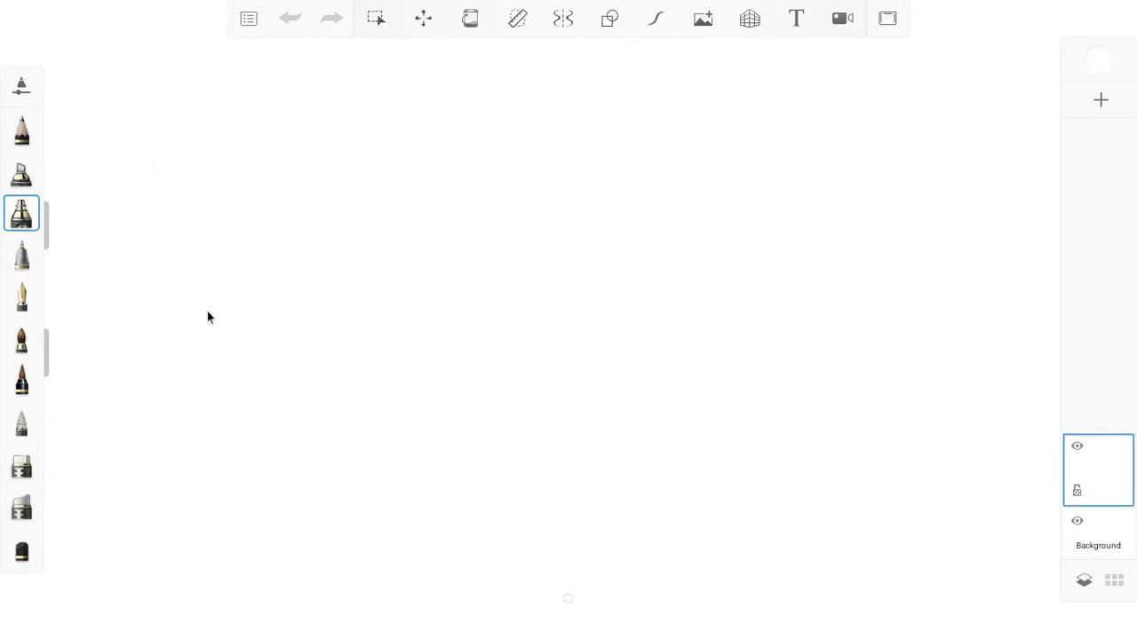
# Set the drawing colour to black (000000) and switch from the airbrush to the chisel-tip marker brush.
pyautogui.click(207, 311)
pyautogui.click(1099, 60)
pyautogui.moveTo(944, 271); pyautogui.dragTo(946, 429)
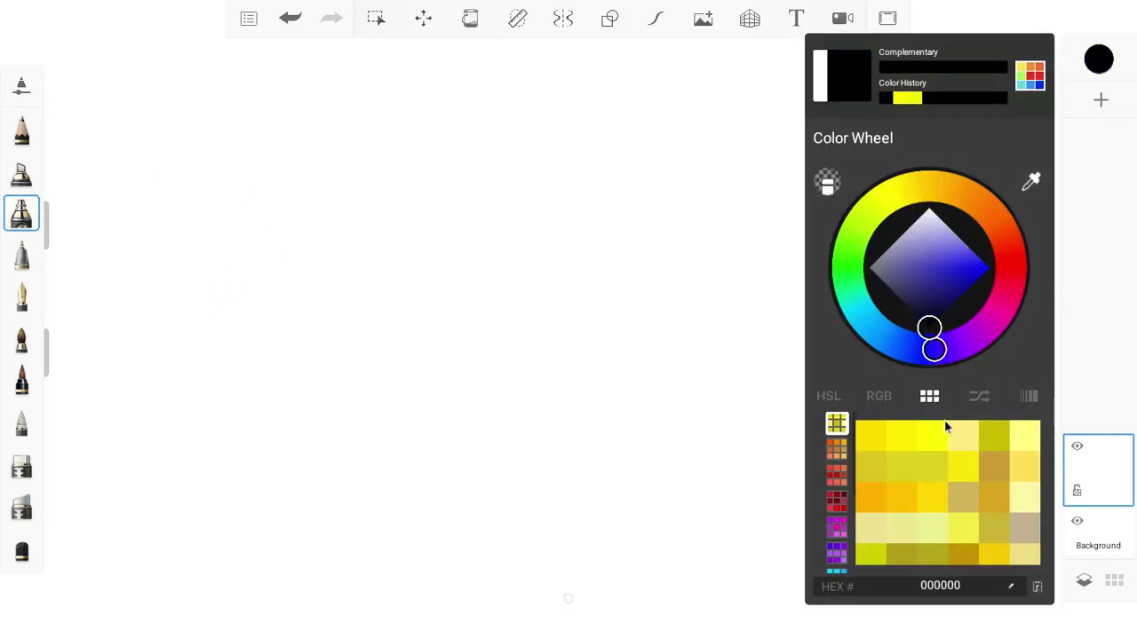
pyautogui.click(655, 307)
pyautogui.moveTo(664, 282); pyautogui.dragTo(551, 473)
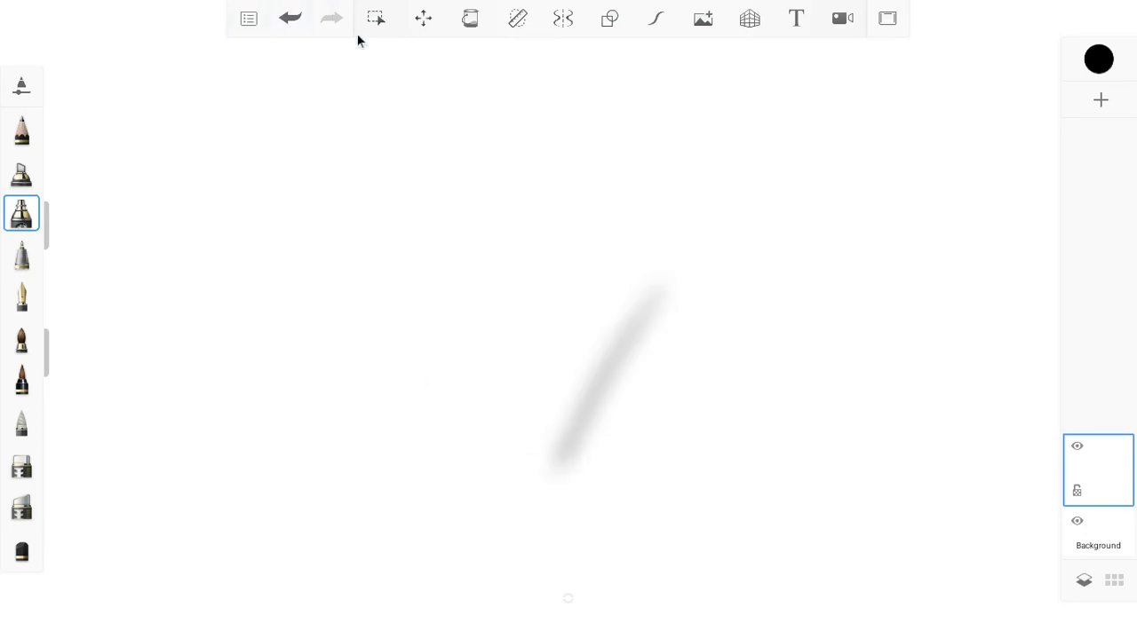
pyautogui.click(291, 19)
pyautogui.click(21, 171)
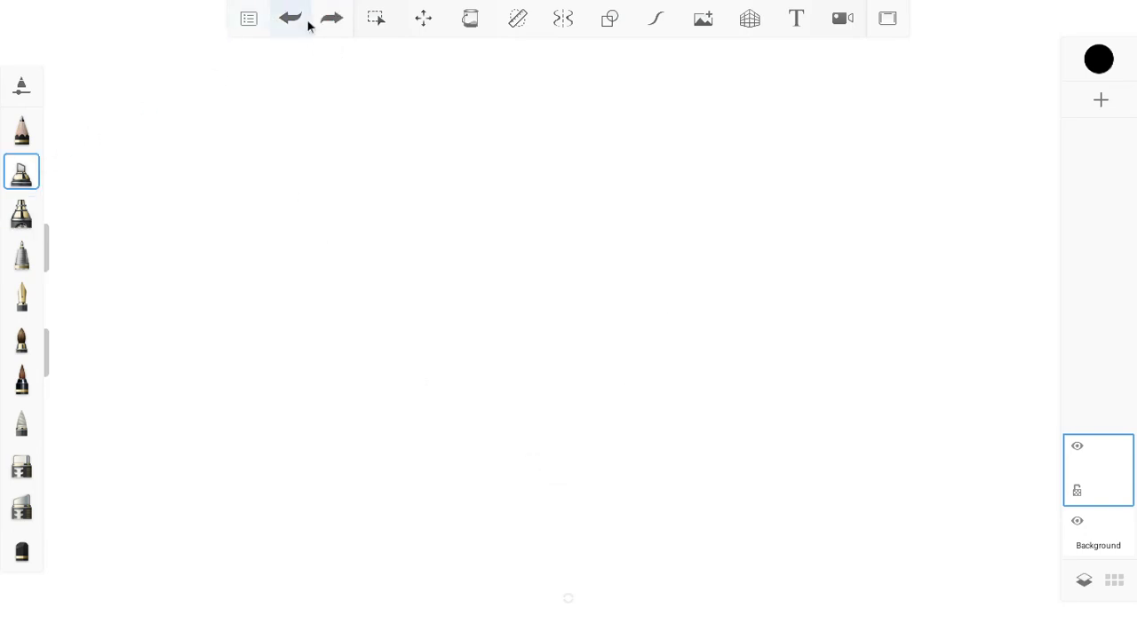
# Try a wide horizontal oval outline left of the canvas centre and undo it.
pyautogui.click(611, 16)
pyautogui.click(567, 60)
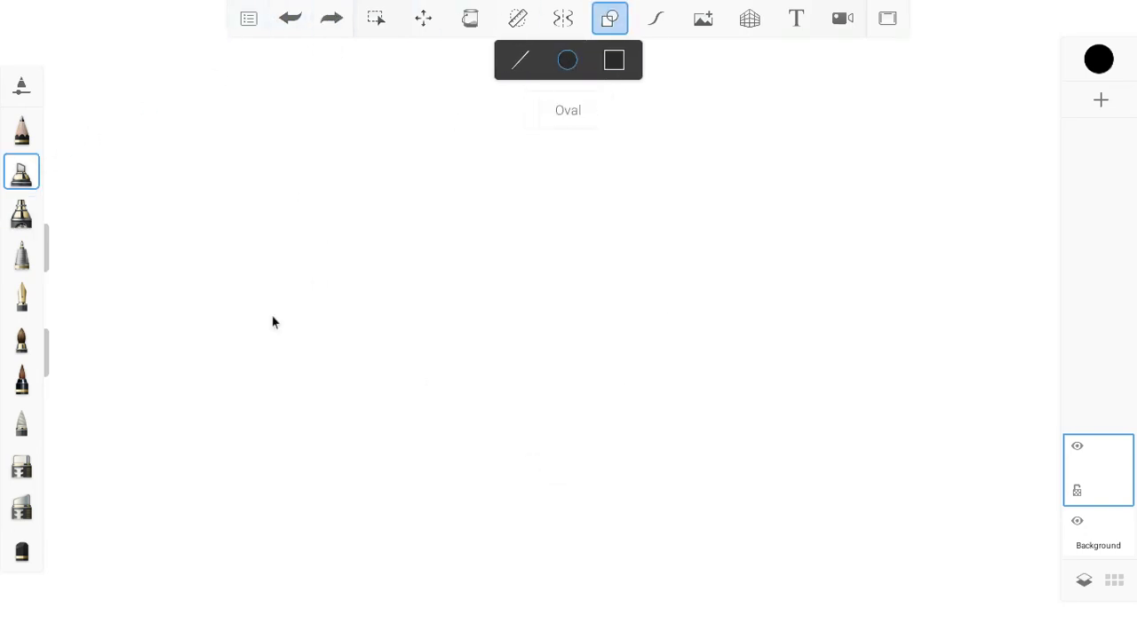
pyautogui.moveTo(442, 242); pyautogui.dragTo(207, 376)
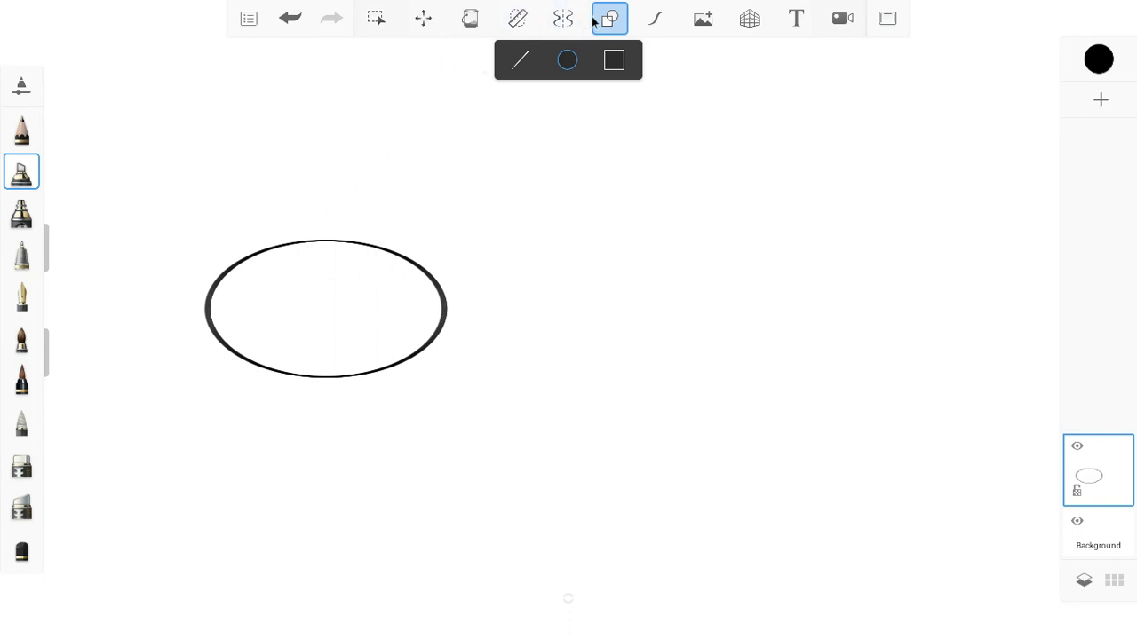
pyautogui.click(438, 101)
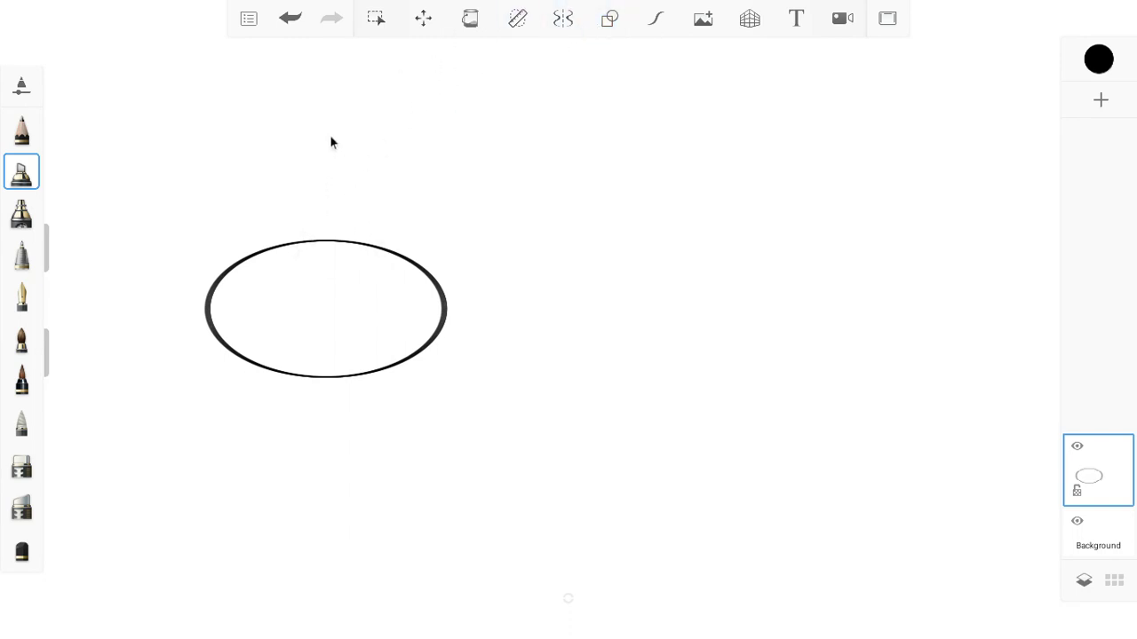
pyautogui.click(292, 19)
# Draw a wide horizontal oval on the canvas's left side, then try a freehand arch above it and undo the arch.
pyautogui.click(608, 18)
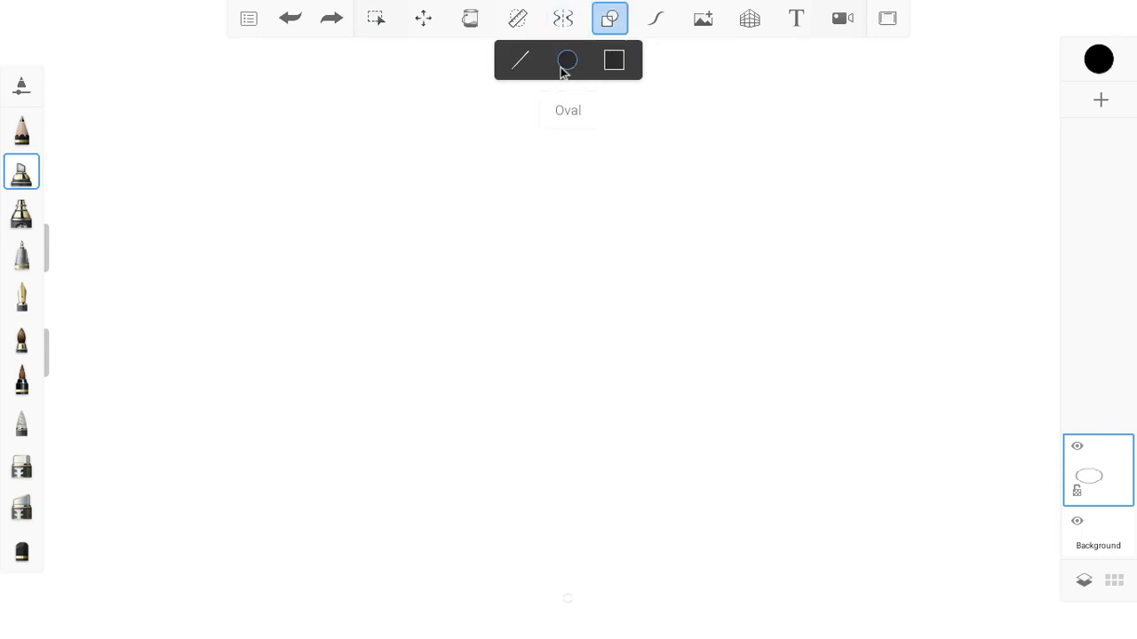
pyautogui.moveTo(371, 273); pyautogui.dragTo(138, 413)
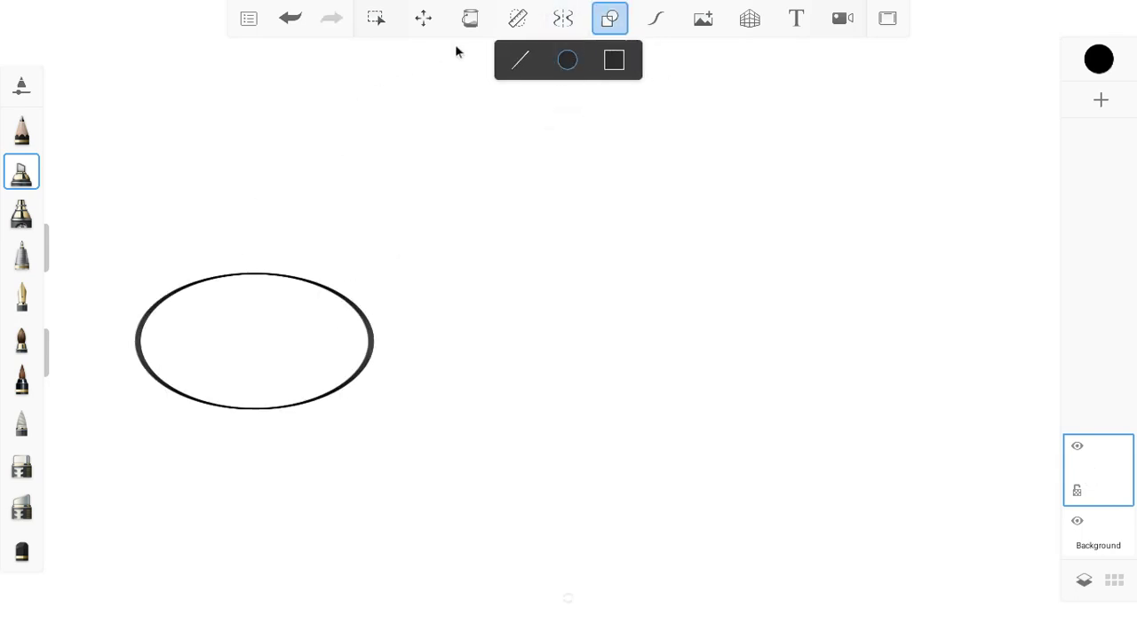
pyautogui.click(609, 18)
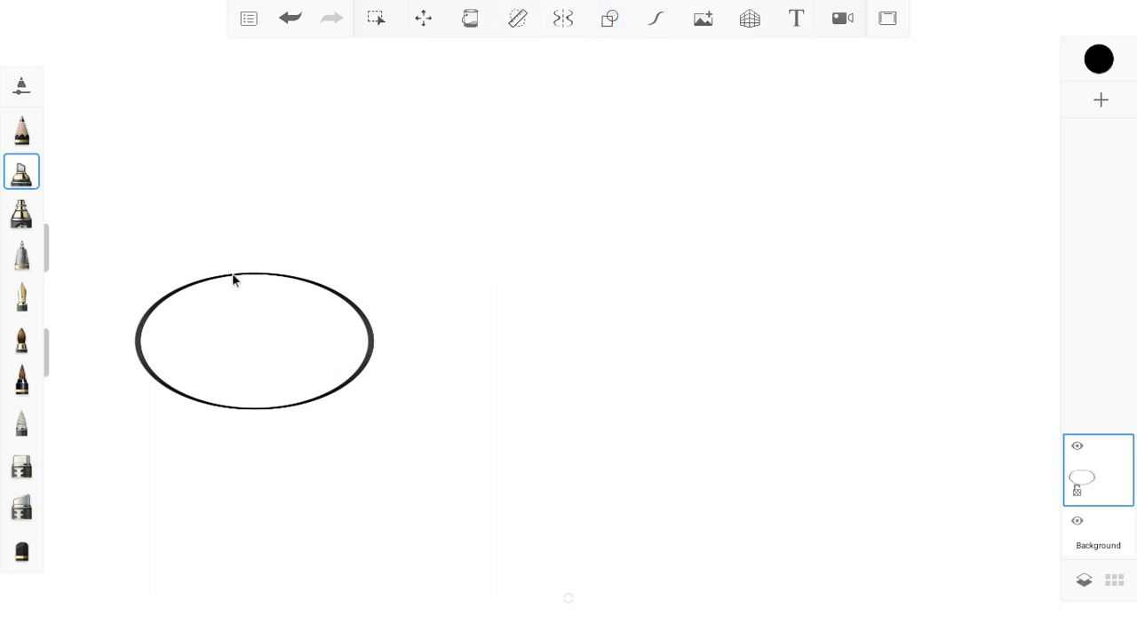
pyautogui.moveTo(243, 255); pyautogui.dragTo(302, 186)
pyautogui.moveTo(358, 278); pyautogui.dragTo(362, 312)
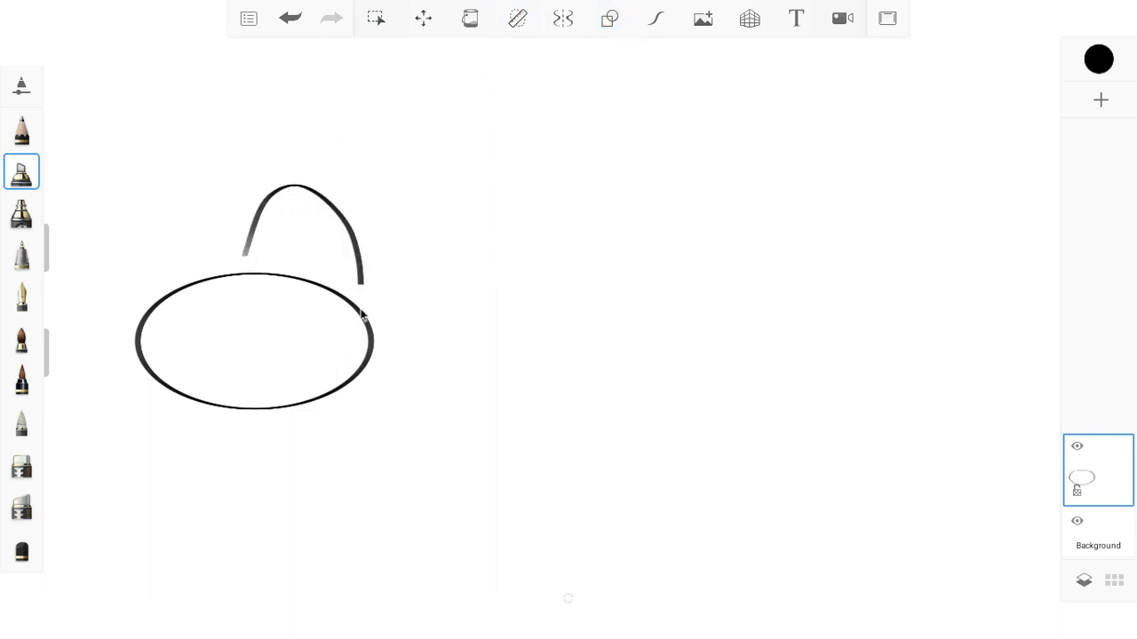
pyautogui.click(289, 18)
# Try a smaller oval on top of the wide oval, then undo both ovals.
pyautogui.click(609, 17)
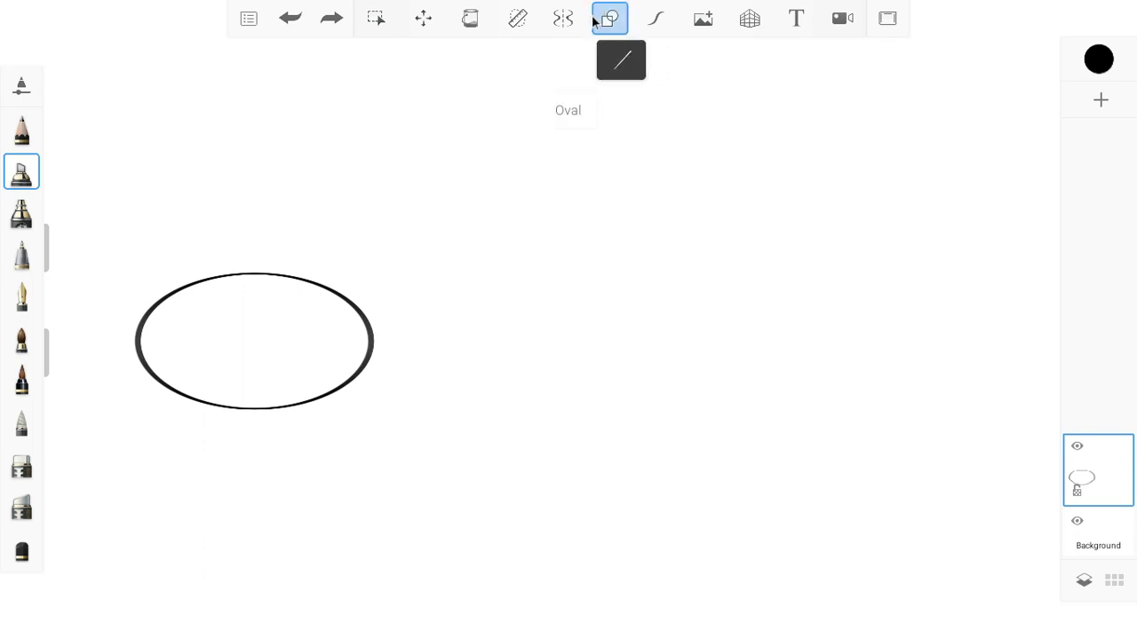
pyautogui.moveTo(243, 279); pyautogui.dragTo(374, 212)
pyautogui.click(291, 18)
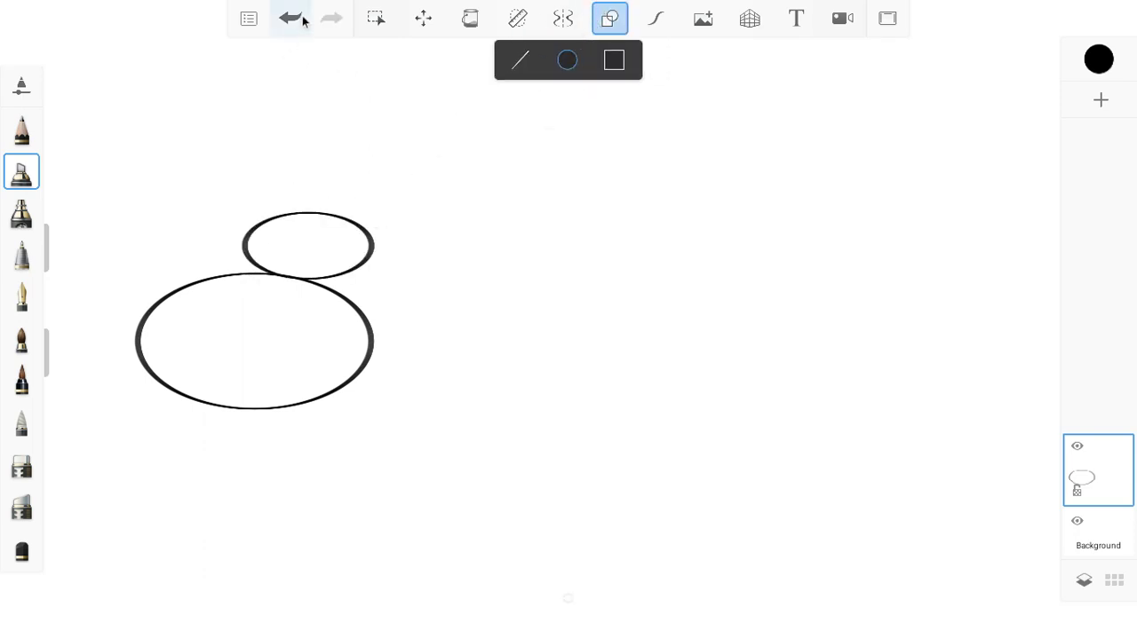
pyautogui.click(293, 18)
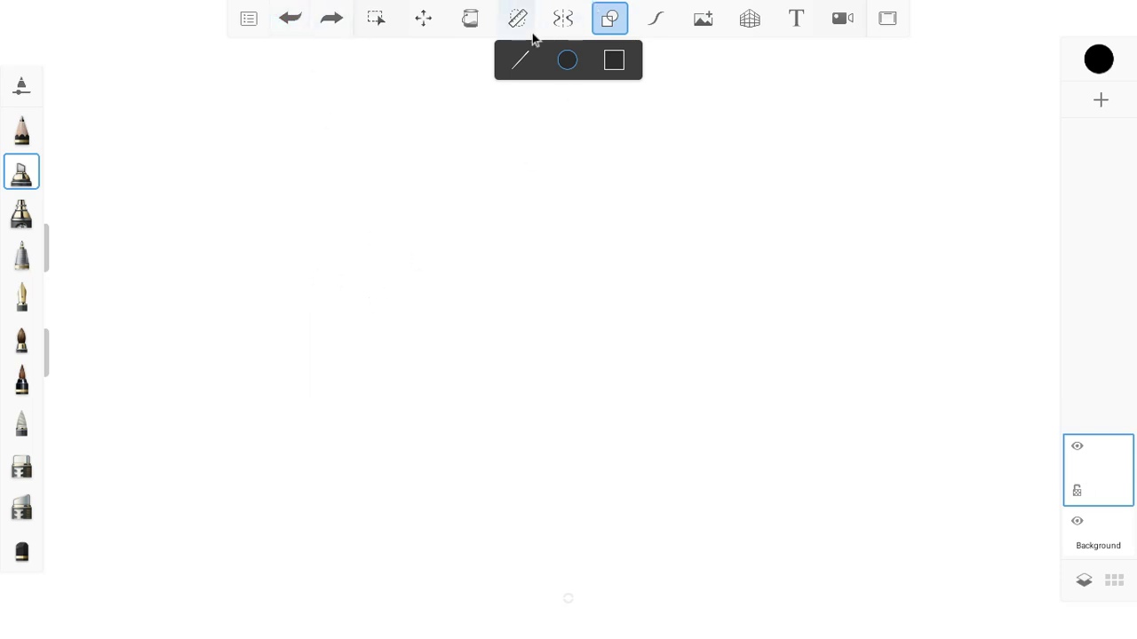
# Try a short straight line in the upper-left area of the canvas and undo it.
pyautogui.click(520, 60)
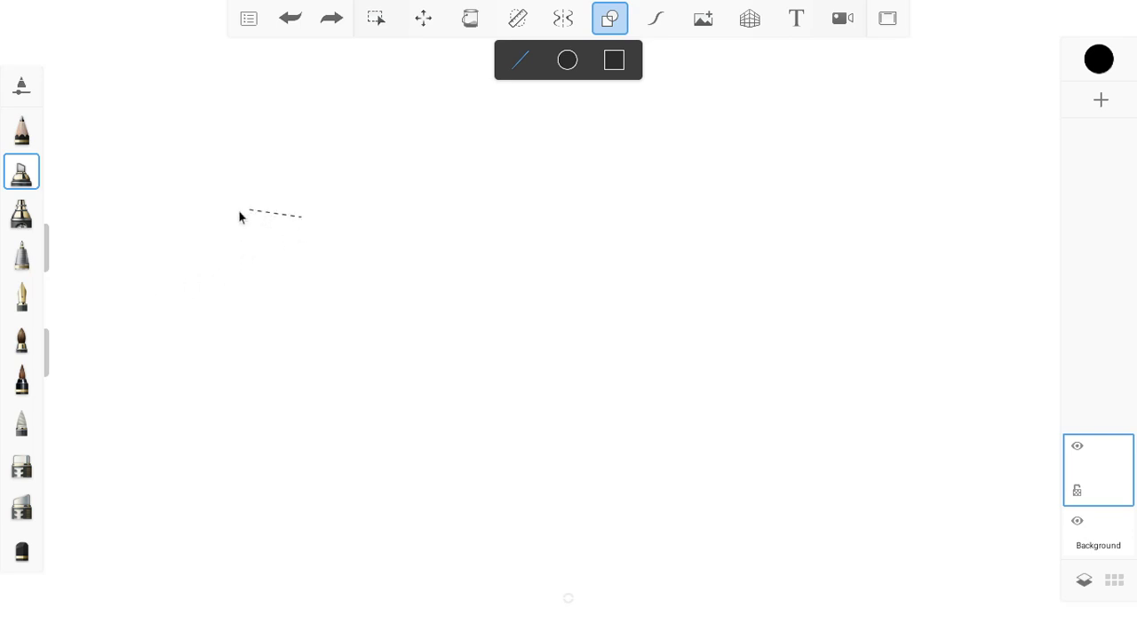
pyautogui.moveTo(239, 213)
pyautogui.mouseDown()
pyautogui.moveTo(349, 150)
pyautogui.moveTo(272, 187)
pyautogui.moveTo(319, 183)
pyautogui.mouseUp()
pyautogui.click(288, 20)
# Draw a dog face near the canvas centre with the oval shape: a round head, two eyes and a small nose.
pyautogui.click(568, 59)
pyautogui.moveTo(415, 249); pyautogui.dragTo(569, 388)
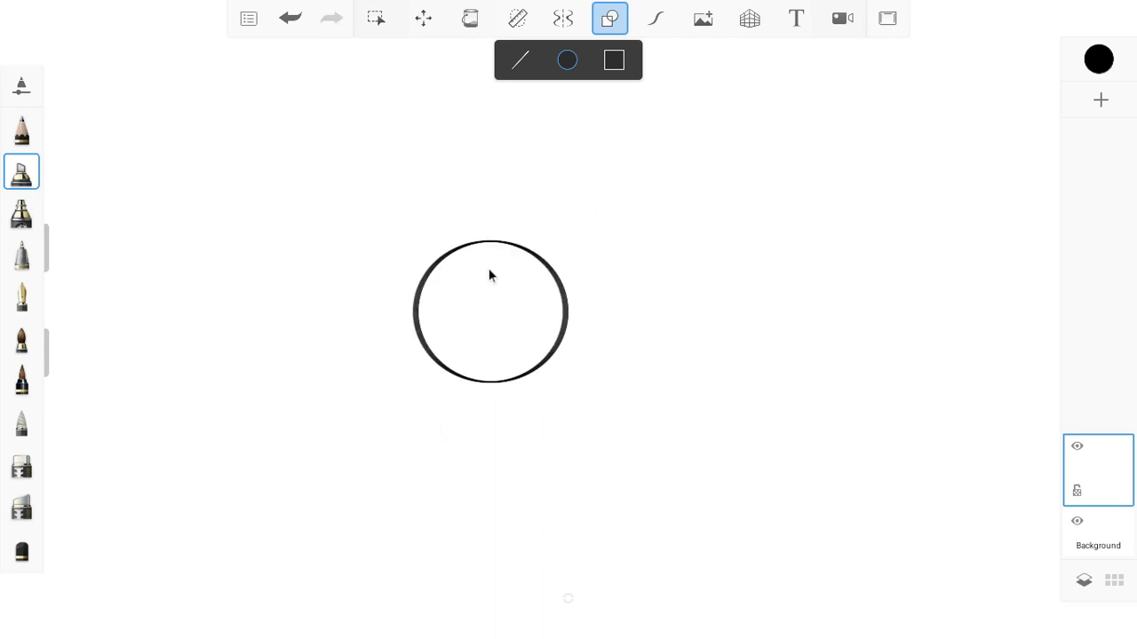
pyautogui.moveTo(444, 313); pyautogui.dragTo(452, 305)
pyautogui.click(290, 18)
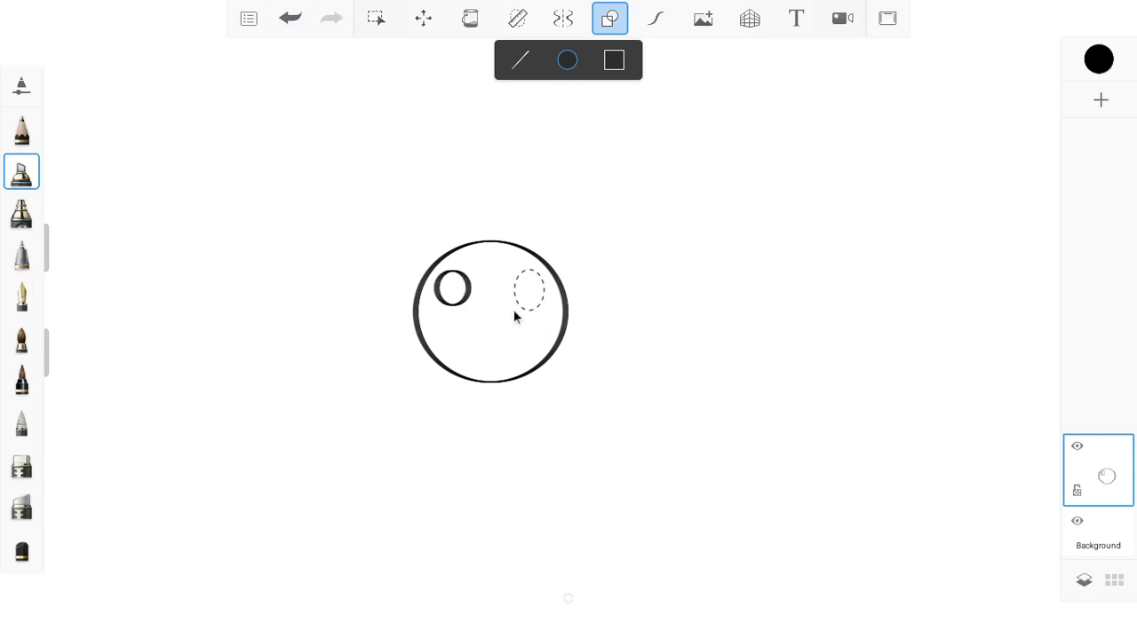
pyautogui.moveTo(513, 311); pyautogui.dragTo(503, 314)
pyautogui.moveTo(470, 354); pyautogui.dragTo(471, 355)
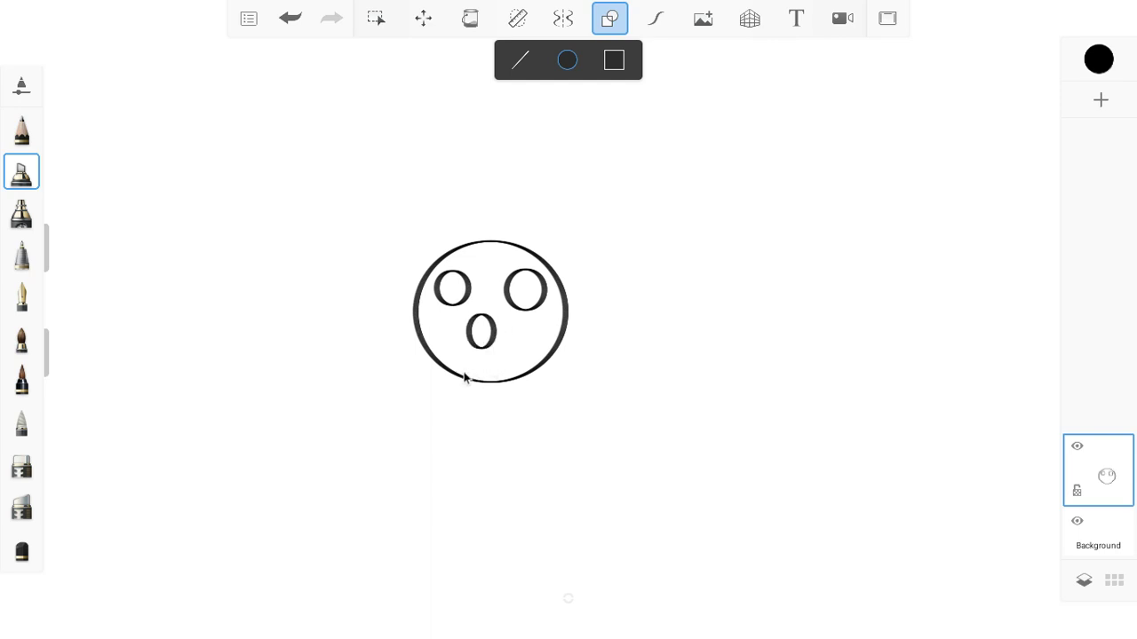
# Draw a smiling mouth below the nose from straight lines, joined to the nose by a short line.
pyautogui.click(520, 65)
pyautogui.moveTo(474, 364)
pyautogui.mouseDown()
pyautogui.moveTo(493, 361)
pyautogui.moveTo(504, 375)
pyautogui.moveTo(485, 363)
pyautogui.moveTo(520, 356)
pyautogui.moveTo(489, 385)
pyautogui.moveTo(483, 365)
pyautogui.mouseUp()
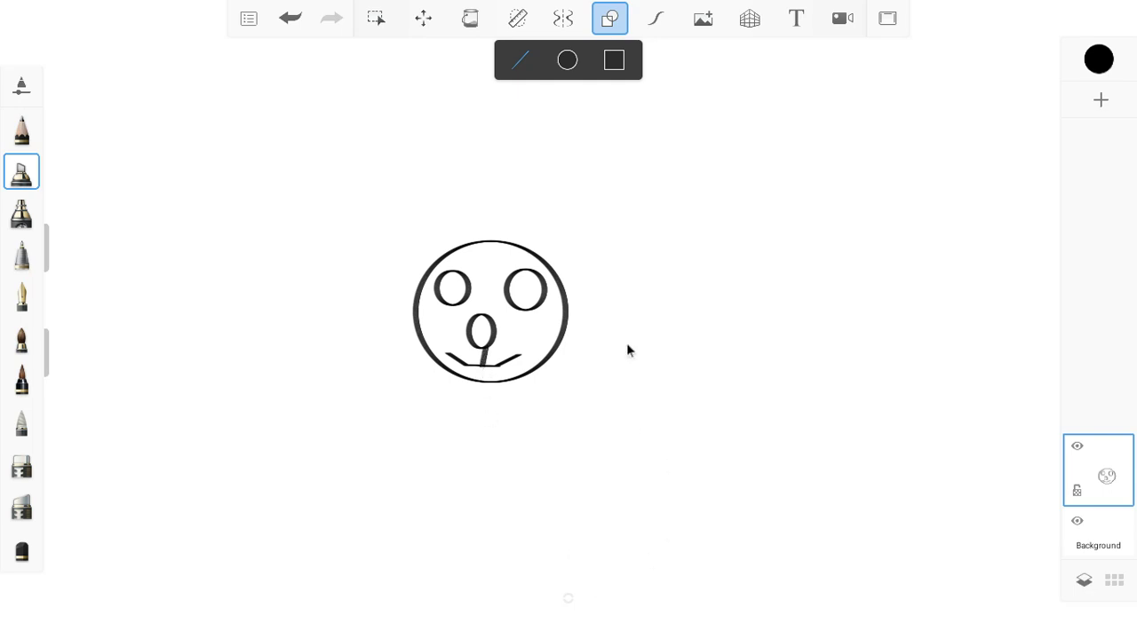
# Add a new layer and draw a tall narrow oval for an ear to the upper right of the head.
pyautogui.click(566, 60)
pyautogui.moveTo(417, 250); pyautogui.dragTo(377, 256)
pyautogui.click(290, 18)
pyautogui.click(1100, 100)
pyautogui.moveTo(699, 229); pyautogui.dragTo(692, 260)
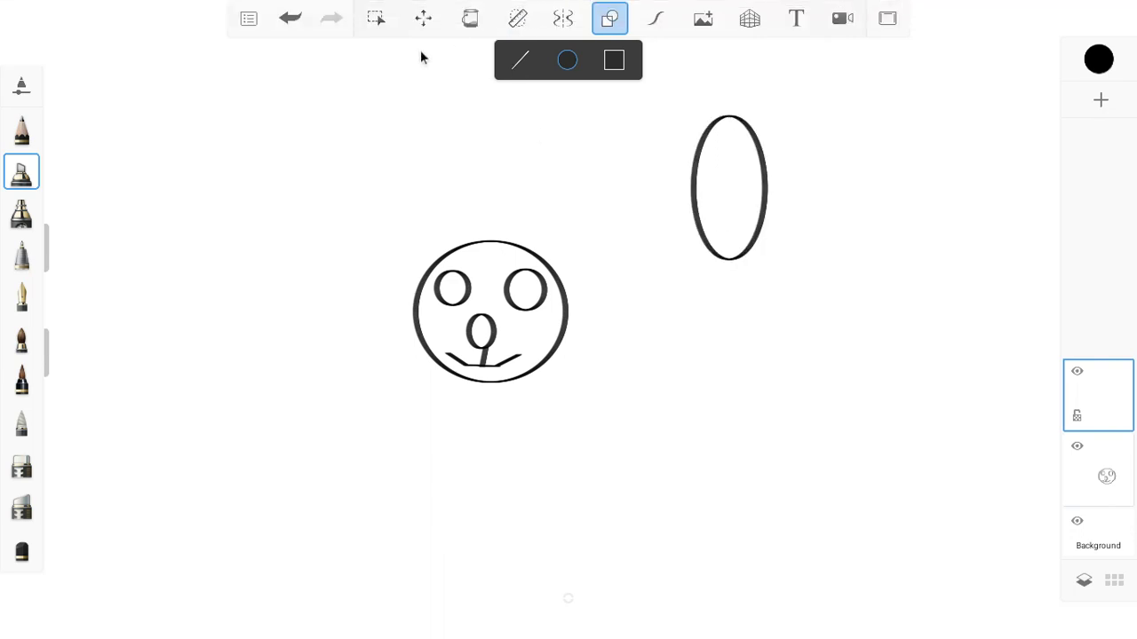
# Rotate the ear oval counterclockwise to a diagonal slant and move it against the head's upper-right edge.
pyautogui.click(423, 18)
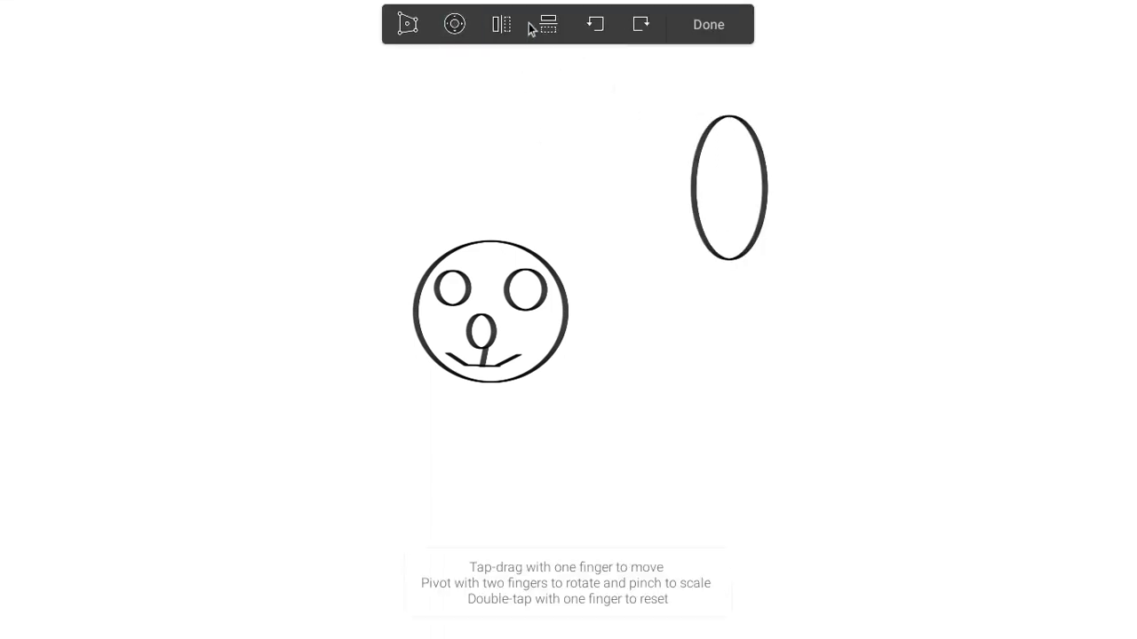
pyautogui.click(594, 24)
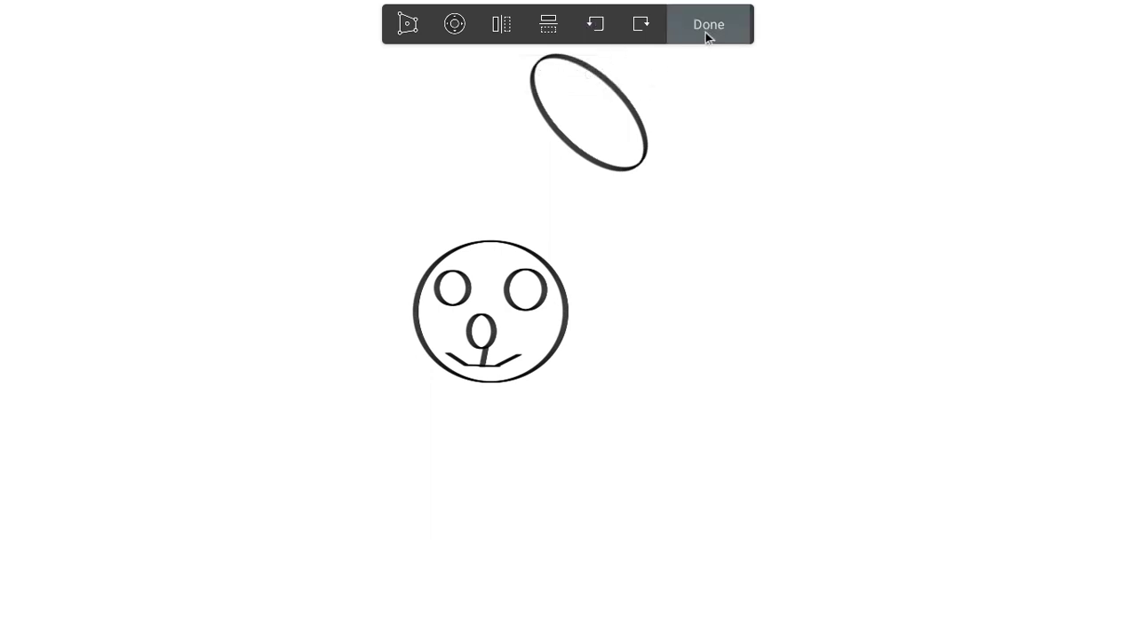
pyautogui.moveTo(601, 83); pyautogui.dragTo(604, 239)
pyautogui.press('super')
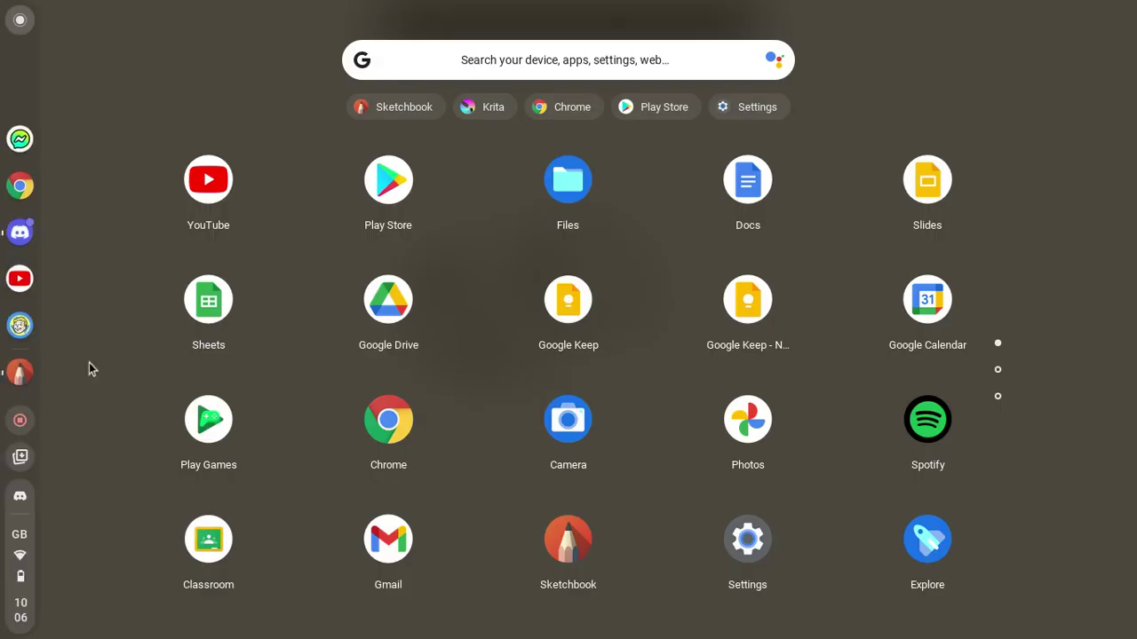
pyautogui.press('super')
pyautogui.click(11, 487)
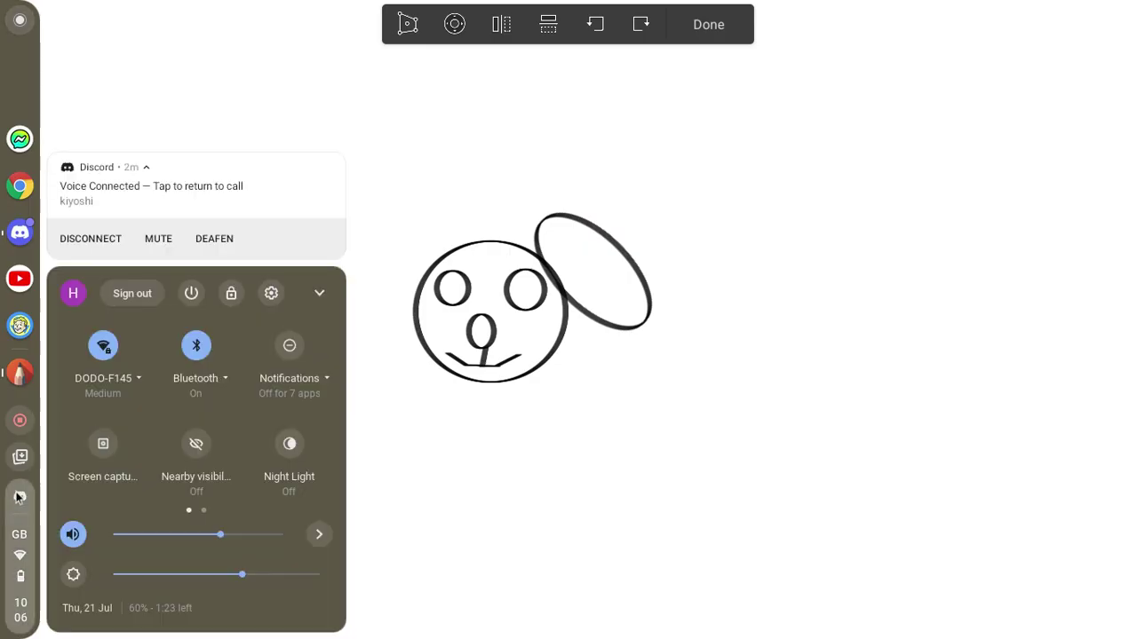
pyautogui.click(16, 498)
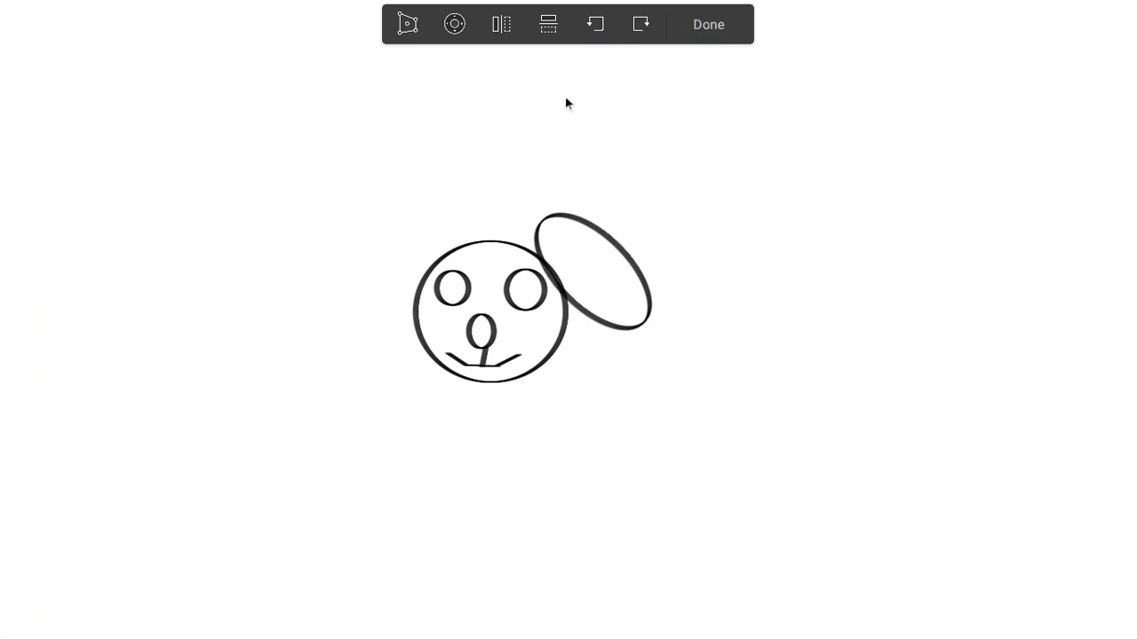
# Shrink the ear oval with the distort handles so it overlaps the head's right side, and apply the transform.
pyautogui.click(406, 24)
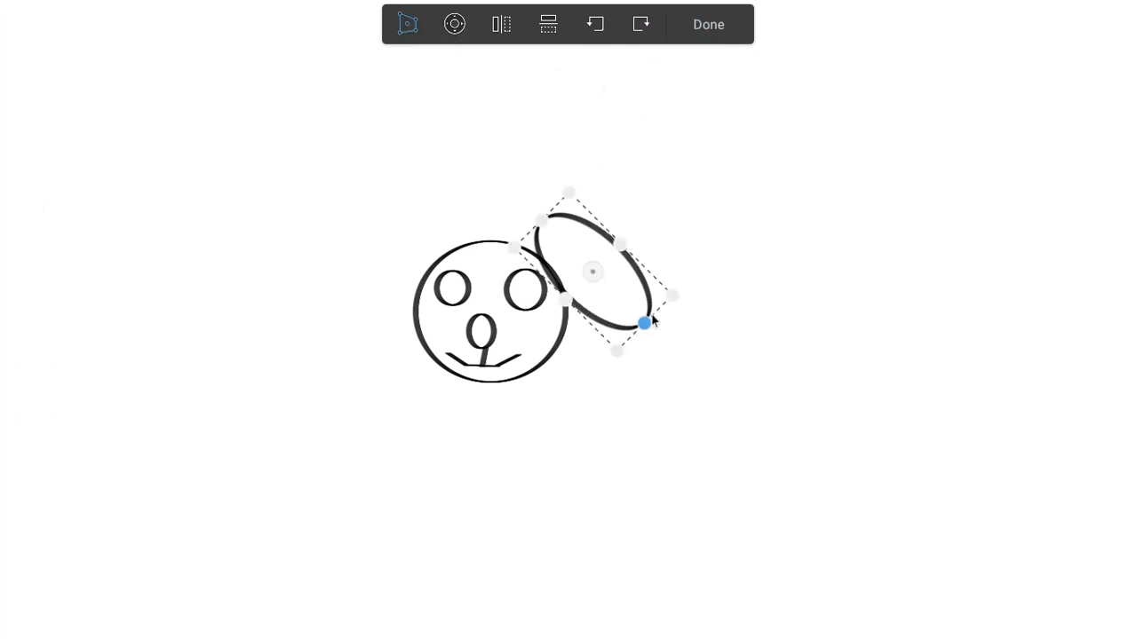
pyautogui.moveTo(650, 320); pyautogui.dragTo(624, 298)
pyautogui.moveTo(601, 234); pyautogui.dragTo(589, 250)
pyautogui.moveTo(584, 307); pyautogui.dragTo(604, 288)
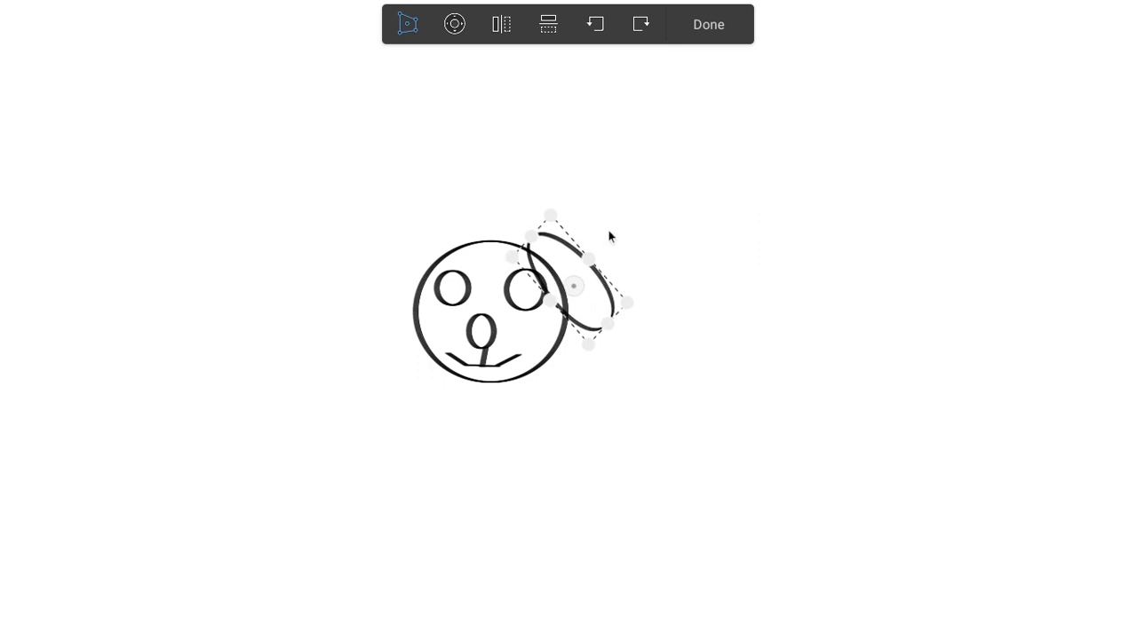
pyautogui.click(720, 36)
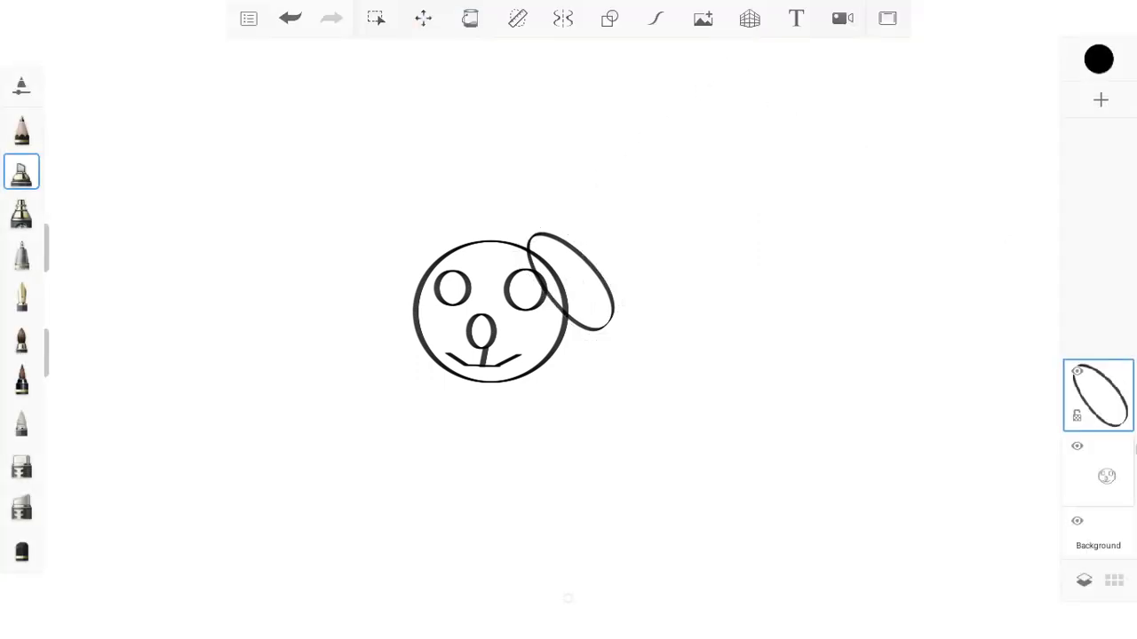
# Duplicate the ear layer, rotate the copy clockwise and place it against the head's upper-left edge as the second ear.
pyautogui.click(1098, 415)
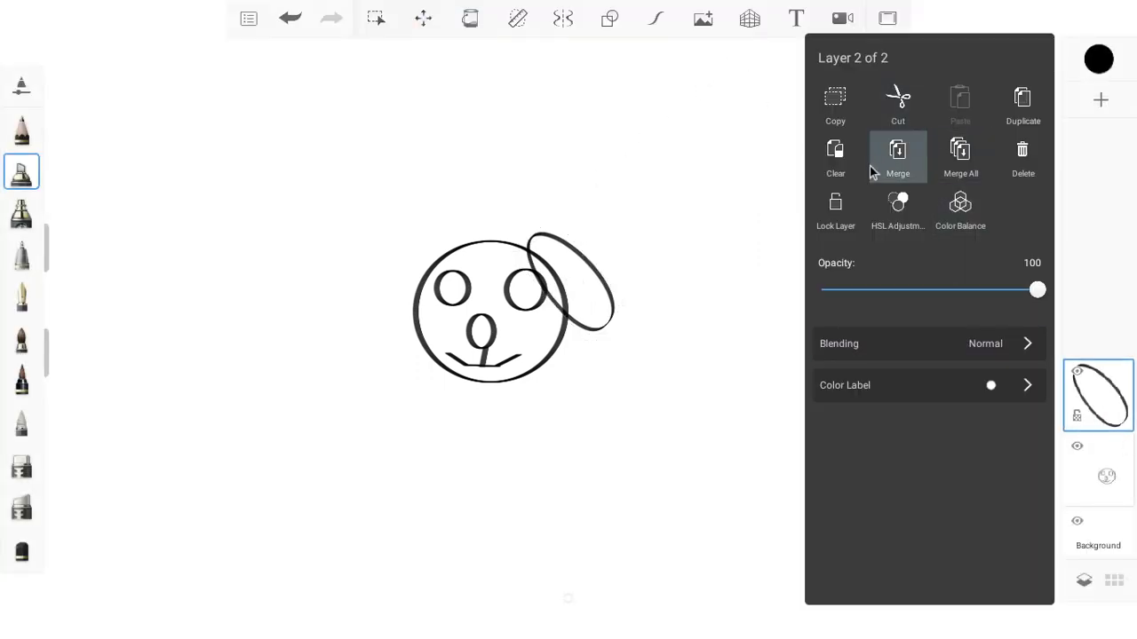
pyautogui.click(1012, 111)
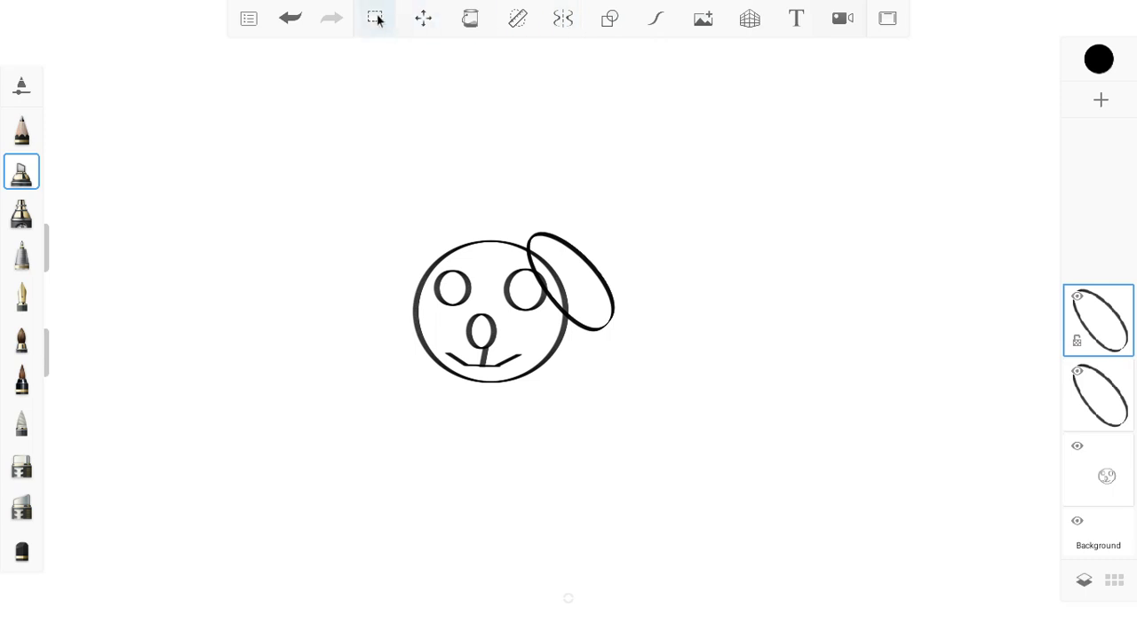
pyautogui.click(423, 18)
pyautogui.moveTo(568, 249); pyautogui.dragTo(313, 211)
pyautogui.click(640, 24)
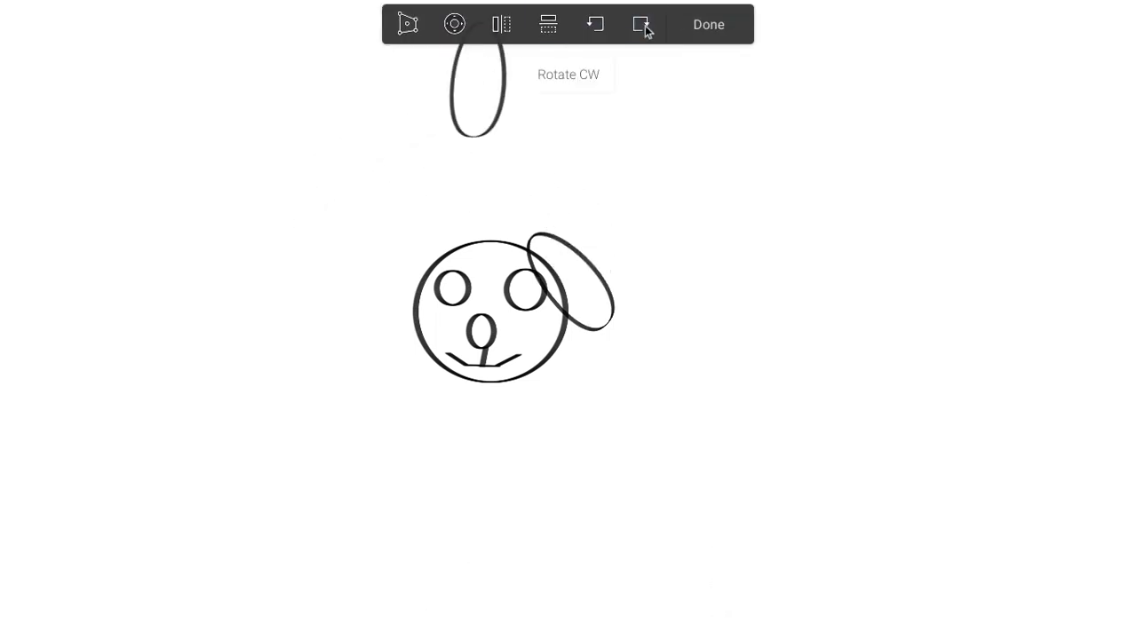
pyautogui.moveTo(605, 99); pyautogui.dragTo(366, 278)
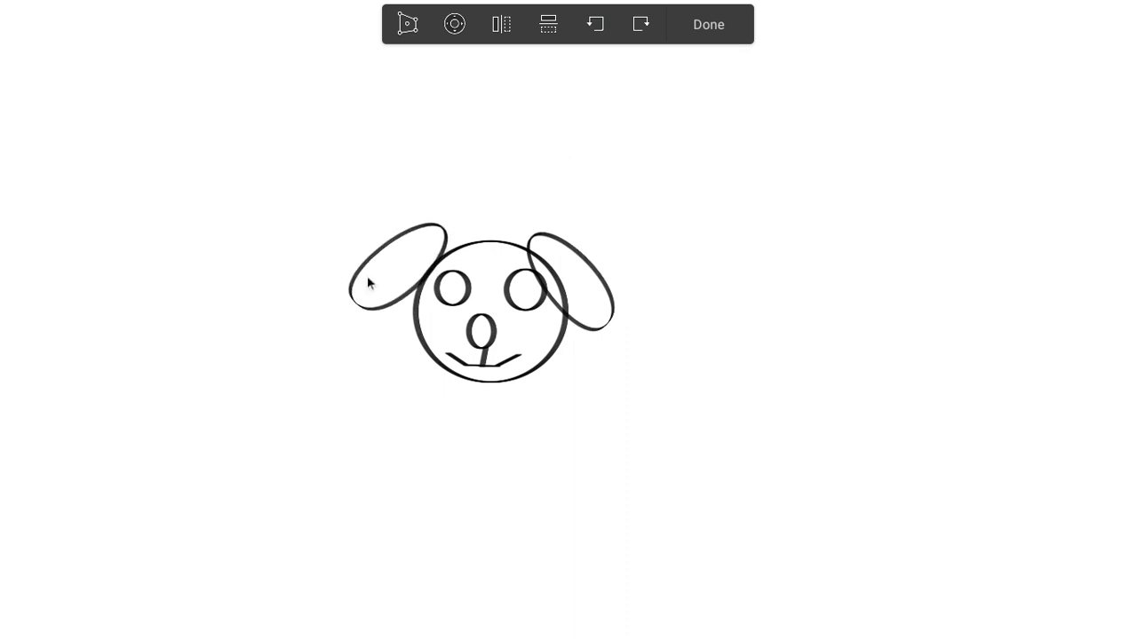
pyautogui.click(702, 25)
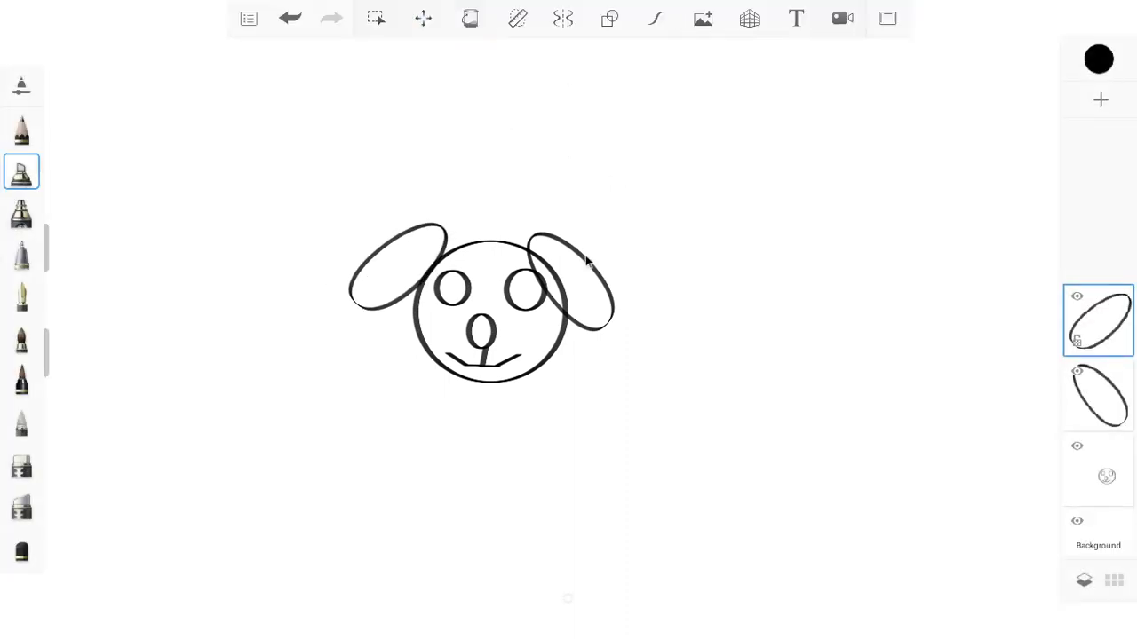
# Move the right ear up and outward so it rests against the head's upper-right edge, and apply the transform.
pyautogui.click(1076, 371)
pyautogui.click(1076, 373)
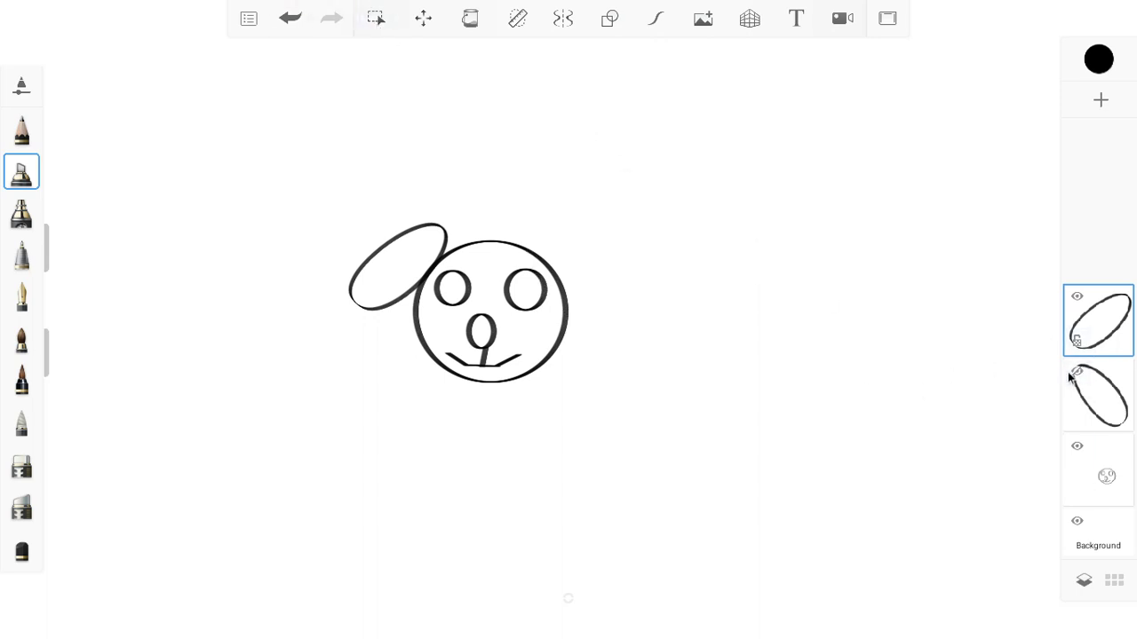
pyautogui.click(1095, 401)
pyautogui.click(424, 17)
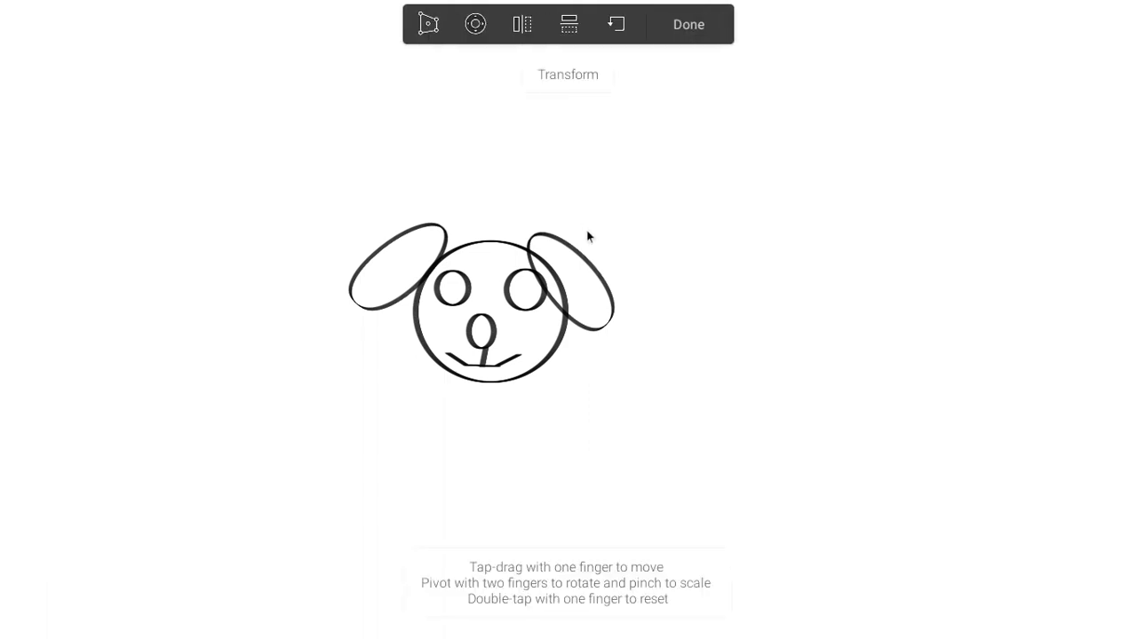
pyautogui.moveTo(593, 288); pyautogui.dragTo(589, 287)
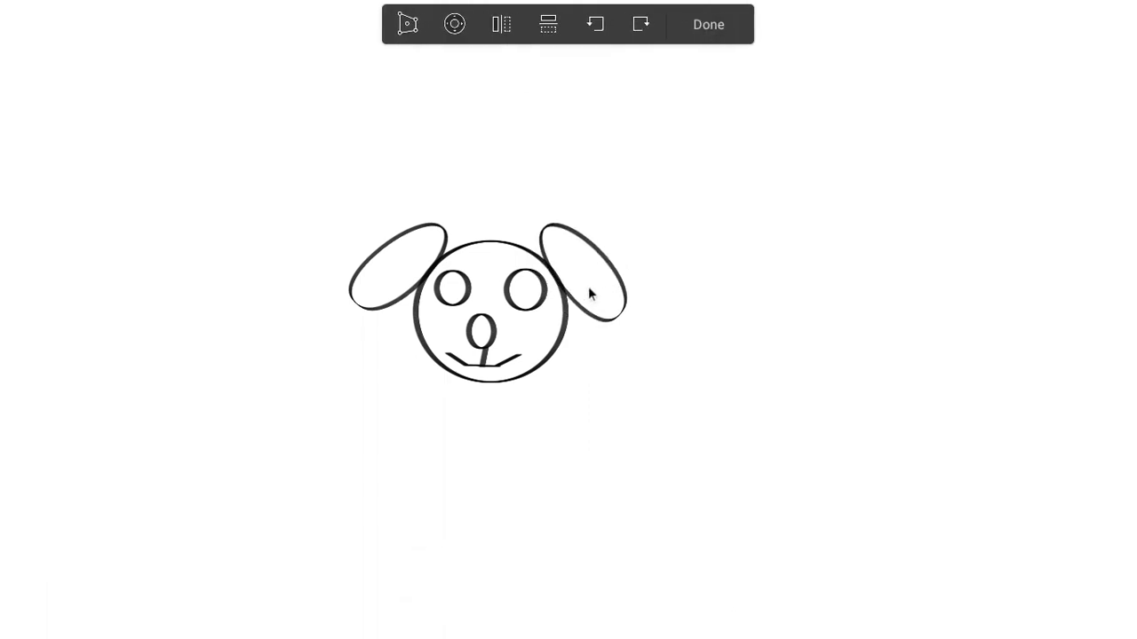
pyautogui.click(728, 28)
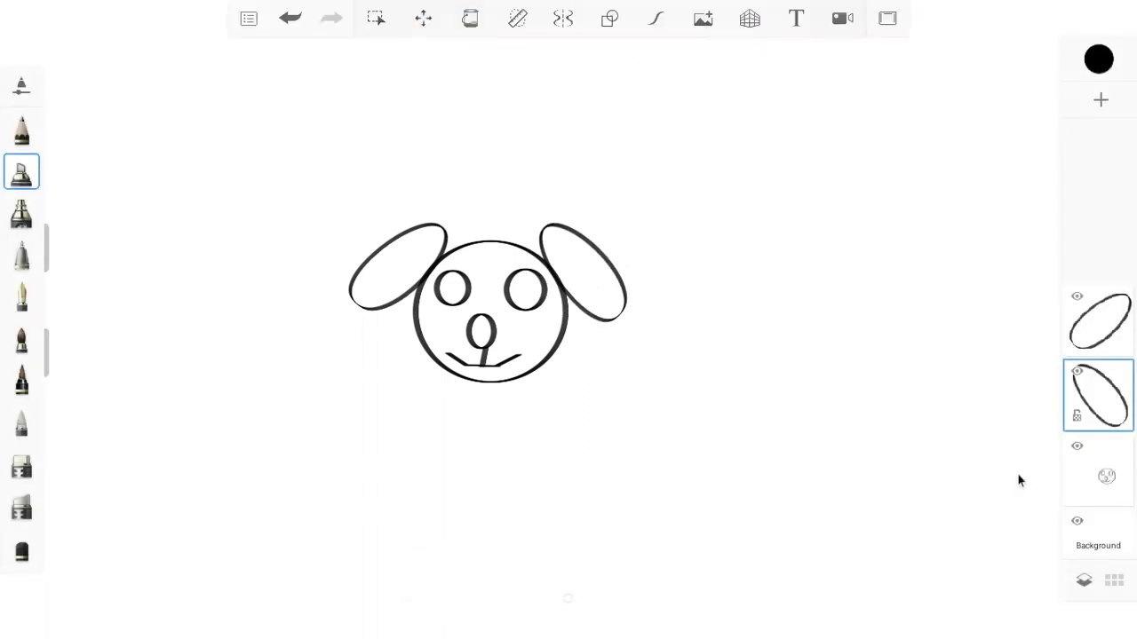
# Draw straight lines from the head's lower-left edge for the side of the body and a pointed tail curving under it.
pyautogui.click(609, 18)
pyautogui.click(522, 60)
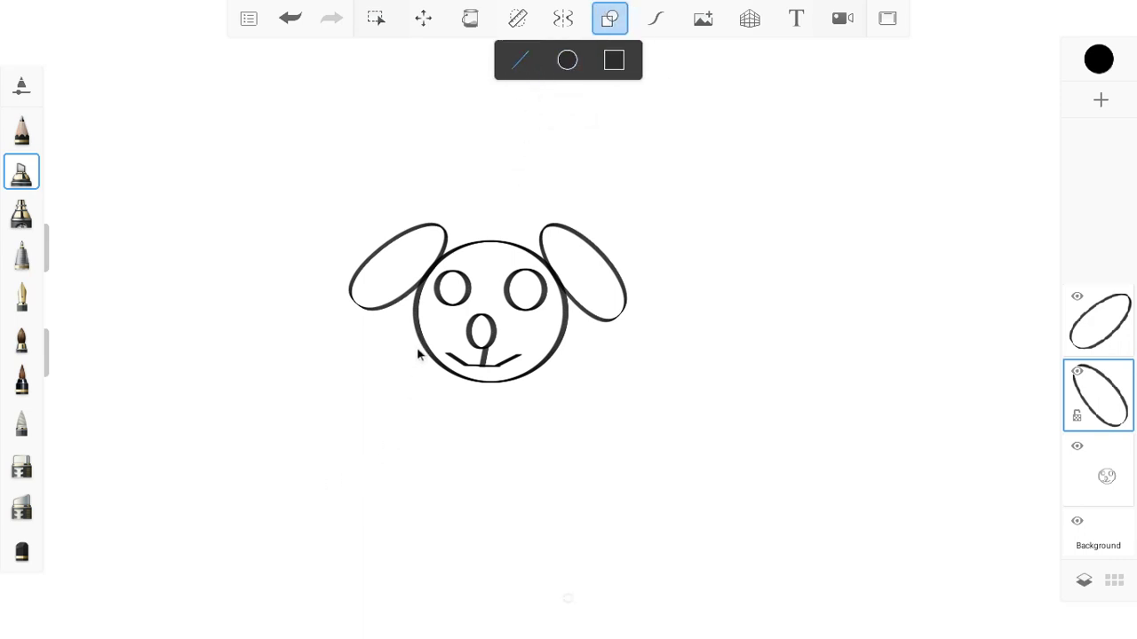
pyautogui.click(395, 446)
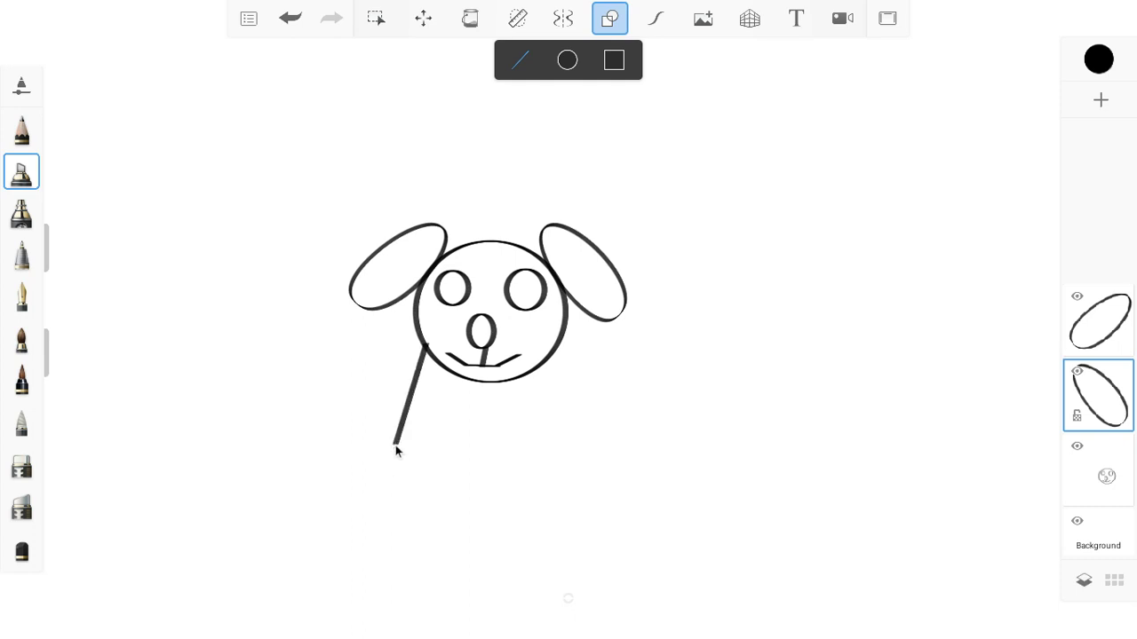
pyautogui.click(327, 367)
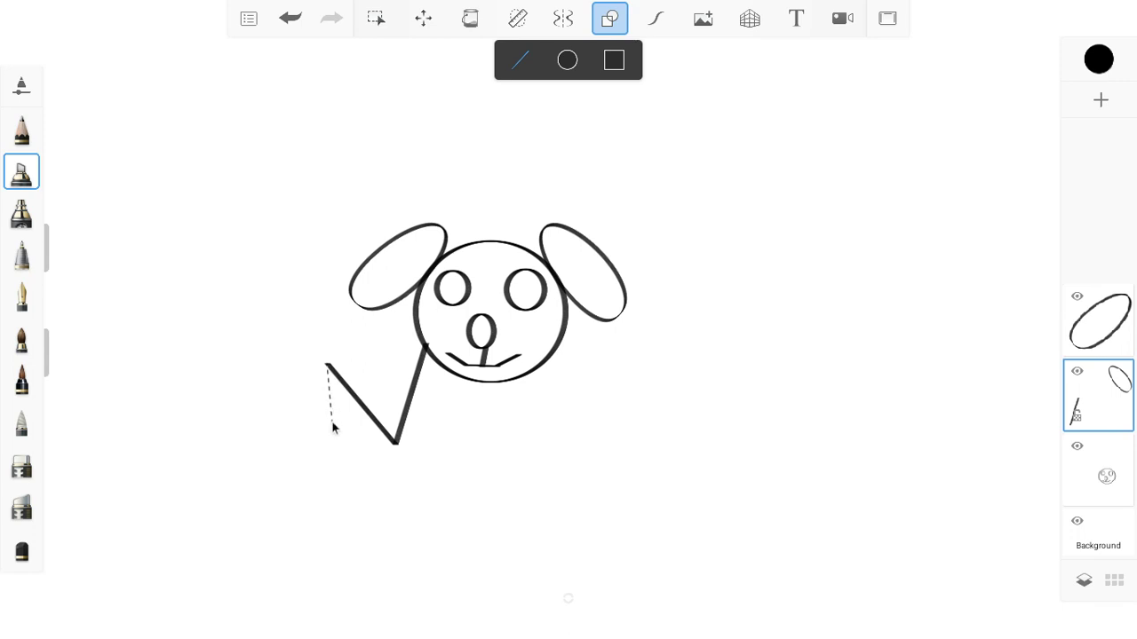
pyautogui.click(338, 402)
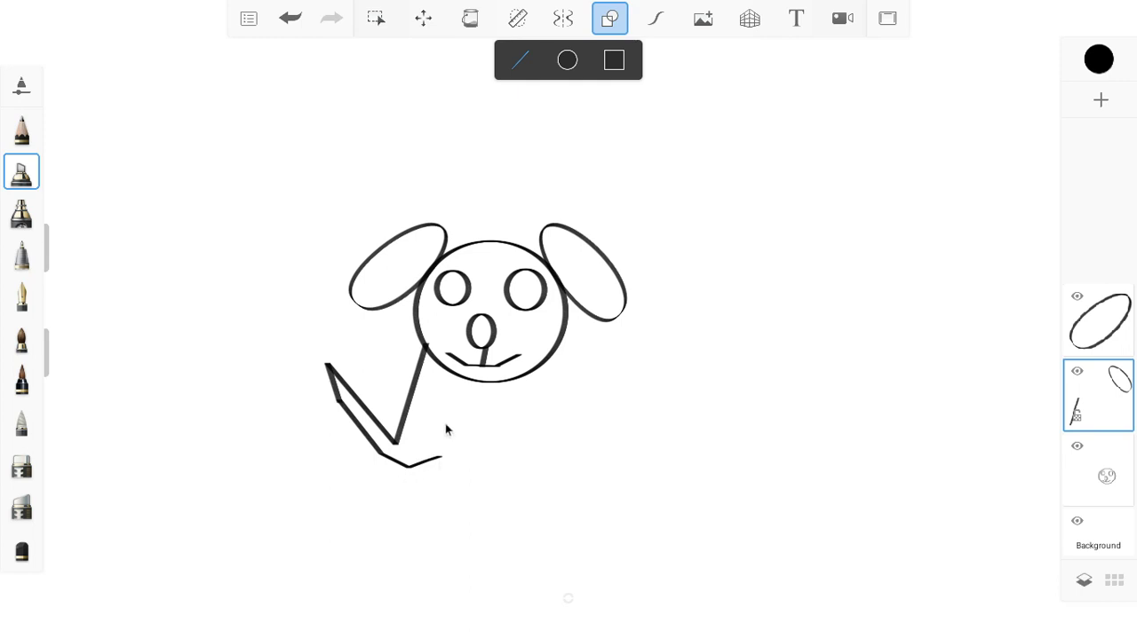
# Draw the left front leg below the head with straight lines, including an angular paw and the leg's inner side.
pyautogui.click(430, 480)
pyautogui.click(449, 494)
pyautogui.click(459, 485)
pyautogui.click(471, 475)
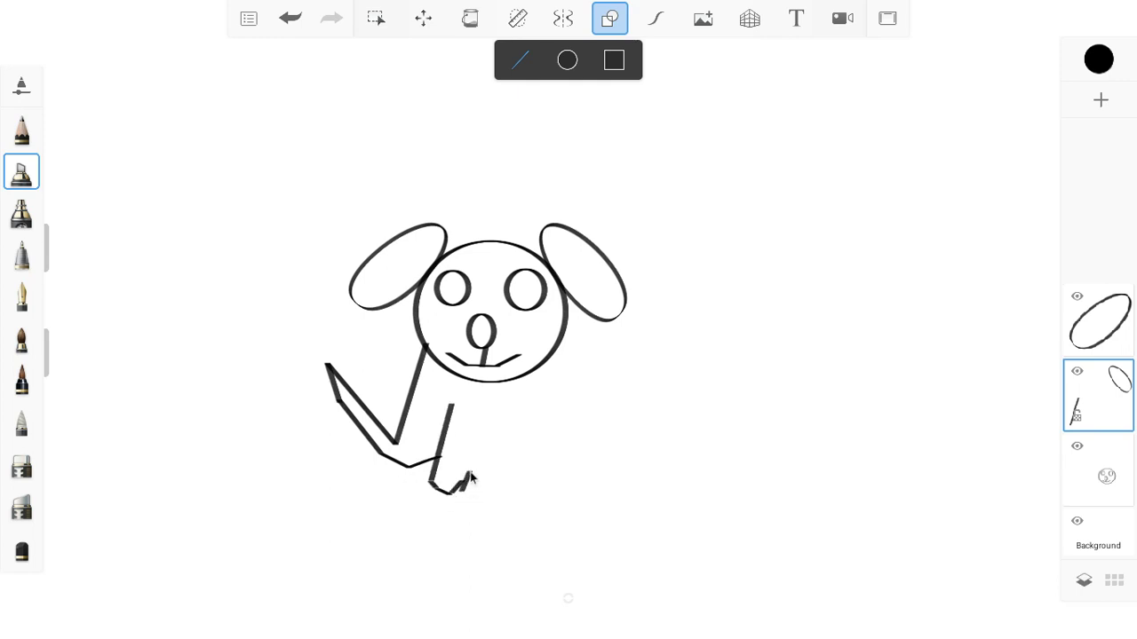
pyautogui.click(477, 402)
# Draw connected straight lines for the belly, dipping down between the two front legs.
pyautogui.click(475, 465)
pyautogui.click(515, 480)
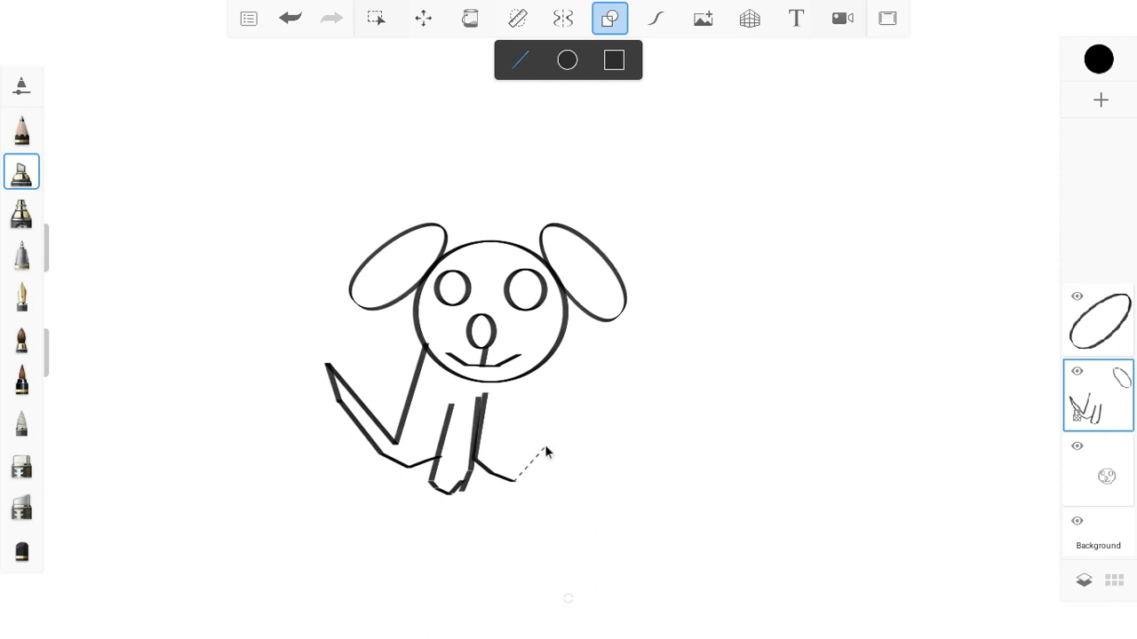
pyautogui.click(548, 445)
# Draw the right front leg with straight lines, adding a paw and an outer side reaching the head's lower-right edge.
pyautogui.click(538, 393)
pyautogui.click(542, 490)
pyautogui.click(558, 491)
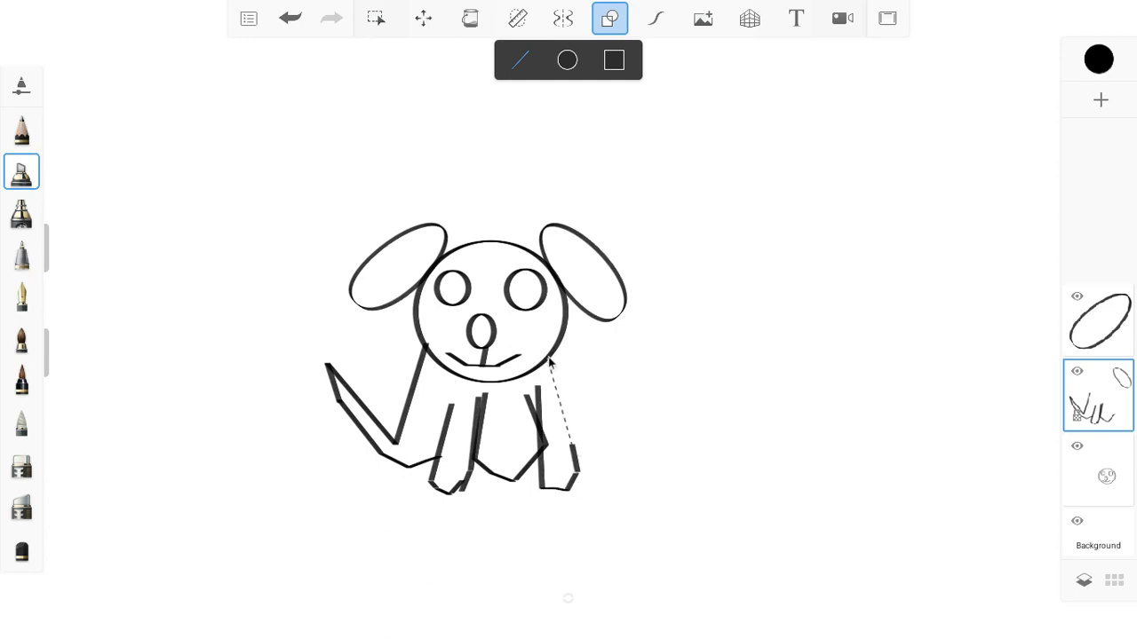
pyautogui.click(550, 357)
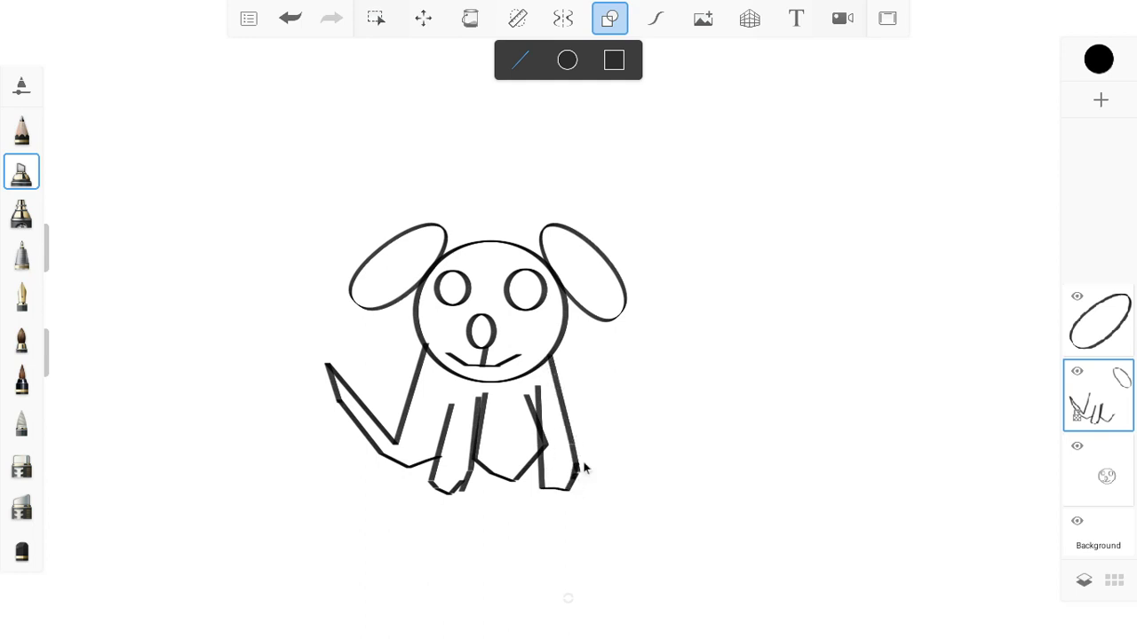
# Add short lines along the right leg's outer edge and small hind-paw lines beside both front legs.
pyautogui.click(571, 437)
pyautogui.moveTo(413, 465)
pyautogui.mouseDown()
pyautogui.moveTo(419, 482)
pyautogui.moveTo(437, 453)
pyautogui.mouseUp()
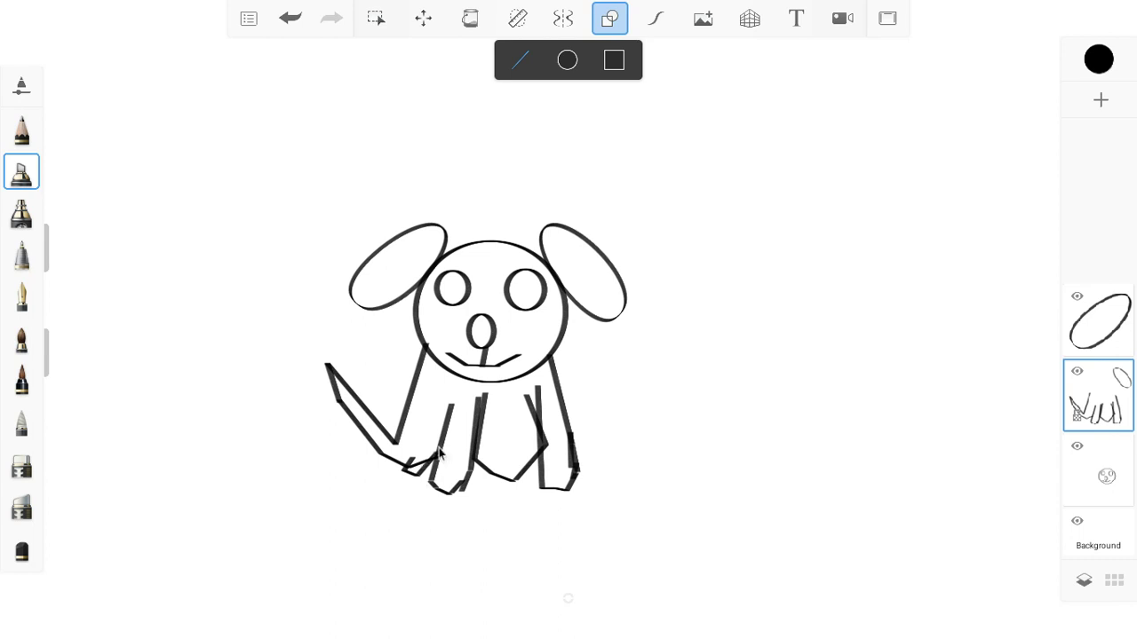
pyautogui.moveTo(531, 470); pyautogui.dragTo(534, 481)
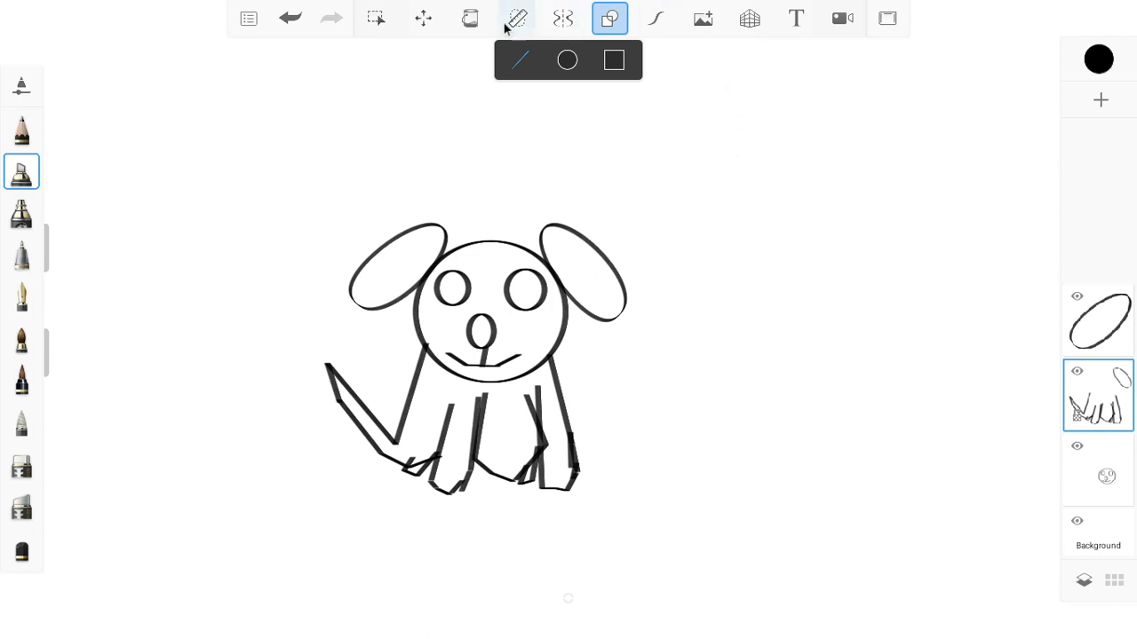
# Try to fill the nose with solid black on the current layer, and undo the fill.
pyautogui.click(471, 18)
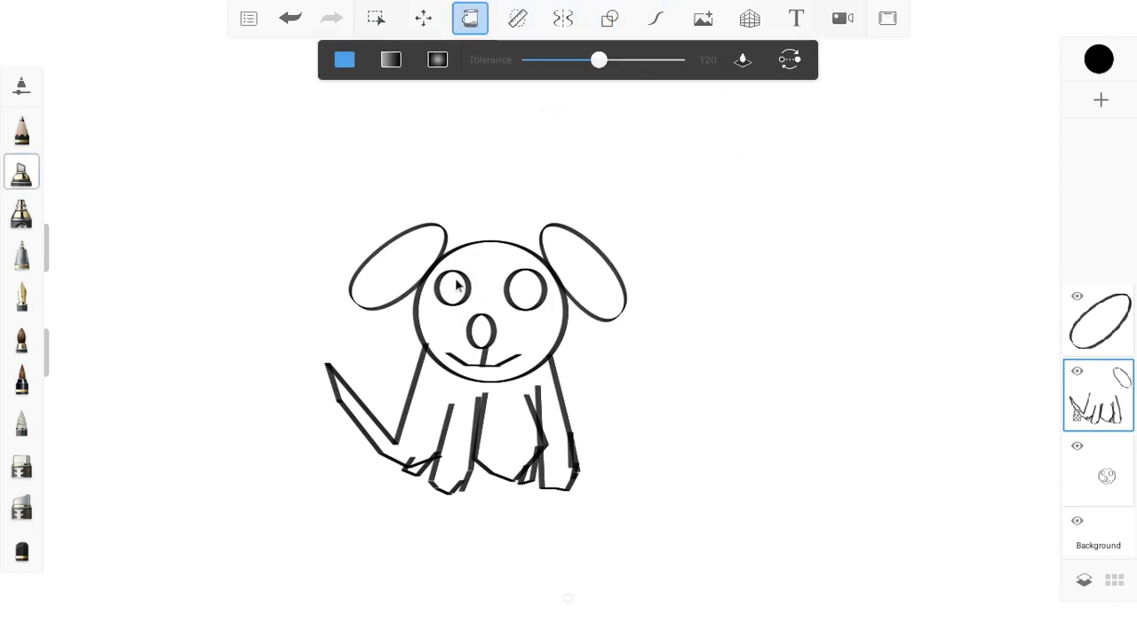
pyautogui.click(478, 327)
pyautogui.click(286, 19)
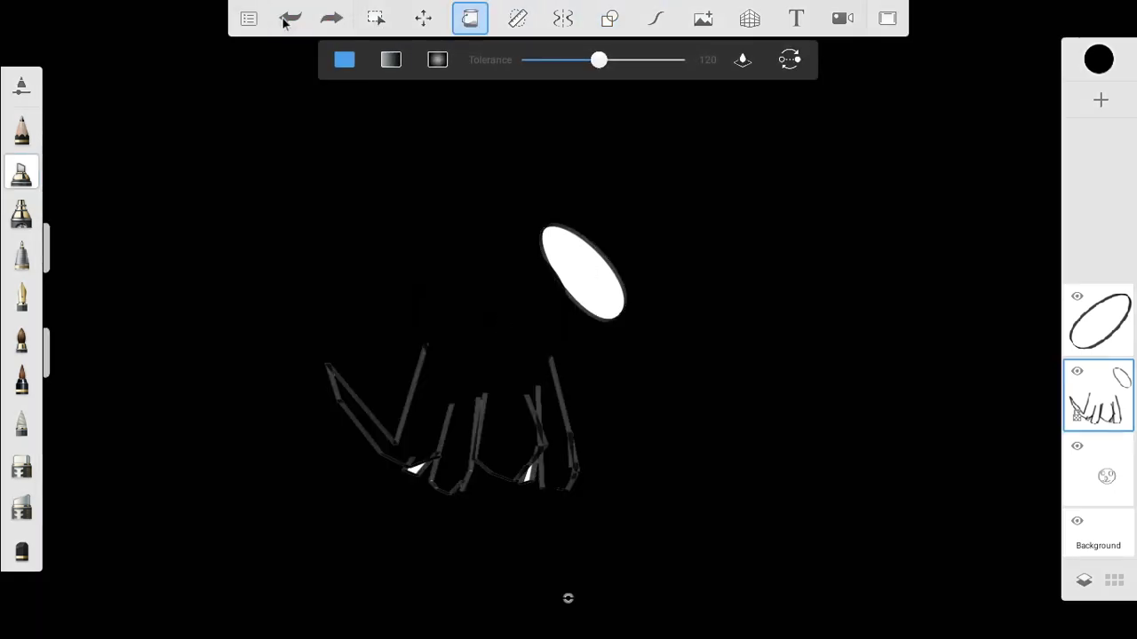
# Select the face layer and merge all layers into one.
pyautogui.click(1097, 497)
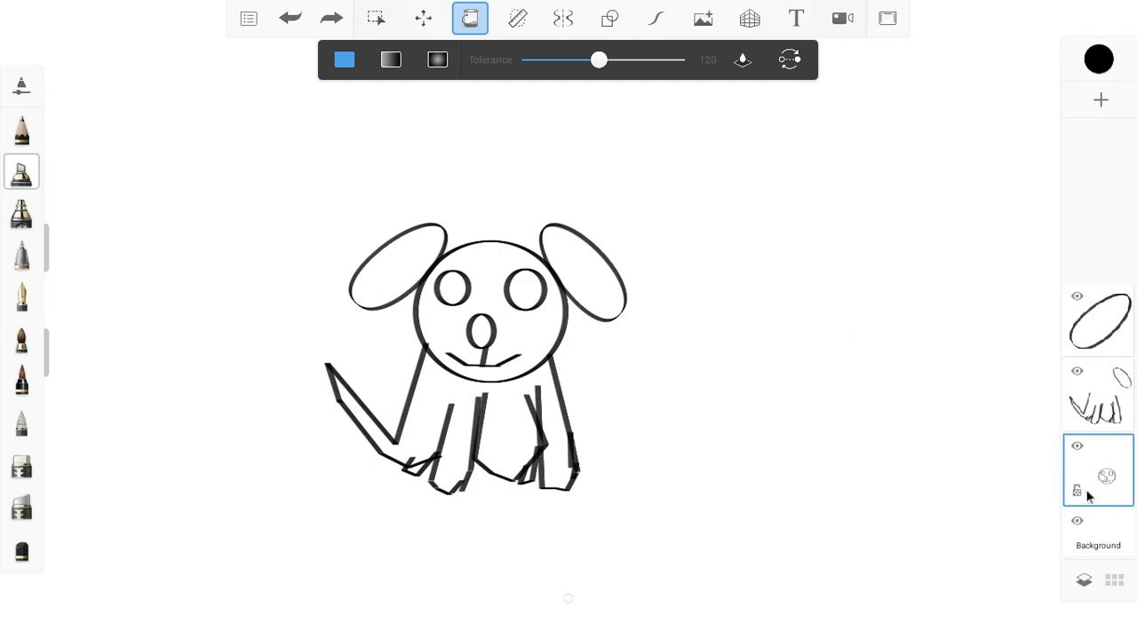
pyautogui.click(1092, 460)
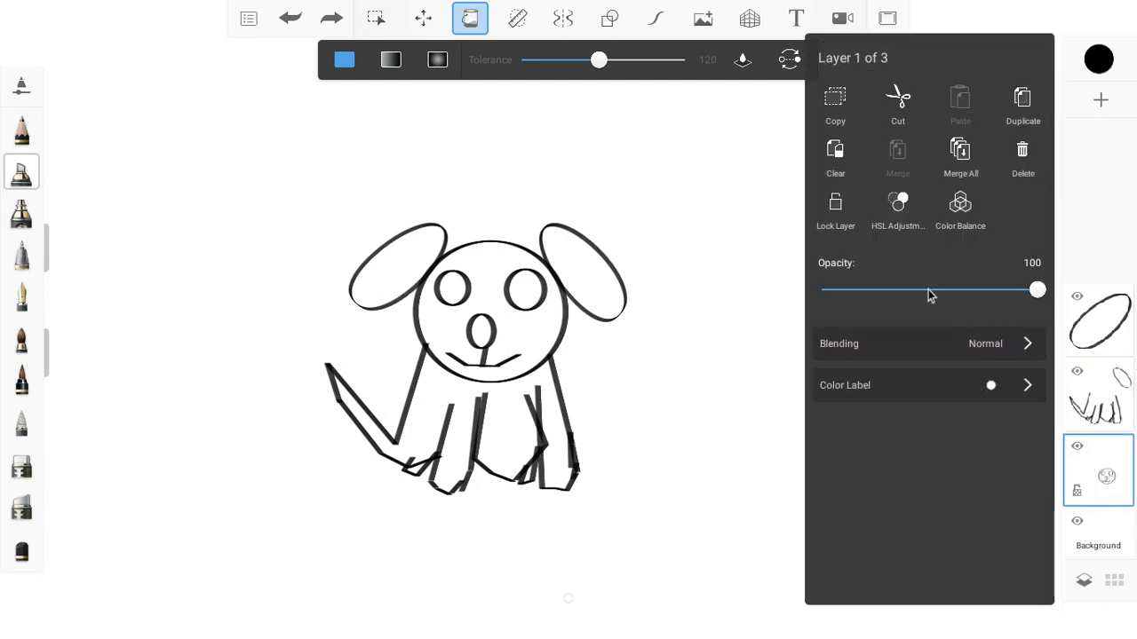
pyautogui.click(960, 152)
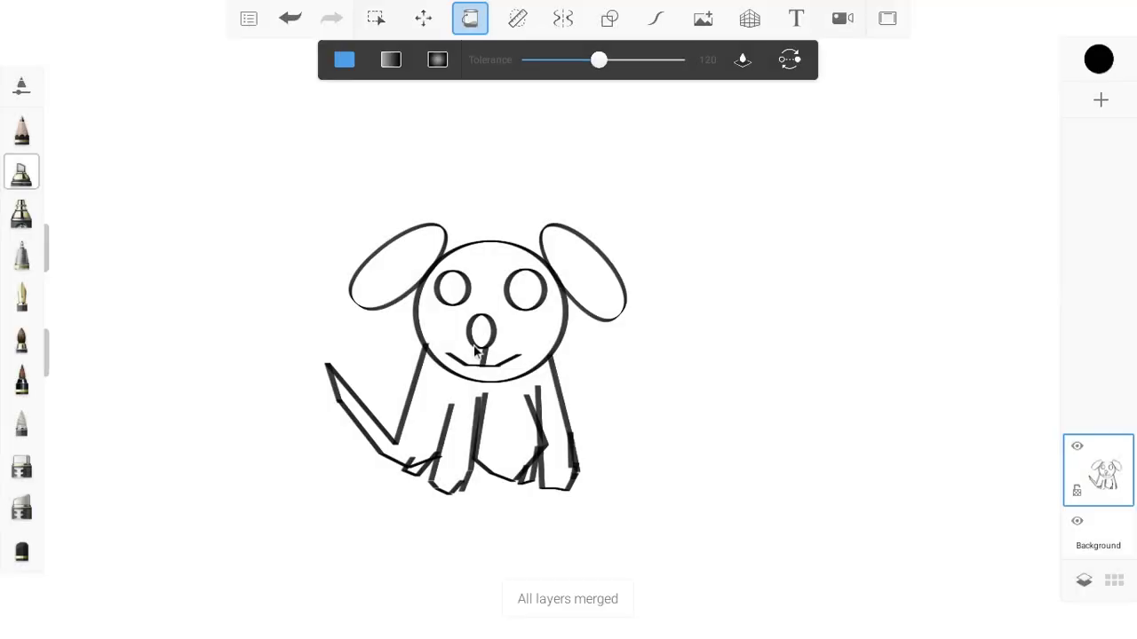
# Try filling both eyes and the nose with solid black, and undo these fills.
pyautogui.click(452, 287)
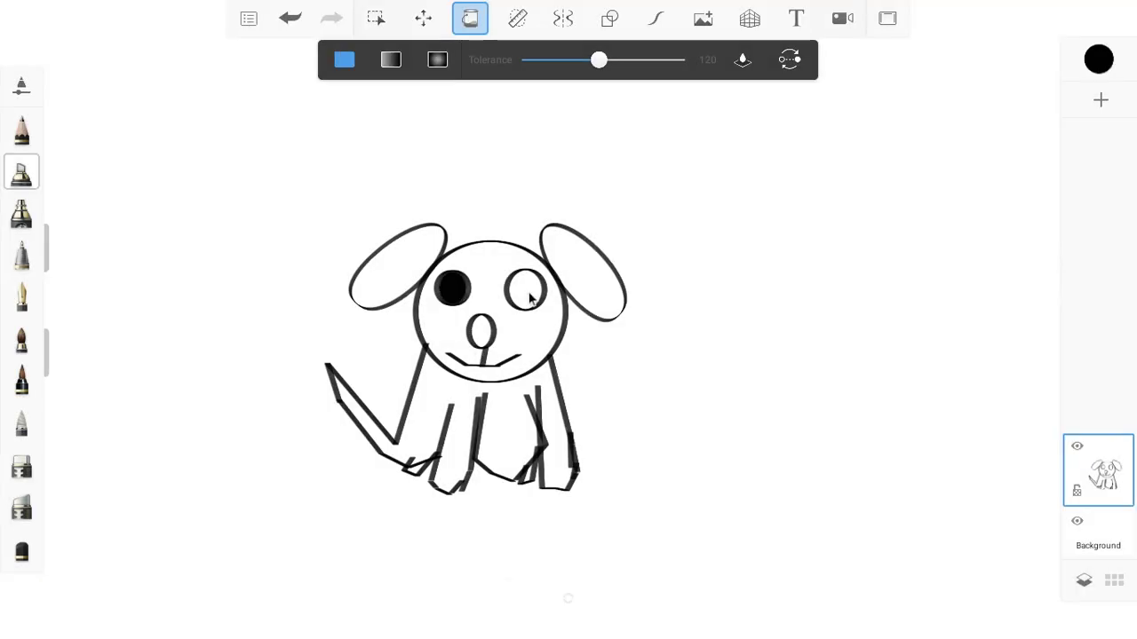
pyautogui.click(530, 300)
pyautogui.click(480, 336)
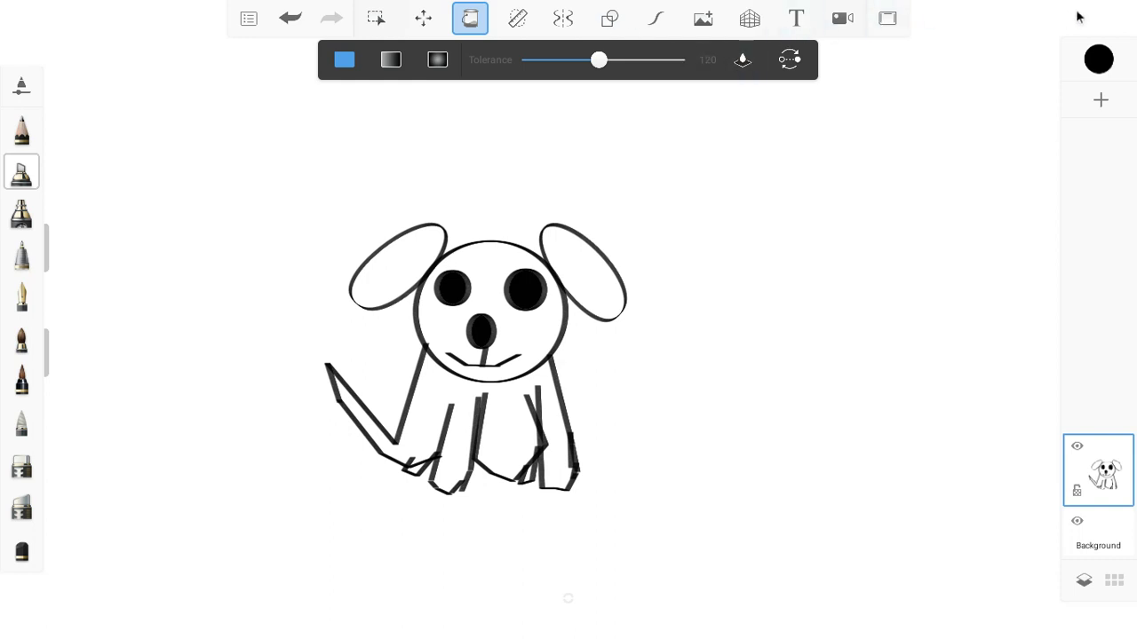
pyautogui.click(295, 16)
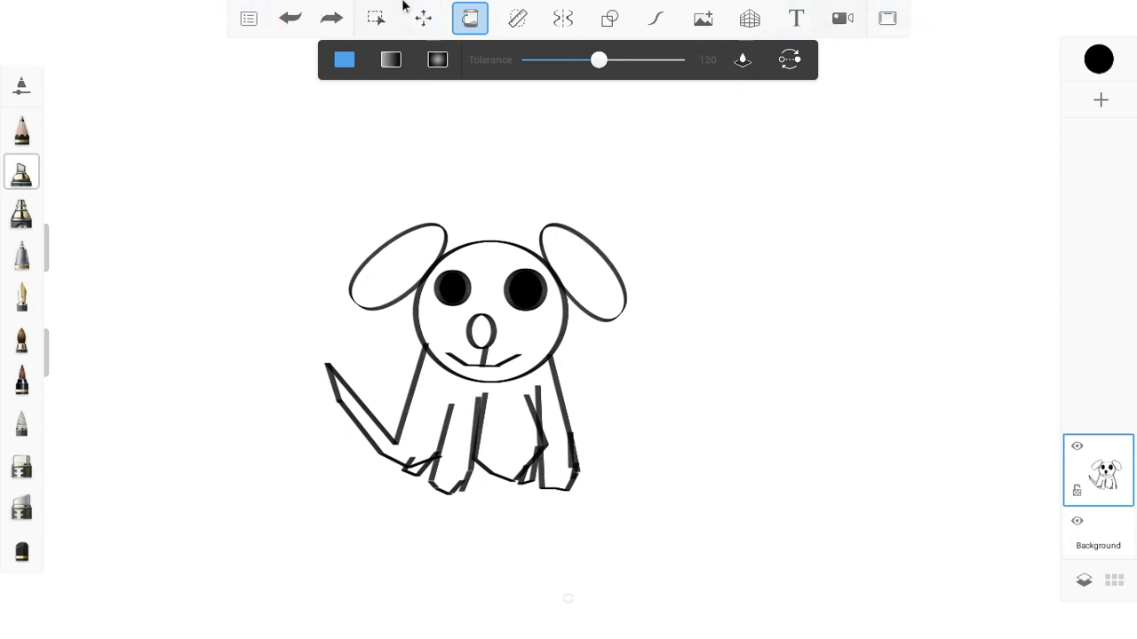
pyautogui.click(293, 16)
pyautogui.click(293, 16)
# Draw a small oval pupil in the upper part of each eye and fill both pupils with black.
pyautogui.click(609, 18)
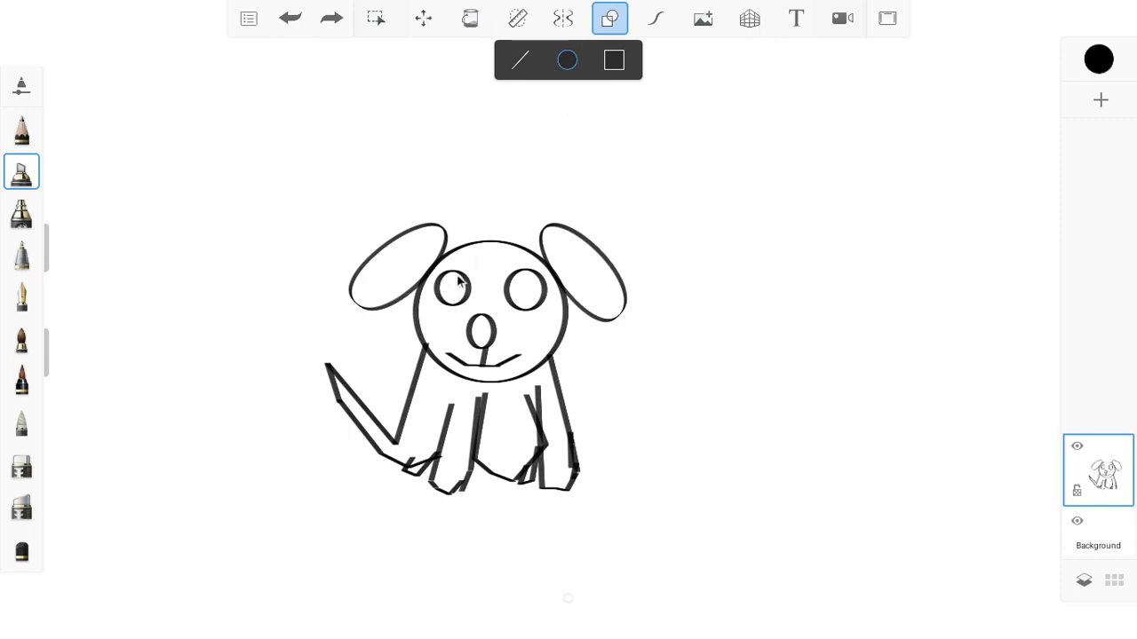
pyautogui.moveTo(450, 290); pyautogui.dragTo(458, 273)
pyautogui.moveTo(520, 296); pyautogui.dragTo(531, 273)
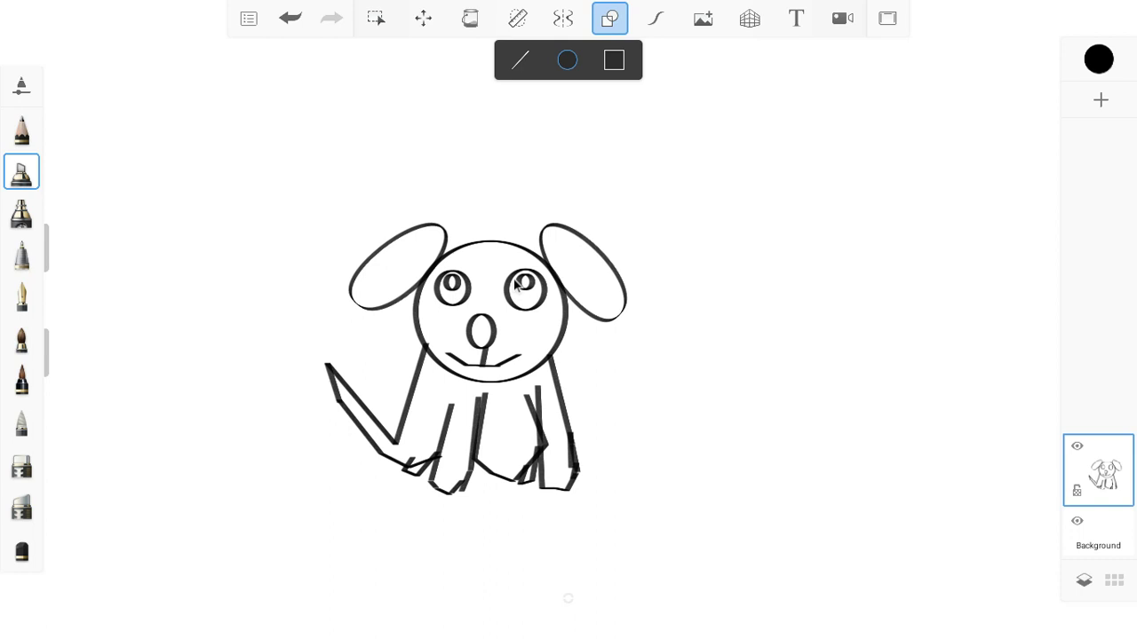
pyautogui.click(470, 18)
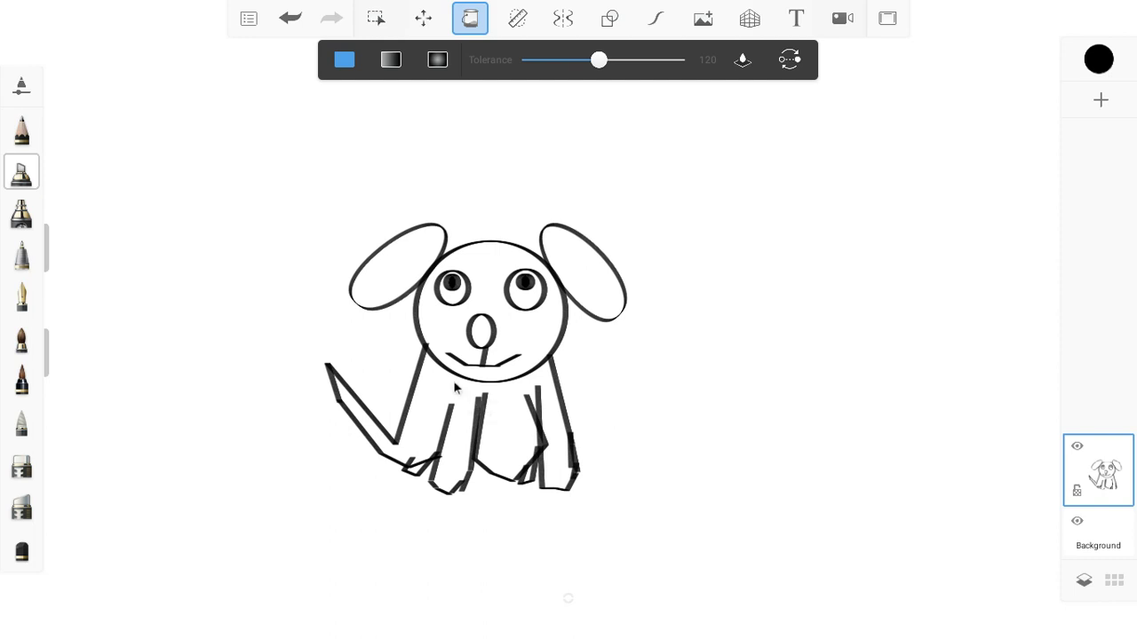
# Set the colour to brown 8A4300 and fill both ears and the head with it.
pyautogui.click(1099, 63)
pyautogui.moveTo(911, 210)
pyautogui.mouseDown()
pyautogui.moveTo(915, 197)
pyautogui.moveTo(982, 213)
pyautogui.mouseUp()
pyautogui.moveTo(959, 284)
pyautogui.mouseDown()
pyautogui.moveTo(951, 294)
pyautogui.moveTo(994, 294)
pyautogui.moveTo(971, 322)
pyautogui.mouseUp()
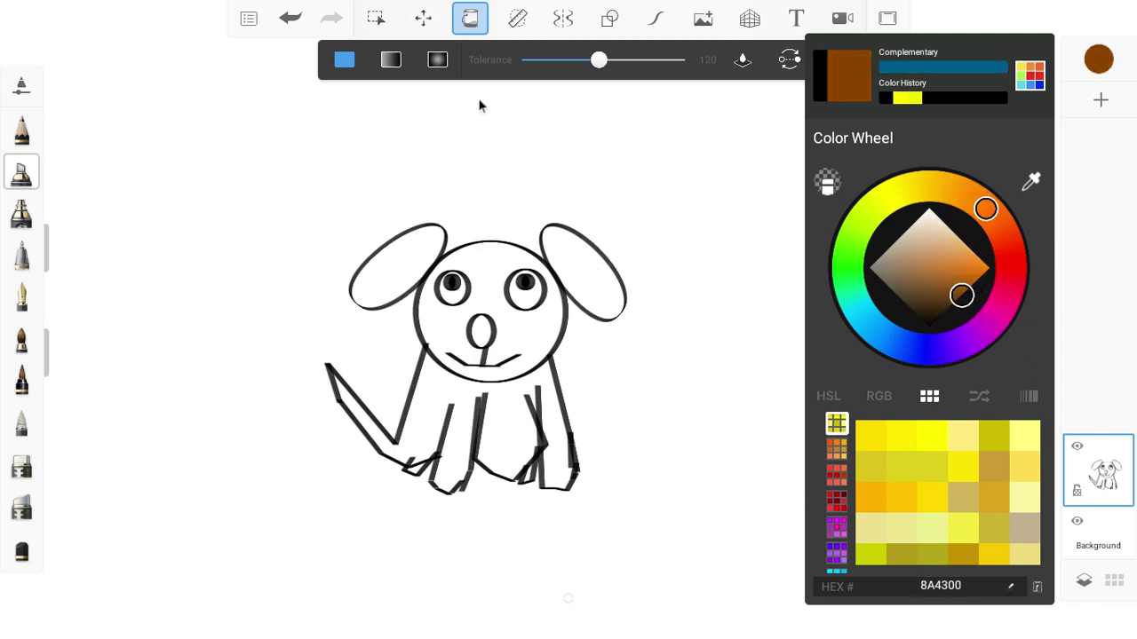
pyautogui.click(421, 259)
pyautogui.click(414, 254)
pyautogui.click(563, 237)
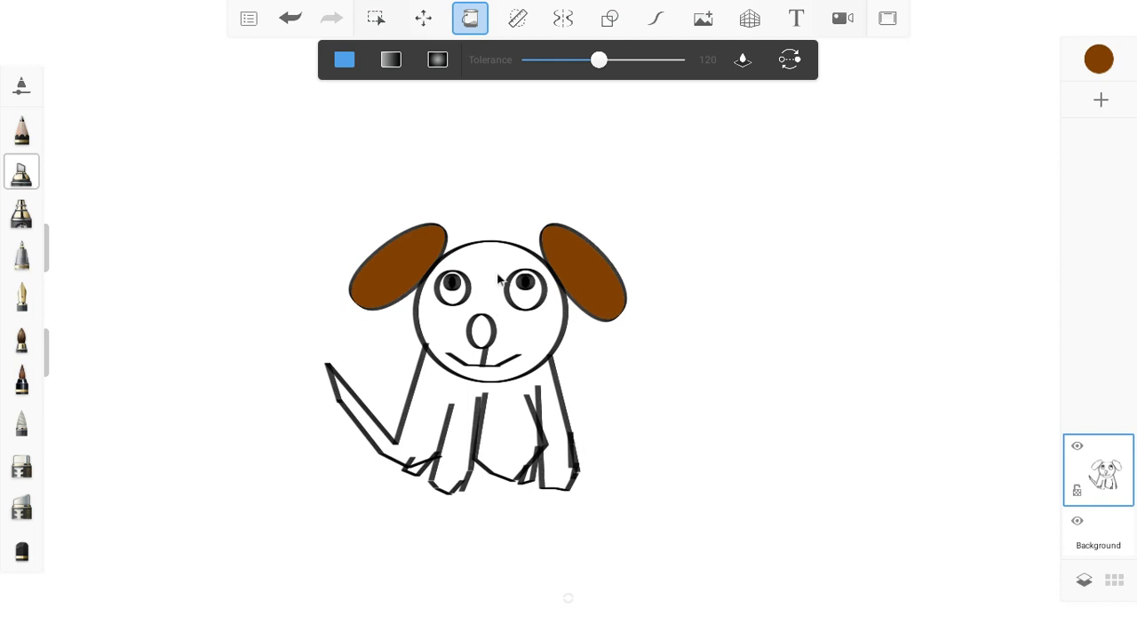
pyautogui.click(498, 280)
# Set the colour to black 000000 and fill the nose with it.
pyautogui.click(1100, 57)
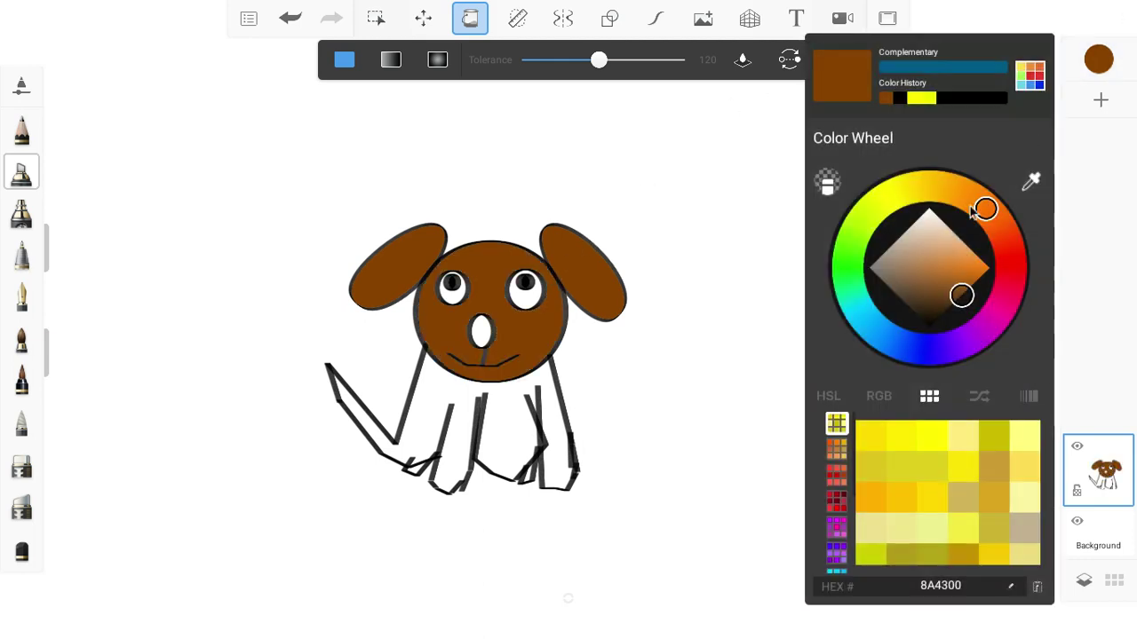
pyautogui.moveTo(947, 297); pyautogui.dragTo(884, 357)
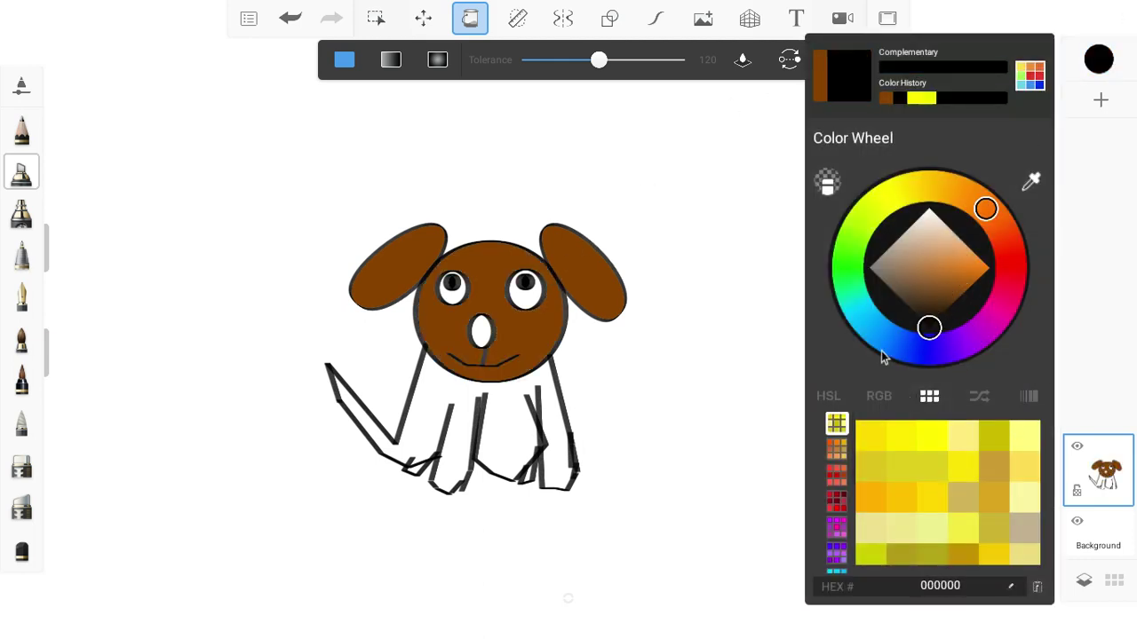
pyautogui.click(478, 333)
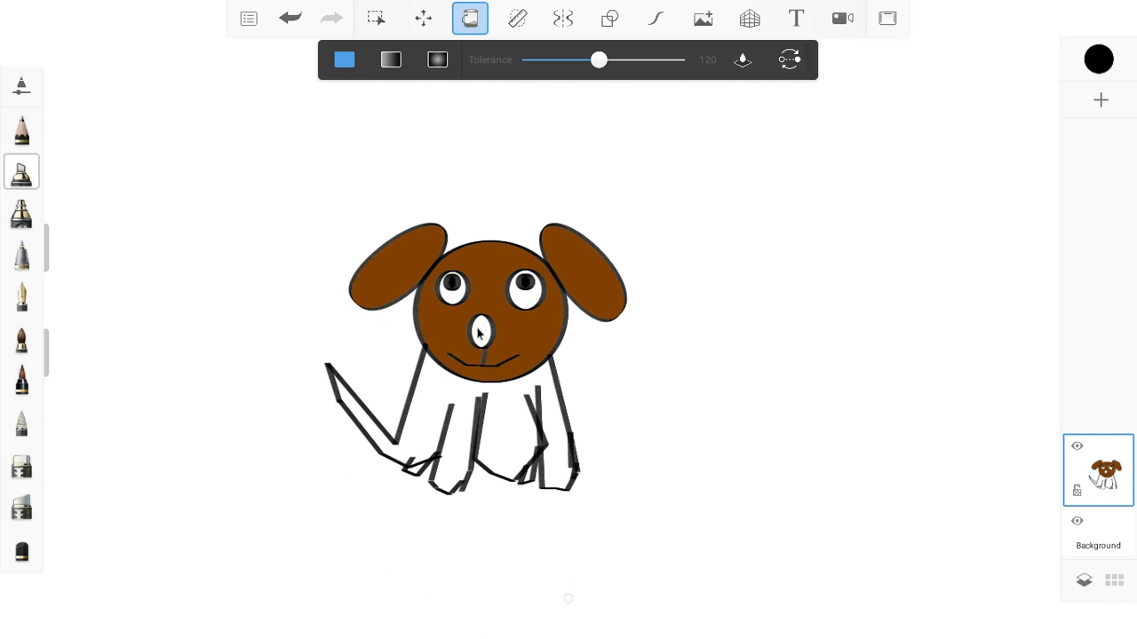
pyautogui.click(477, 333)
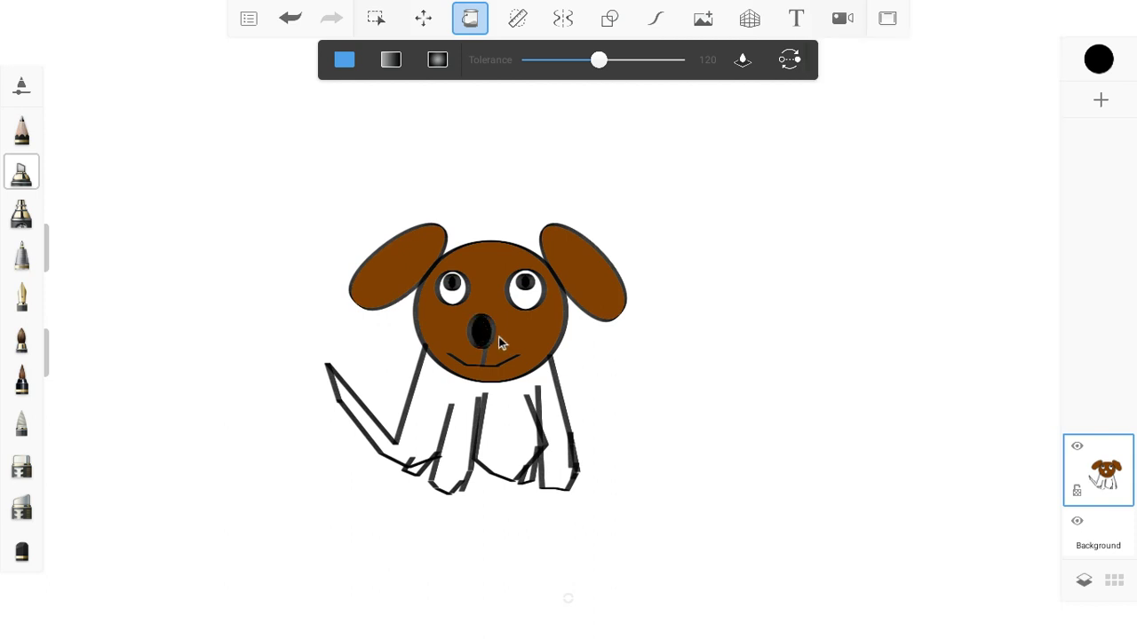
# Set the colour to dark brown 472300 with the colour wheel.
pyautogui.click(1099, 59)
pyautogui.moveTo(938, 303); pyautogui.dragTo(959, 348)
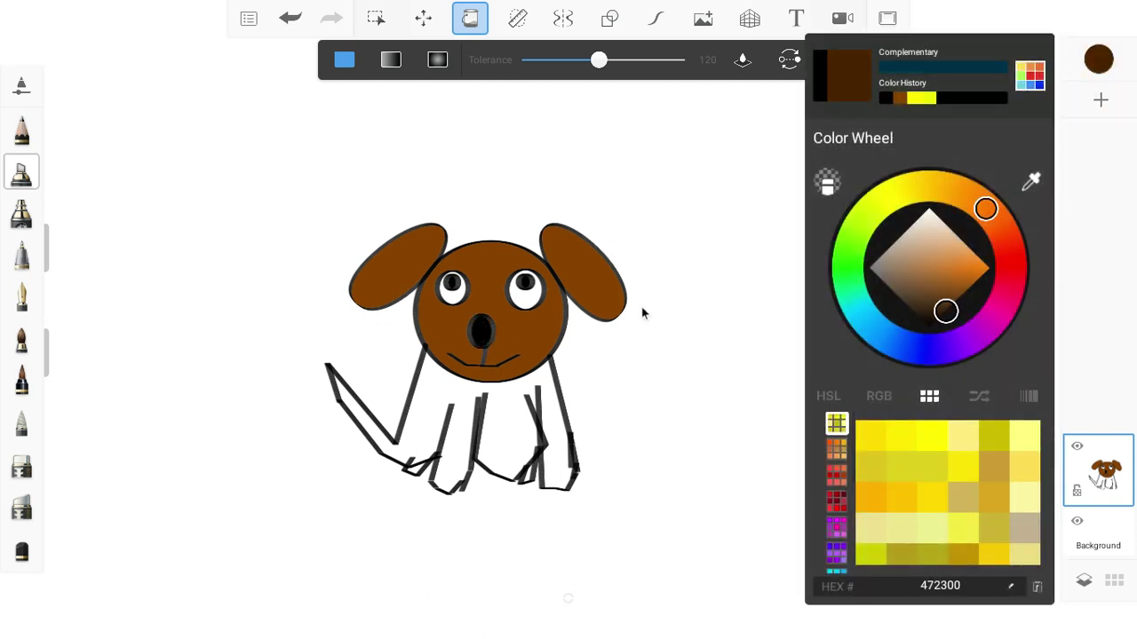
pyautogui.click(522, 175)
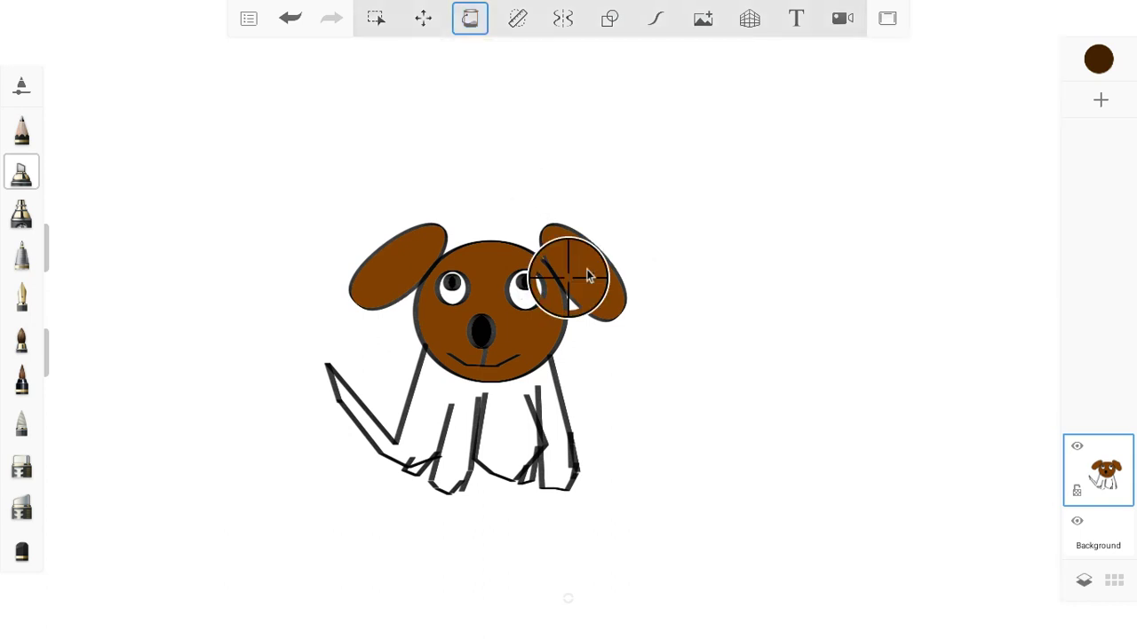
# Sample the brown from the right ear and apply a solid fill to the left front leg's outline.
pyautogui.moveTo(586, 276)
pyautogui.mouseDown()
pyautogui.moveTo(622, 237)
pyautogui.moveTo(581, 279)
pyautogui.mouseUp()
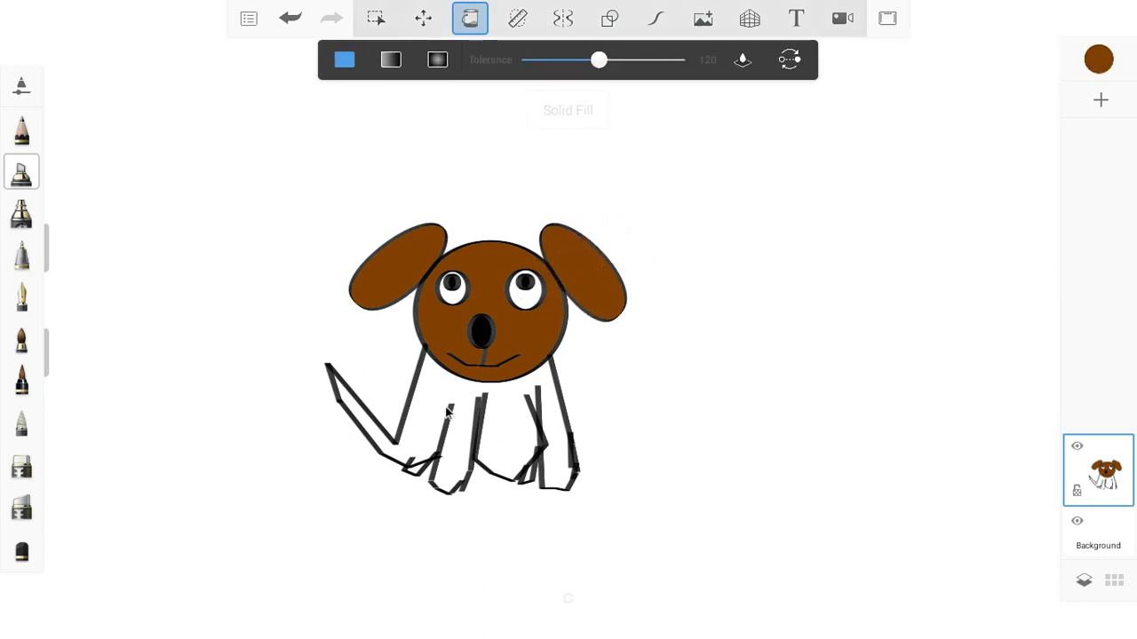
pyautogui.click(447, 411)
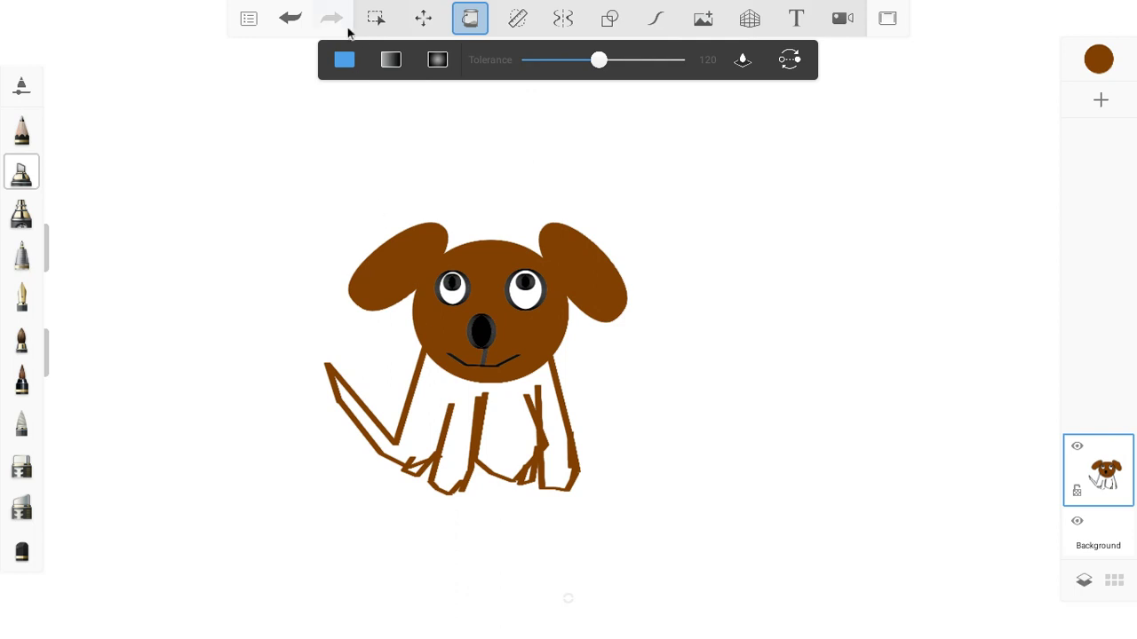
# Try brown fills on the body and the facial outlines, and undo the fills back to the black outlines.
pyautogui.click(433, 403)
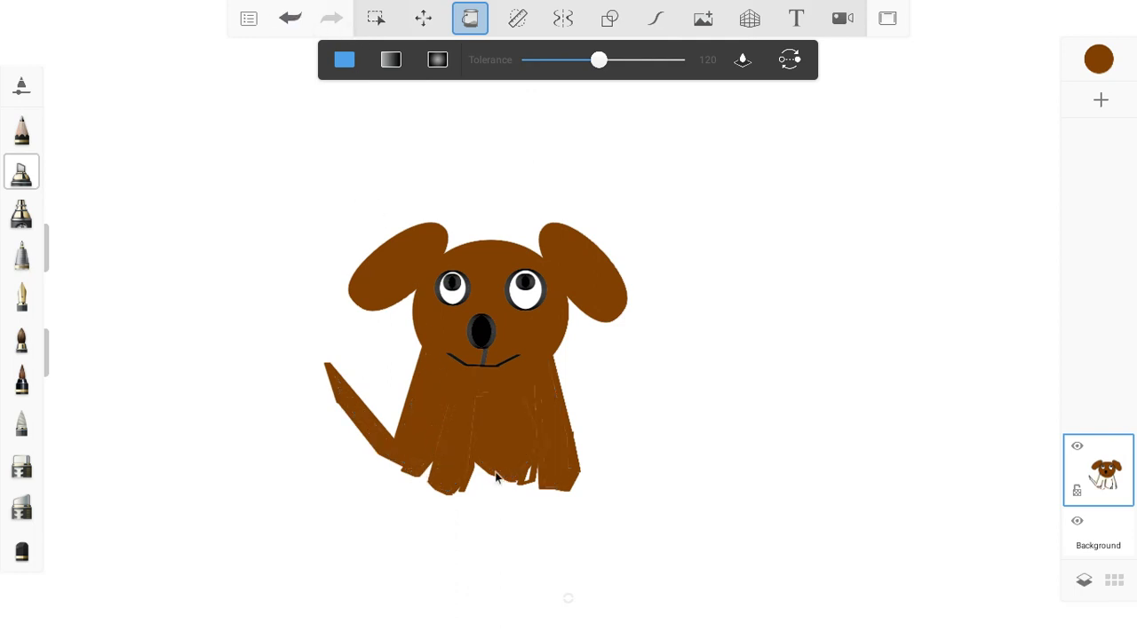
pyautogui.click(458, 320)
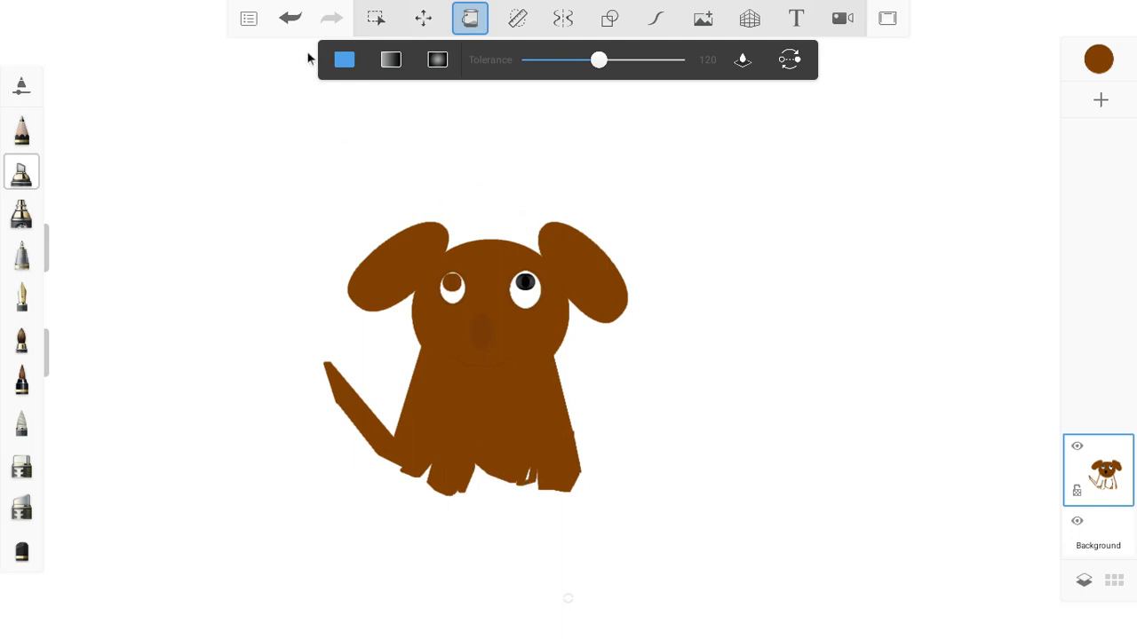
pyautogui.click(297, 24)
pyautogui.click(298, 25)
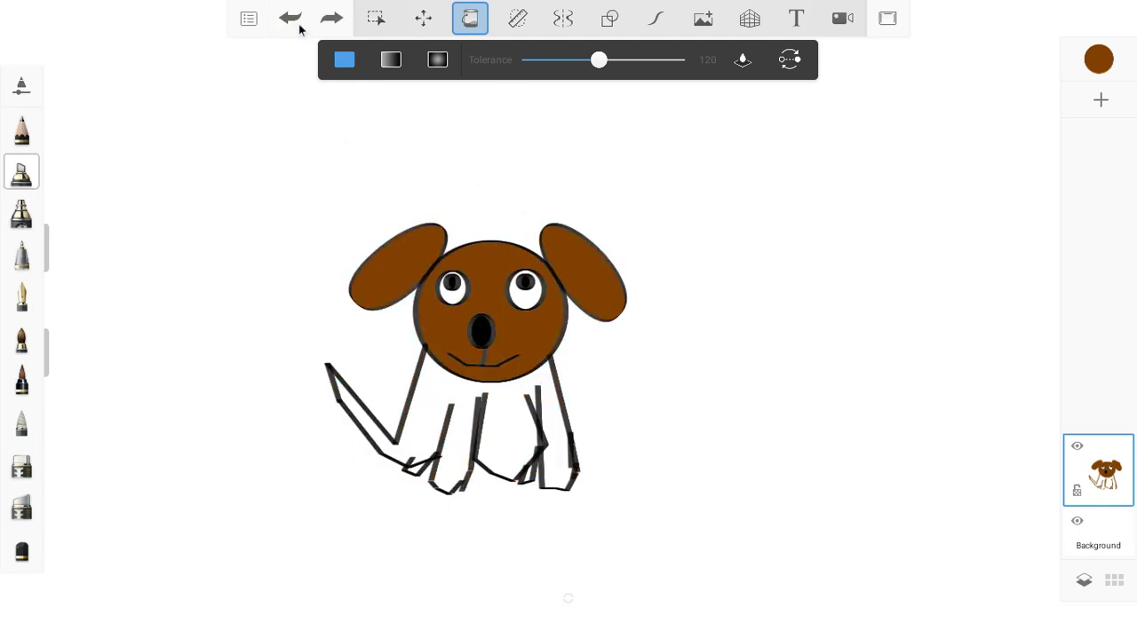
# Fill the dog's body, legs, tail and hind paw with solid brown inside the black outlines.
pyautogui.click(435, 415)
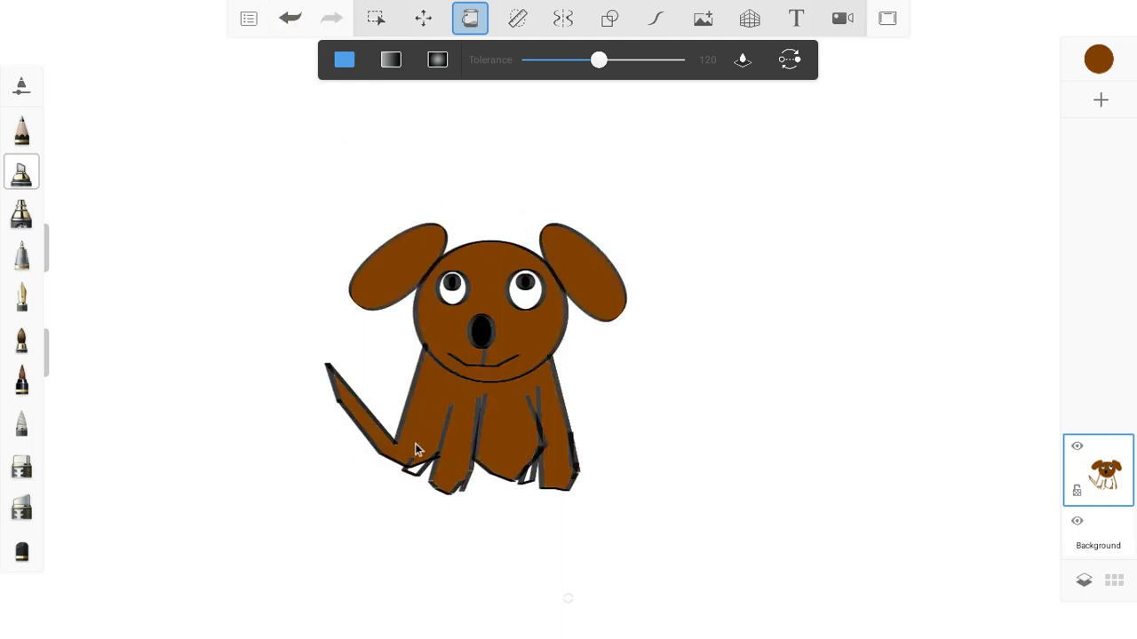
pyautogui.click(423, 474)
# Set the colour to black 000000 and draw short toe lines on all of the dog's paws with the Line tool.
pyautogui.click(1099, 59)
pyautogui.moveTo(938, 248); pyautogui.dragTo(952, 375)
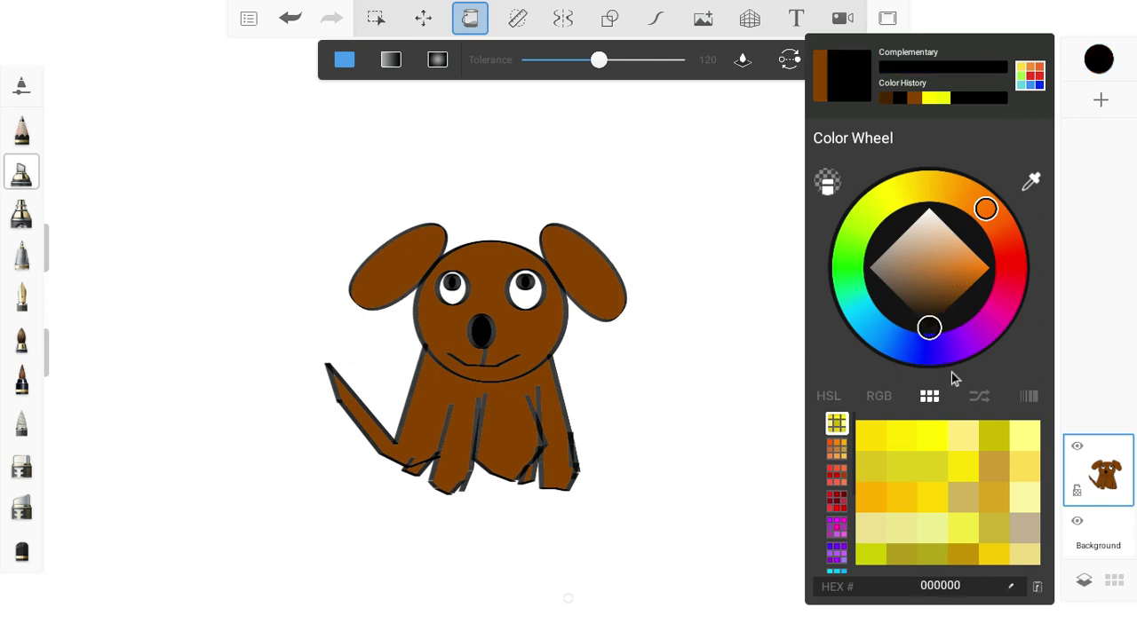
pyautogui.click(612, 18)
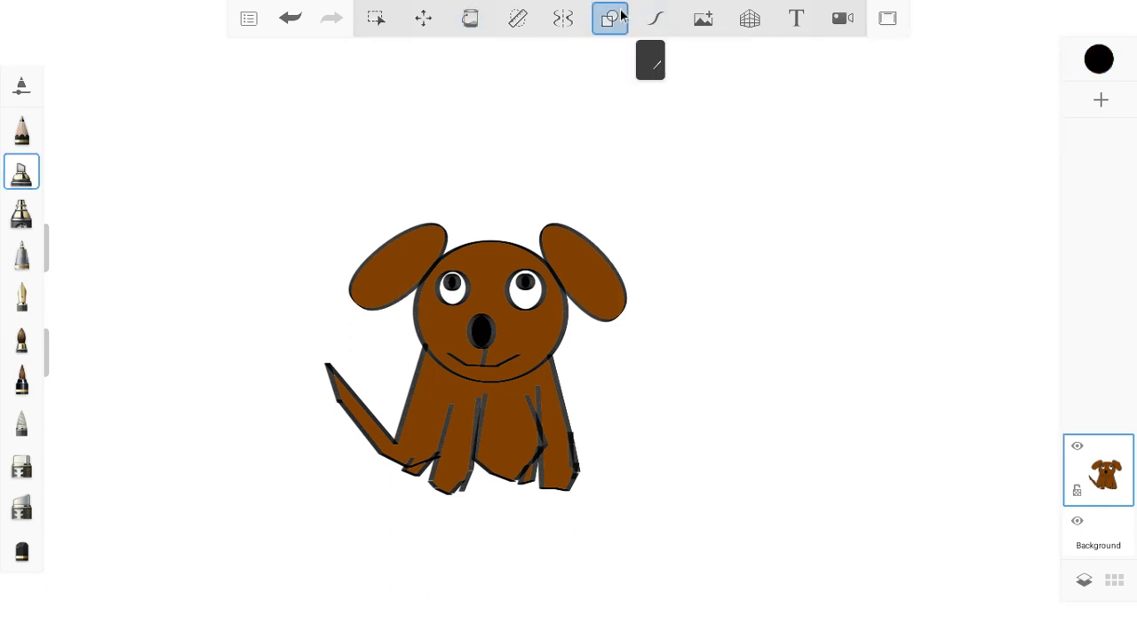
pyautogui.click(520, 59)
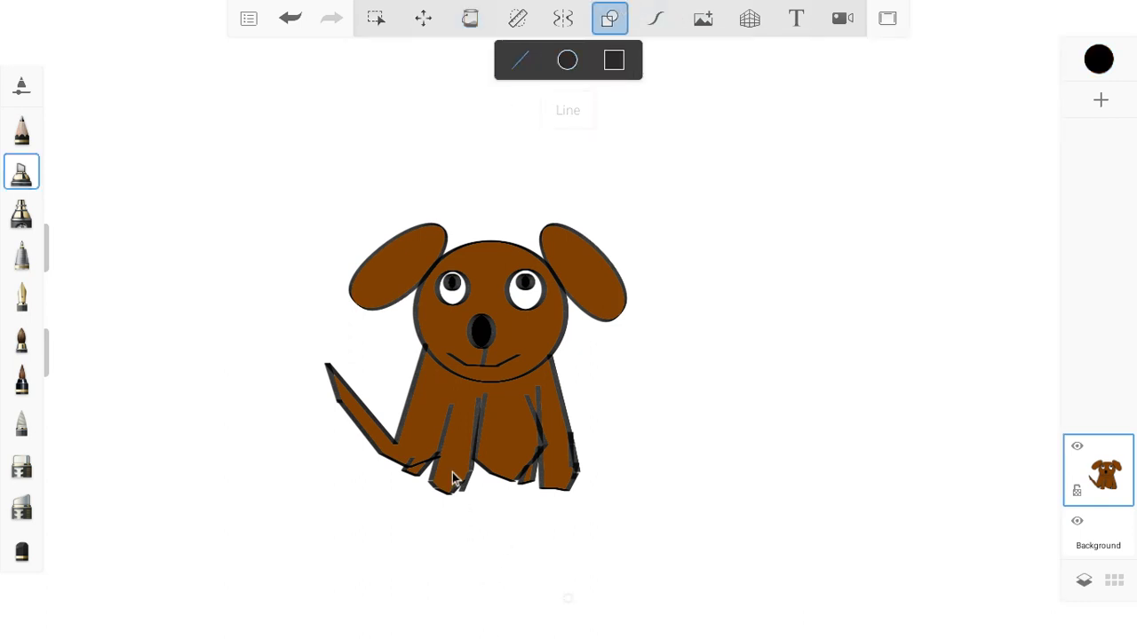
pyautogui.moveTo(454, 477)
pyautogui.mouseDown()
pyautogui.moveTo(433, 508)
pyautogui.moveTo(443, 490)
pyautogui.moveTo(456, 494)
pyautogui.mouseUp()
pyautogui.moveTo(558, 472); pyautogui.dragTo(525, 491)
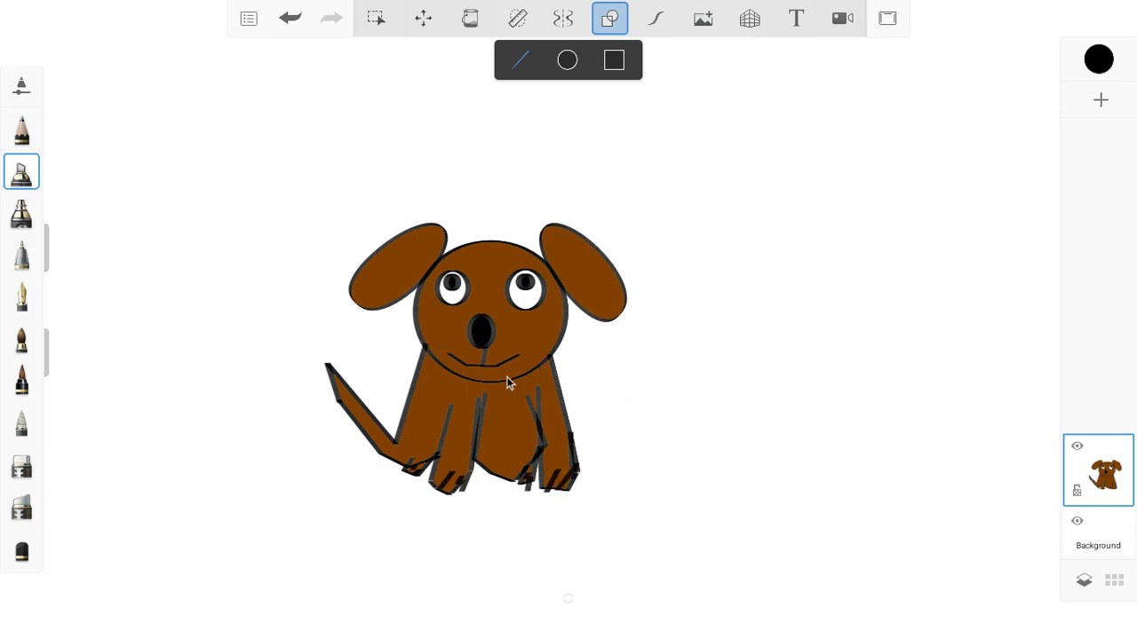
# Close off the belly with a horizontal line between the front legs and fill it with grey 999999.
pyautogui.moveTo(483, 398); pyautogui.dragTo(533, 397)
pyautogui.click(1098, 58)
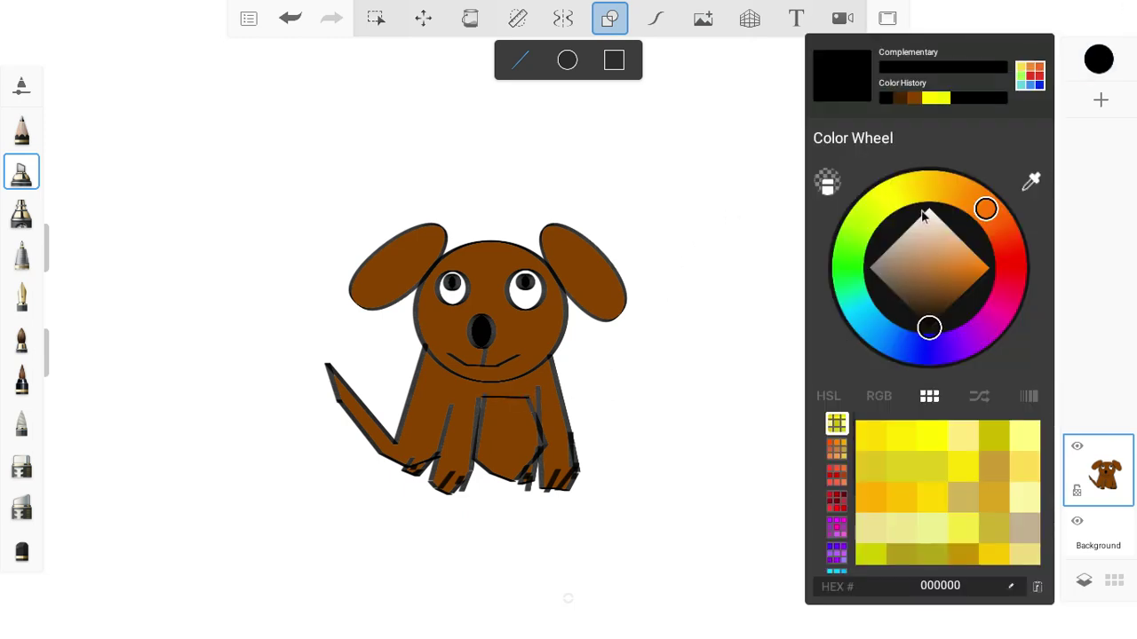
pyautogui.moveTo(925, 217); pyautogui.dragTo(884, 255)
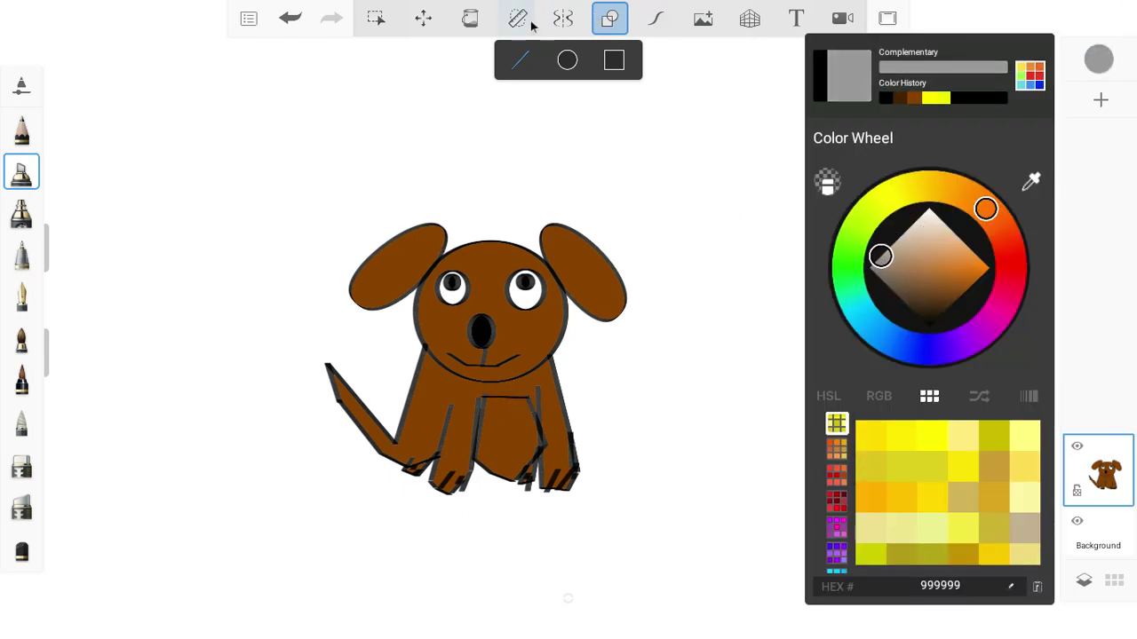
pyautogui.click(473, 22)
pyautogui.click(474, 22)
pyautogui.click(502, 426)
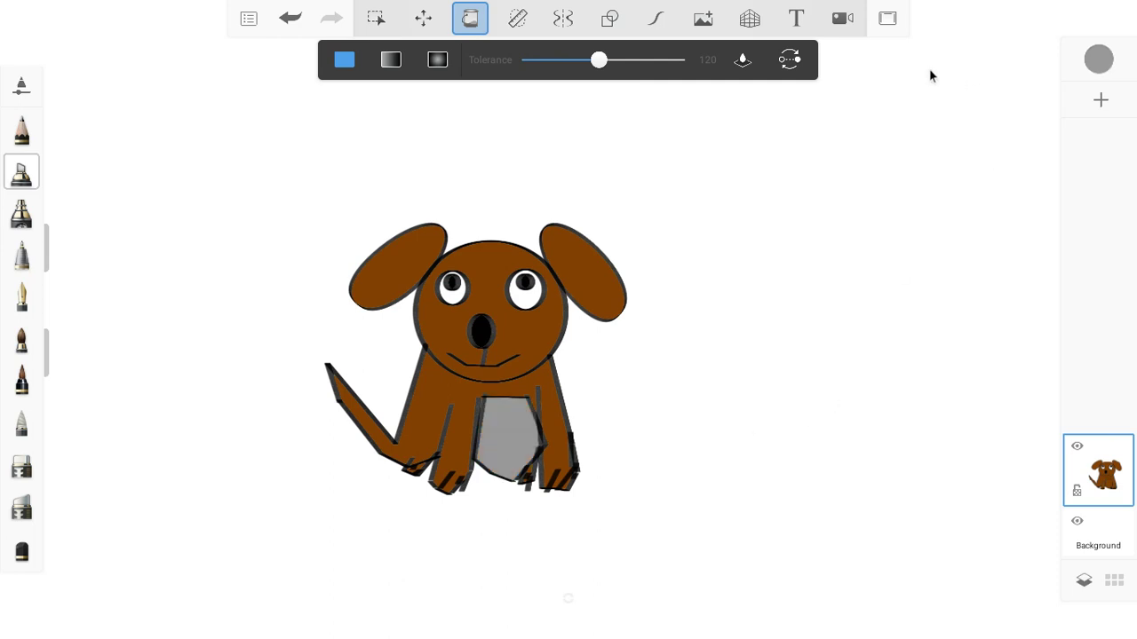
# Draw a black 000000 horizon line on both sides of the dog, reaching from its body to the canvas edges.
pyautogui.click(609, 17)
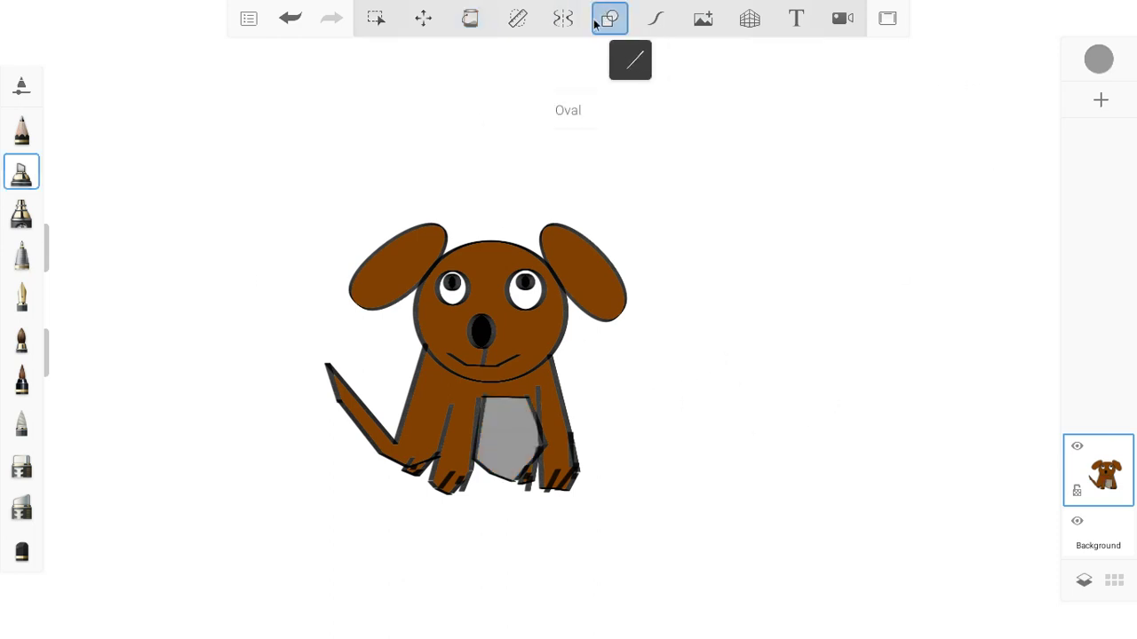
pyautogui.click(513, 62)
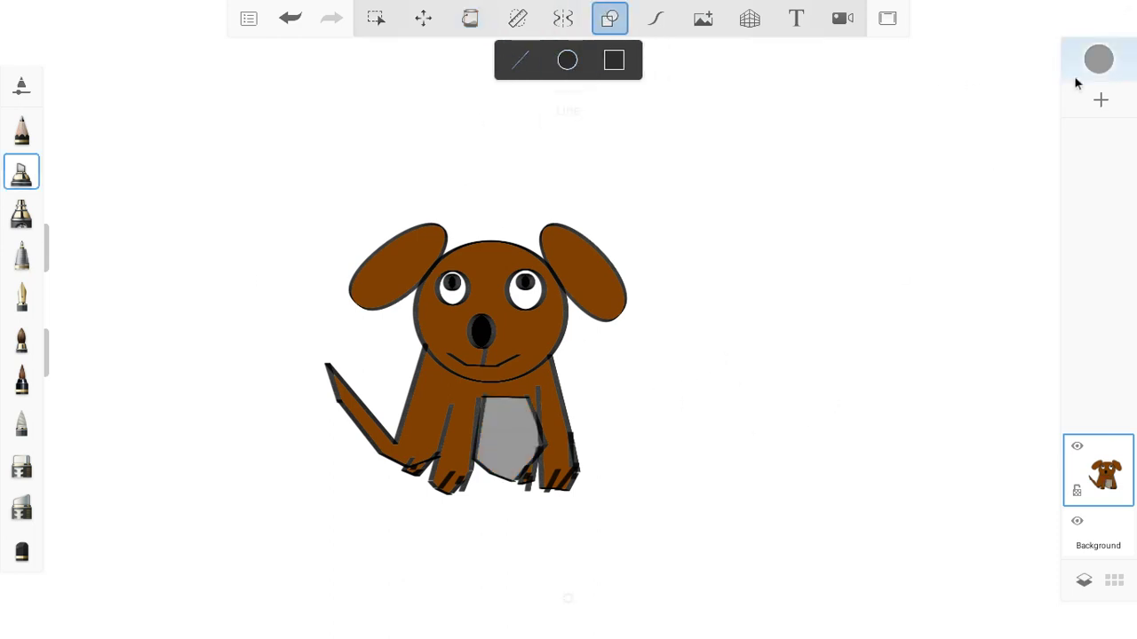
pyautogui.click(1098, 58)
pyautogui.click(928, 321)
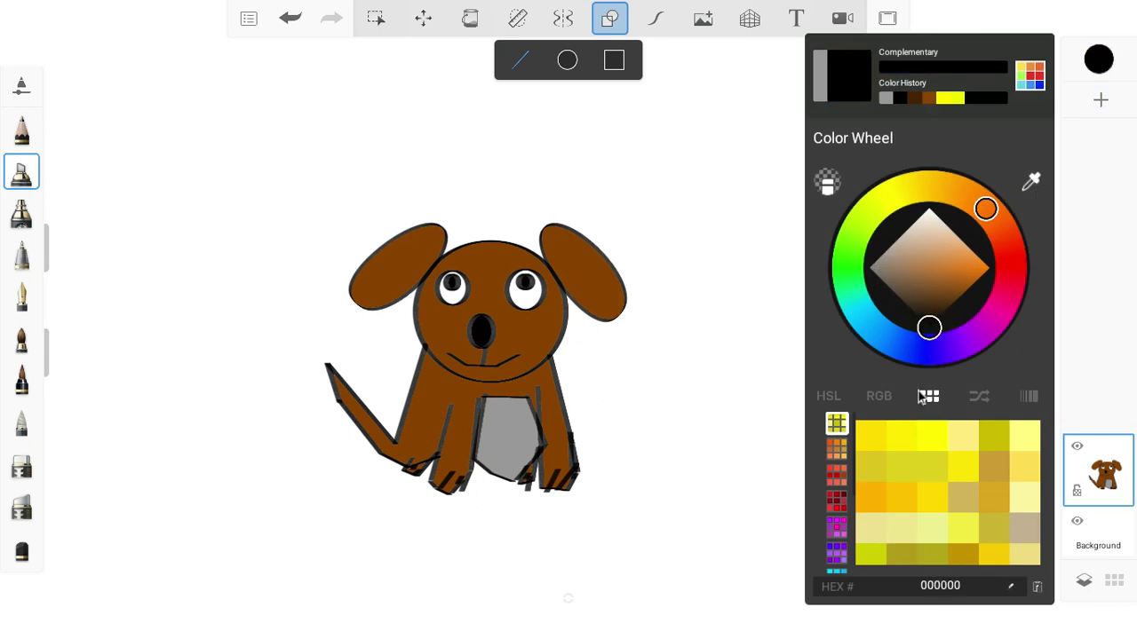
pyautogui.click(381, 455)
pyautogui.moveTo(135, 435); pyautogui.dragTo(1, 447)
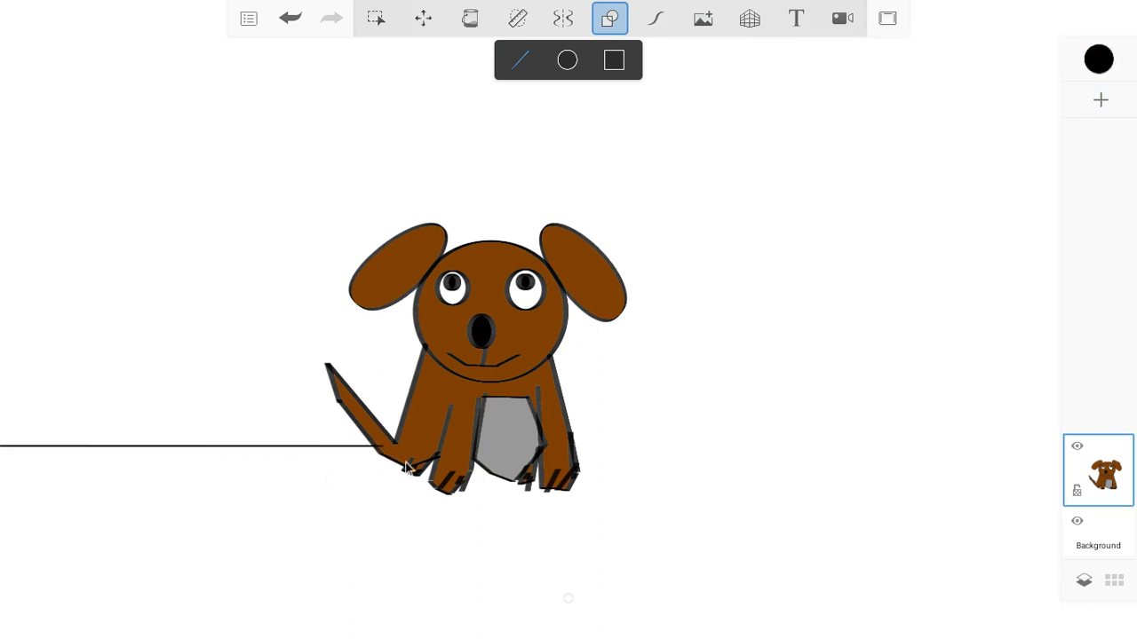
pyautogui.moveTo(575, 442); pyautogui.dragTo(1136, 414)
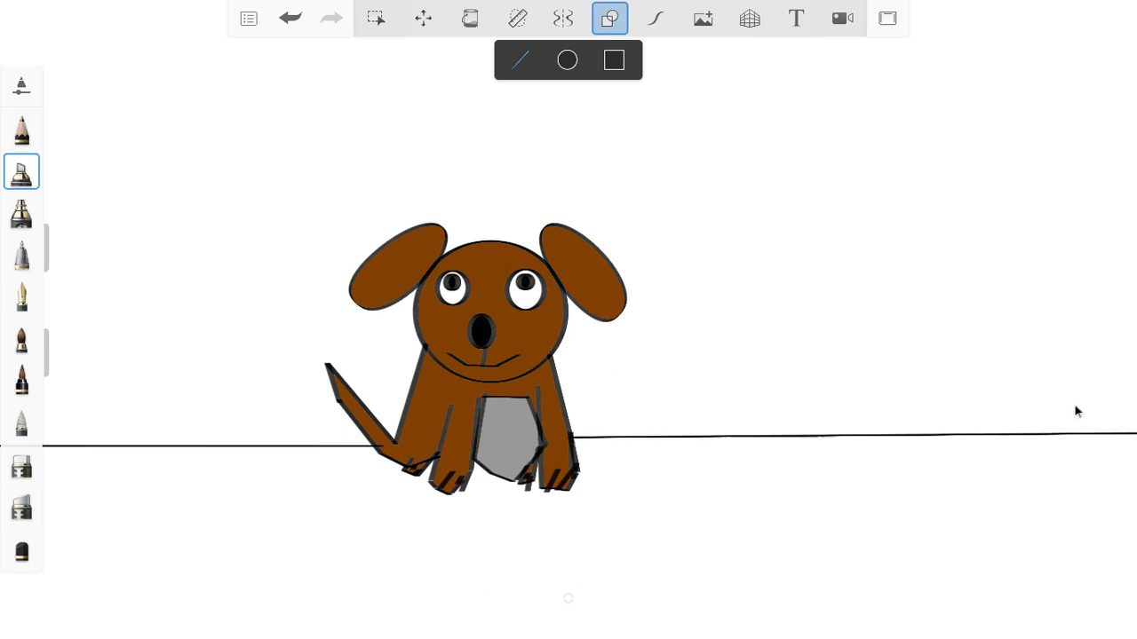
# Set the colour to green 2DFF00 and fill the ground below the horizon line with it.
pyautogui.click(470, 18)
pyautogui.click(1098, 60)
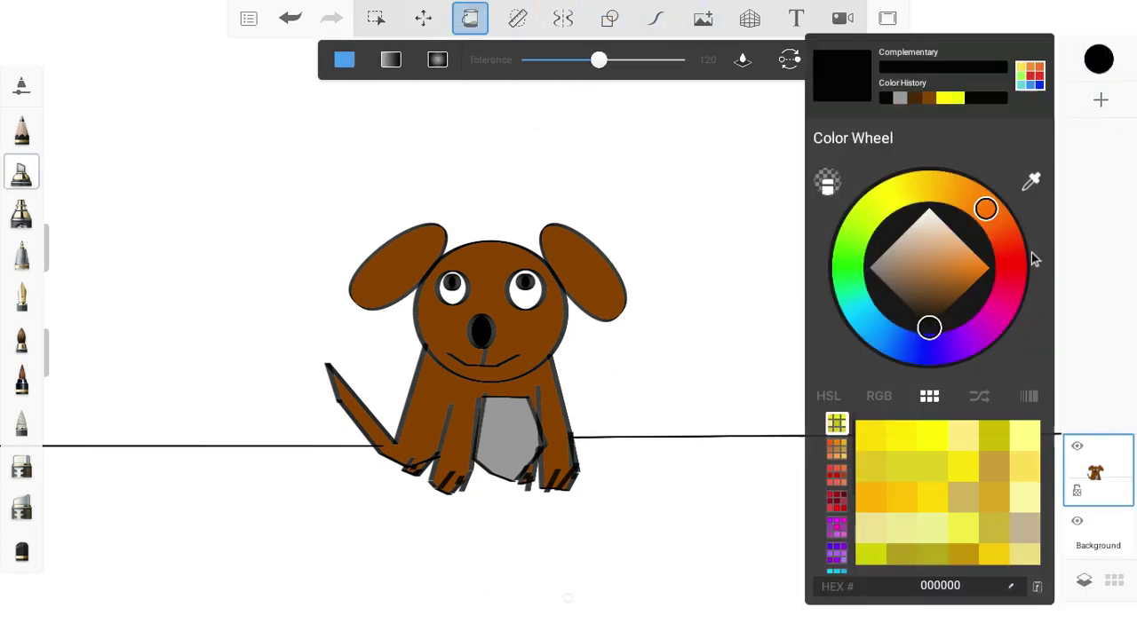
pyautogui.click(846, 271)
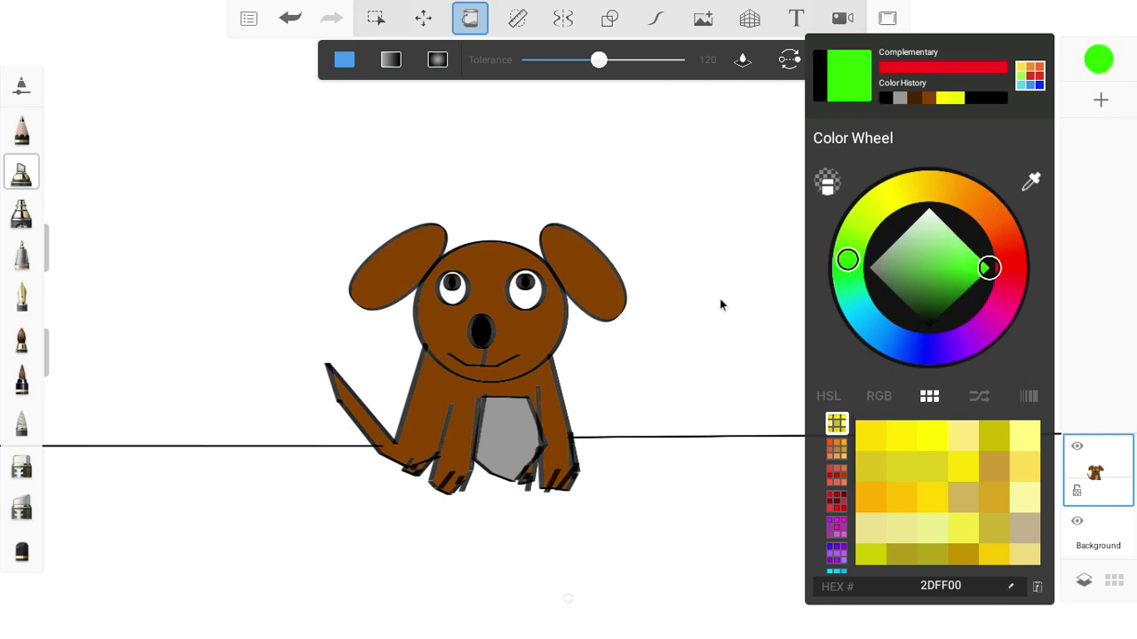
pyautogui.click(681, 524)
pyautogui.click(673, 543)
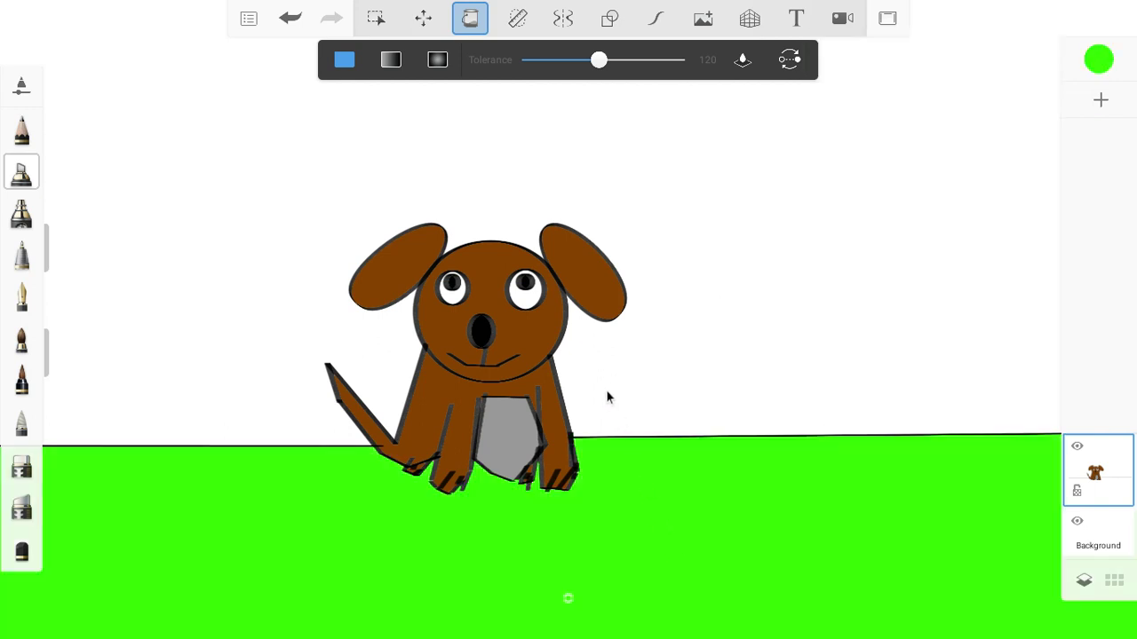
# Set the colour to light blue and fill the sky above the horizon line with it.
pyautogui.click(1105, 66)
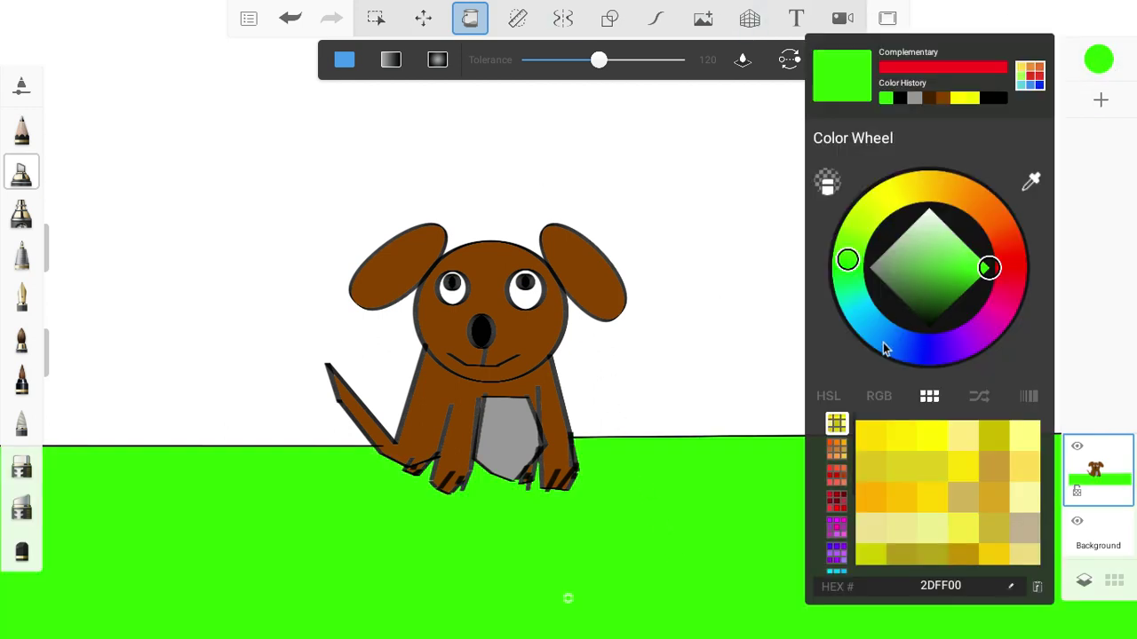
pyautogui.click(861, 311)
pyautogui.click(746, 151)
pyautogui.click(746, 152)
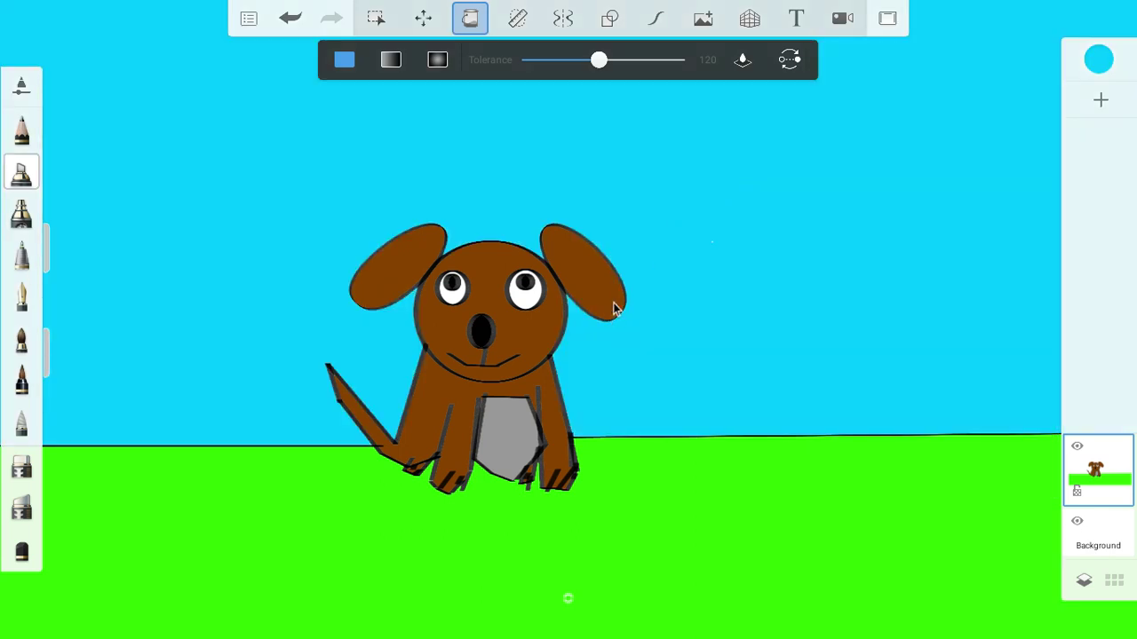
# Set the colour to near-black 1C1C1C and draw a large oval for the sun in the upper right of the sky.
pyautogui.click(609, 18)
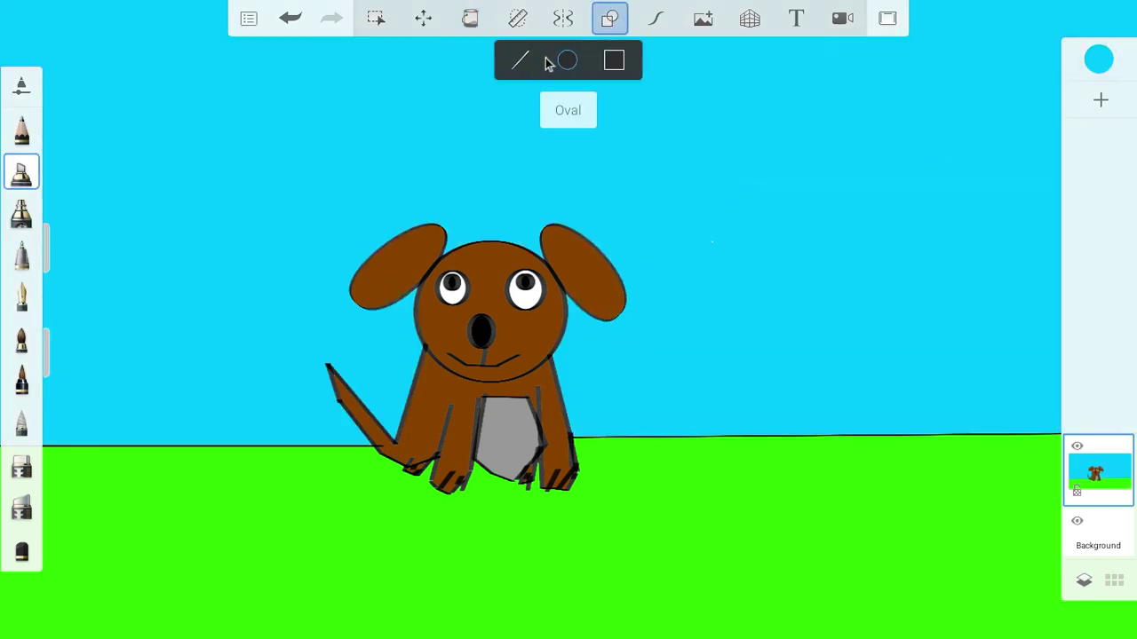
pyautogui.click(1099, 59)
pyautogui.moveTo(929, 325); pyautogui.dragTo(902, 483)
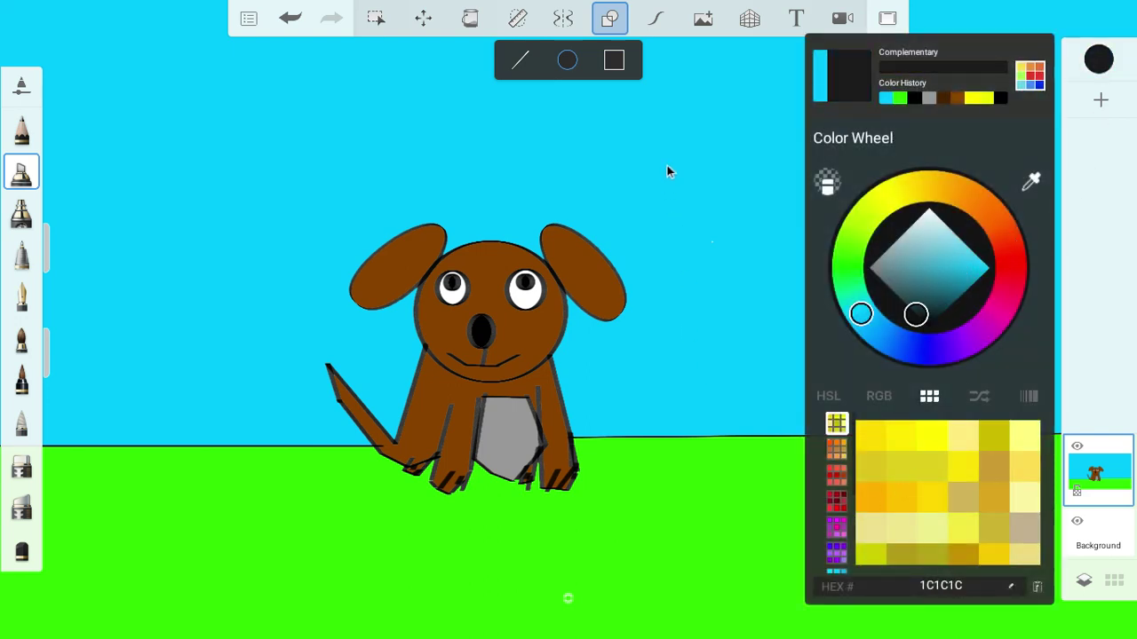
pyautogui.click(666, 165)
pyautogui.moveTo(1010, 39); pyautogui.dragTo(837, 196)
# Set the colour to yellow F8FF00 and fill the sun with it.
pyautogui.click(1099, 62)
pyautogui.moveTo(868, 236); pyautogui.dragTo(884, 195)
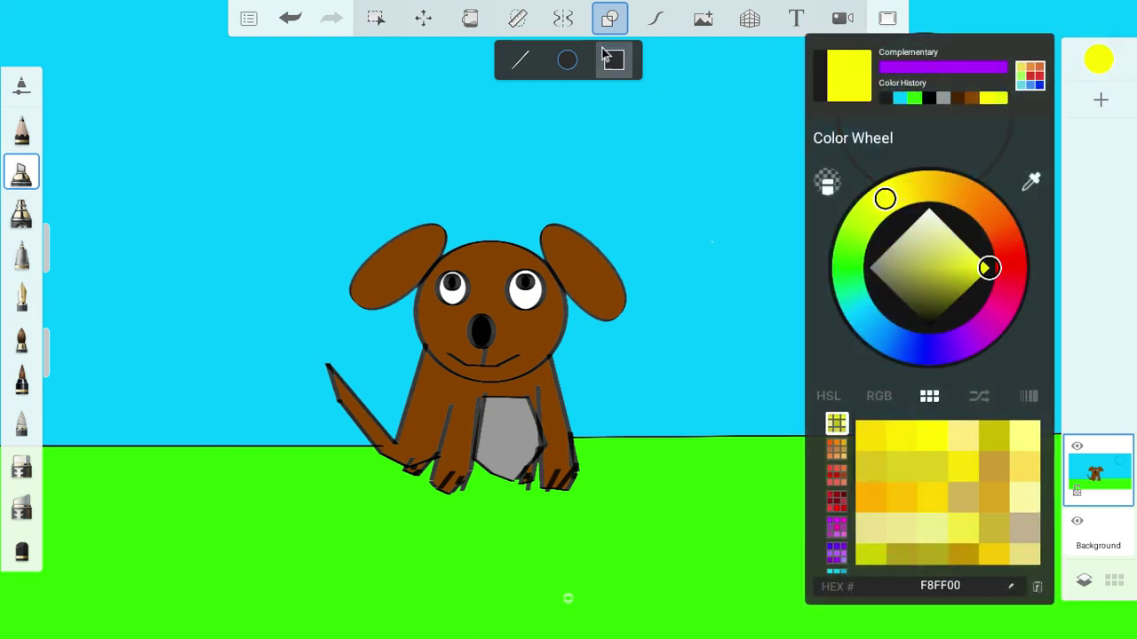
pyautogui.click(694, 107)
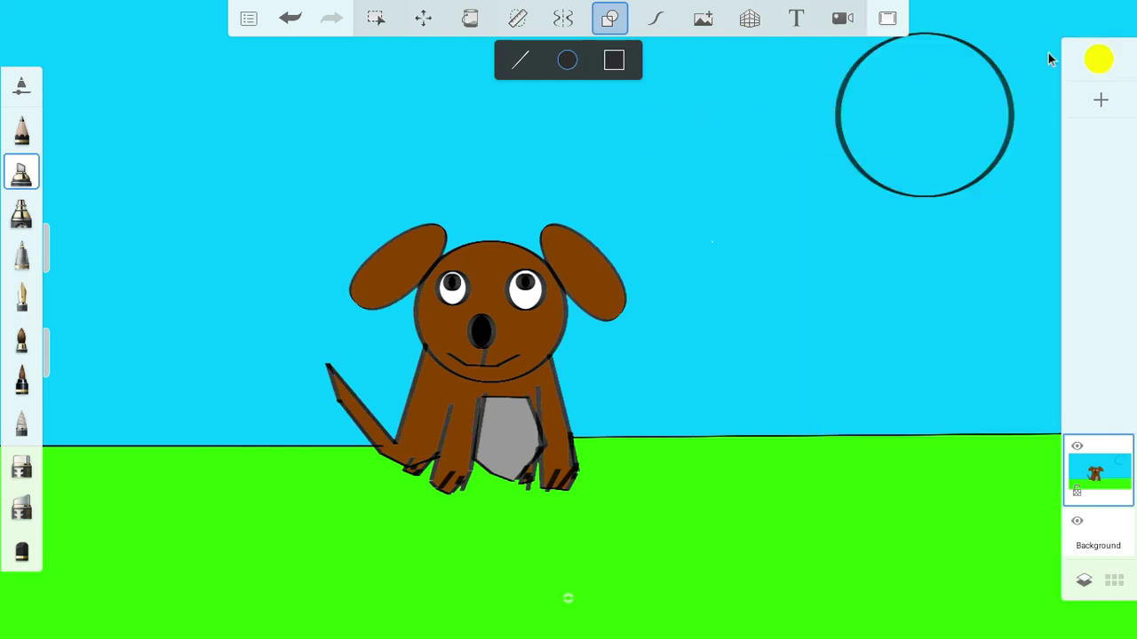
pyautogui.click(468, 20)
pyautogui.click(948, 108)
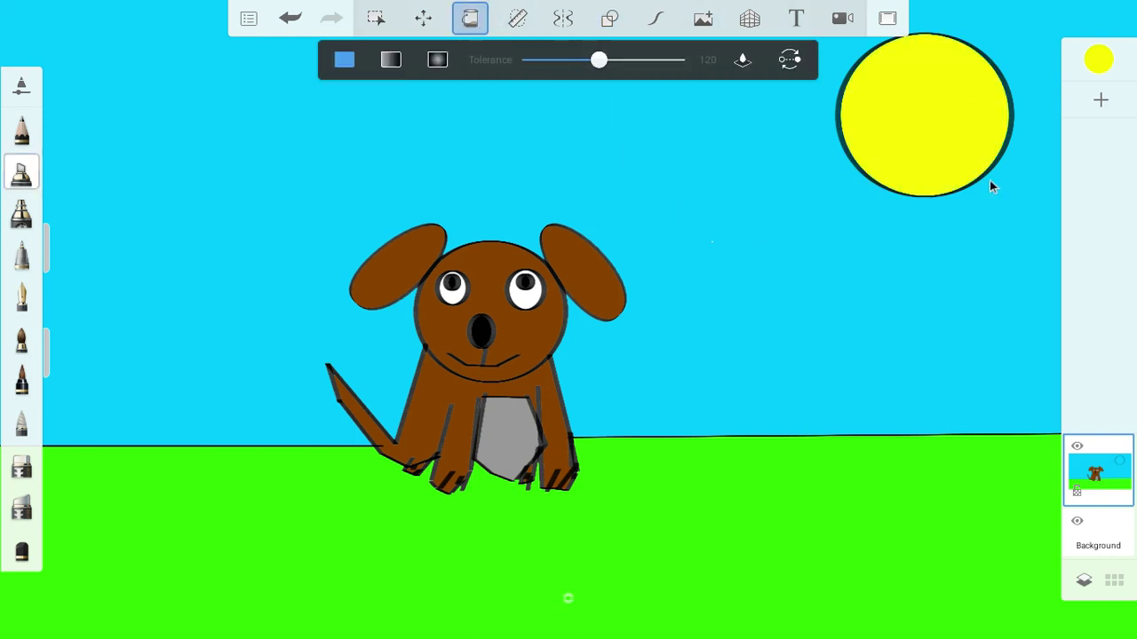
# Try to draw diagonal sun rays beside the sun with the Line tool, and undo them.
pyautogui.click(602, 16)
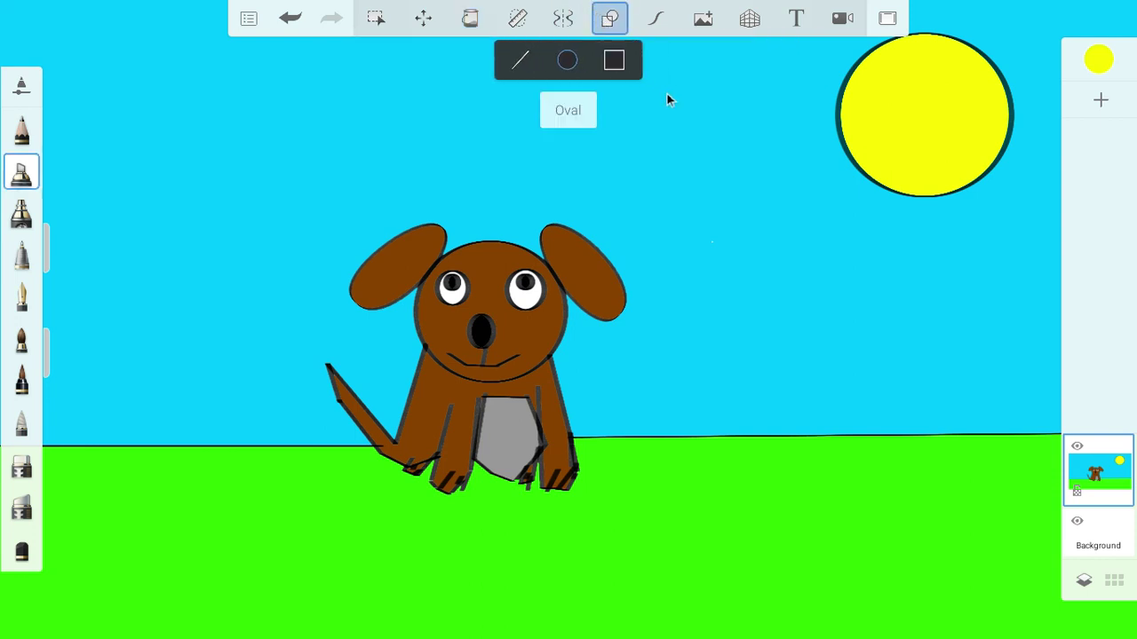
pyautogui.click(521, 59)
pyautogui.moveTo(784, 140); pyautogui.dragTo(706, 189)
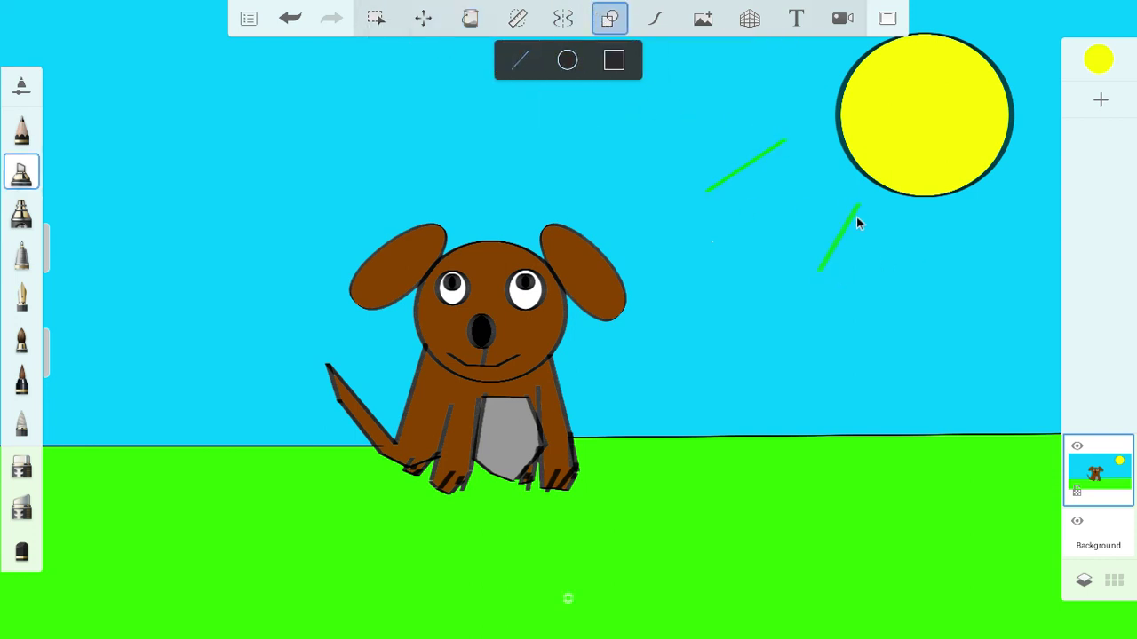
pyautogui.click(290, 18)
pyautogui.click(291, 17)
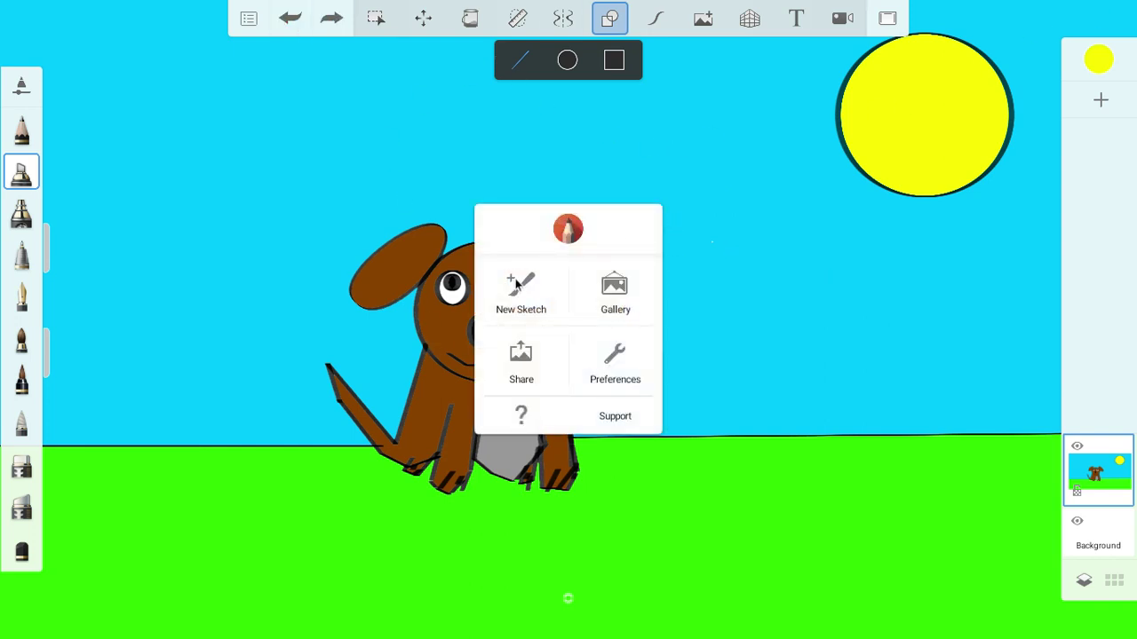
pyautogui.click(1099, 473)
pyautogui.click(1099, 473)
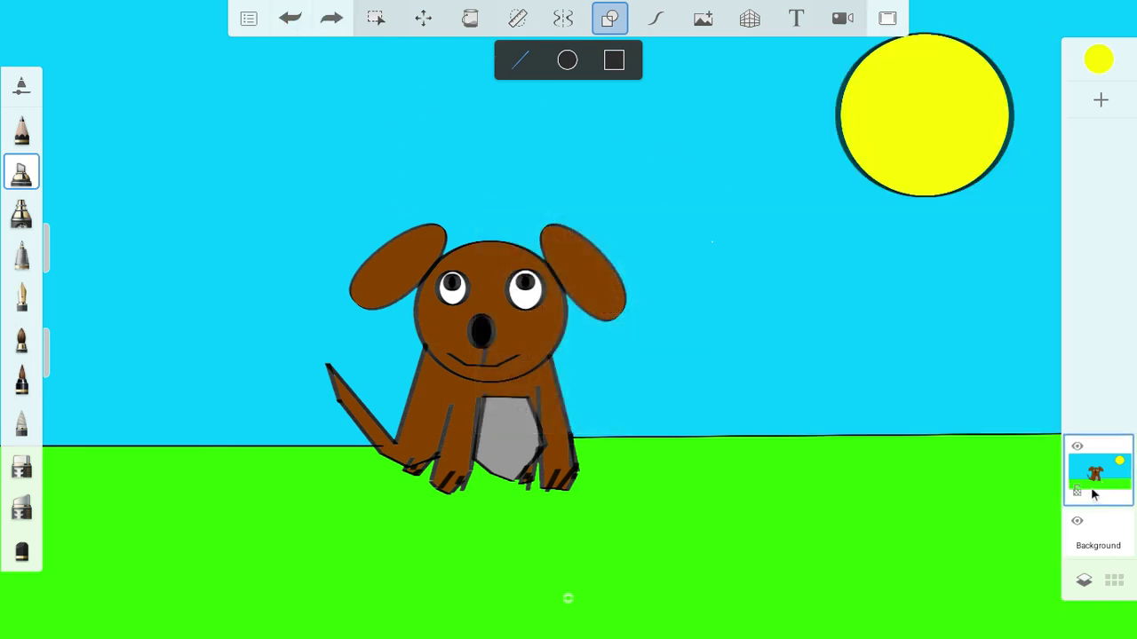
pyautogui.click(1098, 473)
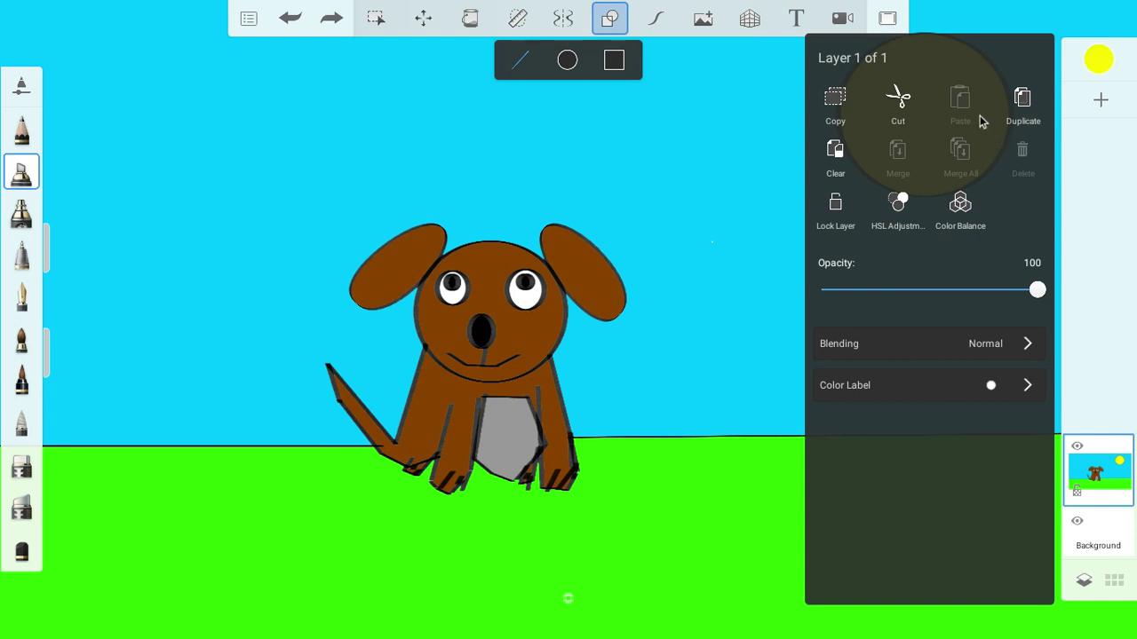
pyautogui.click(844, 113)
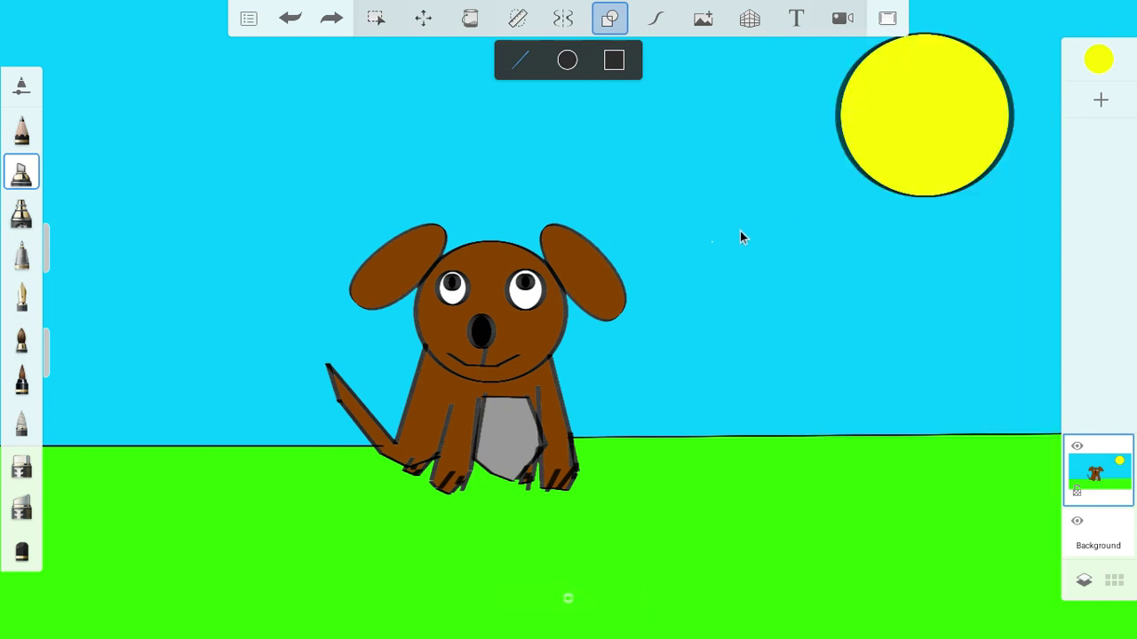
# Switch to Discord and collapse the ongoing call to view the direct-message conversation.
pyautogui.press('super')
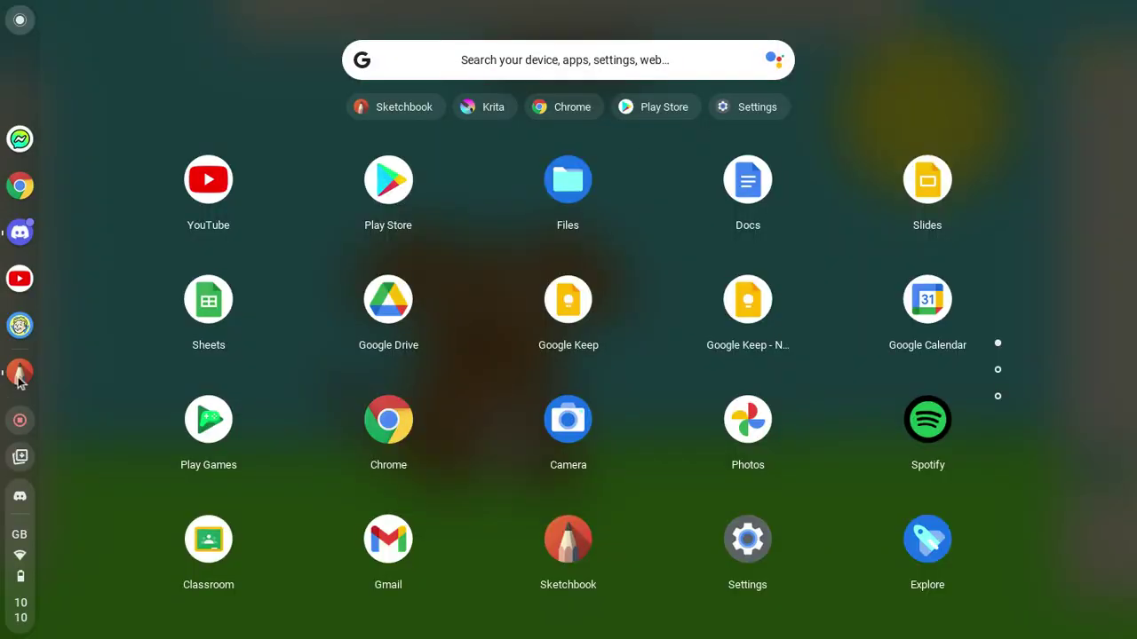
pyautogui.click(21, 233)
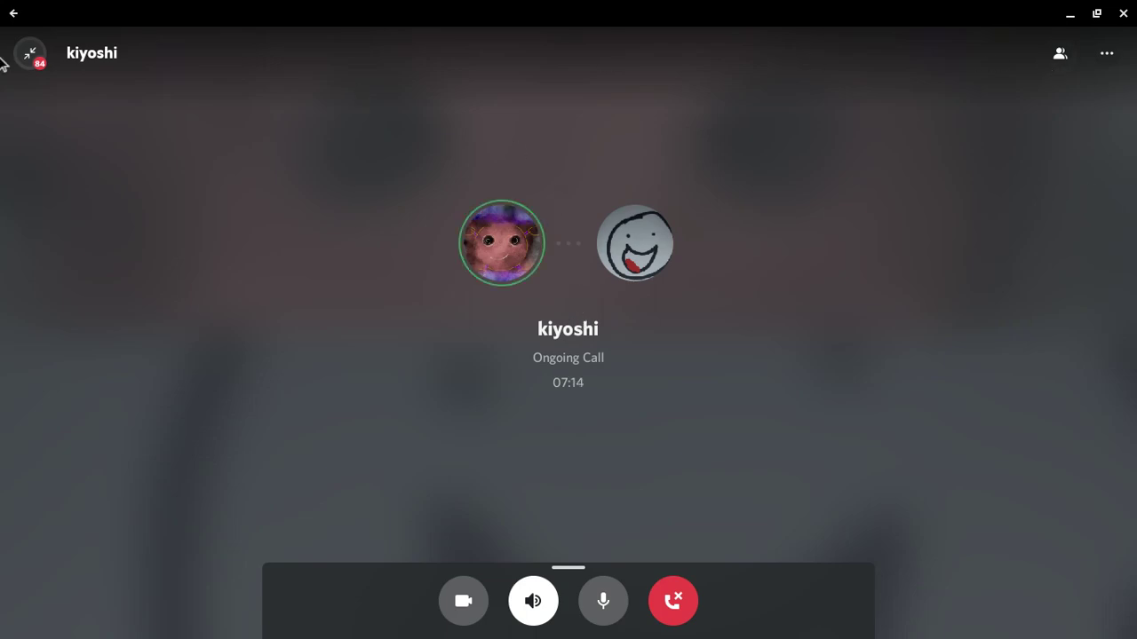
pyautogui.click(29, 54)
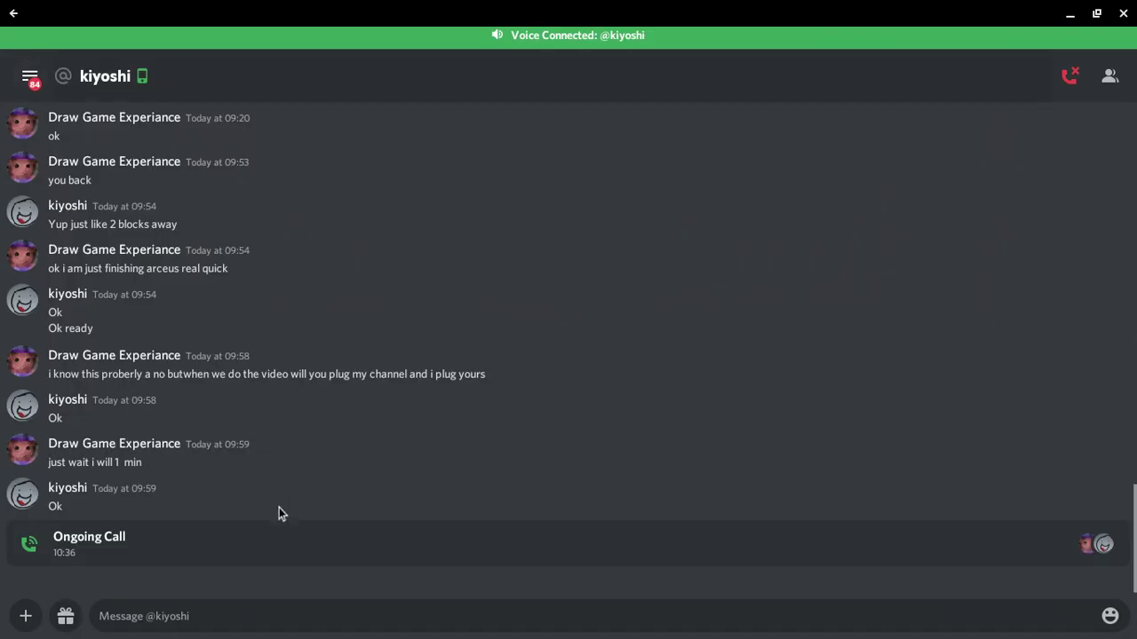
pyautogui.rightClick(116, 613)
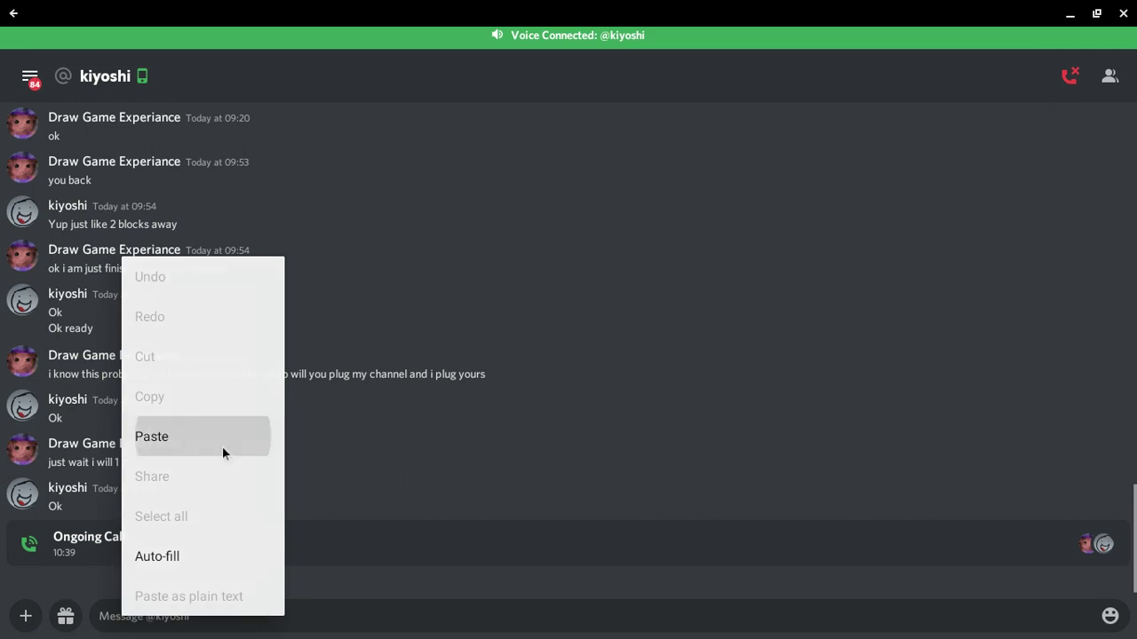
pyautogui.click(417, 544)
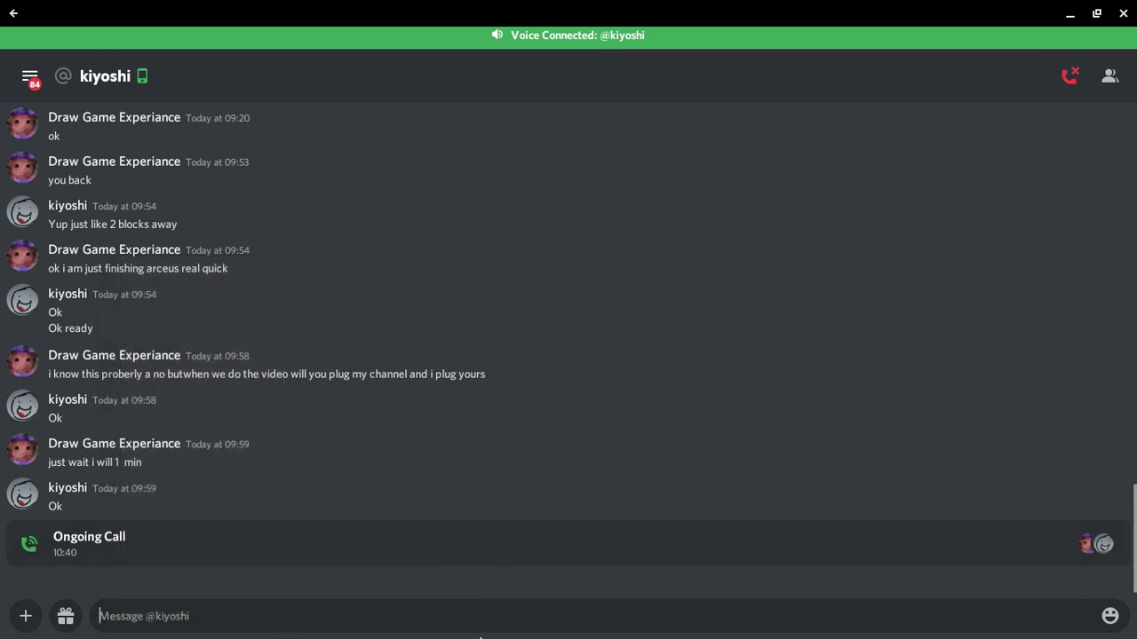
pyautogui.rightClick(489, 626)
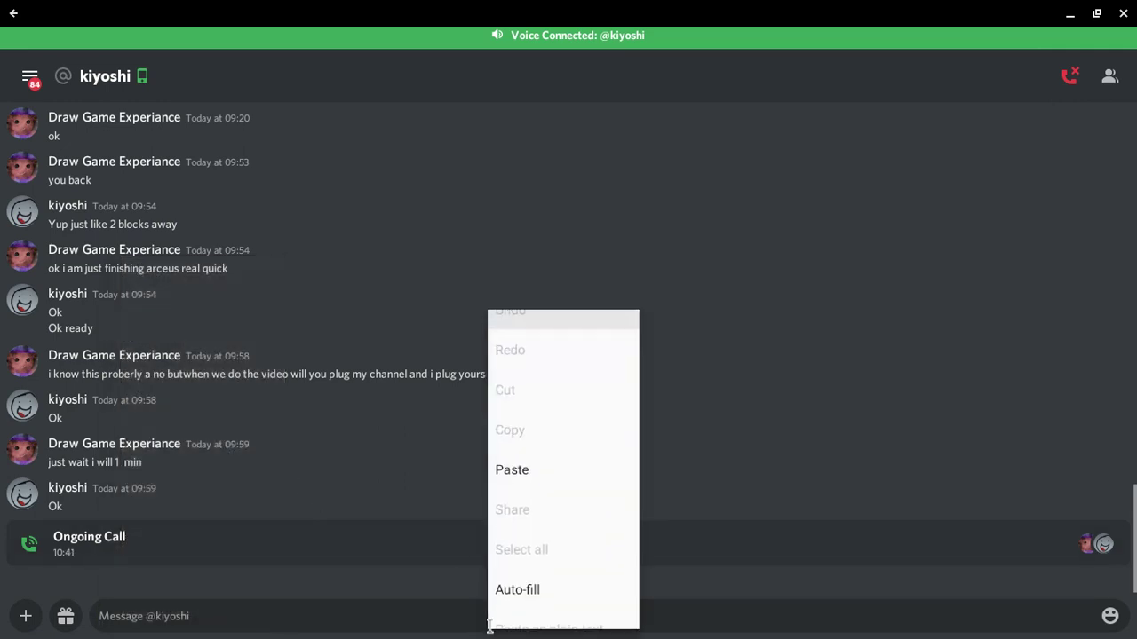
pyautogui.click(50, 540)
pyautogui.click(25, 615)
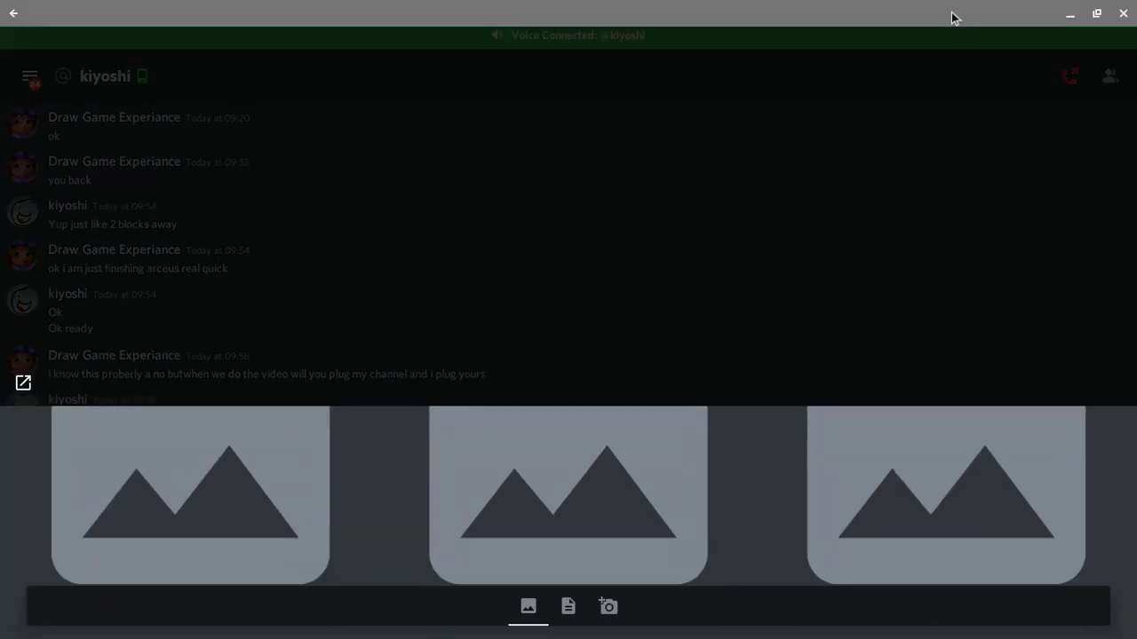
# Switch back to Sketchbook and export the dog drawing to Downloads as sketch1658364054853.png.
pyautogui.click(1070, 13)
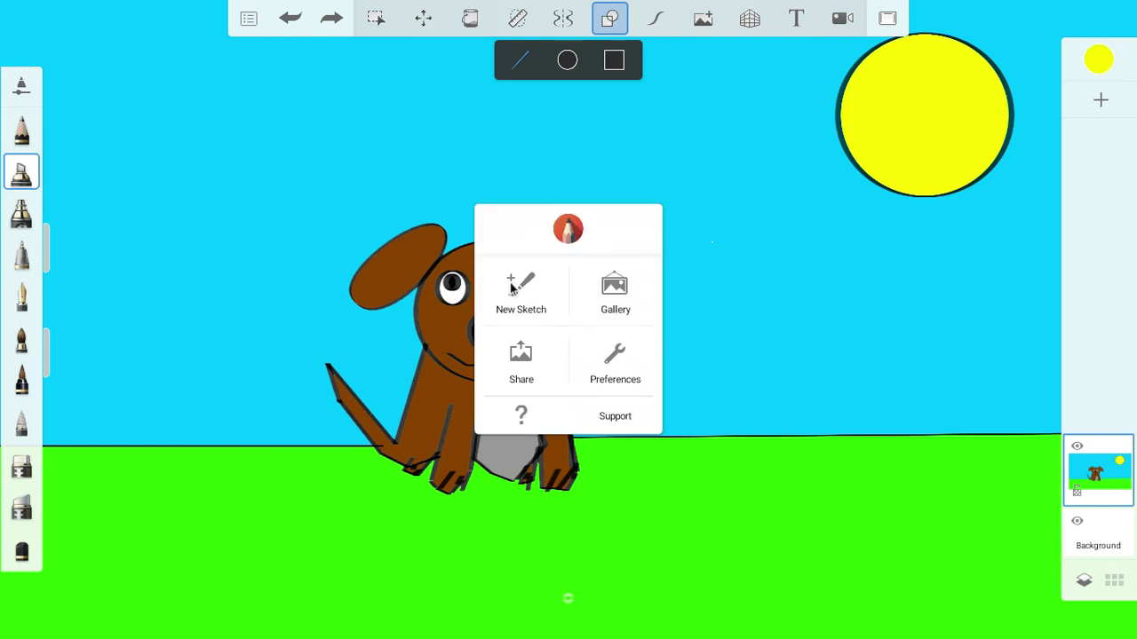
pyautogui.click(519, 373)
pyautogui.click(579, 316)
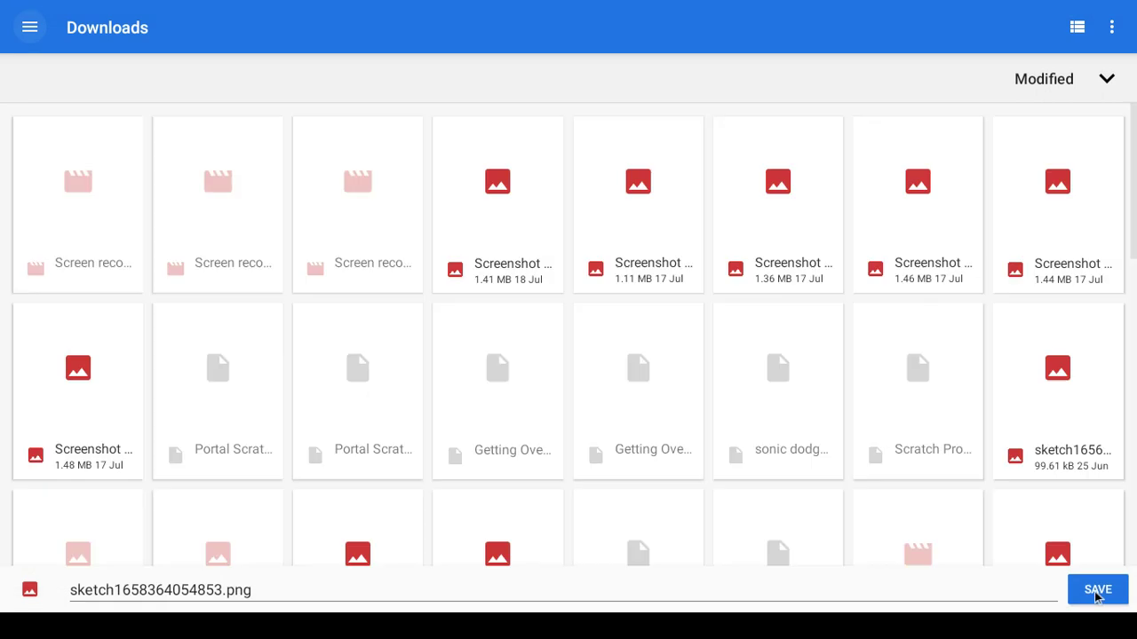
pyautogui.click(1097, 590)
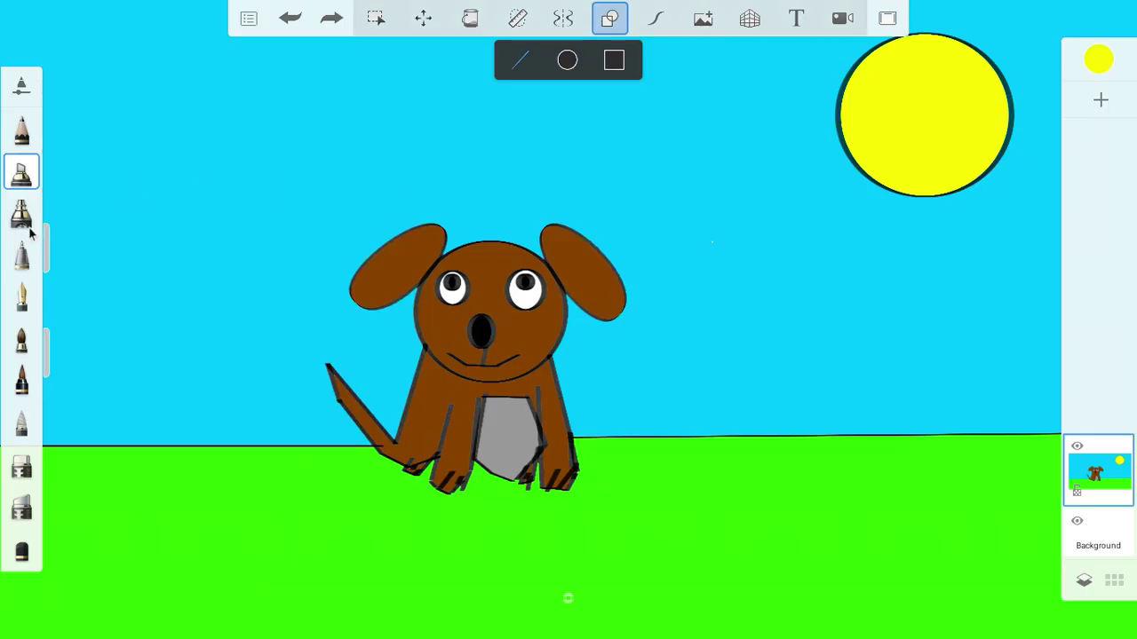
# Switch to Discord and send the exported dog drawing as an image in the direct-message conversation.
pyautogui.press('super')
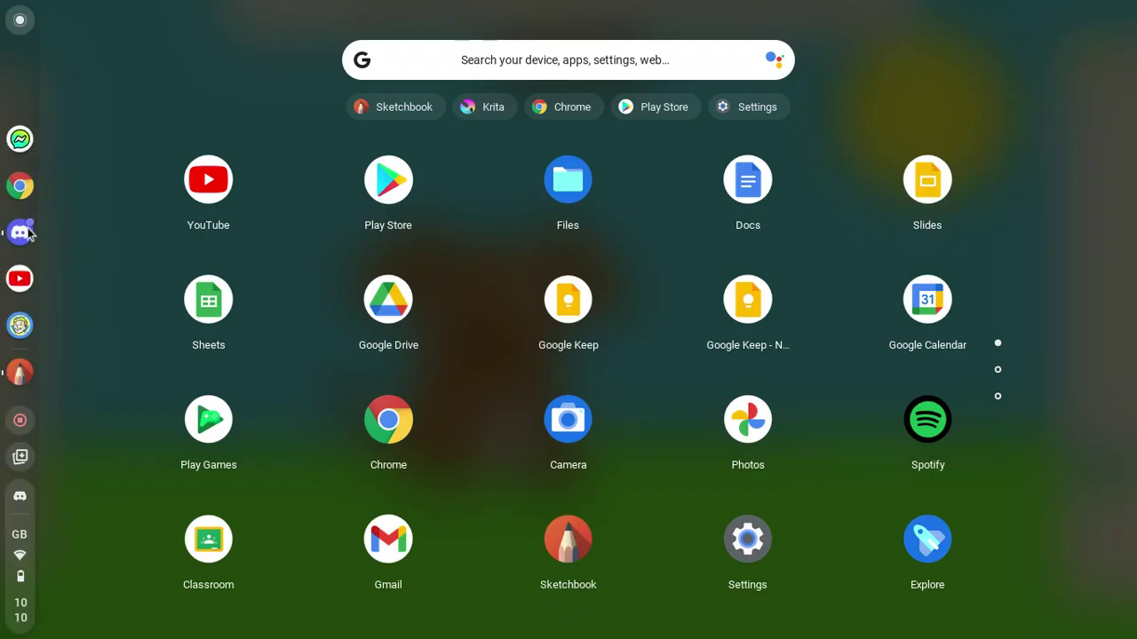
pyautogui.click(20, 233)
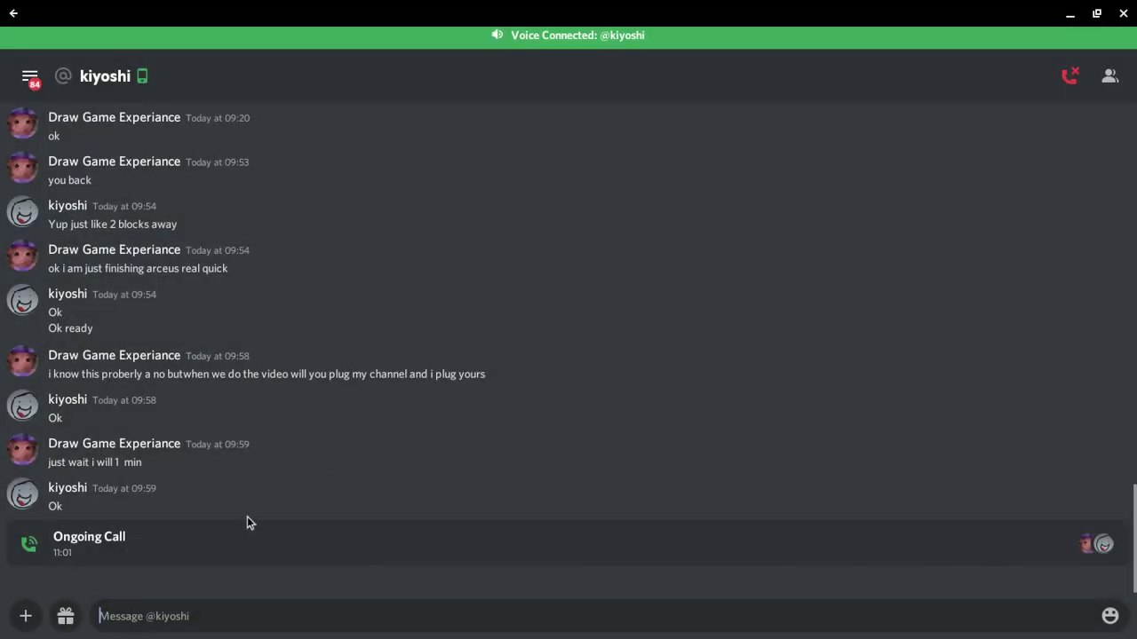
pyautogui.click(28, 616)
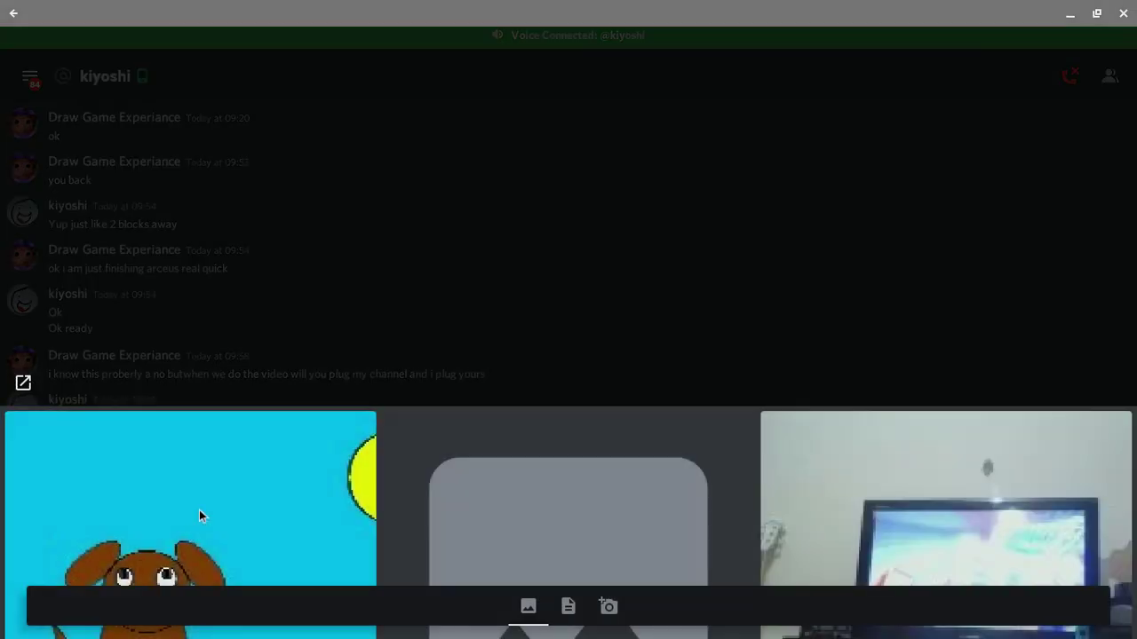
pyautogui.click(199, 510)
pyautogui.click(1101, 409)
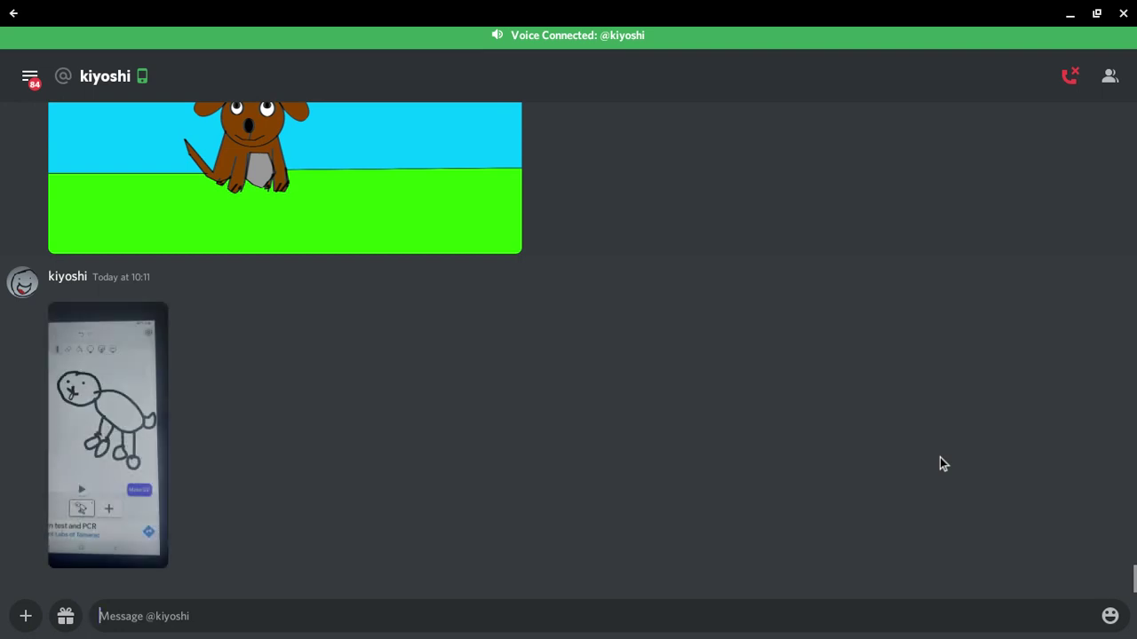
# Examine the contact's dog sketch at full size and compare it with the sent dog drawing in the conversation.
pyautogui.scroll(3, 870, 434)
pyautogui.scroll(-3, 856, 443)
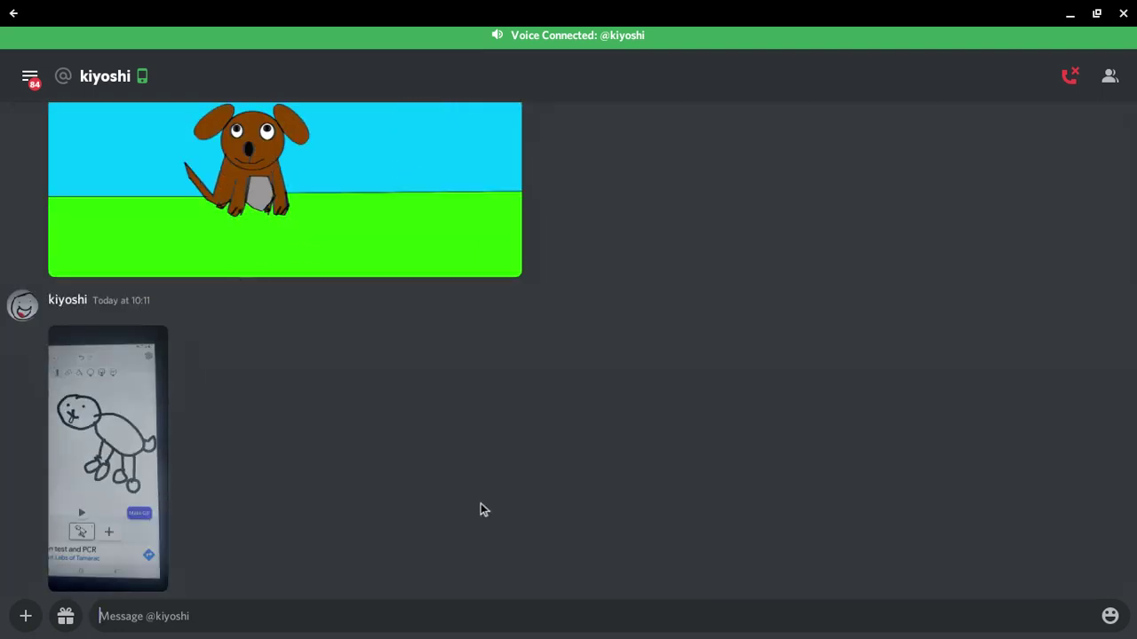
pyautogui.click(142, 477)
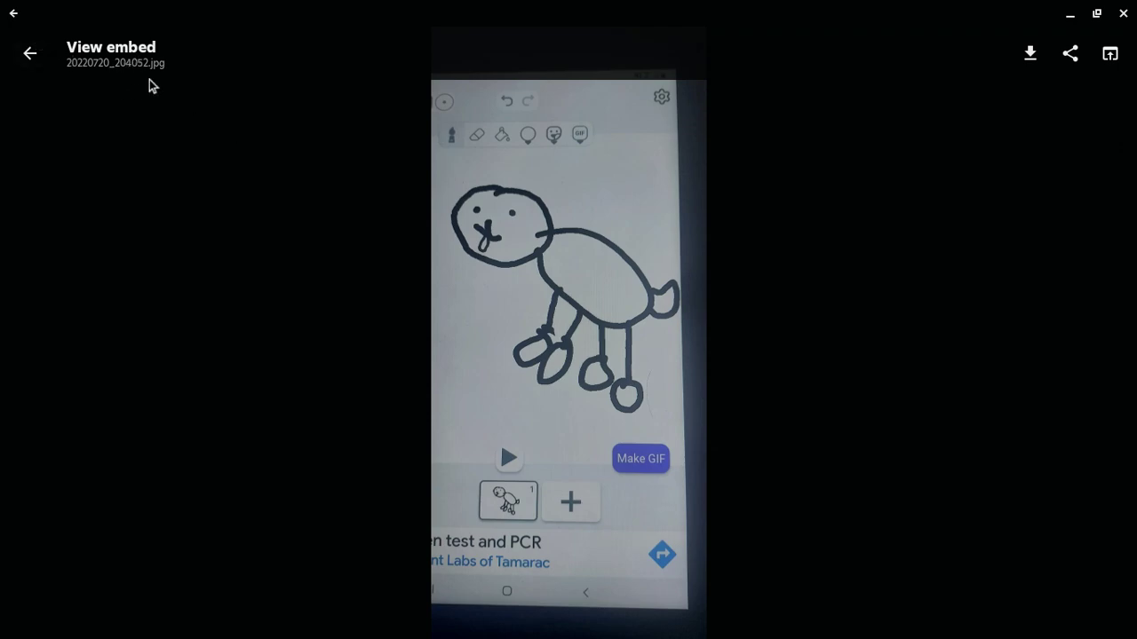
pyautogui.click(23, 58)
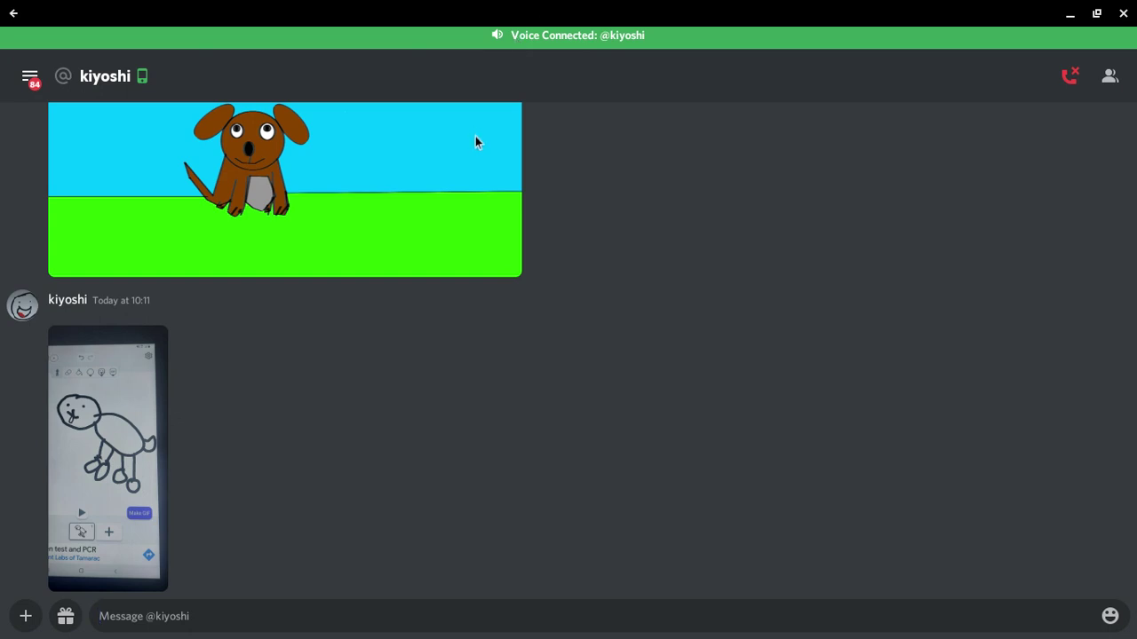
pyautogui.scroll(1, 475, 142)
pyautogui.scroll(3, 446, 165)
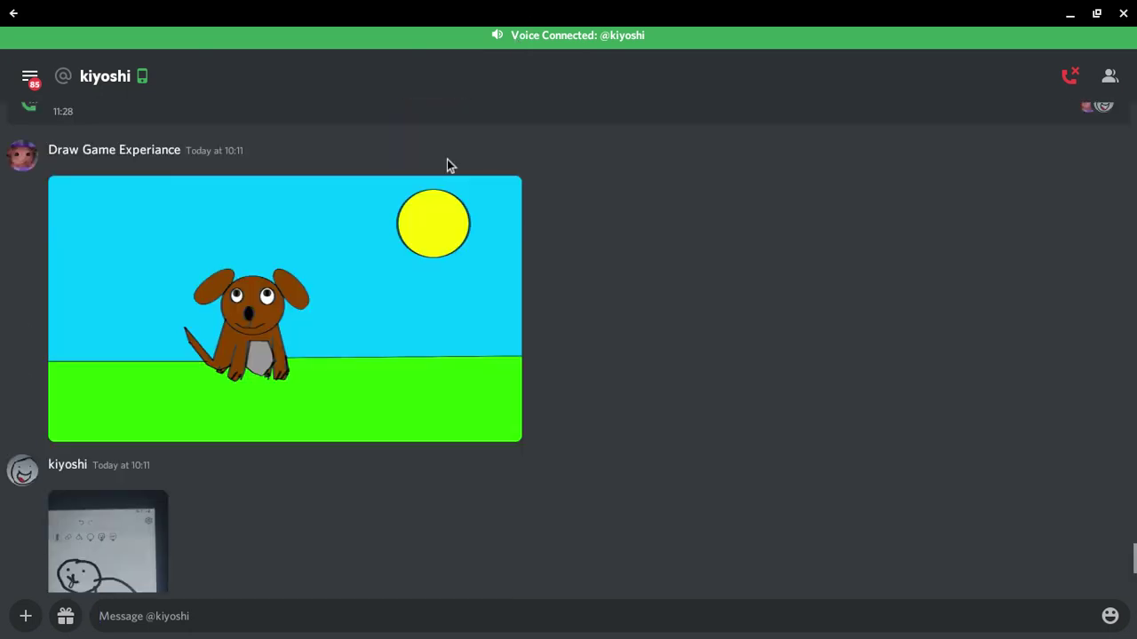
pyautogui.scroll(-2, 446, 165)
pyautogui.scroll(-3, 445, 166)
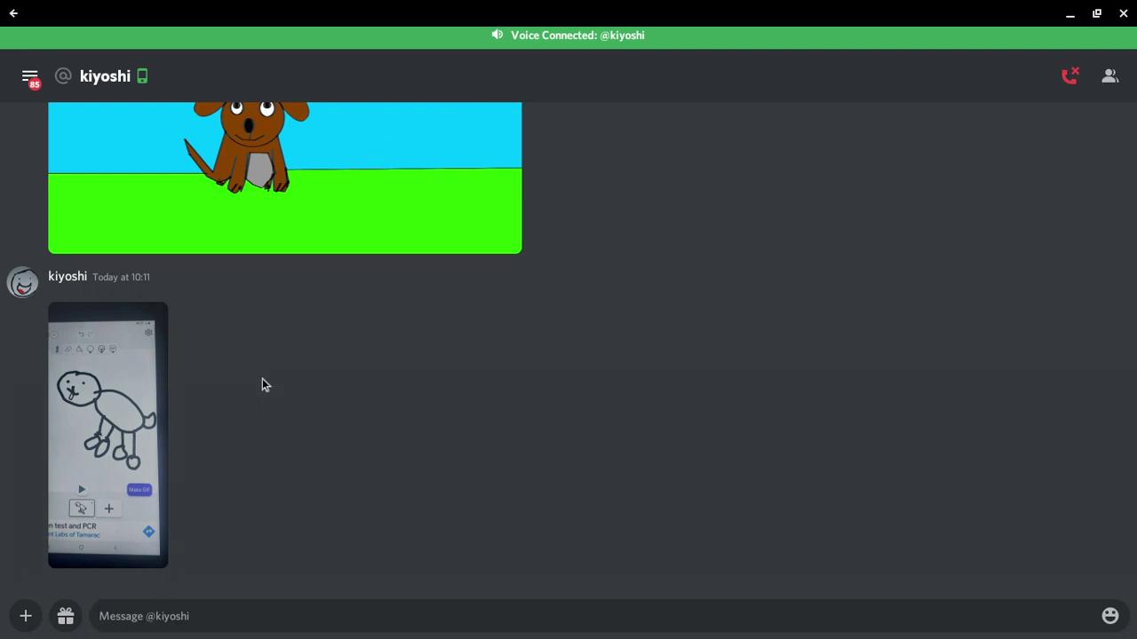
# Switch to Sketchbook and create a new 1366 by 768 sketch, discarding the current one.
pyautogui.press('super')
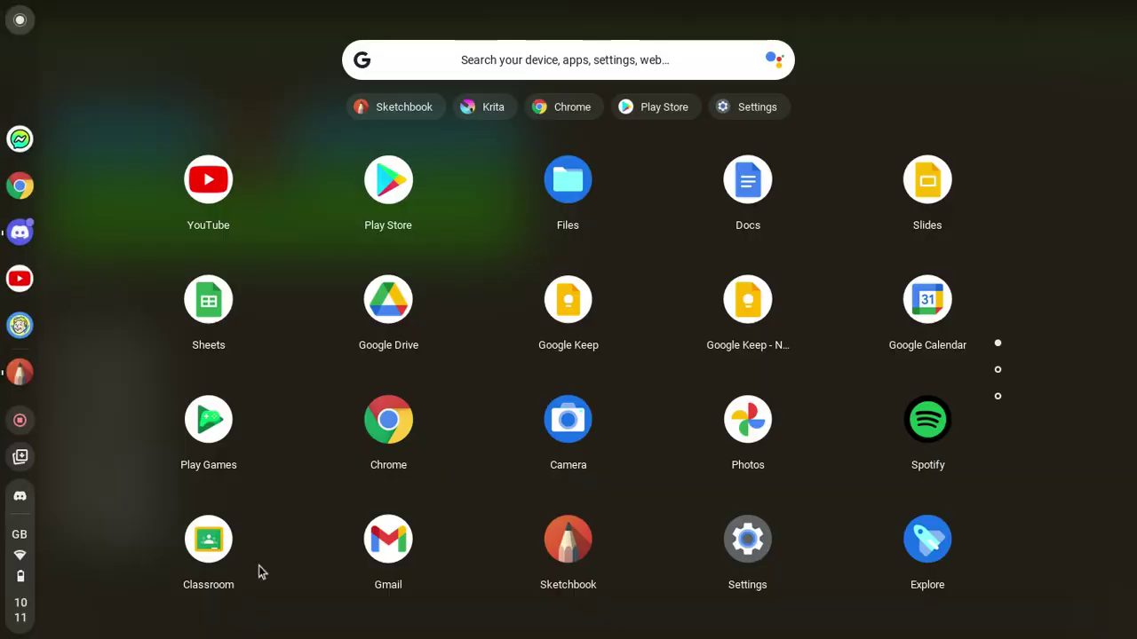
pyautogui.click(18, 371)
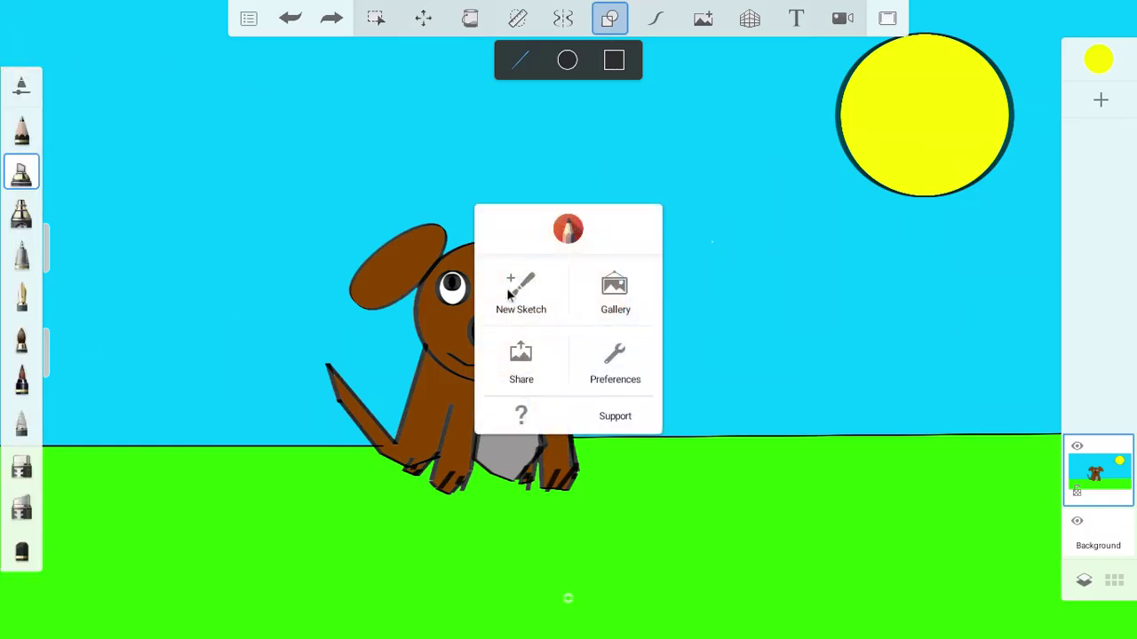
pyautogui.click(509, 296)
pyautogui.click(578, 297)
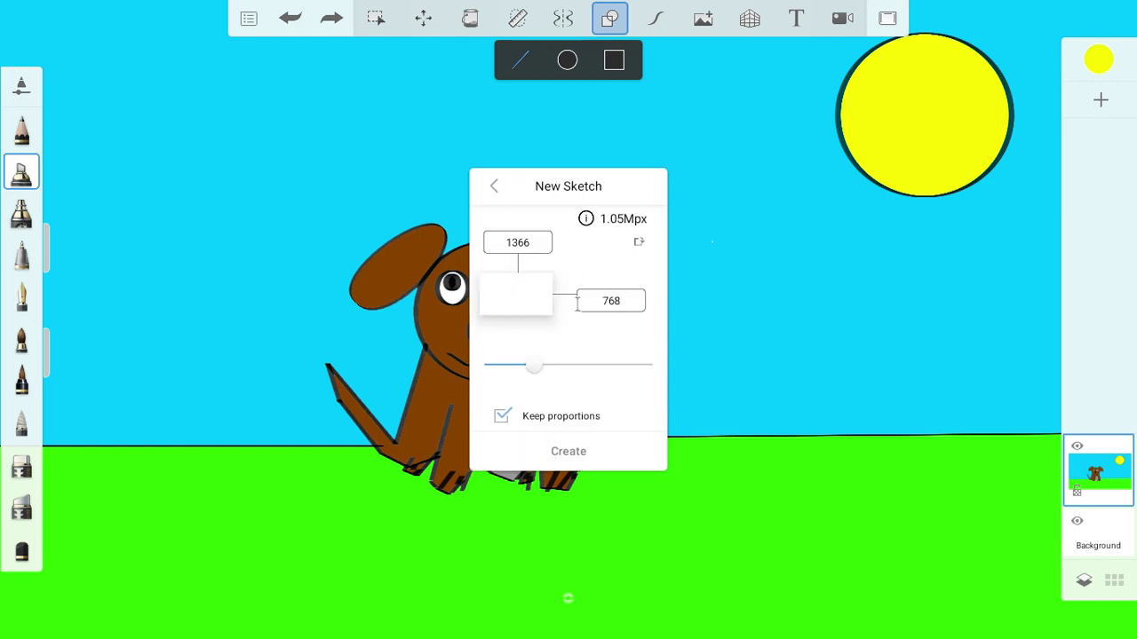
pyautogui.click(558, 455)
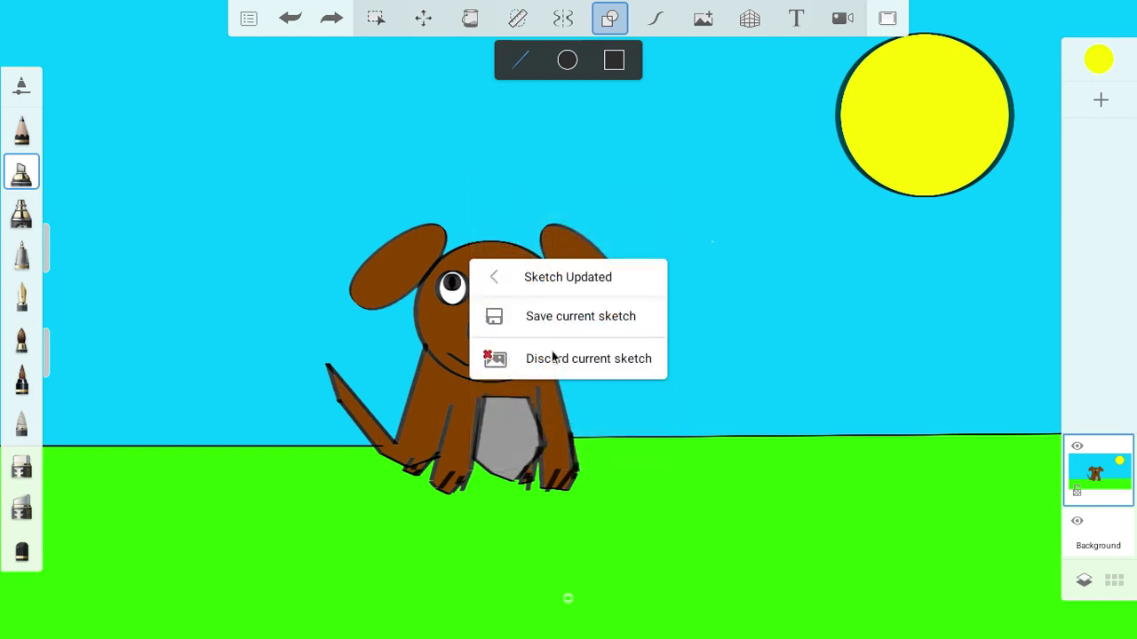
pyautogui.click(553, 357)
pyautogui.click(738, 358)
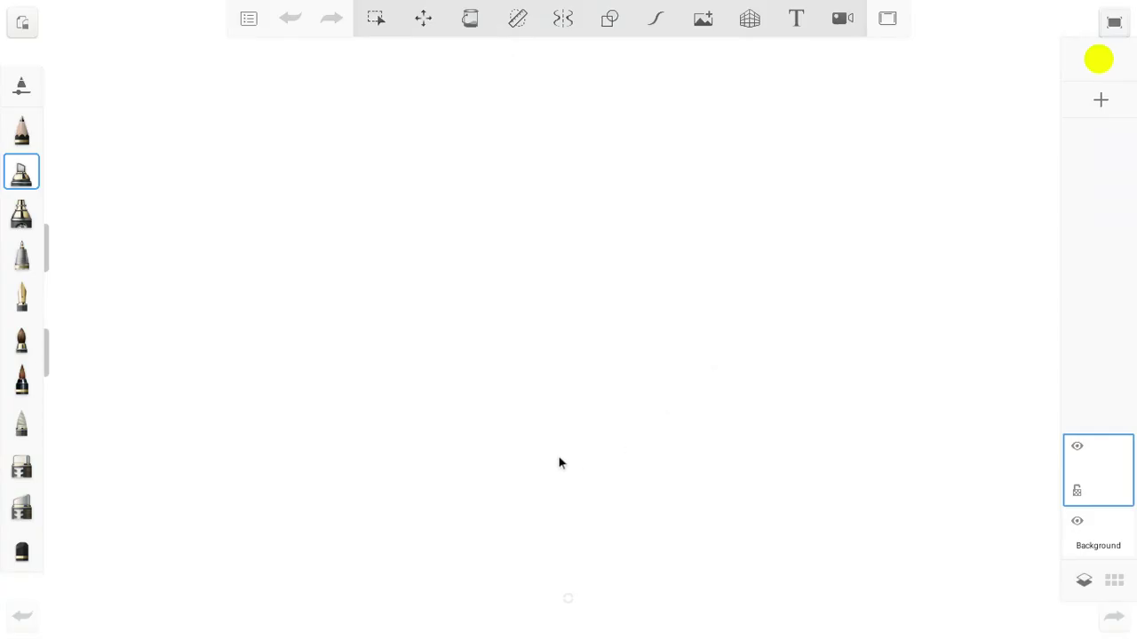
# Set the colour to black 000000 and draw a large upright oval for the head in the middle of the canvas.
pyautogui.click(1098, 58)
pyautogui.moveTo(941, 288); pyautogui.dragTo(891, 386)
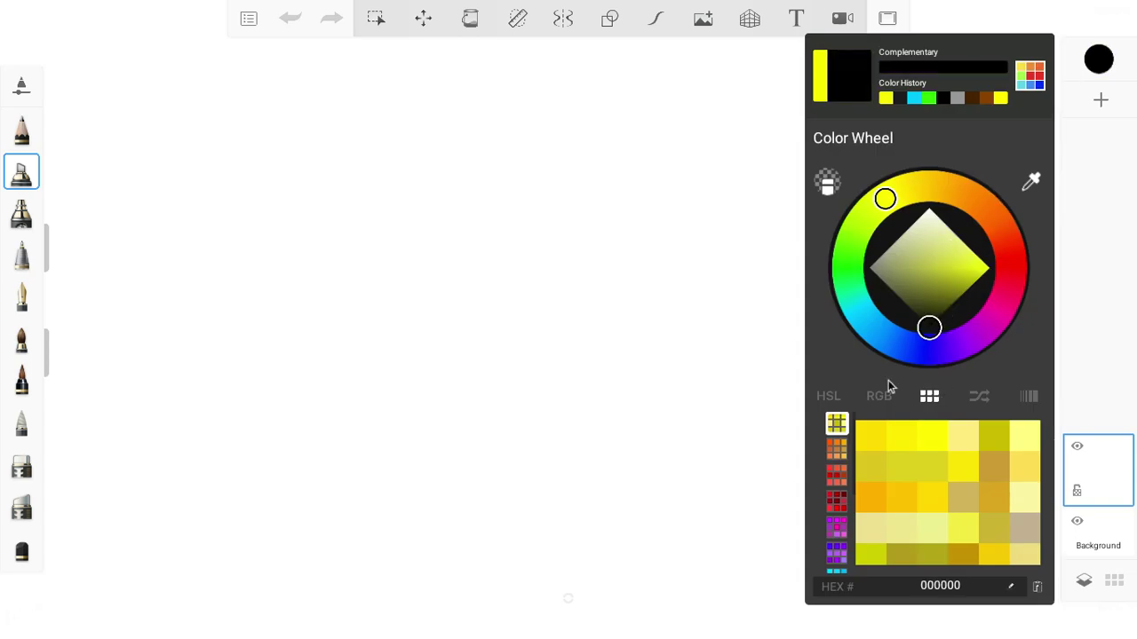
pyautogui.click(611, 21)
pyautogui.click(566, 59)
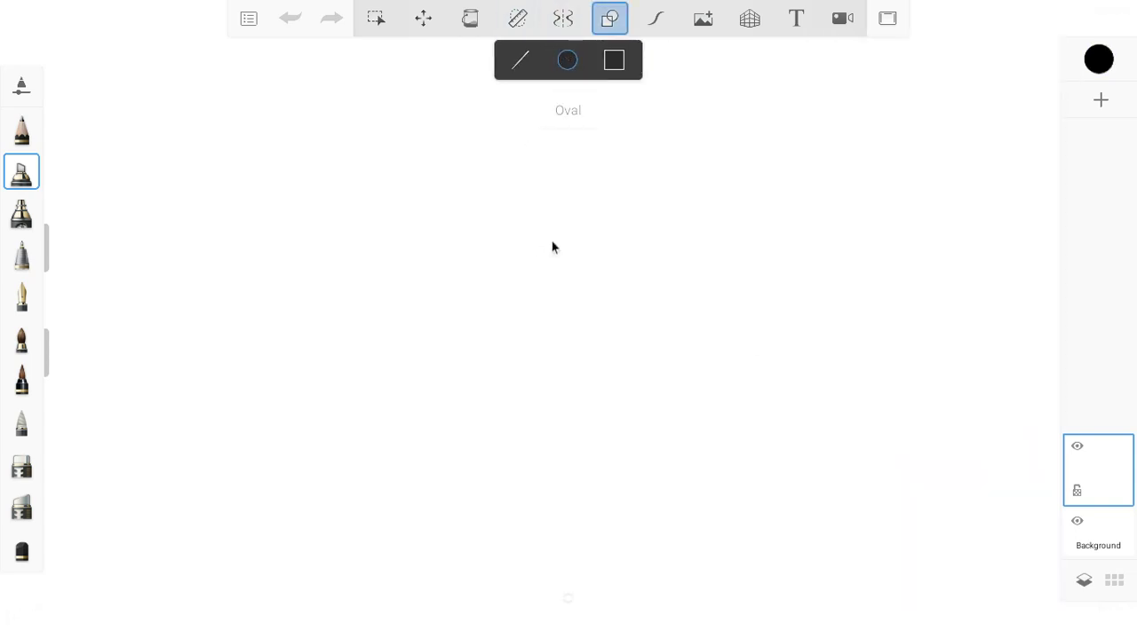
pyautogui.moveTo(525, 330); pyautogui.dragTo(404, 499)
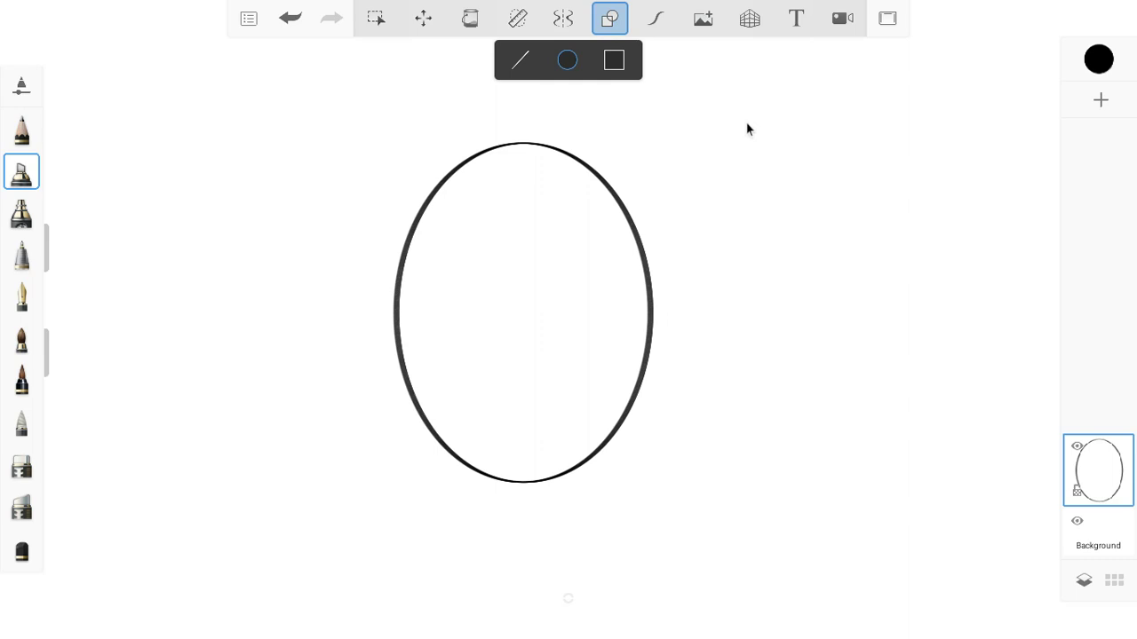
# Draw two short horizontal lines running inward from the upper left edge of the head with the Line tool.
pyautogui.moveTo(936, 4)
pyautogui.click(521, 60)
pyautogui.moveTo(412, 230); pyautogui.dragTo(442, 231)
pyautogui.moveTo(388, 265); pyautogui.dragTo(448, 272)
pyautogui.click(290, 18)
pyautogui.moveTo(439, 271); pyautogui.dragTo(446, 268)
# Draw a small oval lens at the inner ends of the two short lines in the head's upper left.
pyautogui.click(568, 60)
pyautogui.moveTo(503, 200); pyautogui.dragTo(435, 290)
pyautogui.click(289, 17)
pyautogui.moveTo(508, 208)
pyautogui.mouseDown()
pyautogui.moveTo(439, 290)
pyautogui.moveTo(509, 217)
pyautogui.mouseUp()
pyautogui.click(291, 18)
# Try to draw a second lens set apart from the first with a connecting line, and undo both.
pyautogui.moveTo(607, 220); pyautogui.dragTo(541, 296)
pyautogui.click(520, 59)
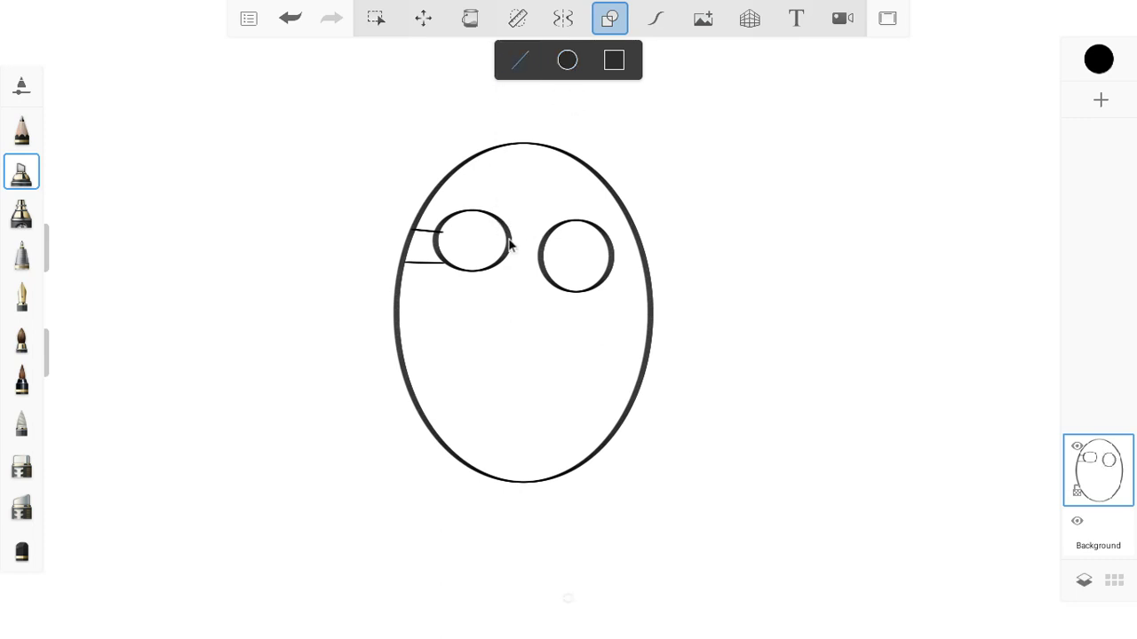
pyautogui.moveTo(508, 239); pyautogui.dragTo(539, 239)
pyautogui.click(290, 18)
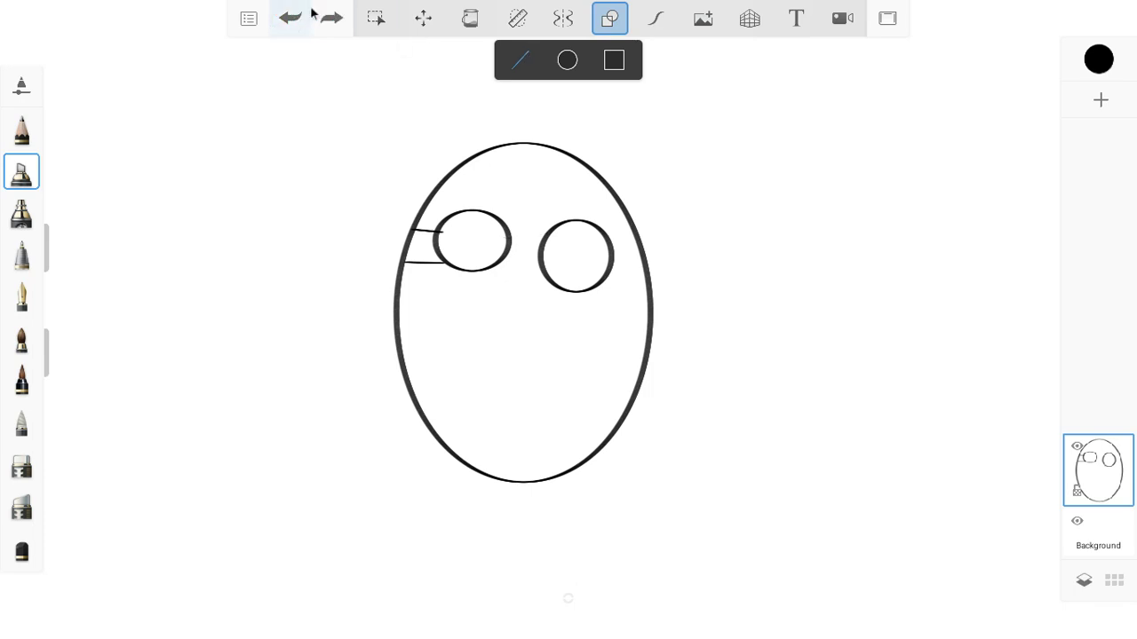
pyautogui.click(298, 18)
# Draw a second round lens touching the first and connect it to the head's right edge with two slanted lines.
pyautogui.click(552, 71)
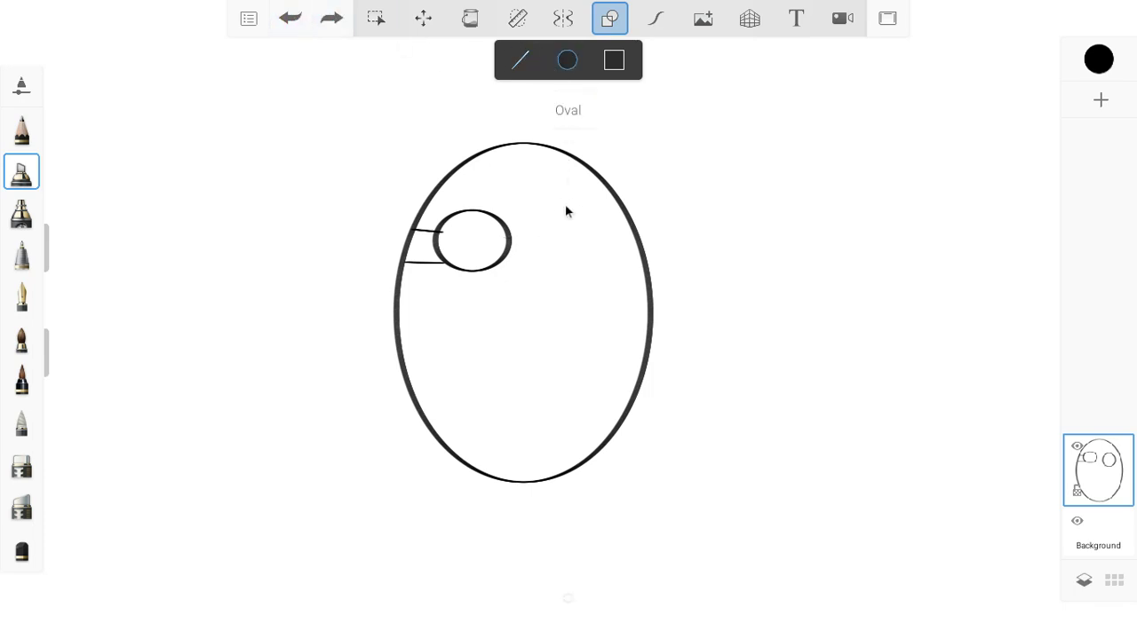
pyautogui.moveTo(577, 204); pyautogui.dragTo(508, 268)
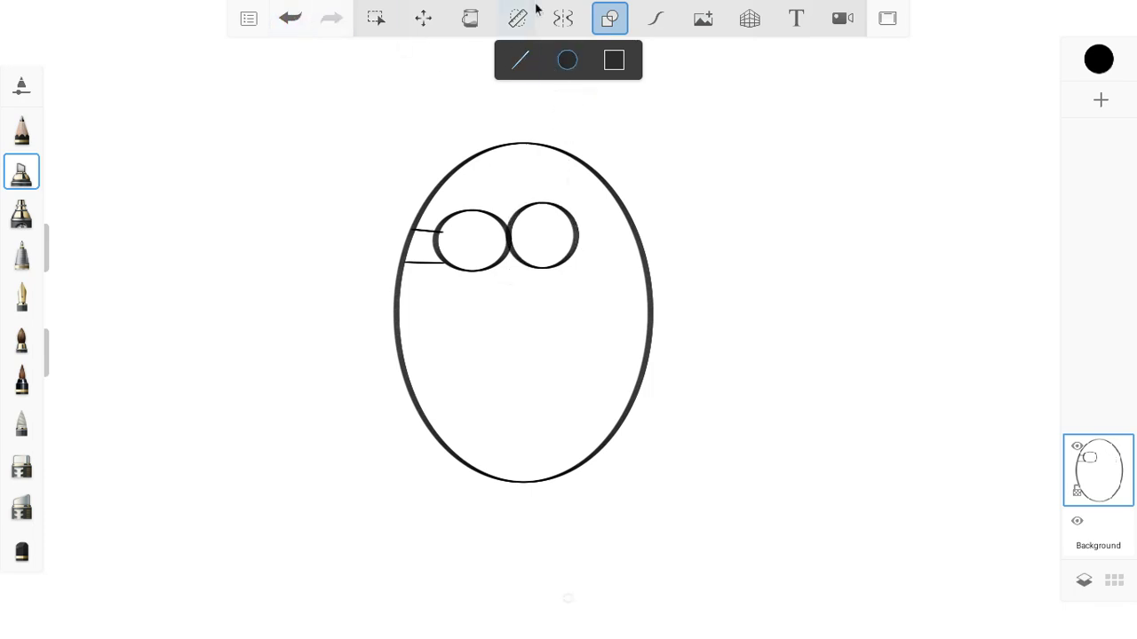
pyautogui.click(524, 69)
pyautogui.moveTo(622, 219); pyautogui.dragTo(623, 216)
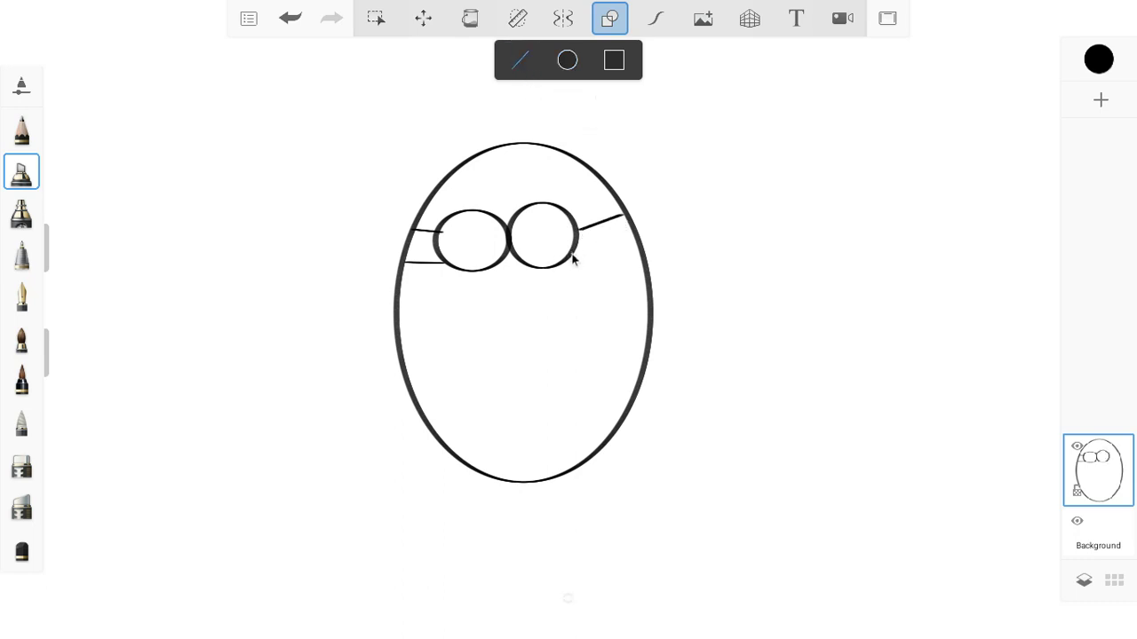
pyautogui.moveTo(575, 252); pyautogui.dragTo(632, 207)
# Try to draw a slanted line across the inside of each lens, and undo both lines.
pyautogui.moveTo(512, 240); pyautogui.dragTo(576, 237)
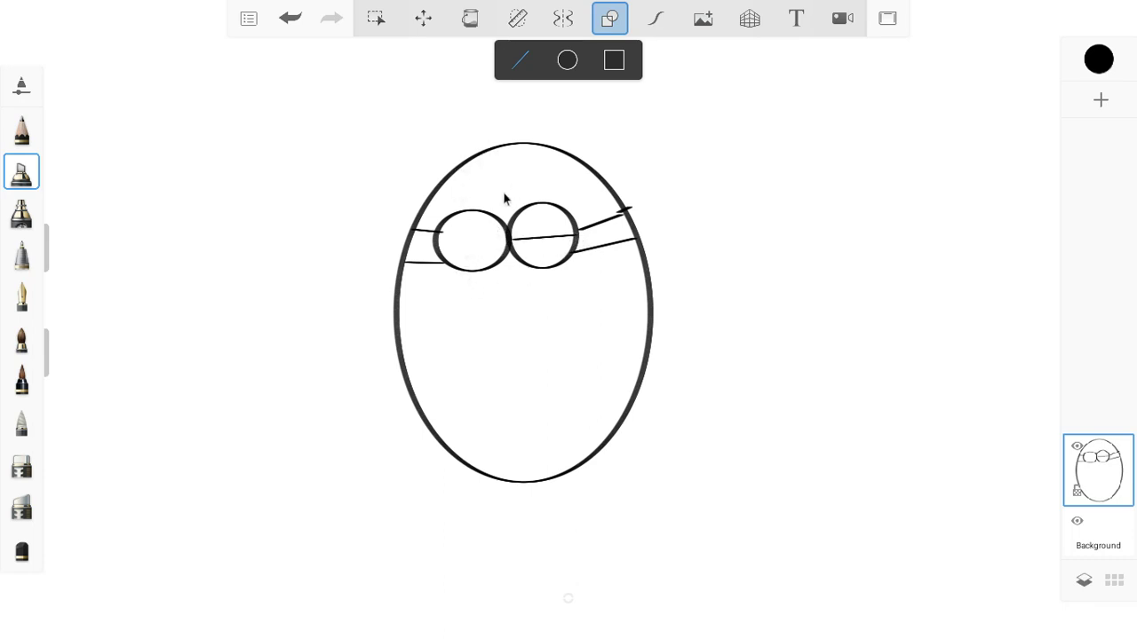
pyautogui.moveTo(503, 240)
pyautogui.mouseDown()
pyautogui.moveTo(477, 260)
pyautogui.moveTo(442, 234)
pyautogui.mouseUp()
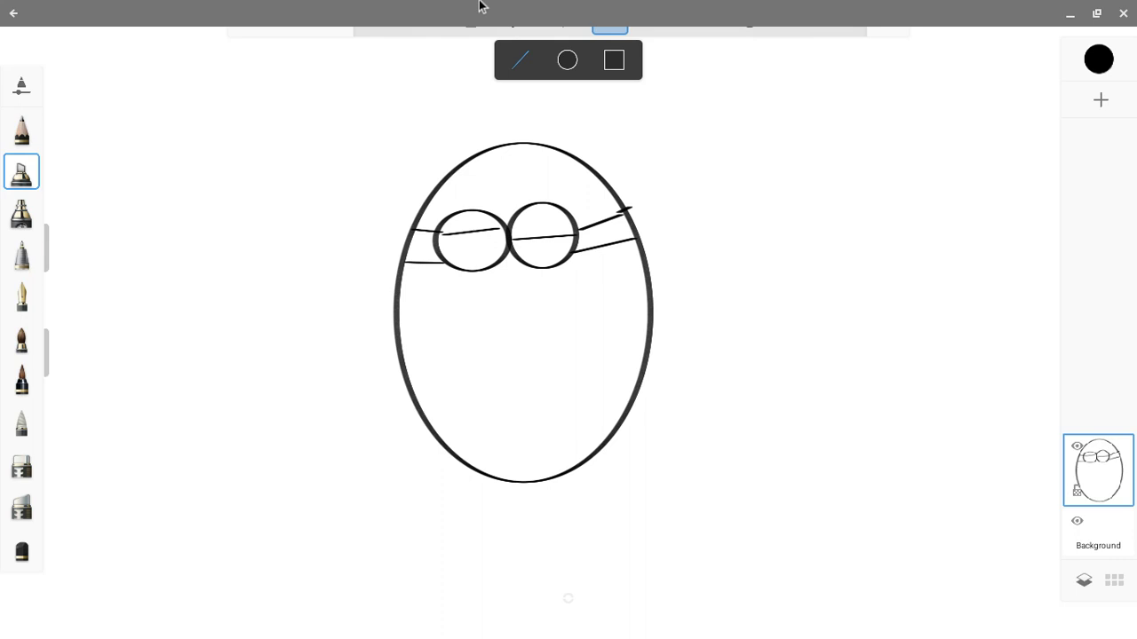
pyautogui.press('super')
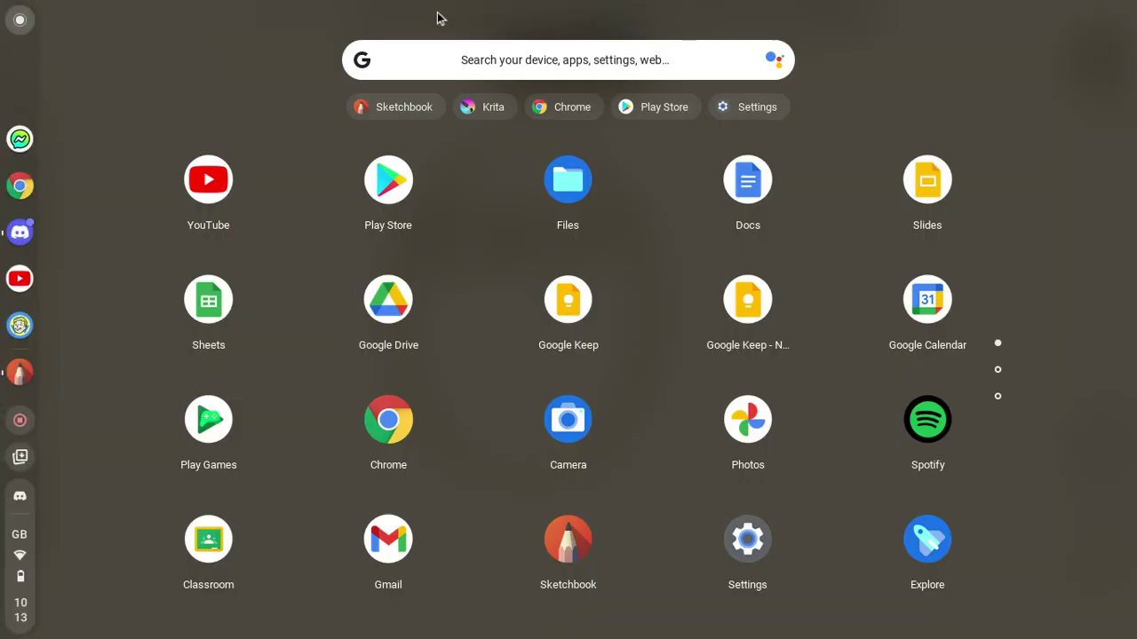
pyautogui.press('super')
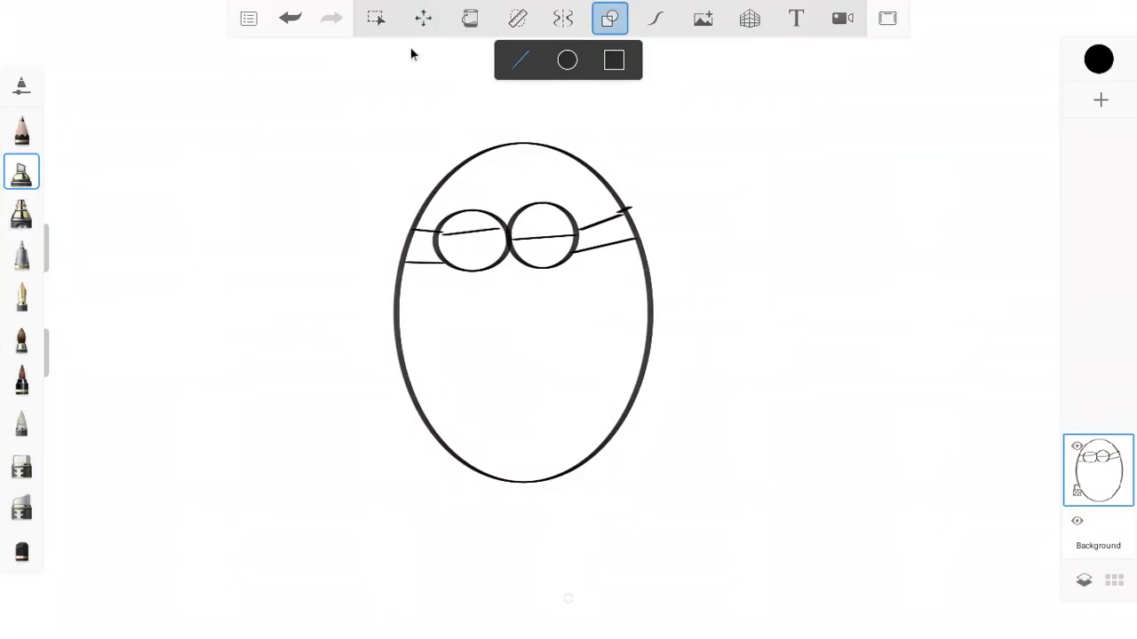
pyautogui.click(275, 18)
pyautogui.click(276, 18)
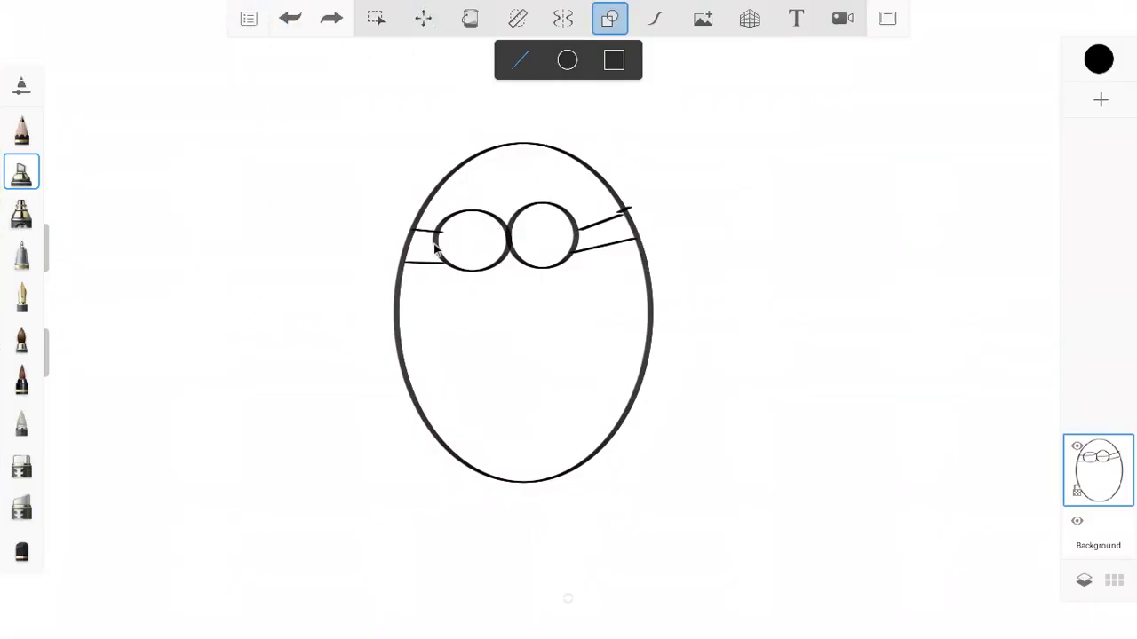
# Draw a near-horizontal line across the middle of each of the two lenses.
pyautogui.moveTo(435, 245)
pyautogui.mouseDown()
pyautogui.moveTo(503, 259)
pyautogui.moveTo(510, 245)
pyautogui.moveTo(574, 229)
pyautogui.moveTo(574, 245)
pyautogui.mouseUp()
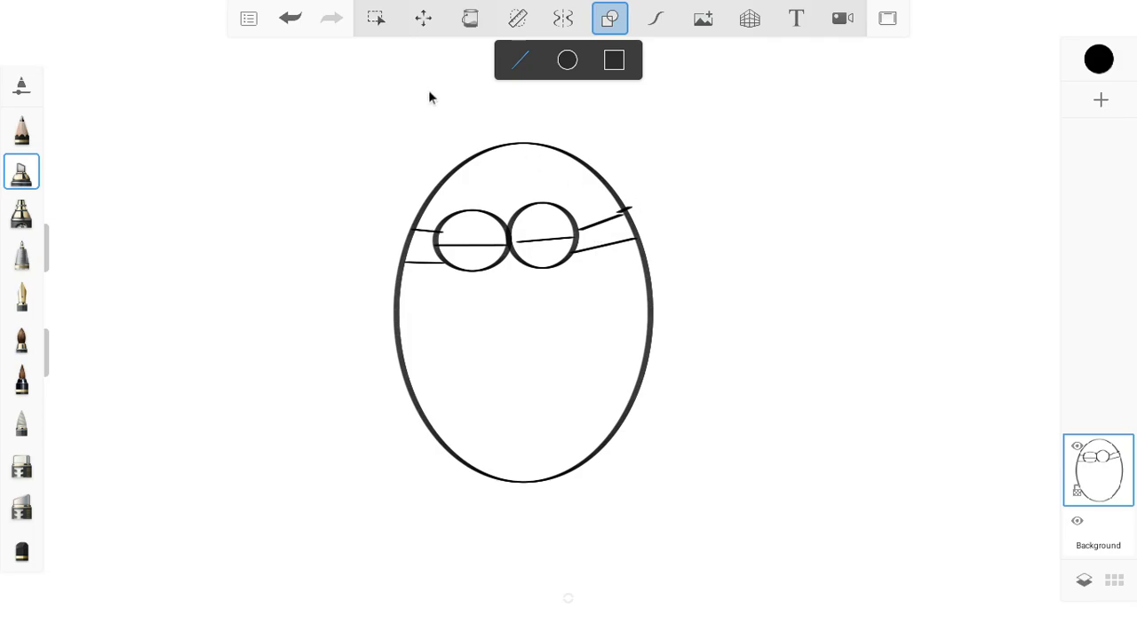
# Redraw the line across the right lens to reach both edges, and draw a small oval pupil above the line in each lens.
pyautogui.press('super')
pyautogui.press('Escape')
pyautogui.moveTo(512, 248); pyautogui.dragTo(575, 240)
pyautogui.click(292, 19)
pyautogui.click(567, 60)
pyautogui.moveTo(513, 217); pyautogui.dragTo(531, 233)
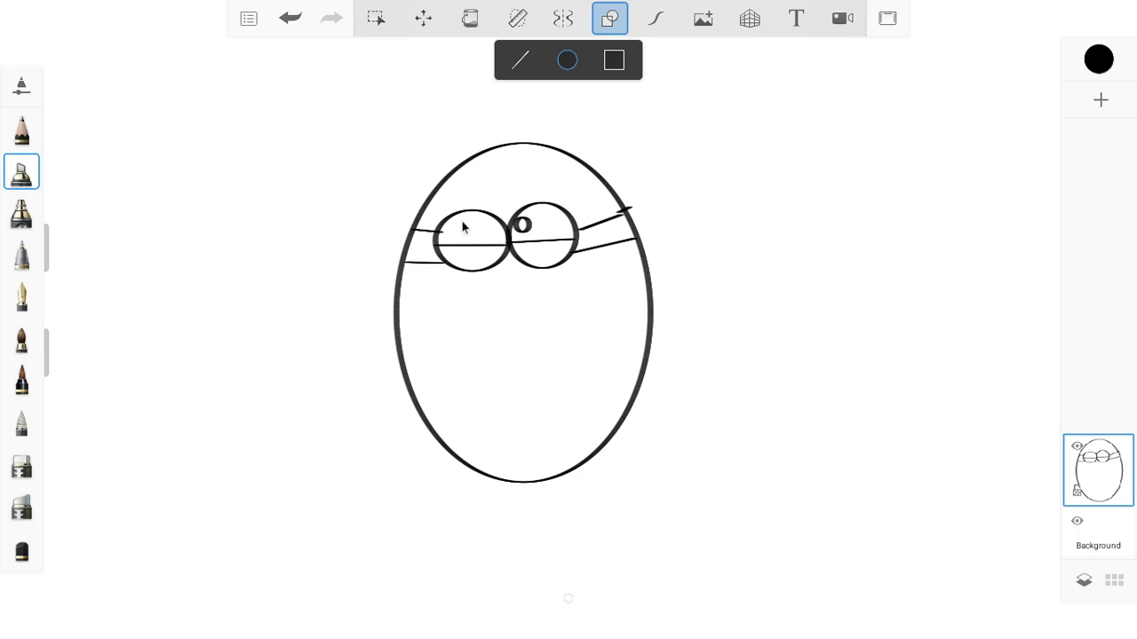
pyautogui.moveTo(463, 220); pyautogui.dragTo(444, 246)
# Sketch short freehand hair strokes along the top of the head, from its upper left over to its upper right.
pyautogui.click(520, 60)
pyautogui.click(516, 70)
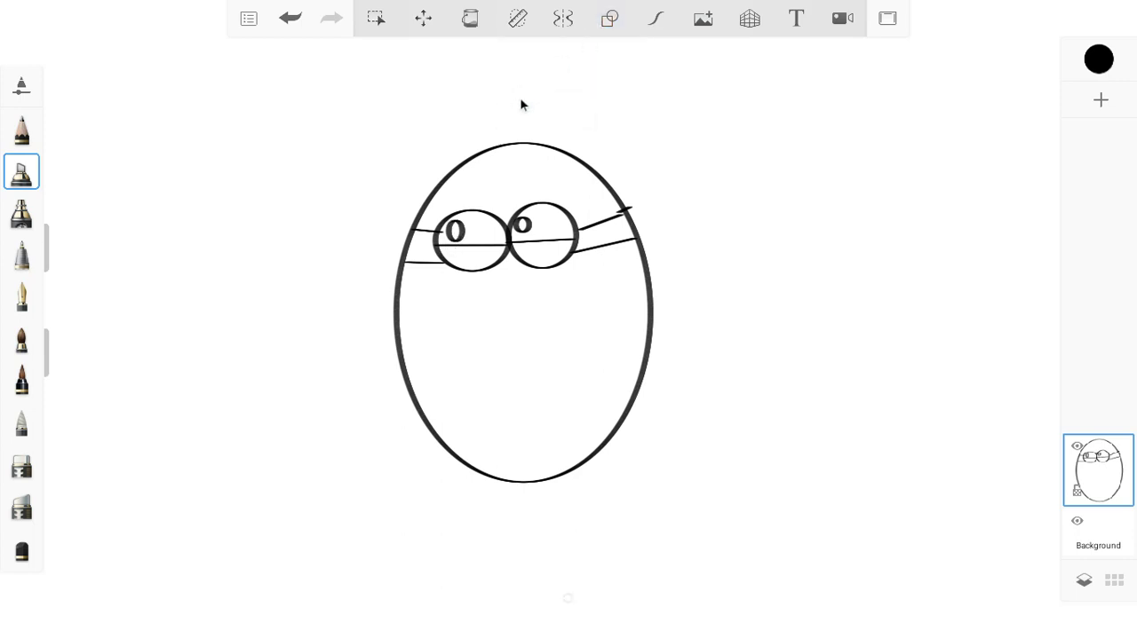
pyautogui.moveTo(450, 156)
pyautogui.mouseDown()
pyautogui.moveTo(486, 139)
pyautogui.moveTo(472, 139)
pyautogui.mouseUp()
pyautogui.moveTo(444, 175); pyautogui.dragTo(515, 133)
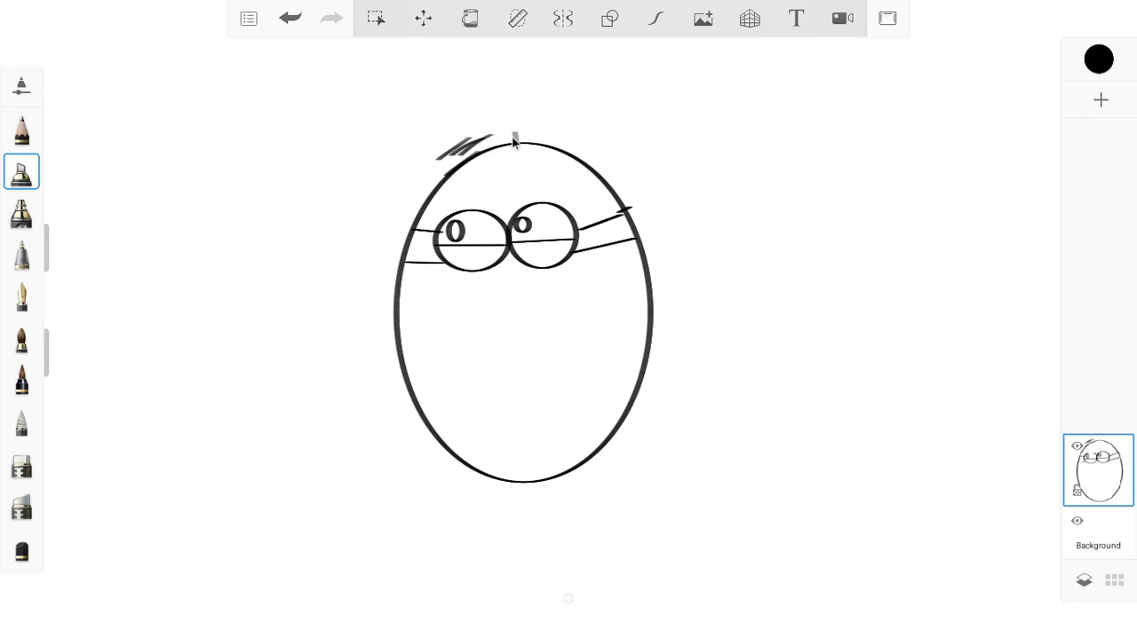
pyautogui.moveTo(458, 159)
pyautogui.mouseDown()
pyautogui.moveTo(500, 131)
pyautogui.moveTo(507, 148)
pyautogui.moveTo(506, 136)
pyautogui.moveTo(586, 129)
pyautogui.mouseUp()
pyautogui.moveTo(515, 146)
pyautogui.mouseDown()
pyautogui.moveTo(517, 131)
pyautogui.moveTo(533, 130)
pyautogui.mouseUp()
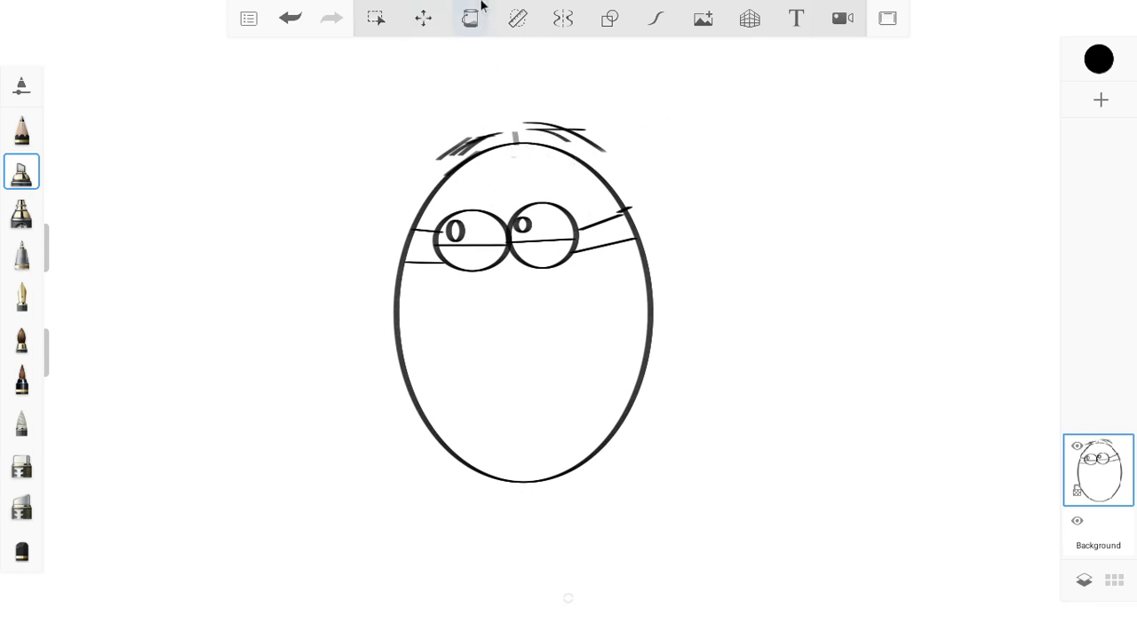
pyautogui.moveTo(536, 133); pyautogui.dragTo(499, 134)
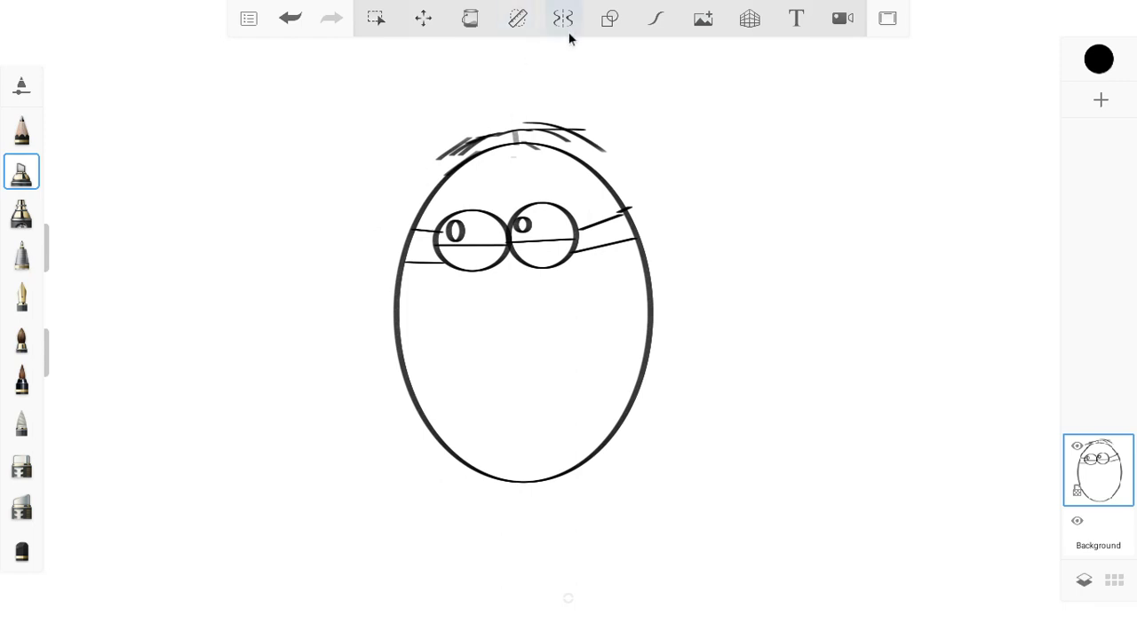
# Draw an angular bent arm with straight lines on each side of the body, each with a smaller inner angle at the elbow.
pyautogui.click(609, 18)
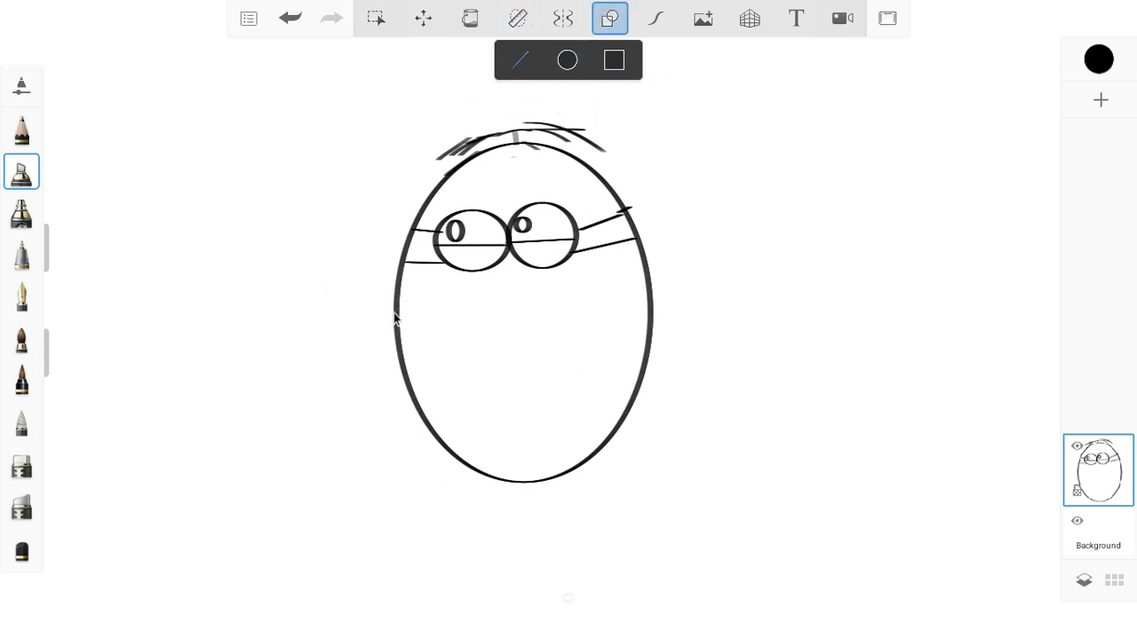
pyautogui.moveTo(355, 357); pyautogui.dragTo(355, 356)
pyautogui.moveTo(404, 392)
pyautogui.mouseDown()
pyautogui.moveTo(381, 357)
pyautogui.moveTo(386, 365)
pyautogui.mouseUp()
pyautogui.moveTo(386, 365); pyautogui.dragTo(400, 339)
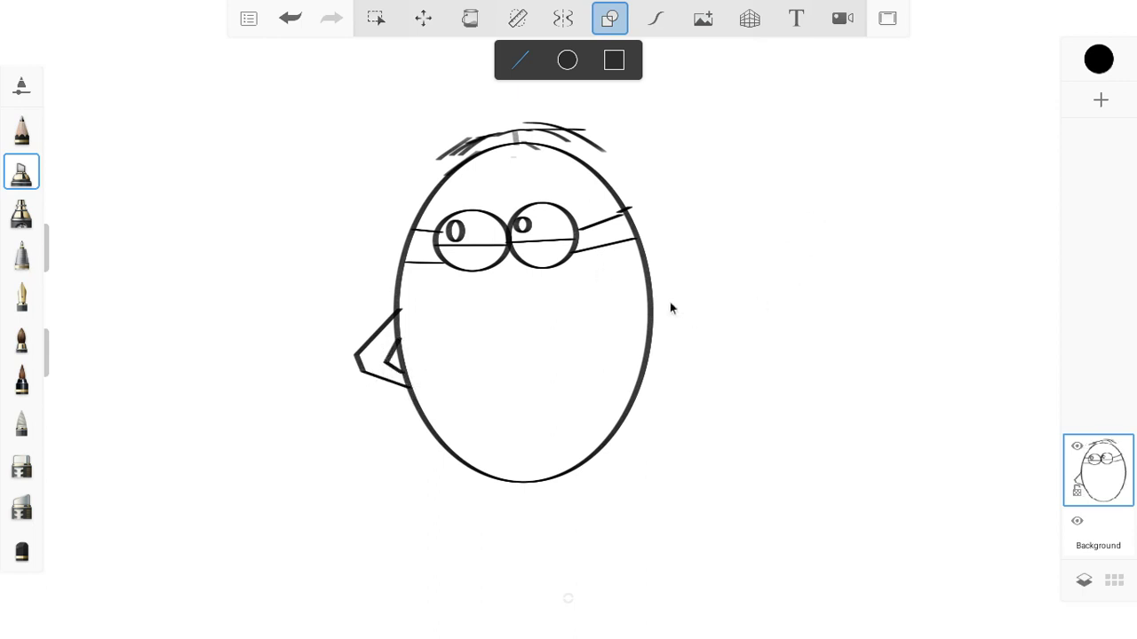
pyautogui.moveTo(705, 331)
pyautogui.mouseDown()
pyautogui.moveTo(719, 337)
pyautogui.moveTo(649, 368)
pyautogui.moveTo(686, 341)
pyautogui.moveTo(668, 330)
pyautogui.moveTo(657, 355)
pyautogui.mouseUp()
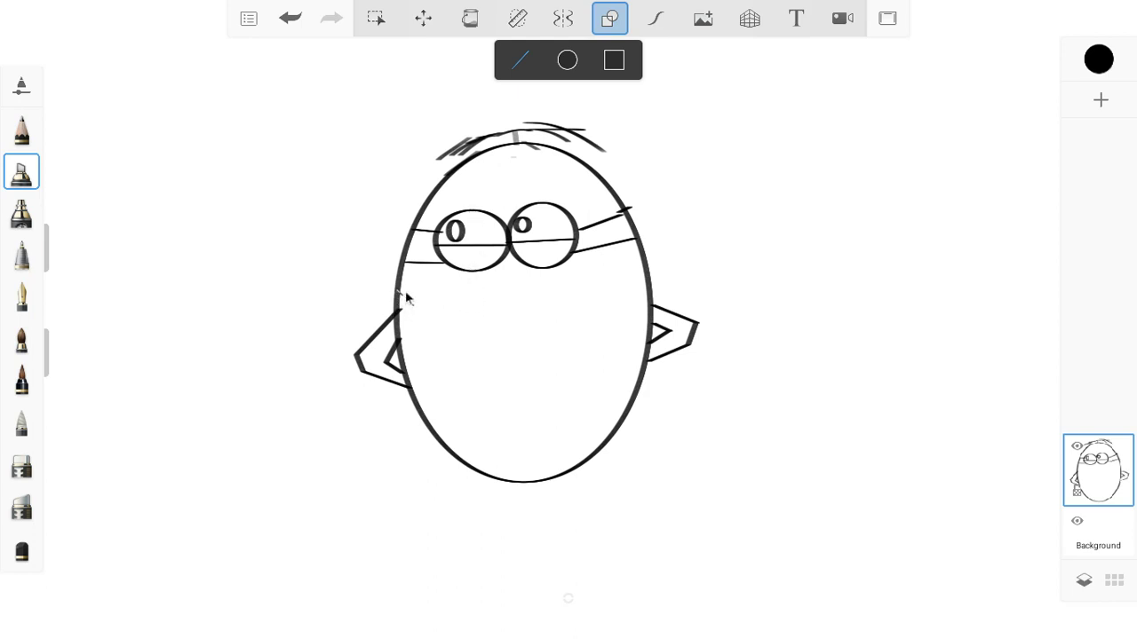
# Draw an angular hand outline inside each side of the body where the arms meet it, replacing a misplaced first line.
pyautogui.moveTo(435, 315); pyautogui.dragTo(432, 333)
pyautogui.click(290, 18)
pyautogui.click(427, 321)
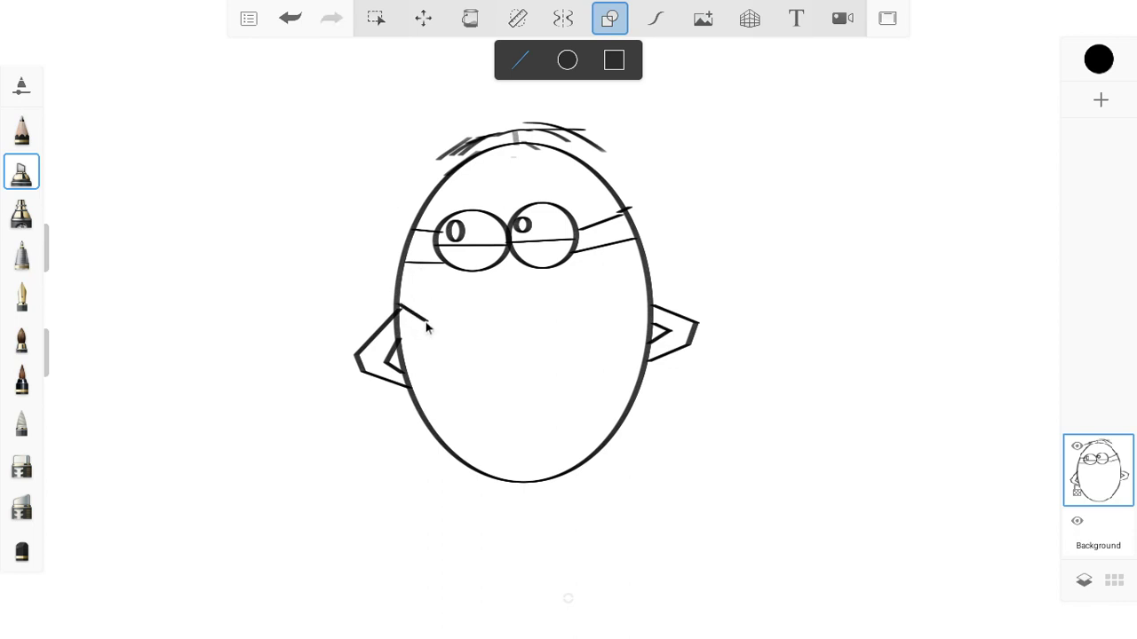
pyautogui.click(438, 374)
pyautogui.click(411, 394)
pyautogui.click(652, 286)
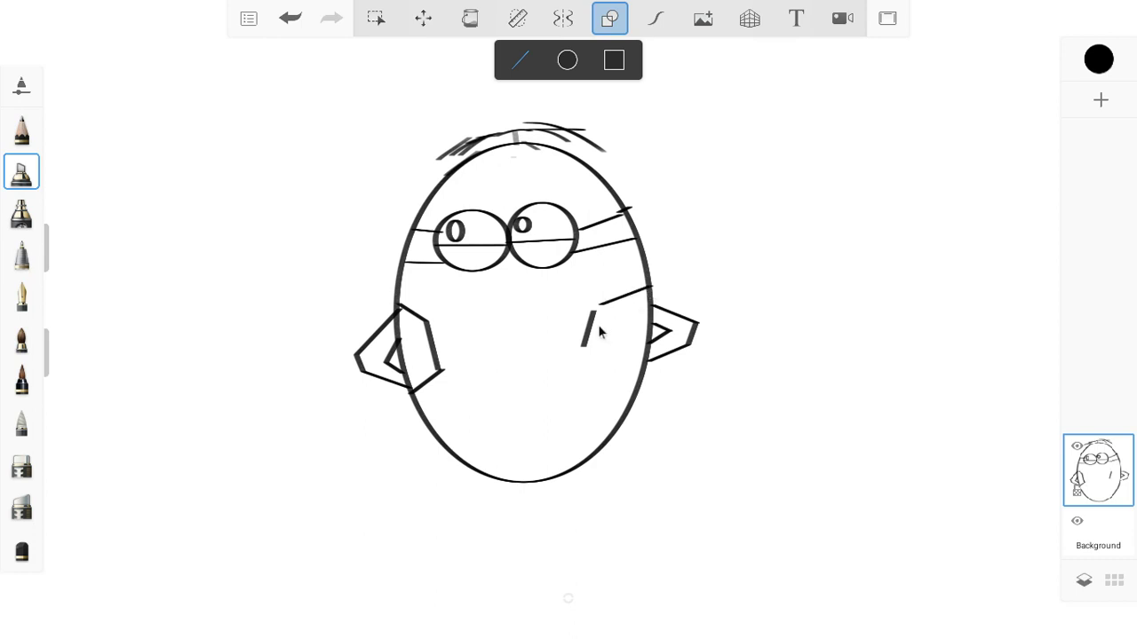
pyautogui.moveTo(598, 306); pyautogui.dragTo(587, 347)
# Draw the outfit's angled neckline from one body edge to the other and an open angular mouth above it.
pyautogui.moveTo(401, 278); pyautogui.dragTo(425, 302)
pyautogui.moveTo(563, 307); pyautogui.dragTo(648, 268)
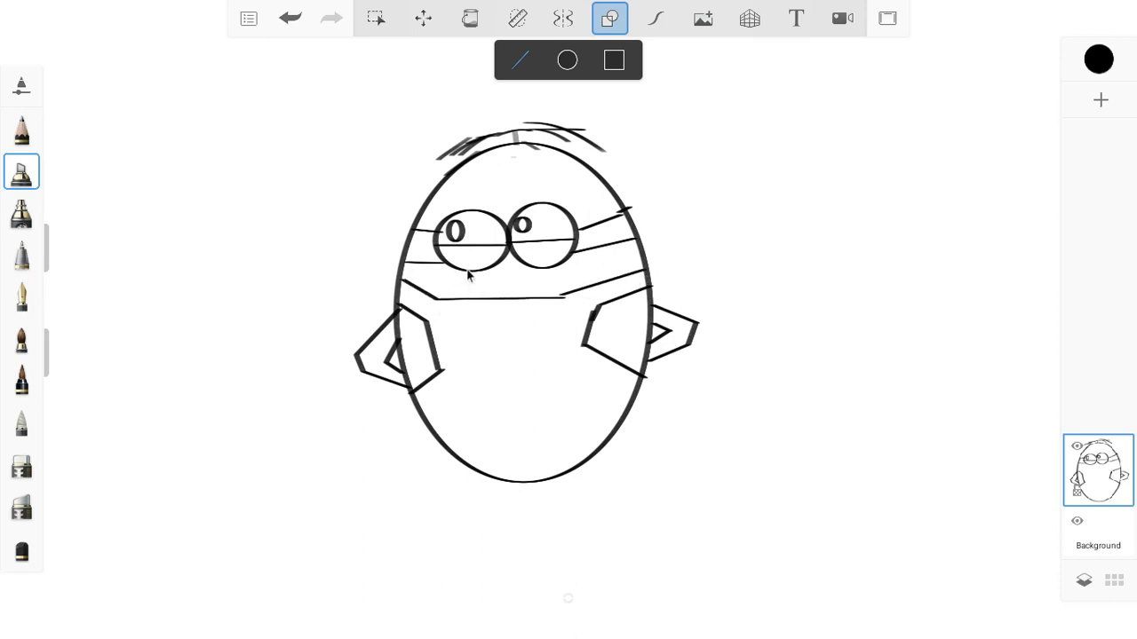
pyautogui.moveTo(466, 282)
pyautogui.mouseDown()
pyautogui.moveTo(487, 290)
pyautogui.moveTo(543, 272)
pyautogui.mouseUp()
pyautogui.moveTo(483, 304); pyautogui.dragTo(473, 290)
# Draw four near-horizontal stripe lines across the body below the neckline and short slanted lines across both shoulders.
pyautogui.moveTo(418, 403); pyautogui.dragTo(632, 406)
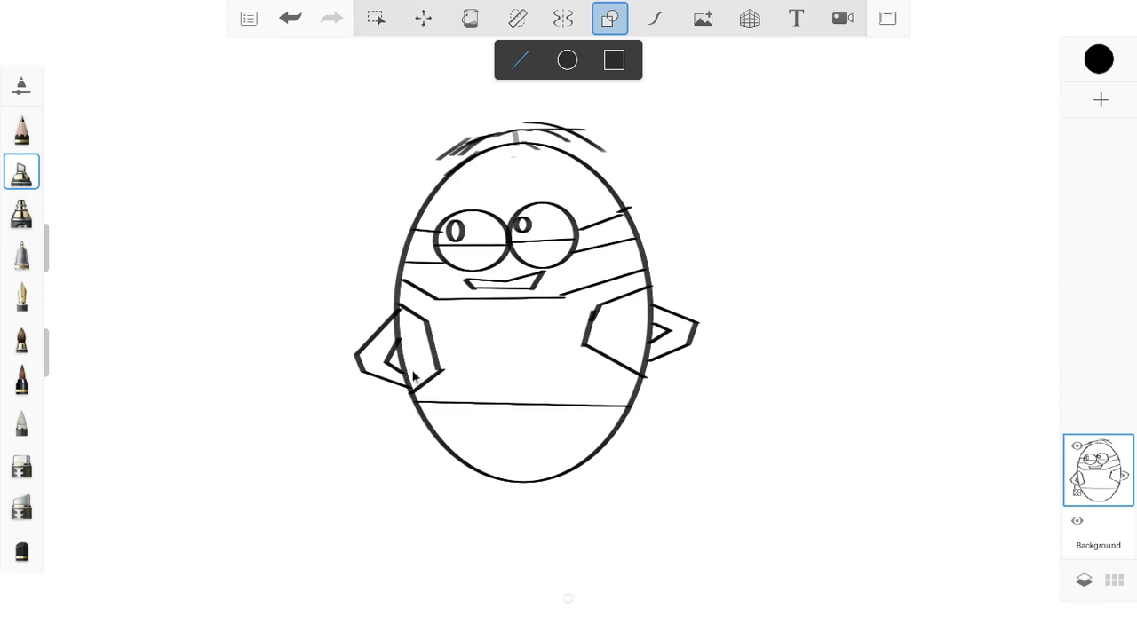
pyautogui.moveTo(446, 373); pyautogui.dragTo(645, 378)
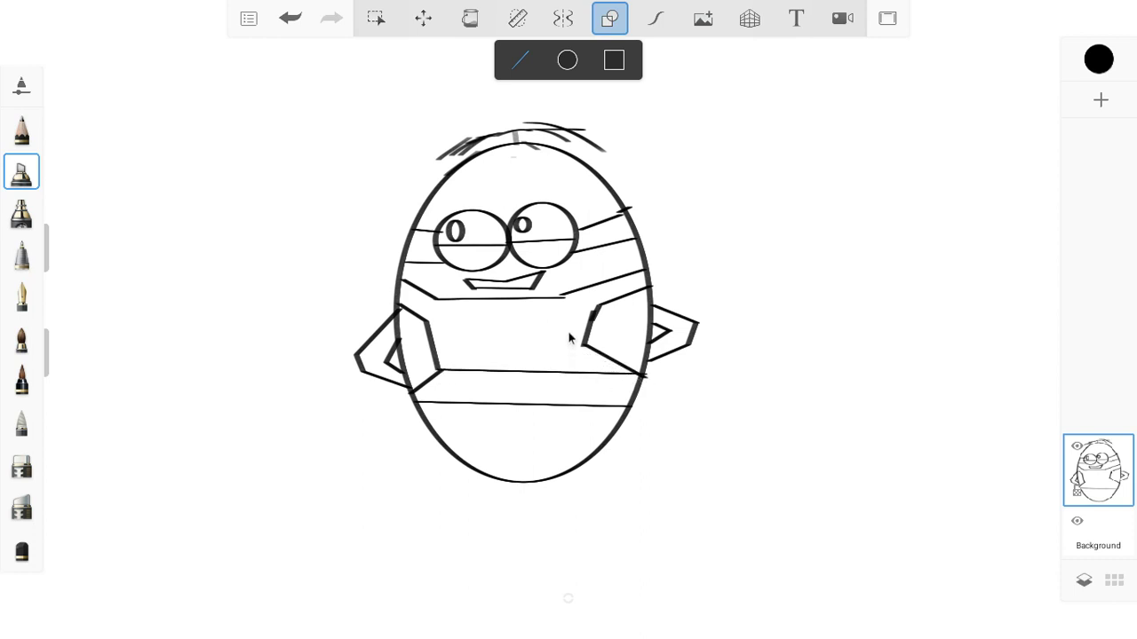
pyautogui.moveTo(587, 325); pyautogui.dragTo(430, 330)
pyautogui.moveTo(415, 290)
pyautogui.mouseDown()
pyautogui.moveTo(401, 320)
pyautogui.moveTo(432, 324)
pyautogui.moveTo(422, 340)
pyautogui.mouseUp()
pyautogui.moveTo(564, 298)
pyautogui.mouseDown()
pyautogui.moveTo(578, 315)
pyautogui.moveTo(632, 293)
pyautogui.mouseUp()
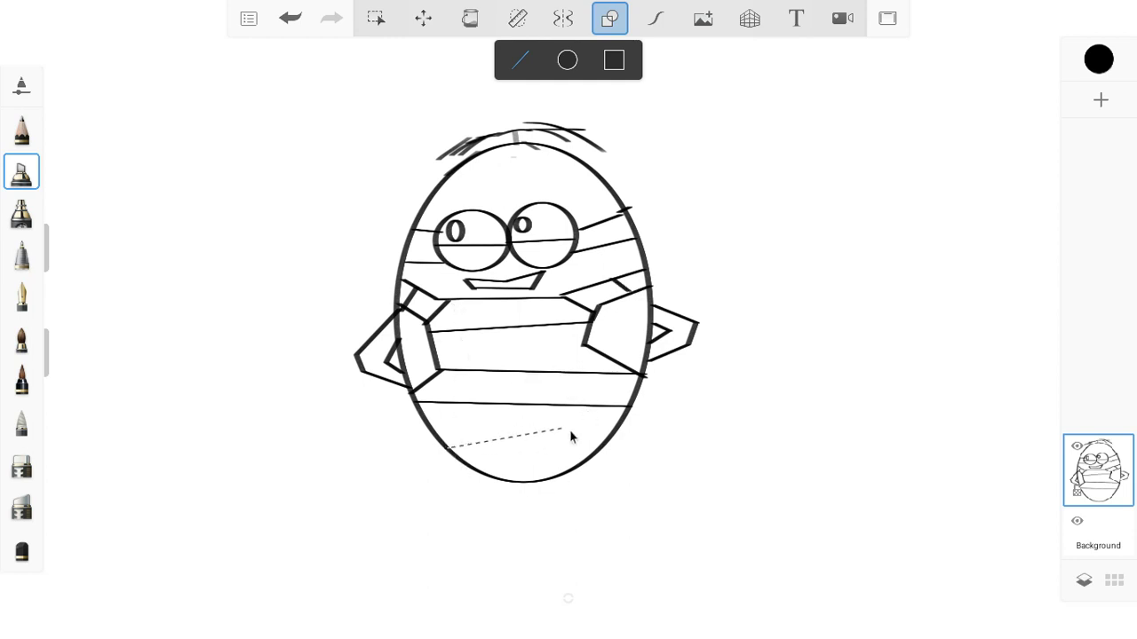
pyautogui.moveTo(571, 436); pyautogui.dragTo(606, 449)
# Draw two short tapered legs under the body, each ending in a small horizontal oval foot.
pyautogui.moveTo(471, 466); pyautogui.dragTo(504, 502)
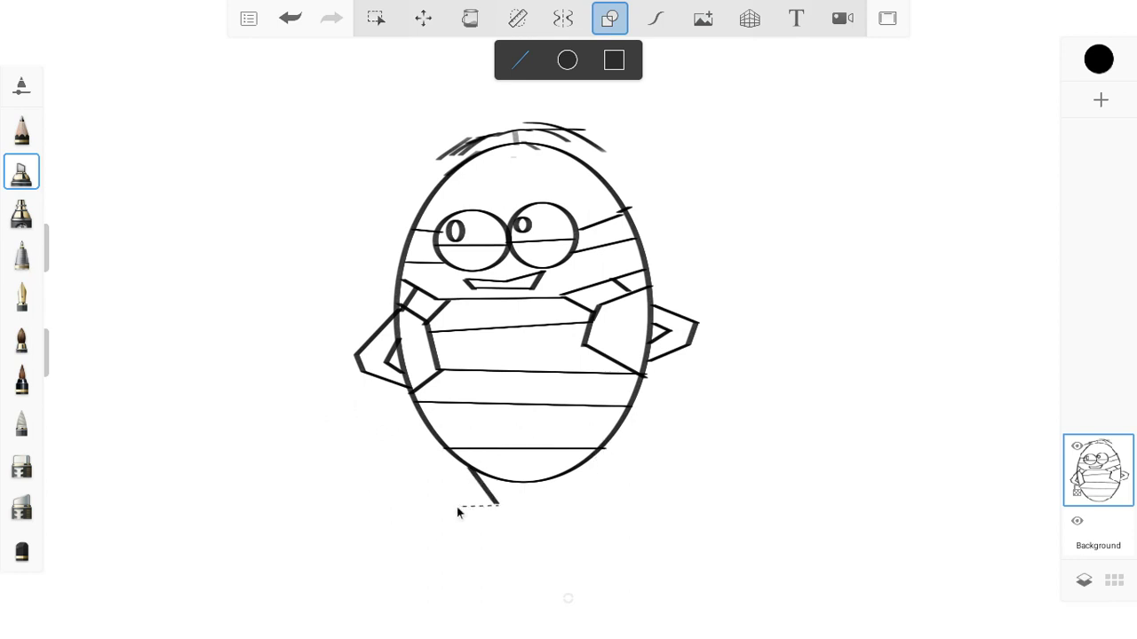
pyautogui.click(290, 17)
pyautogui.click(290, 18)
pyautogui.click(567, 60)
pyautogui.moveTo(510, 505); pyautogui.dragTo(473, 531)
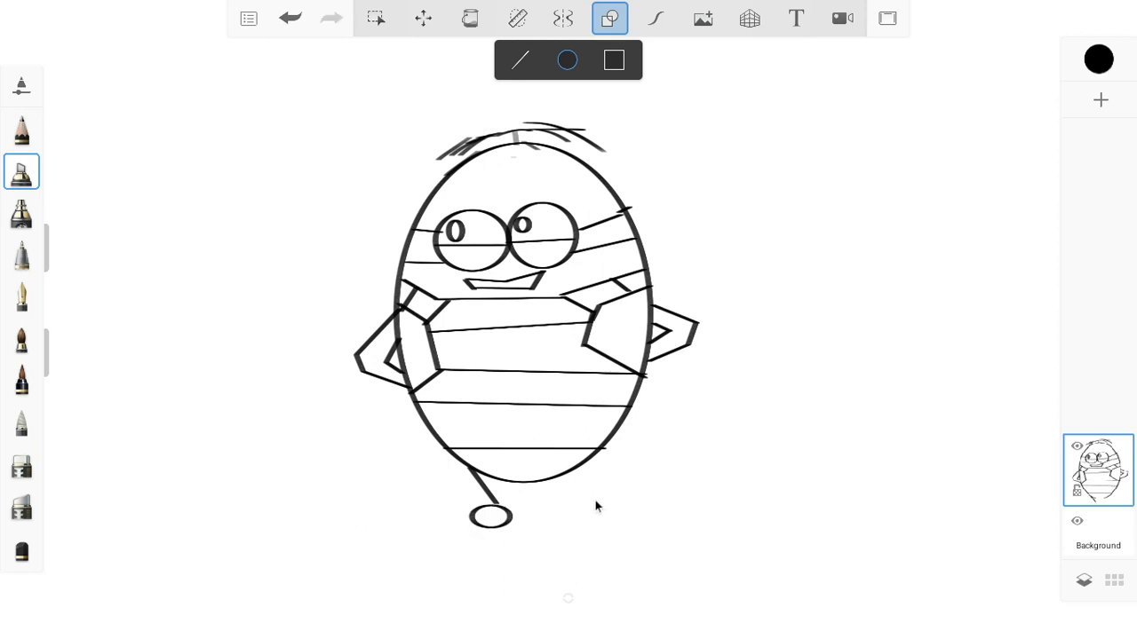
pyautogui.moveTo(575, 519); pyautogui.dragTo(497, 503)
pyautogui.click(521, 59)
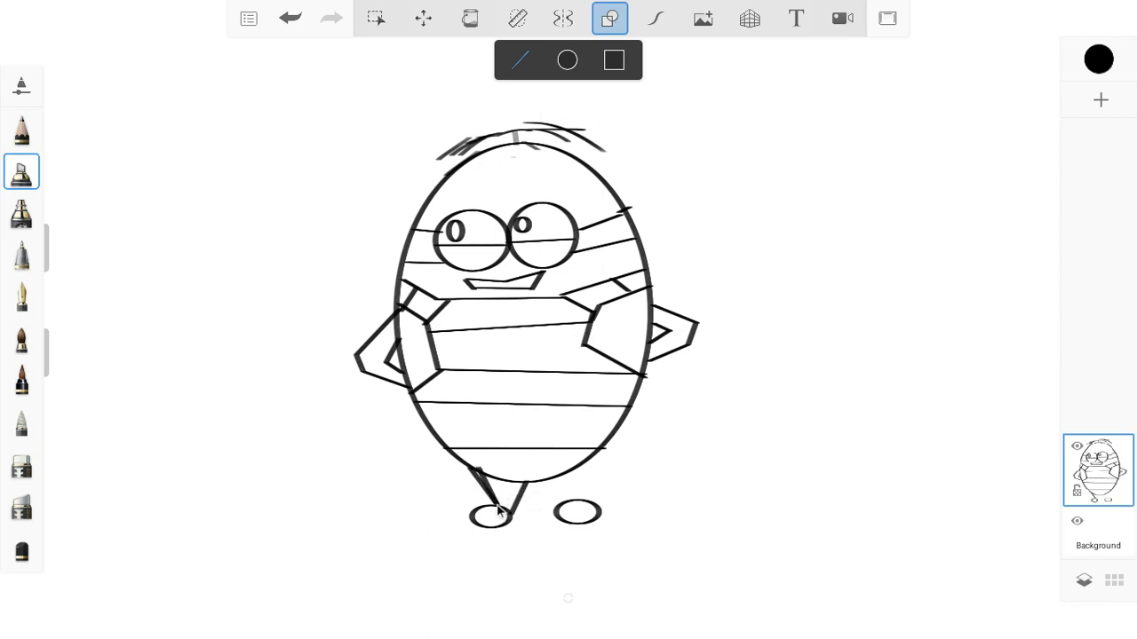
pyautogui.moveTo(570, 508)
pyautogui.mouseDown()
pyautogui.moveTo(573, 468)
pyautogui.moveTo(561, 517)
pyautogui.moveTo(556, 503)
pyautogui.mouseUp()
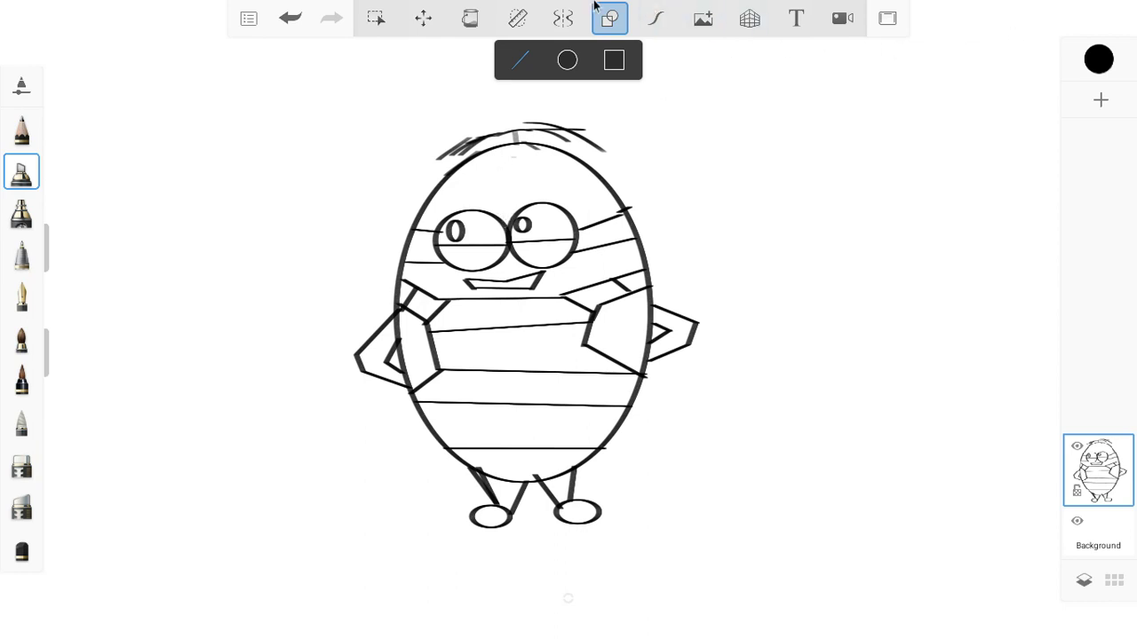
# Fill both goggle straps and a small patch on each shoulder with solid black, undoing the fill that covers the face.
pyautogui.click(469, 17)
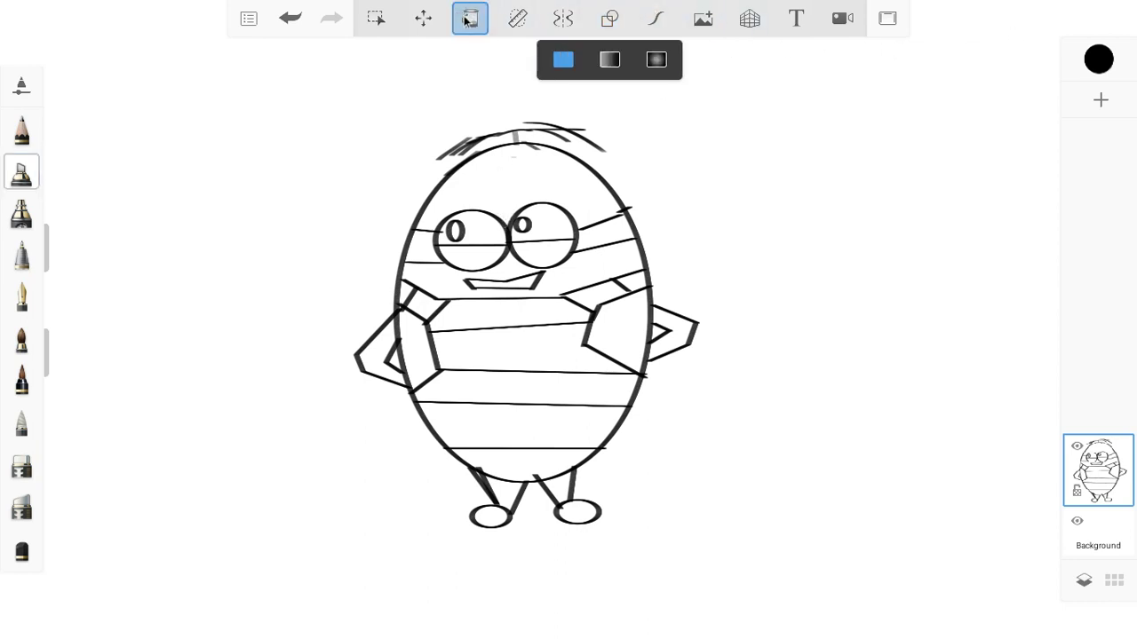
pyautogui.click(424, 246)
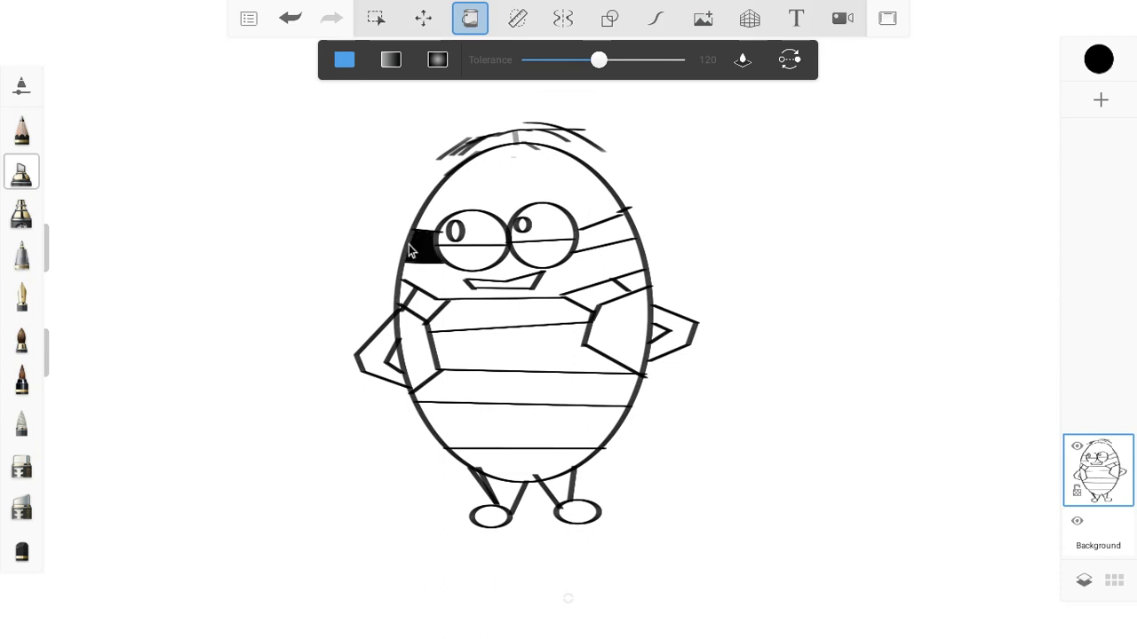
pyautogui.click(598, 236)
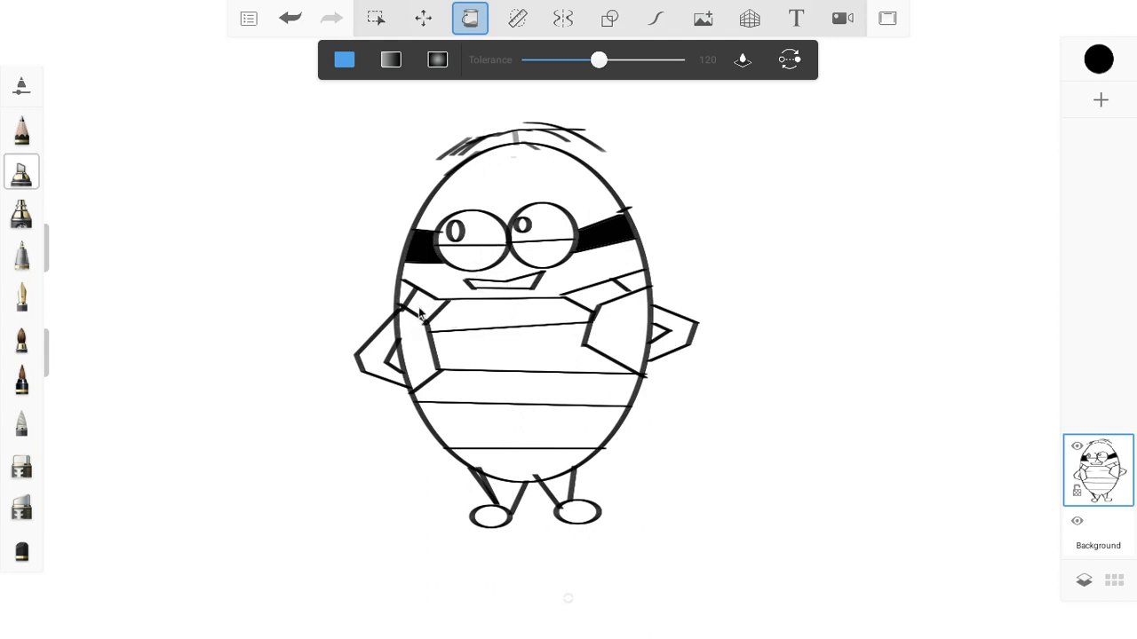
pyautogui.click(613, 291)
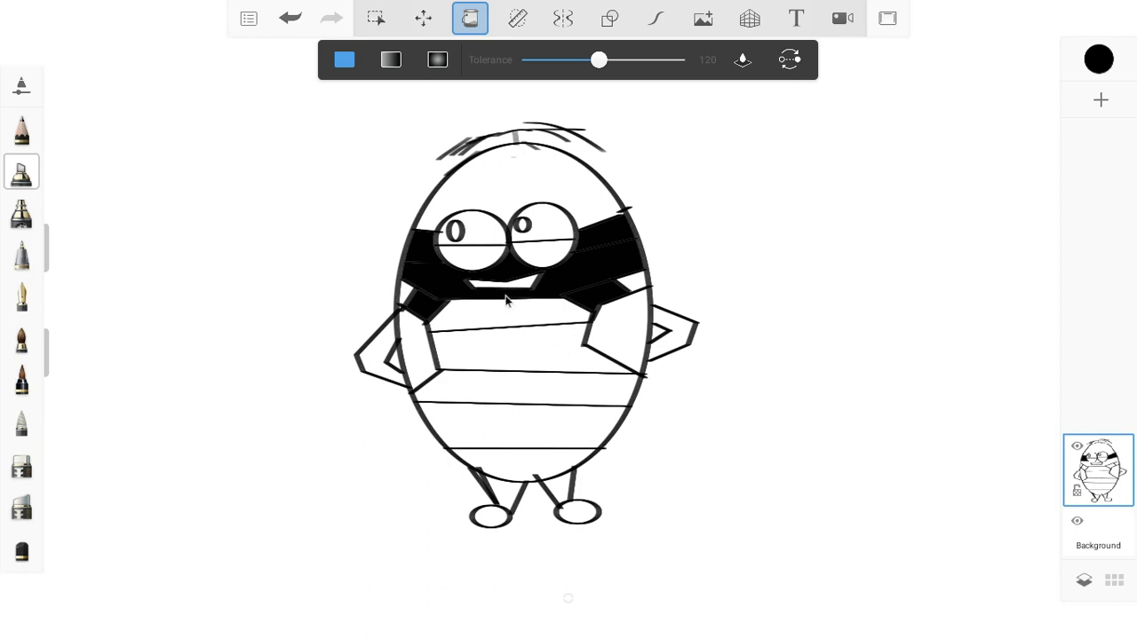
pyautogui.click(293, 21)
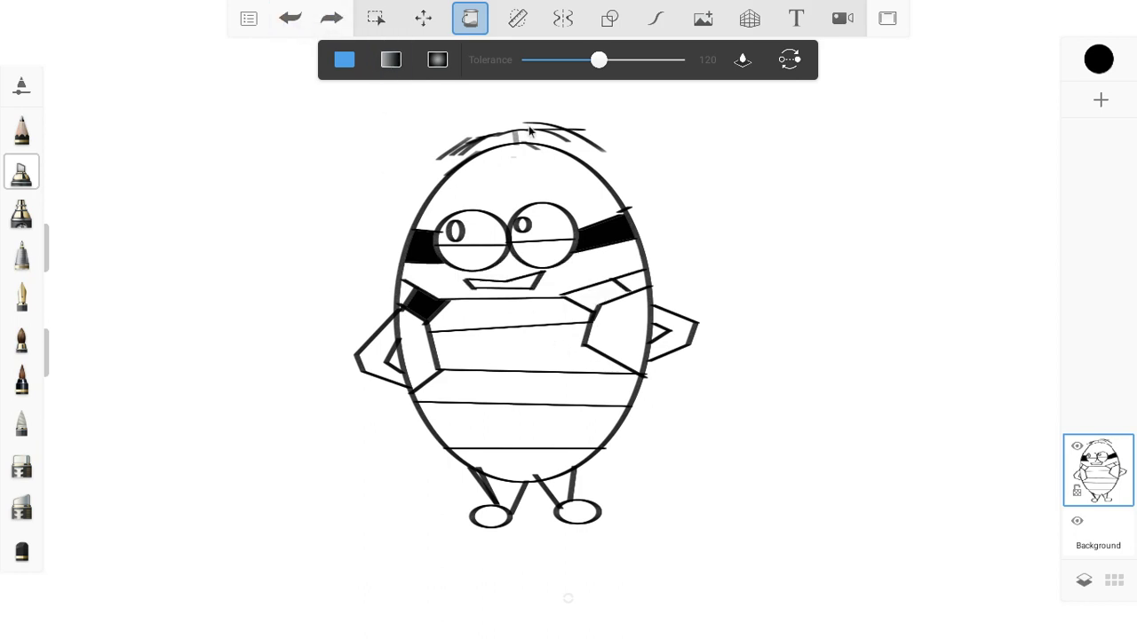
pyautogui.click(629, 283)
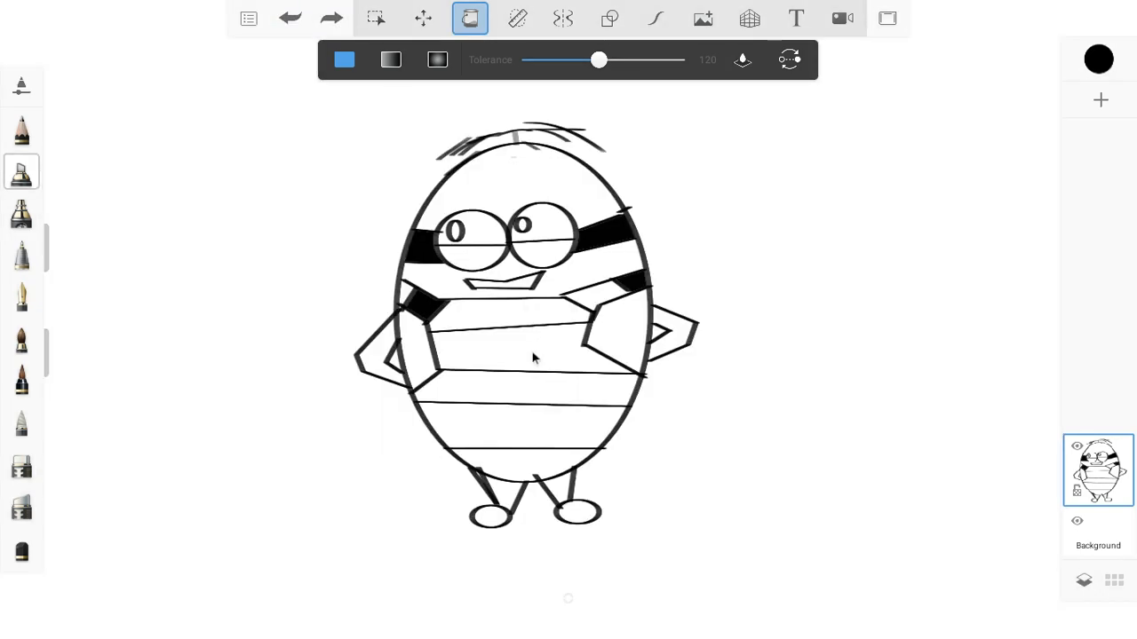
# Fill the middle and lower body stripes, both legs and both oval feet with solid black.
pyautogui.click(533, 355)
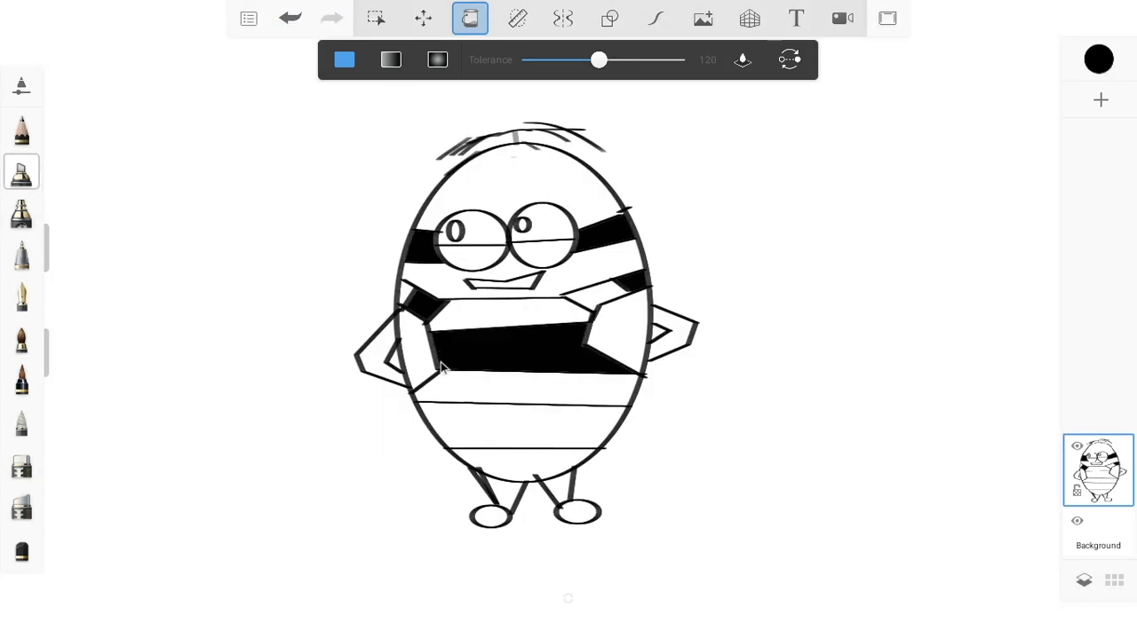
pyautogui.click(484, 441)
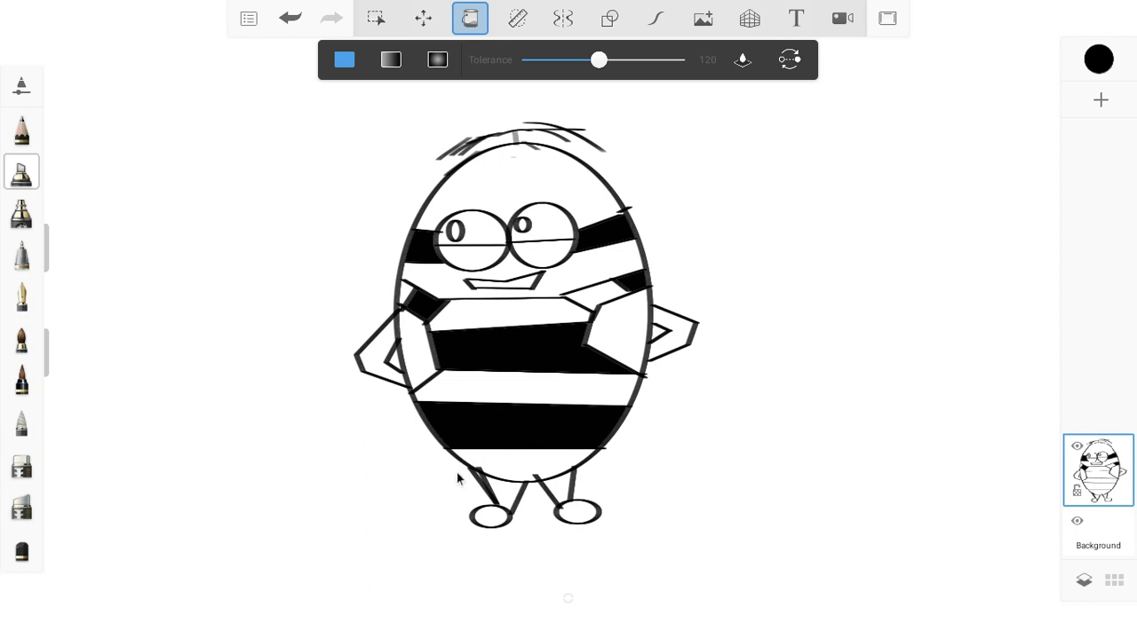
pyautogui.click(486, 519)
pyautogui.click(508, 494)
pyautogui.click(565, 487)
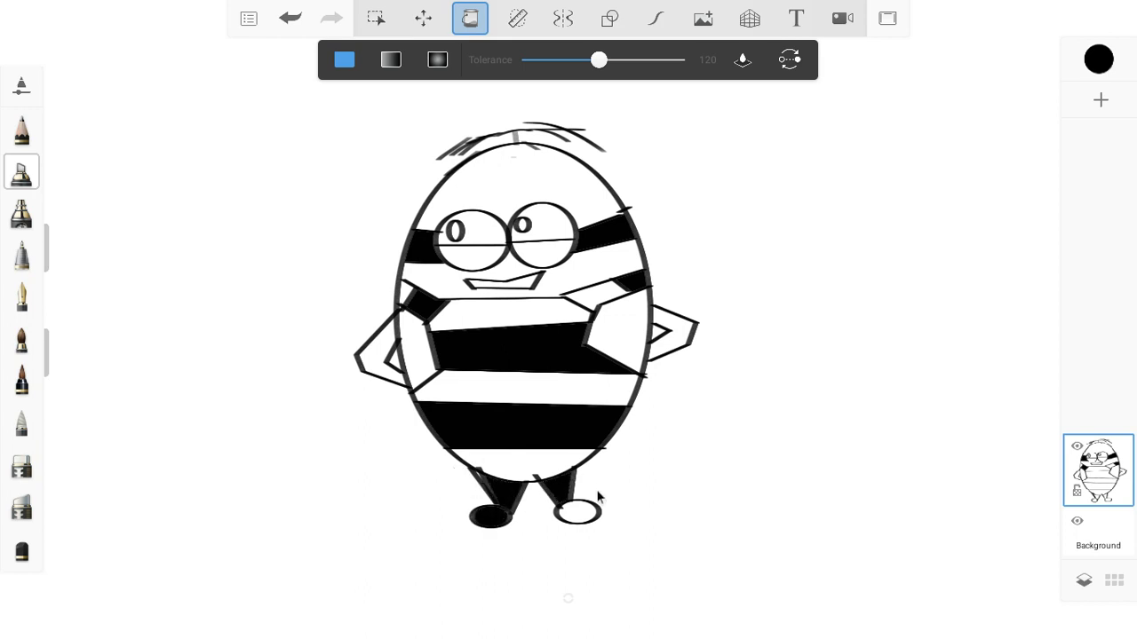
pyautogui.click(579, 512)
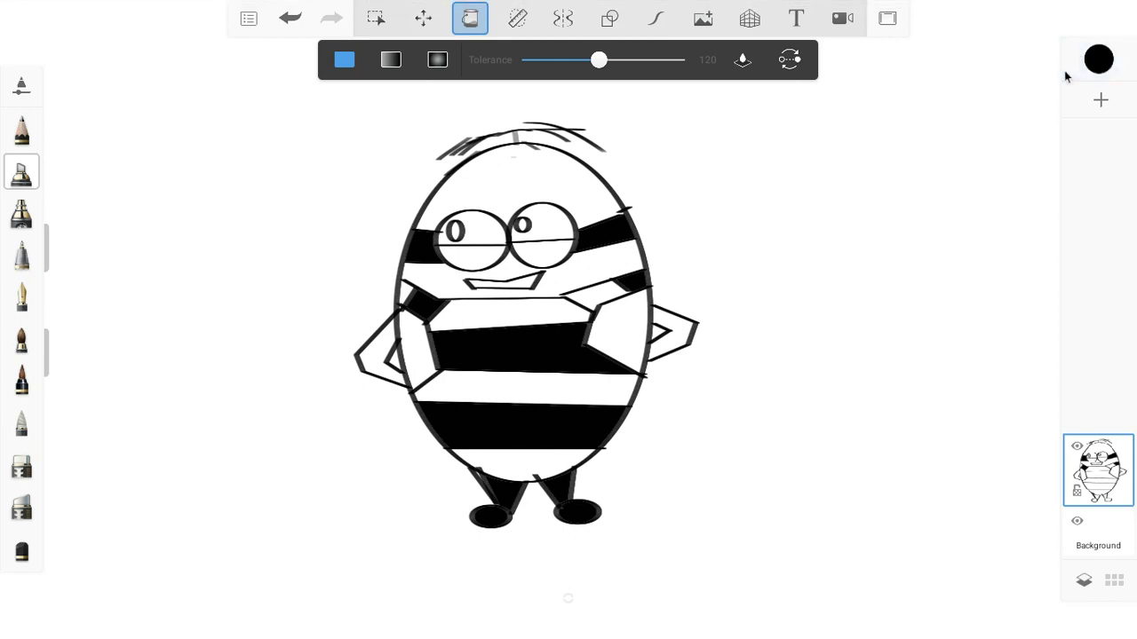
# Close the gap in the neckline with a short line, and fill the upper chest band and shoulder sections with solid gray 808080.
pyautogui.click(1092, 63)
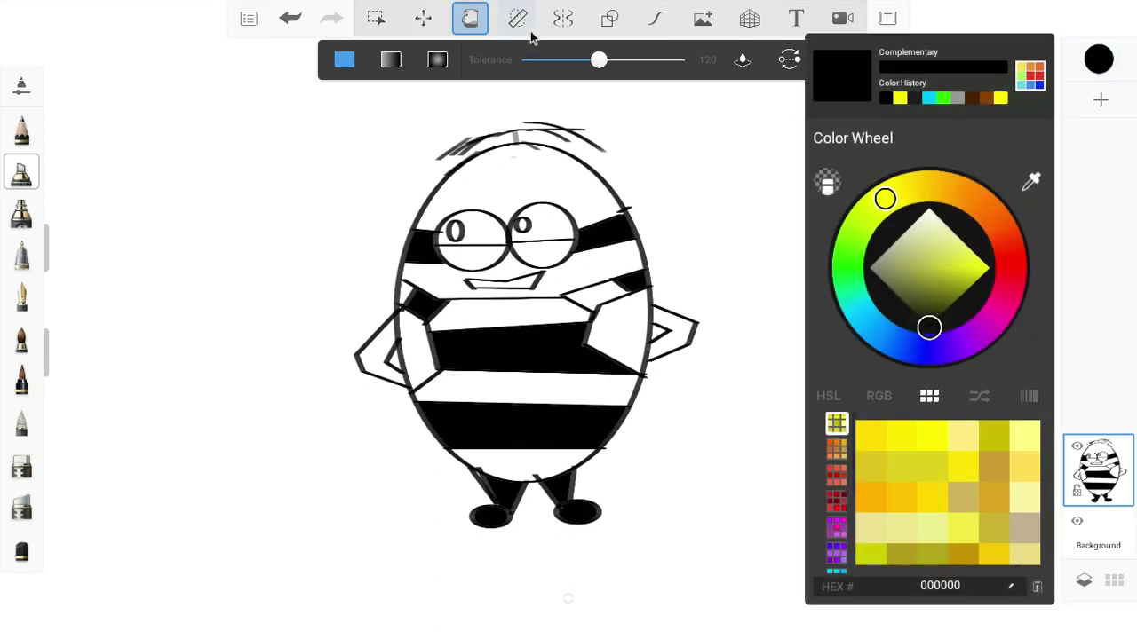
pyautogui.click(610, 18)
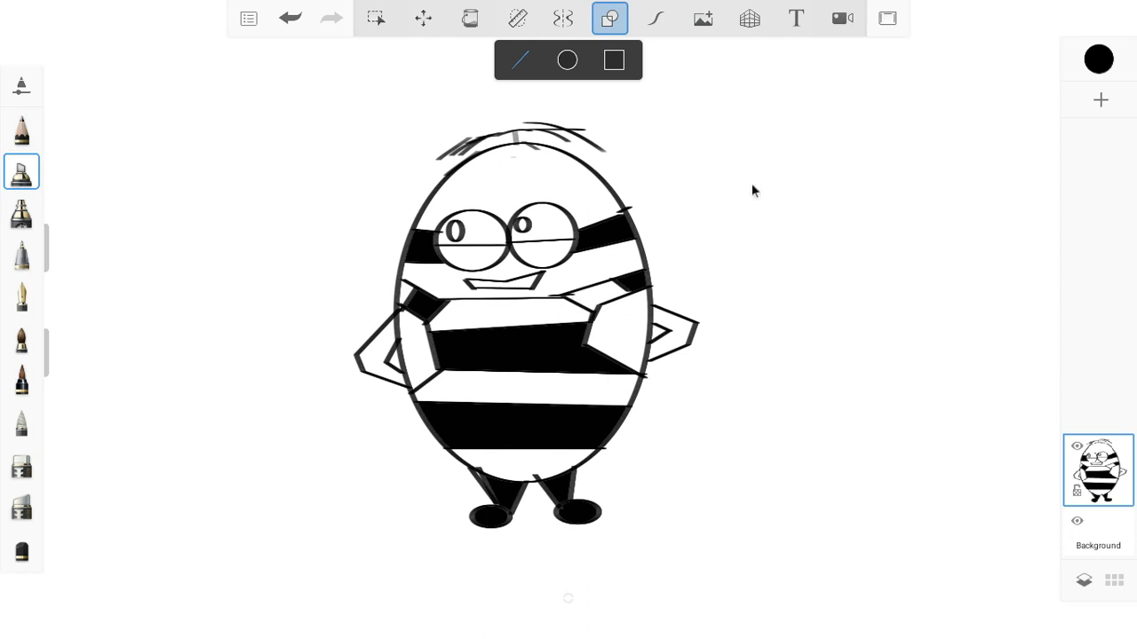
pyautogui.click(1094, 61)
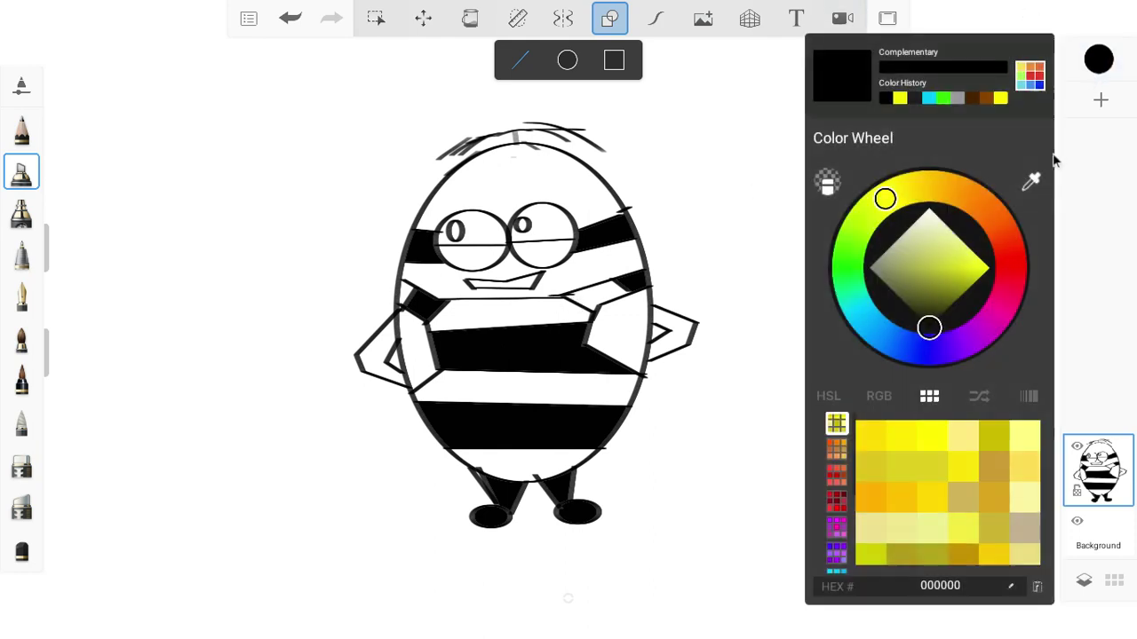
pyautogui.moveTo(929, 325); pyautogui.dragTo(832, 246)
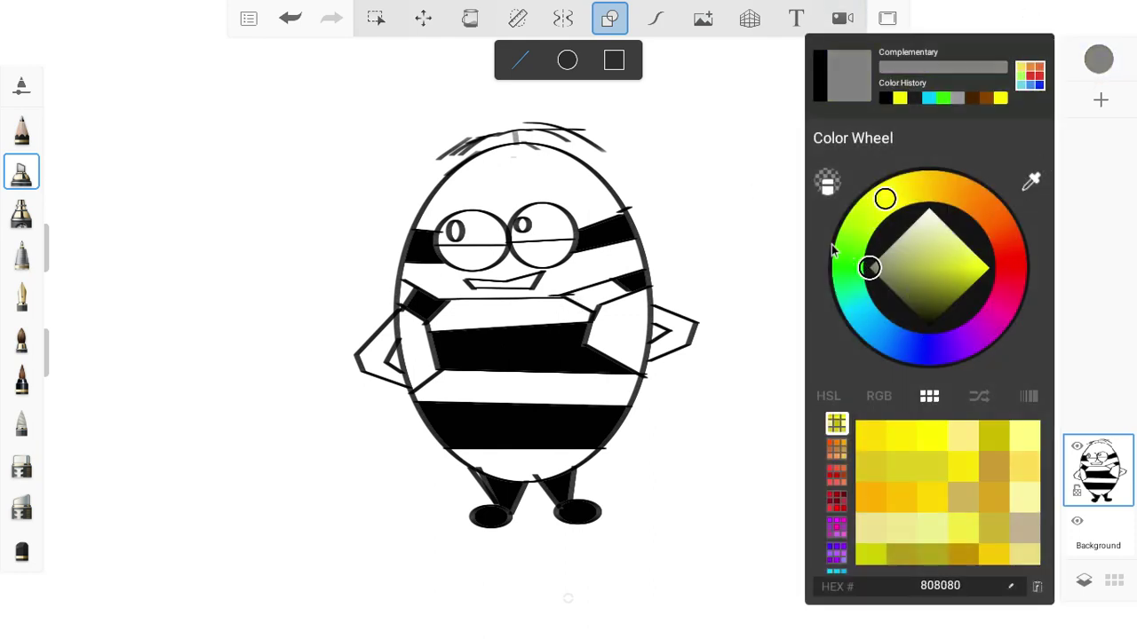
pyautogui.click(470, 17)
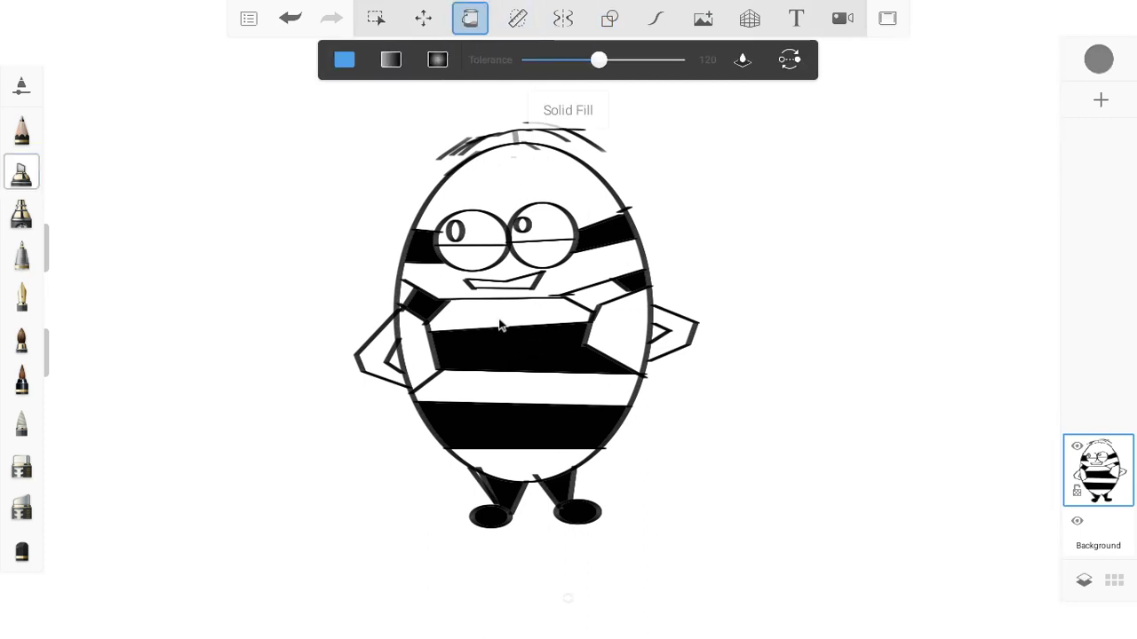
pyautogui.click(465, 331)
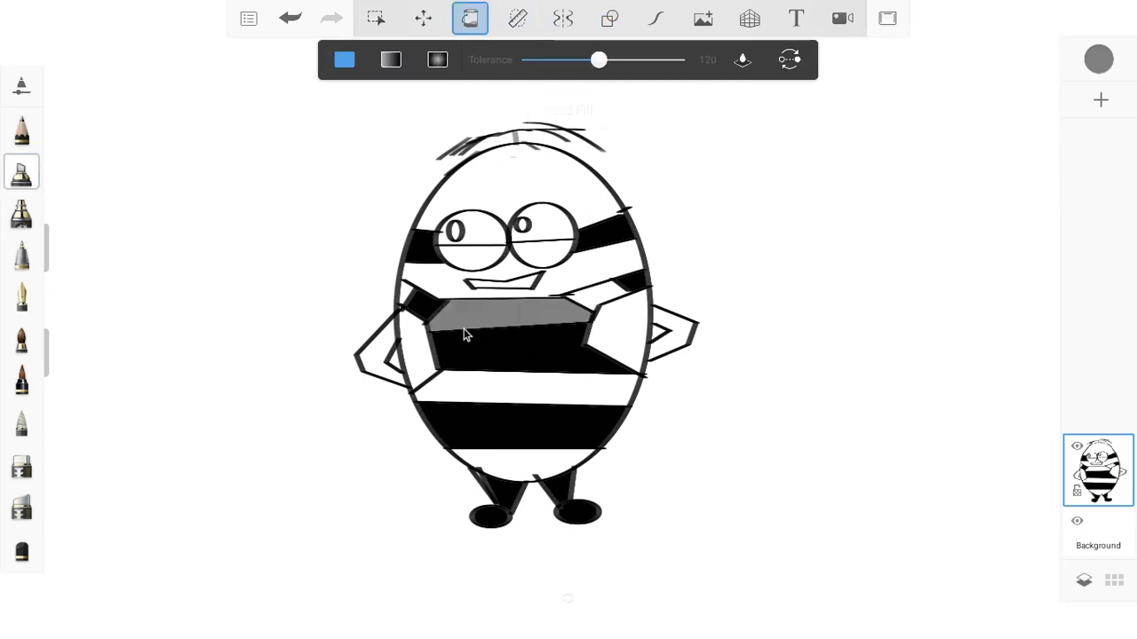
pyautogui.click(404, 298)
pyautogui.click(615, 297)
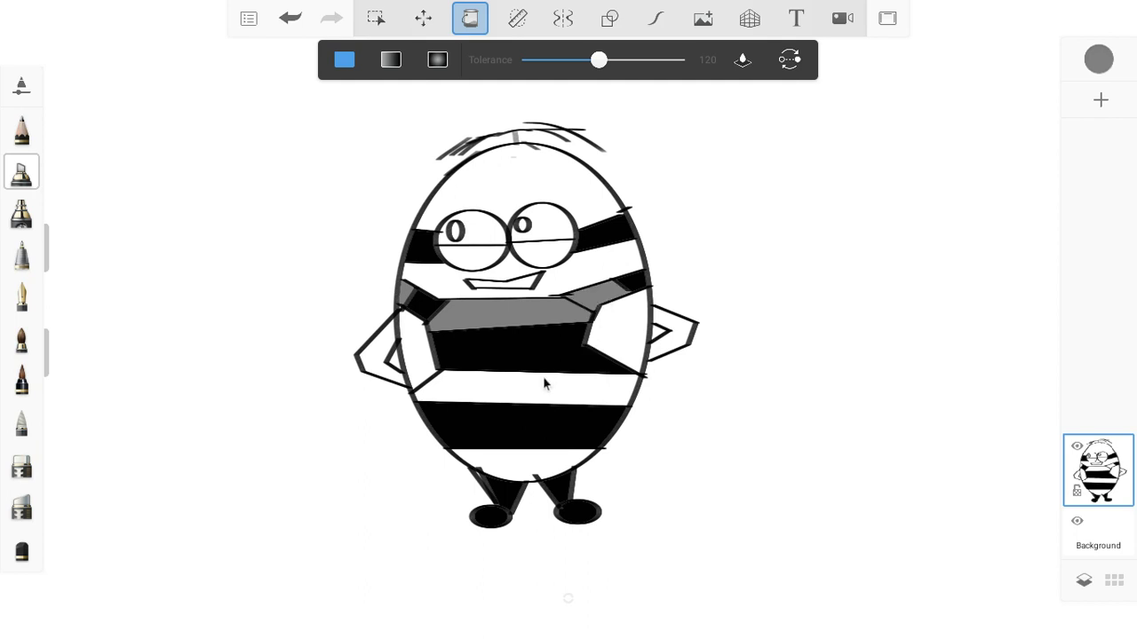
# Fill the two remaining white body stripes with solid gray, undoing the fill that recolors the black stripes and outlines.
pyautogui.click(542, 387)
pyautogui.click(539, 466)
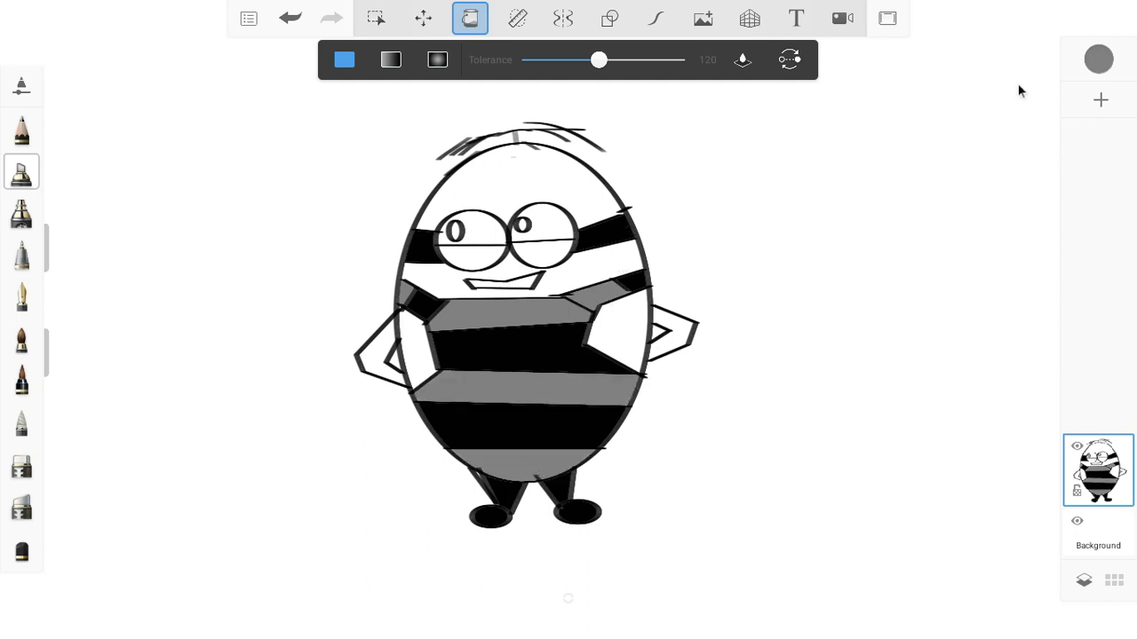
pyautogui.click(534, 491)
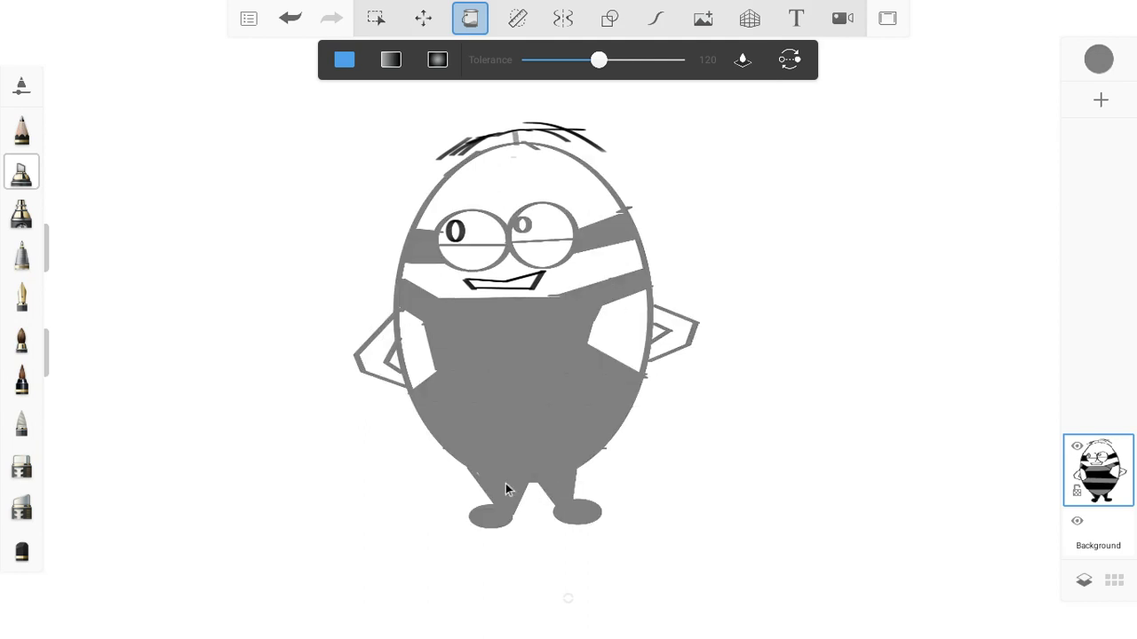
pyautogui.click(288, 18)
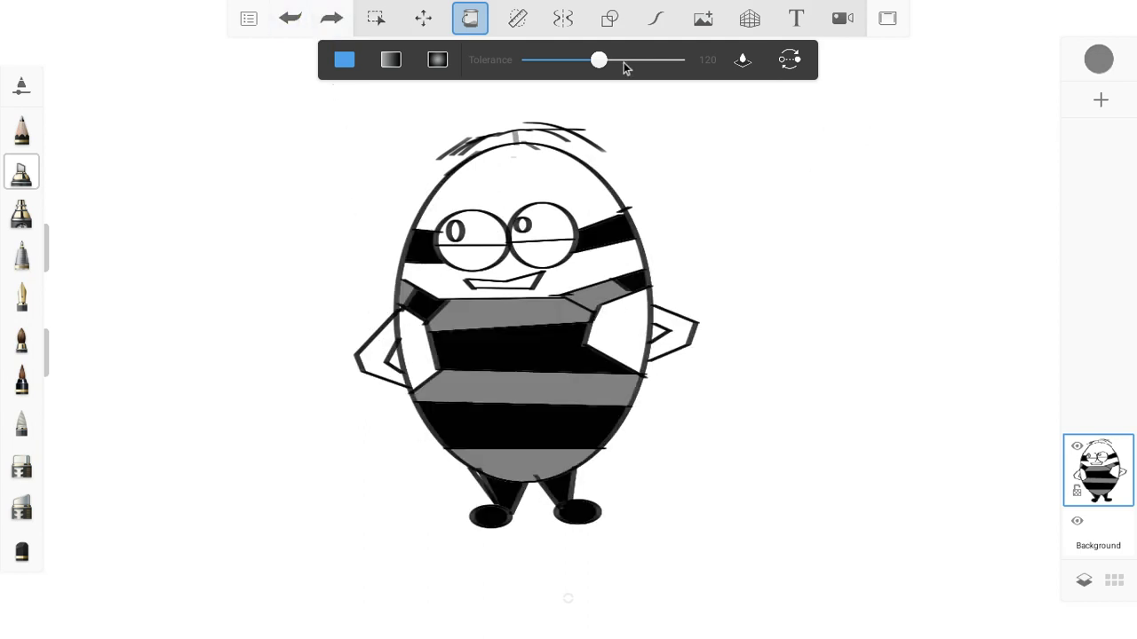
# Fill the face, both arms, both bare side areas and the lower half of one goggle lens with solid yellow F8FF00.
pyautogui.click(1099, 59)
pyautogui.moveTo(912, 263); pyautogui.dragTo(987, 267)
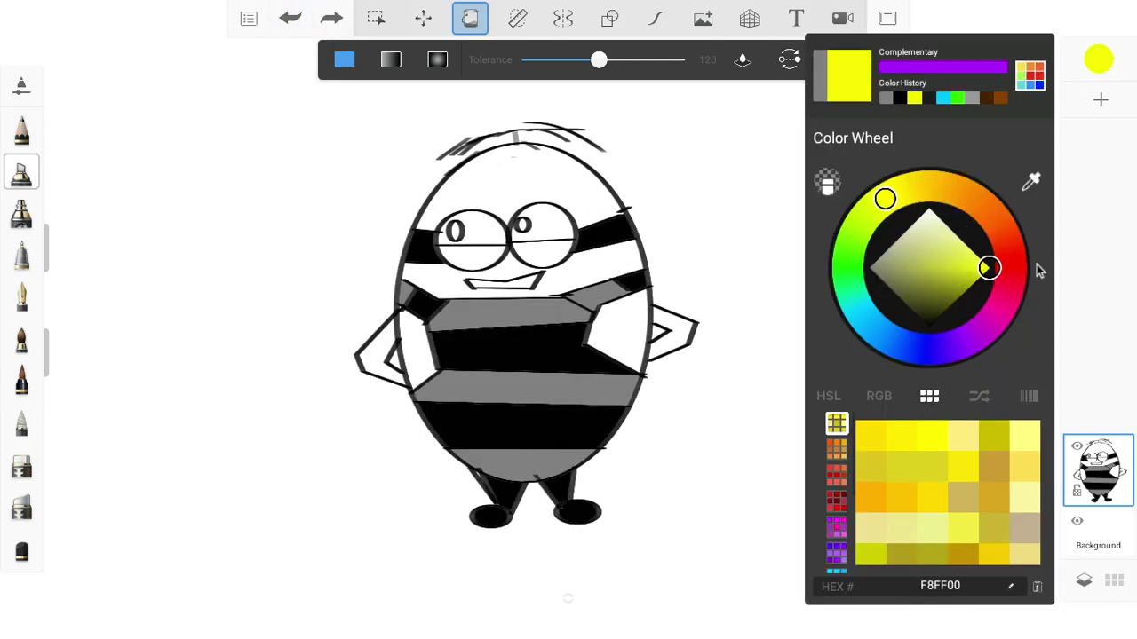
pyautogui.click(424, 351)
pyautogui.click(425, 351)
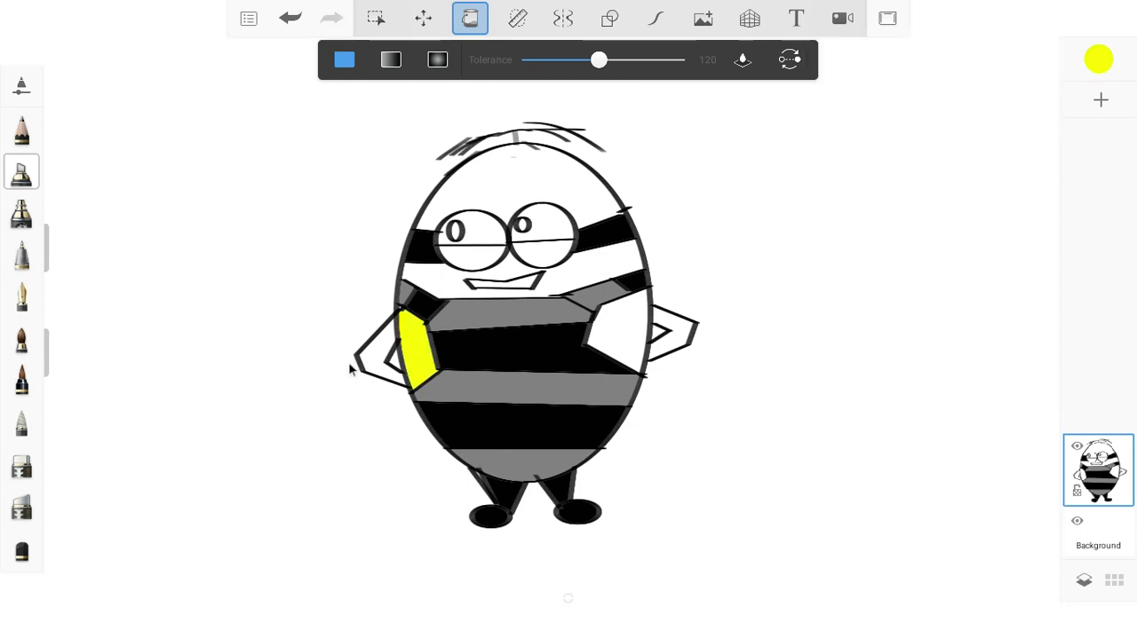
pyautogui.click(372, 355)
pyautogui.click(672, 344)
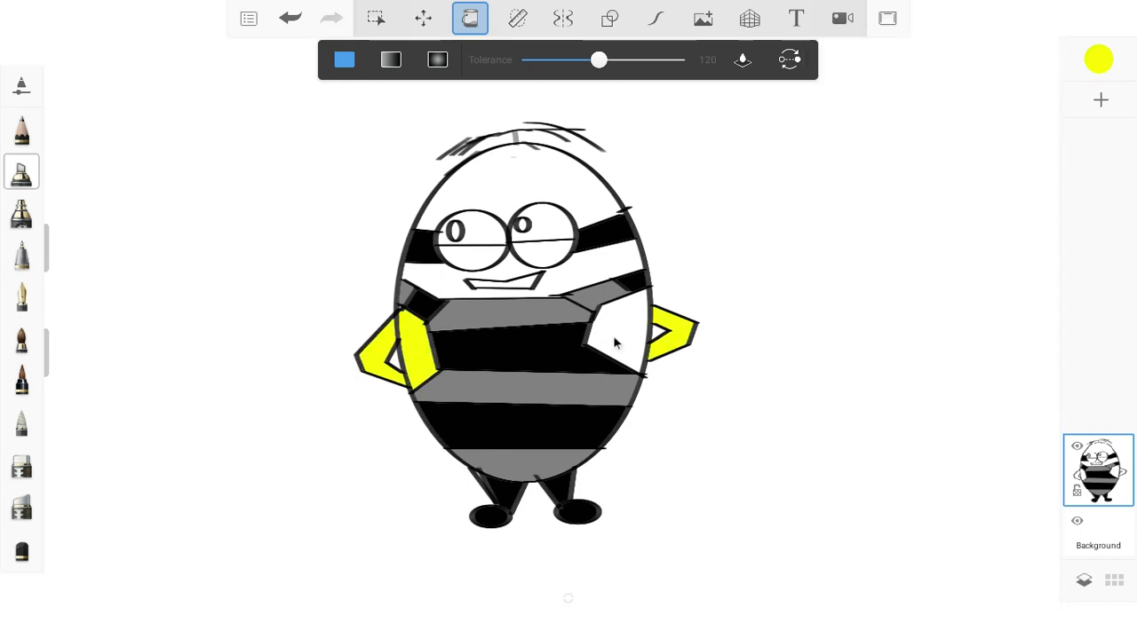
pyautogui.click(620, 341)
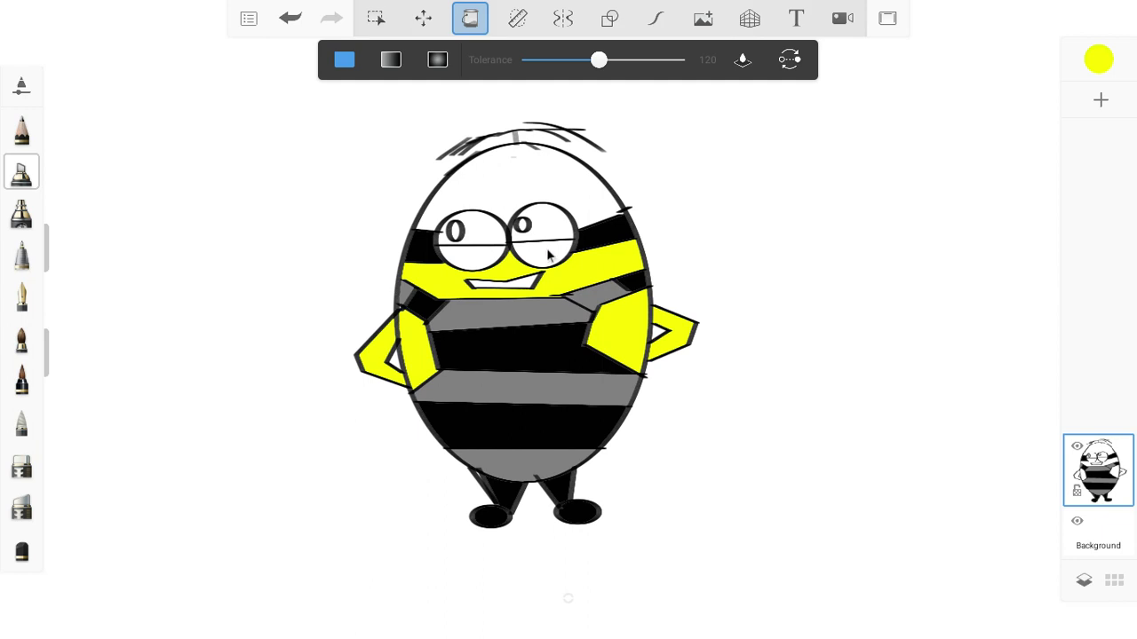
pyautogui.click(542, 254)
pyautogui.click(470, 171)
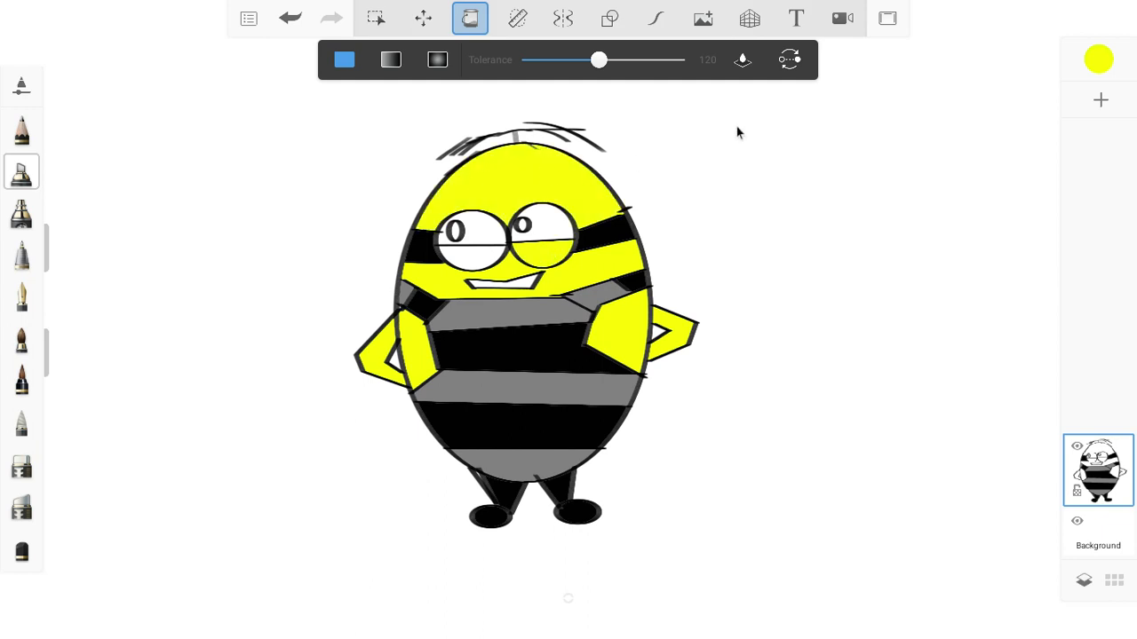
# Fill both pupils with black 000000, and the other goggle lens's lower half with yellow sampled from the character.
pyautogui.click(1099, 59)
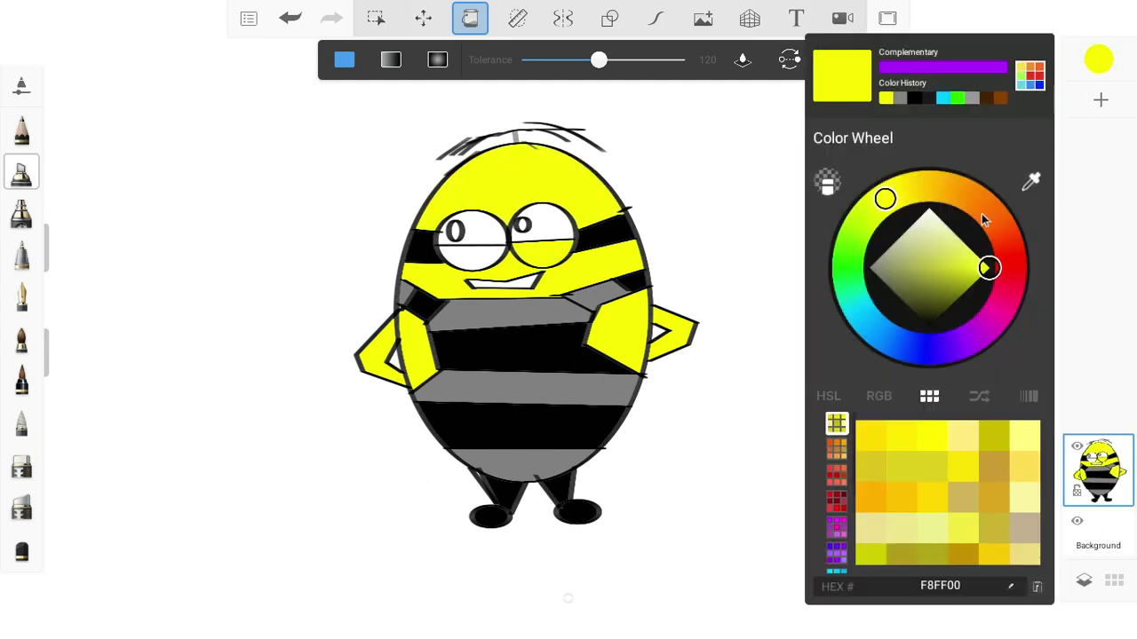
pyautogui.moveTo(987, 268); pyautogui.dragTo(928, 327)
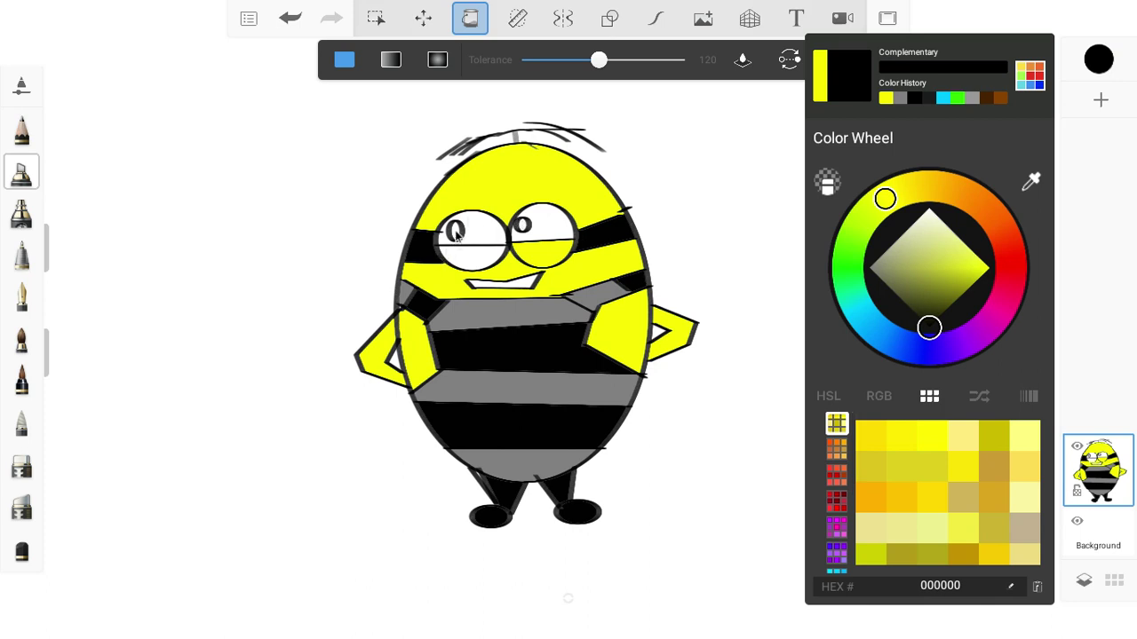
pyautogui.click(455, 233)
pyautogui.click(454, 231)
pyautogui.click(524, 226)
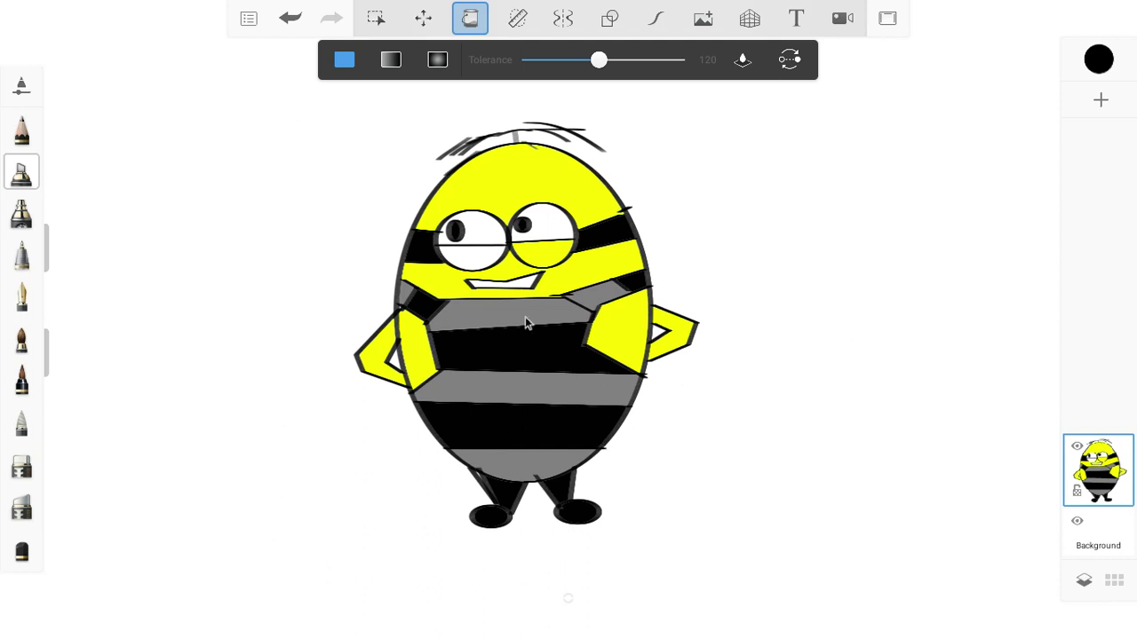
pyautogui.click(589, 173)
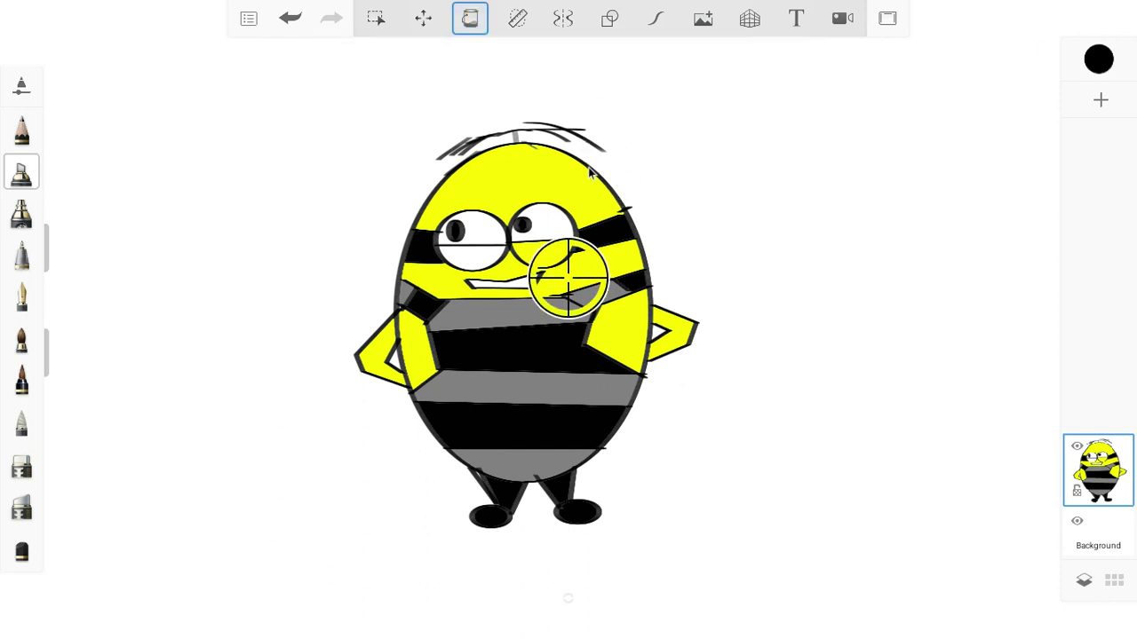
pyautogui.moveTo(589, 173); pyautogui.dragTo(538, 289)
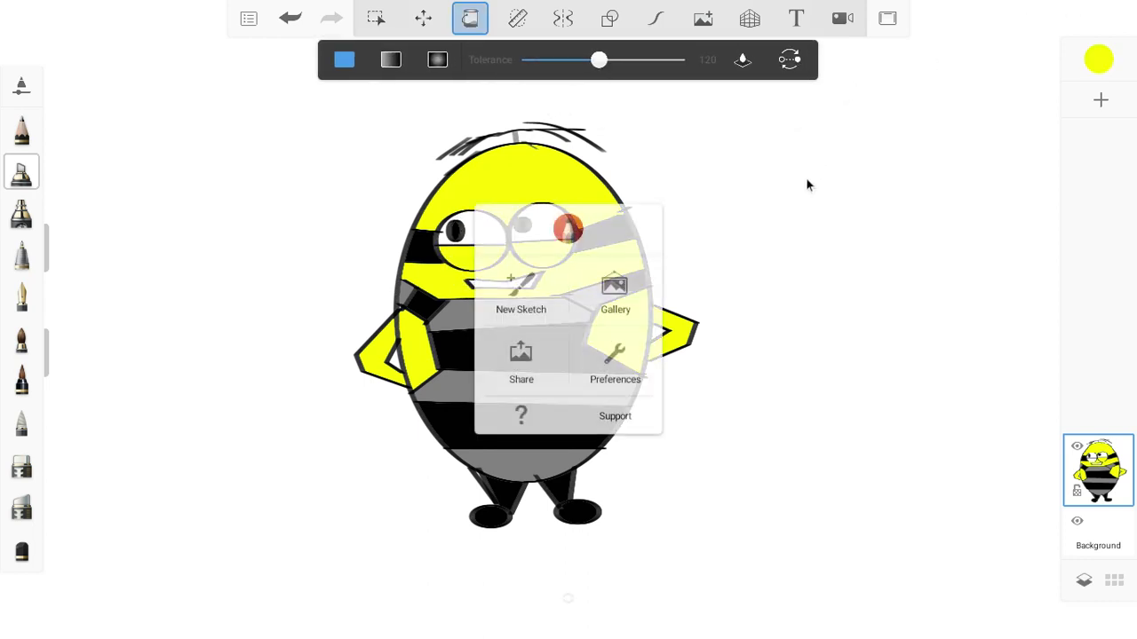
# Save the finished drawing to the device's Downloads folder as sketch1658364511397.png.
pyautogui.click(551, 333)
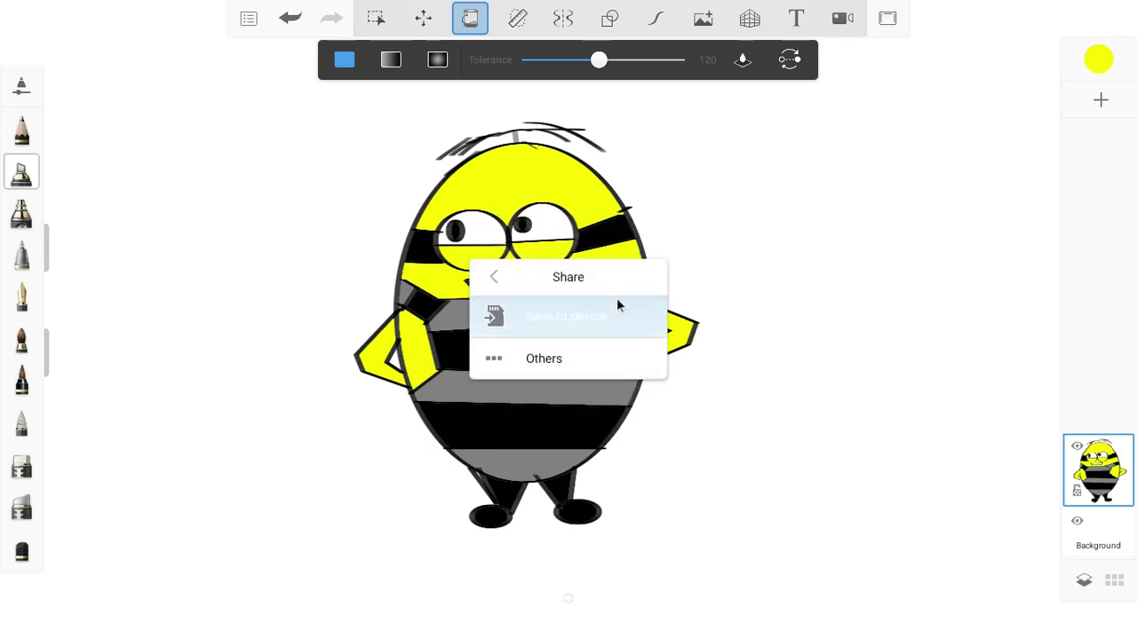
pyautogui.click(618, 306)
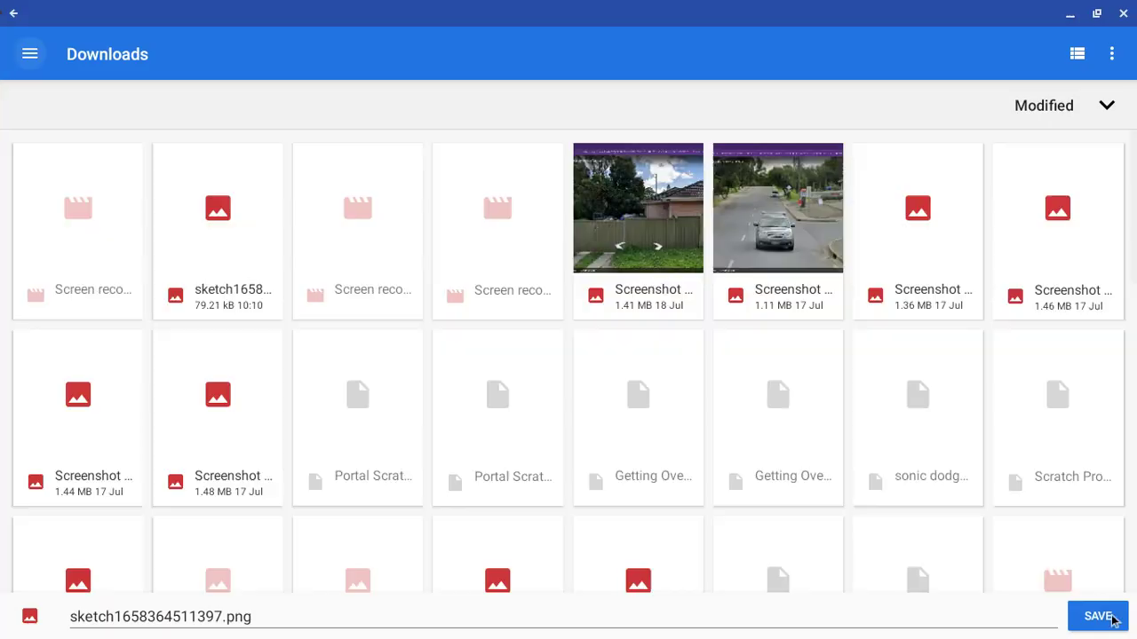
pyautogui.click(1093, 615)
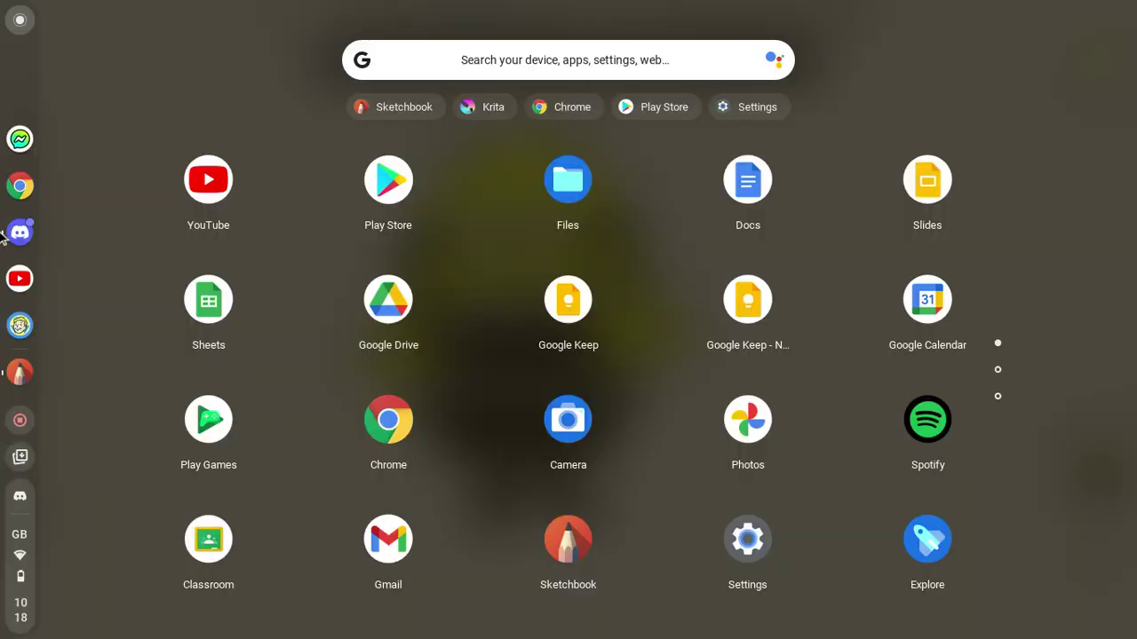
# Switch to Discord and send the saved striped character drawing in the open direct message chat.
pyautogui.click(7, 232)
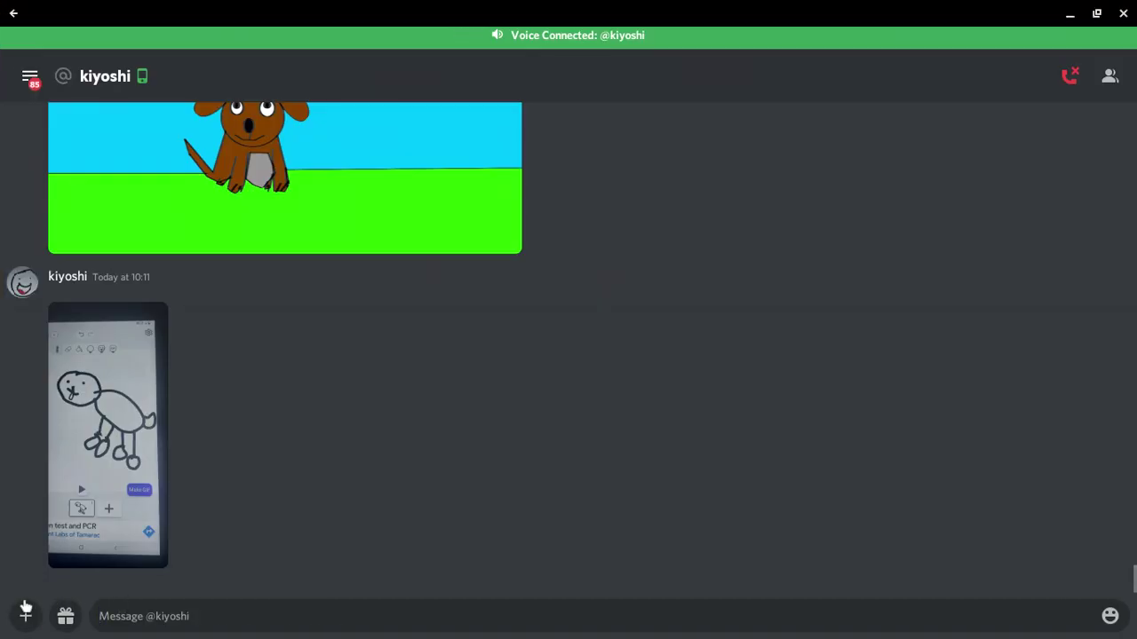
pyautogui.click(26, 611)
pyautogui.click(184, 506)
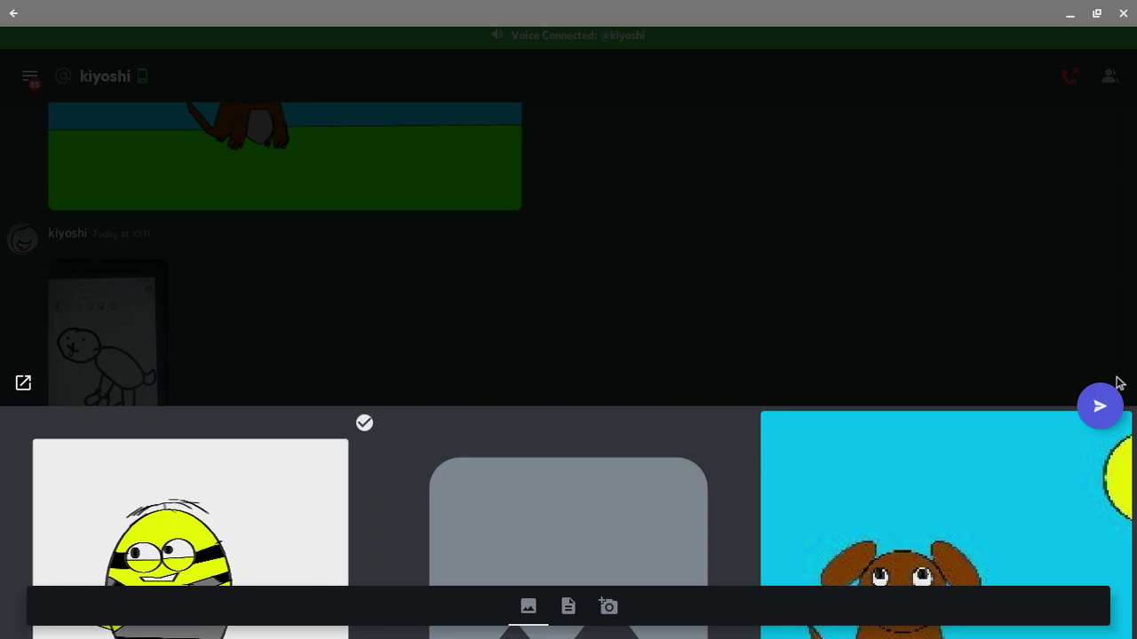
pyautogui.click(1110, 407)
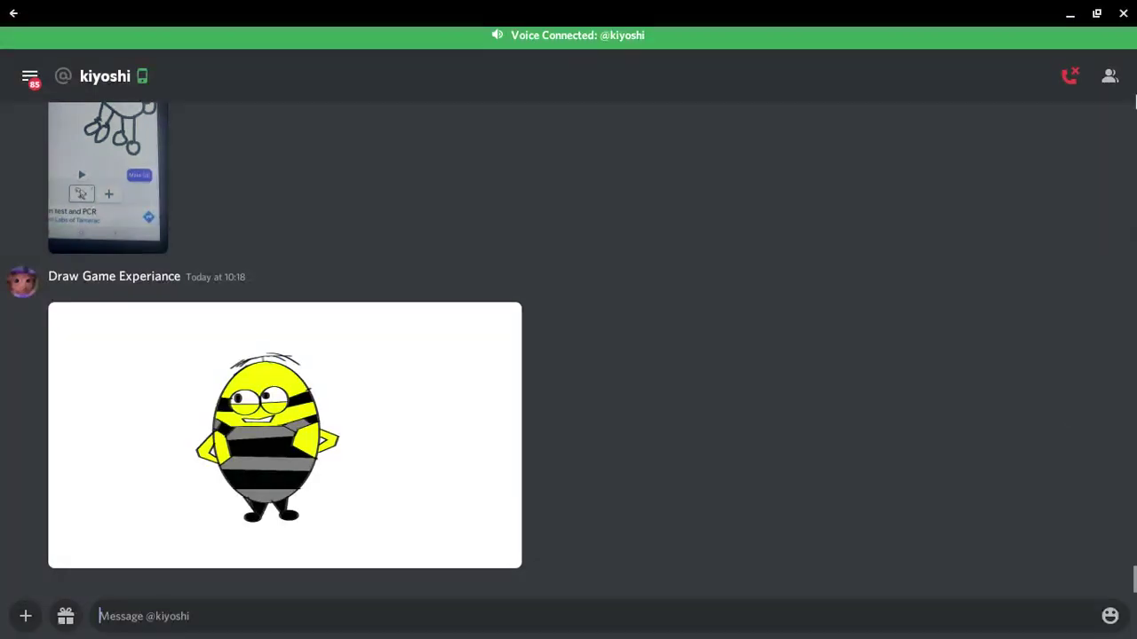
# Review the earlier dog drawing in the chat and view the sent character image at full size.
pyautogui.scroll(10, 699, 233)
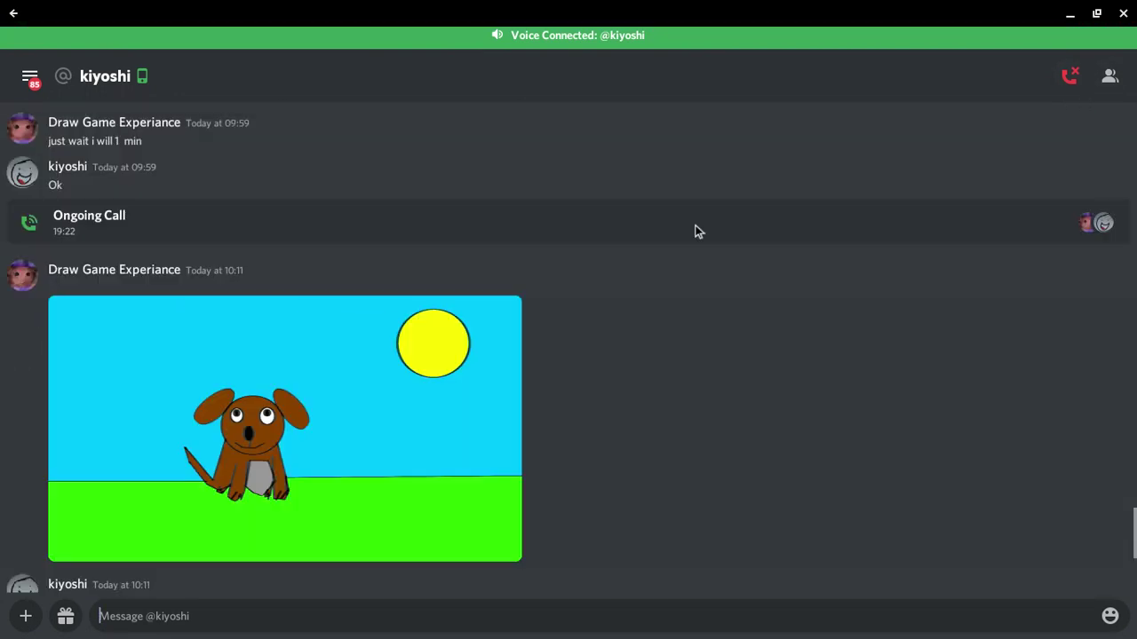
pyautogui.scroll(-10, 700, 235)
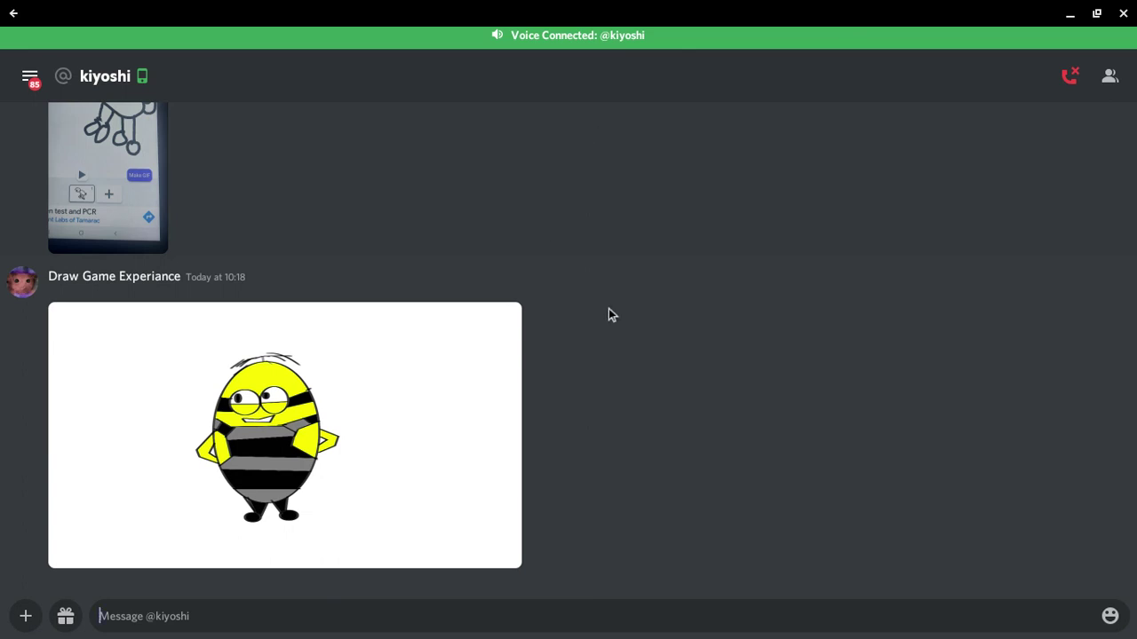
pyautogui.click(435, 512)
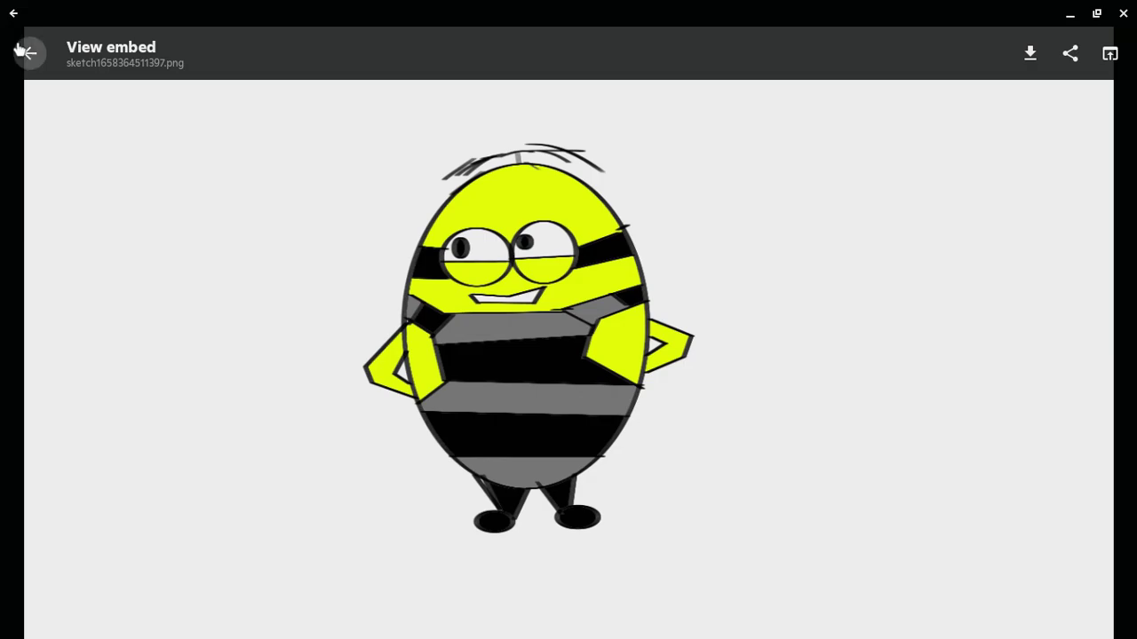
pyautogui.click(28, 53)
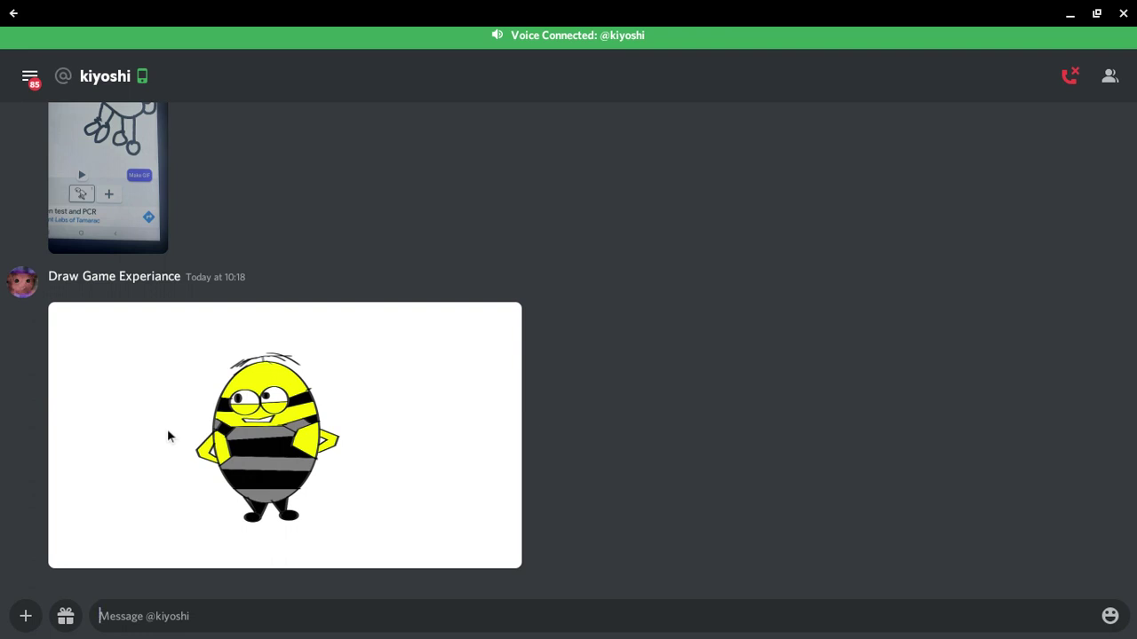
# Browse the server emoji collections in the message emoji picker, and close it.
pyautogui.click(1109, 615)
pyautogui.scroll(-3, 727, 477)
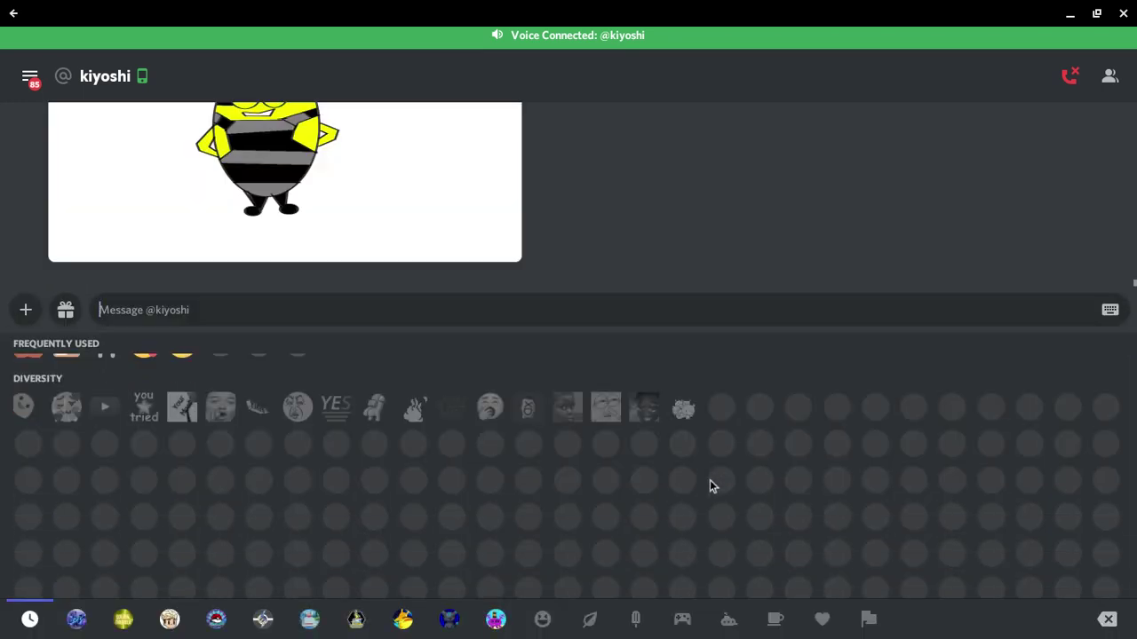
pyautogui.scroll(-5, 683, 503)
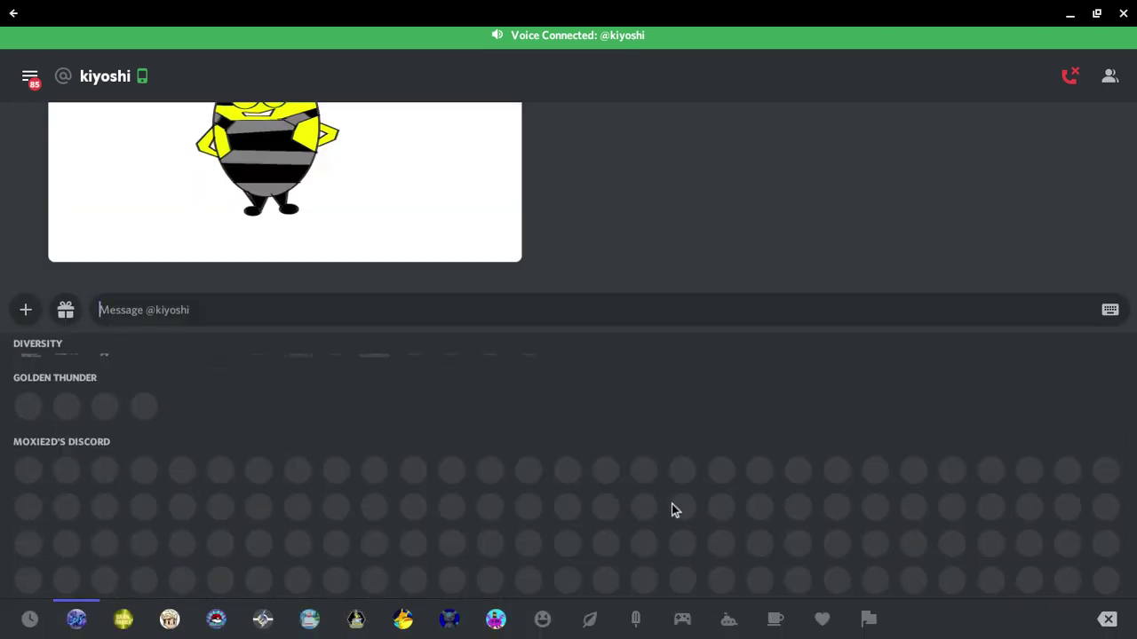
pyautogui.scroll(-1, 98, 444)
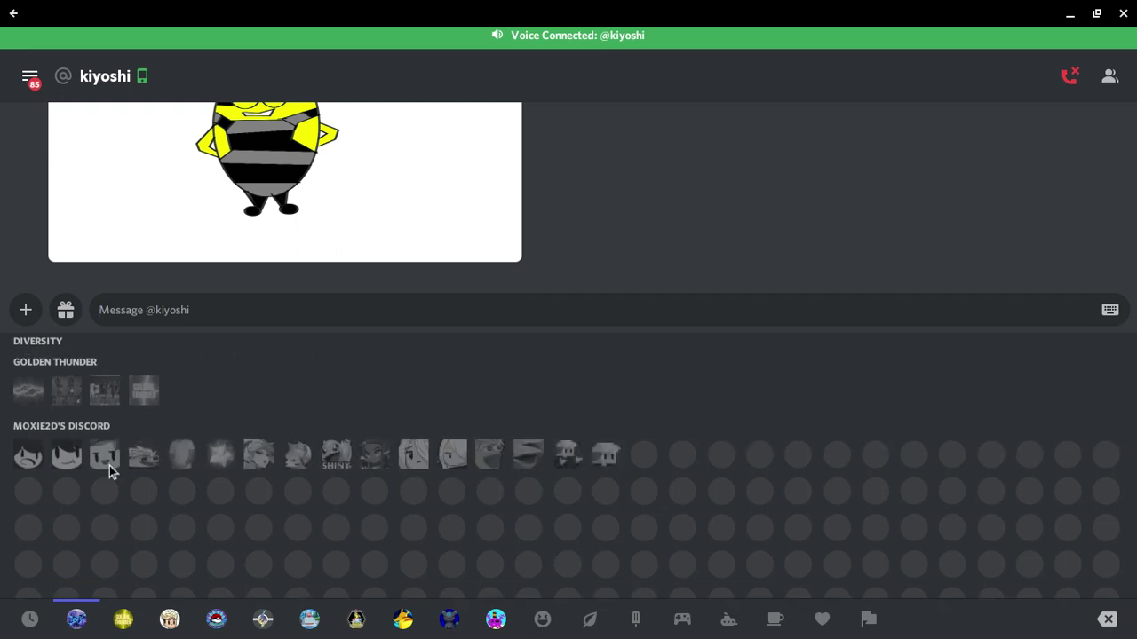
pyautogui.scroll(-1, 109, 465)
pyautogui.scroll(-5, 109, 465)
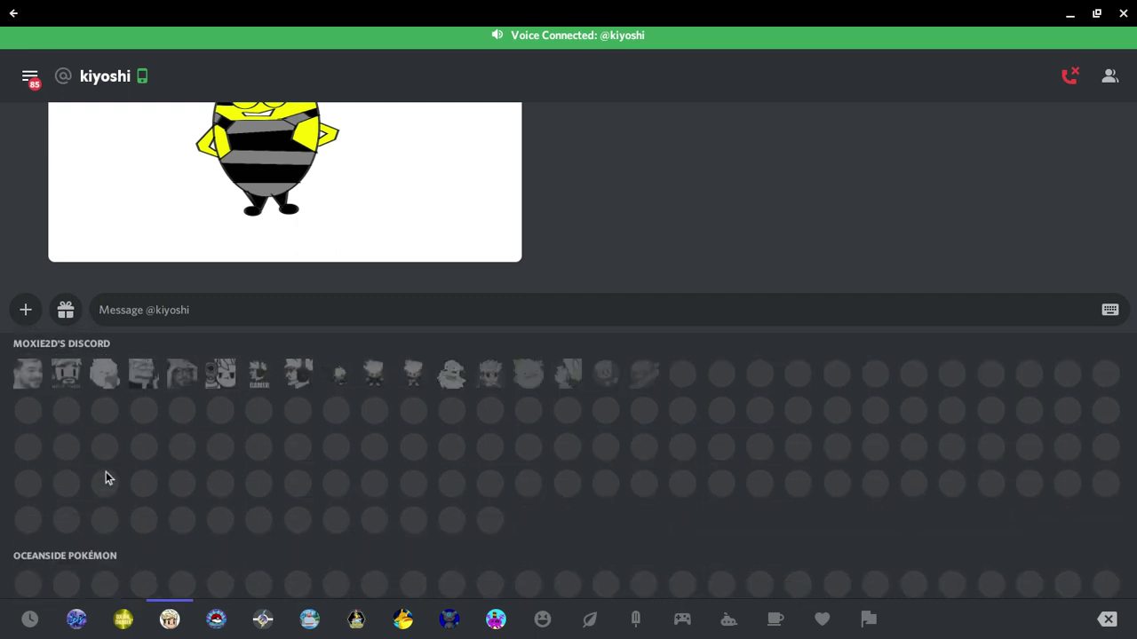
pyautogui.scroll(-10, 233, 402)
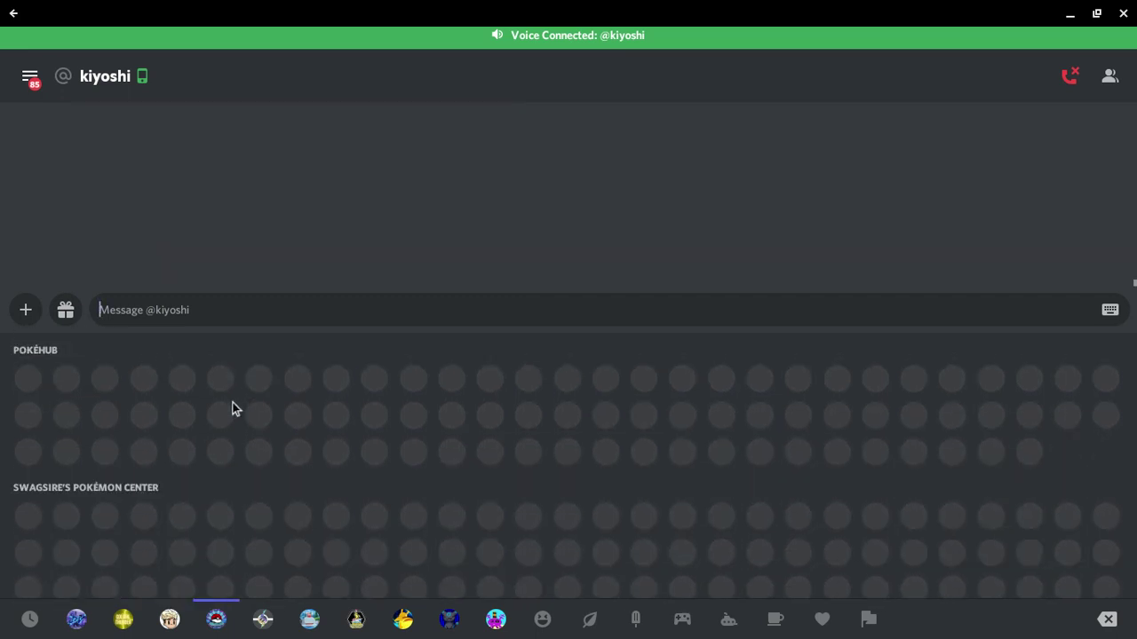
pyautogui.click(404, 202)
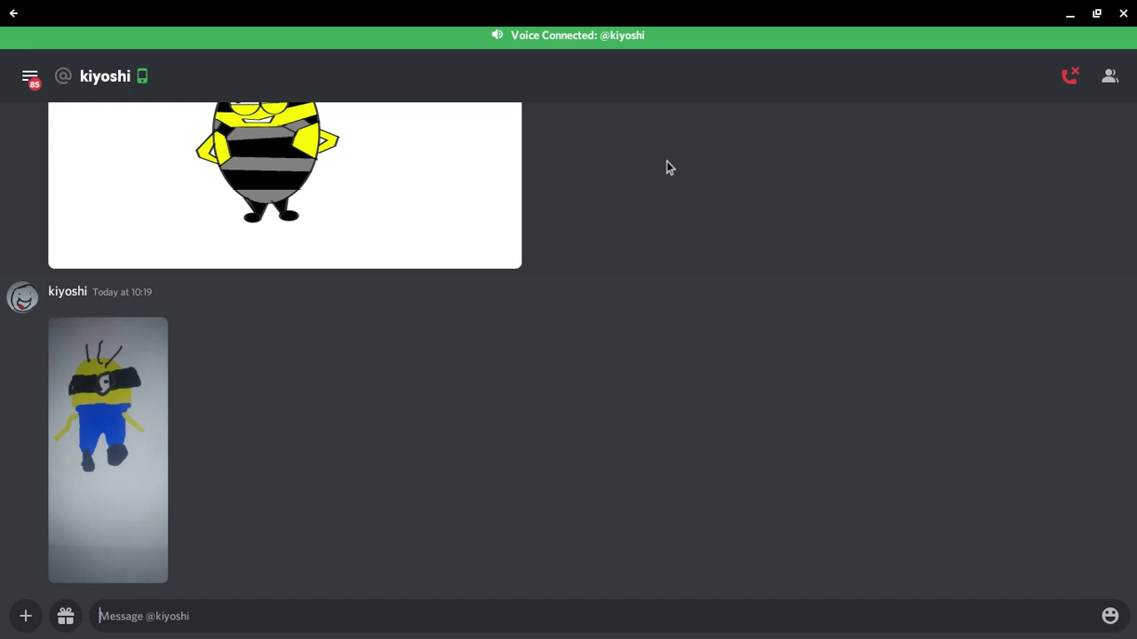
pyautogui.scroll(-1, 706, 226)
pyautogui.scroll(1, 702, 262)
pyautogui.scroll(-1, 689, 280)
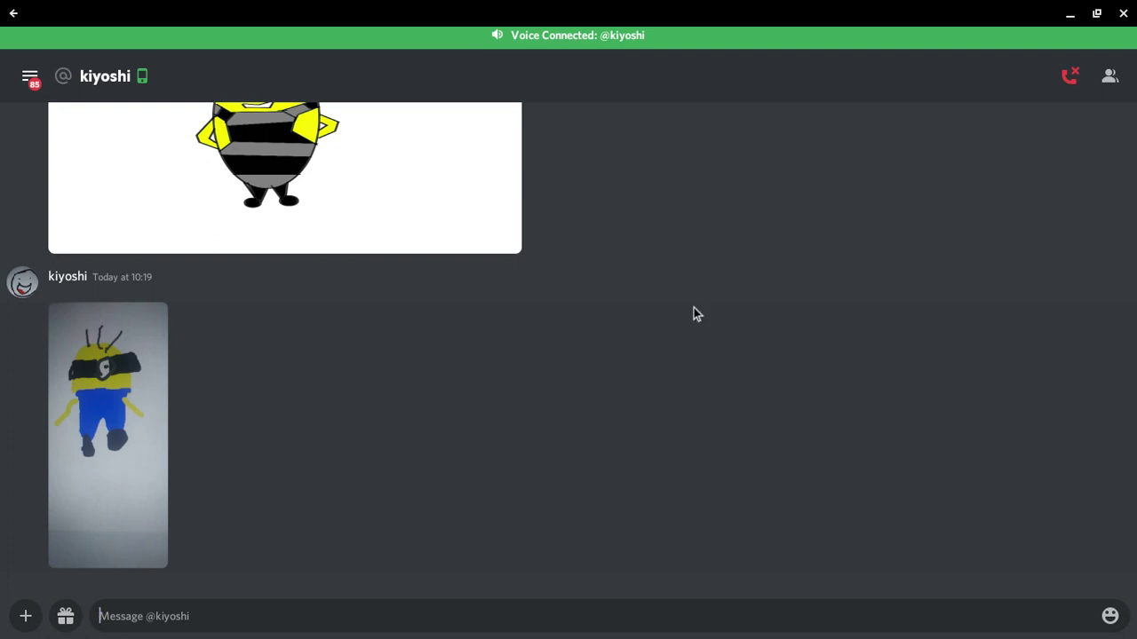
# Switch to Chrome, search Google for "popular" and look through the results.
pyautogui.press('super')
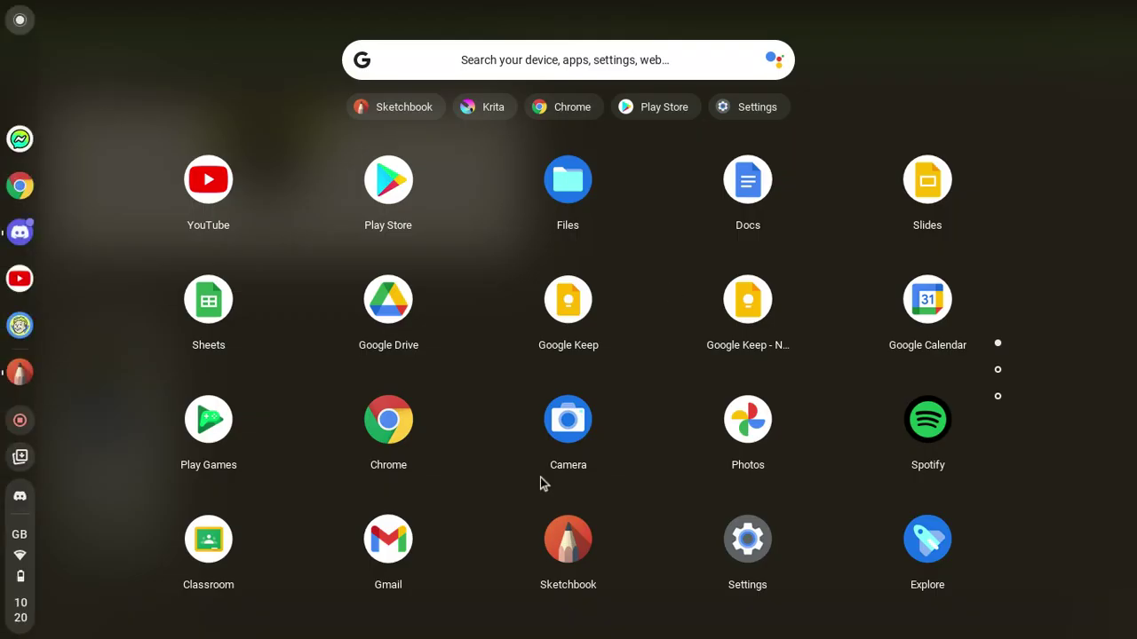
pyautogui.click(390, 416)
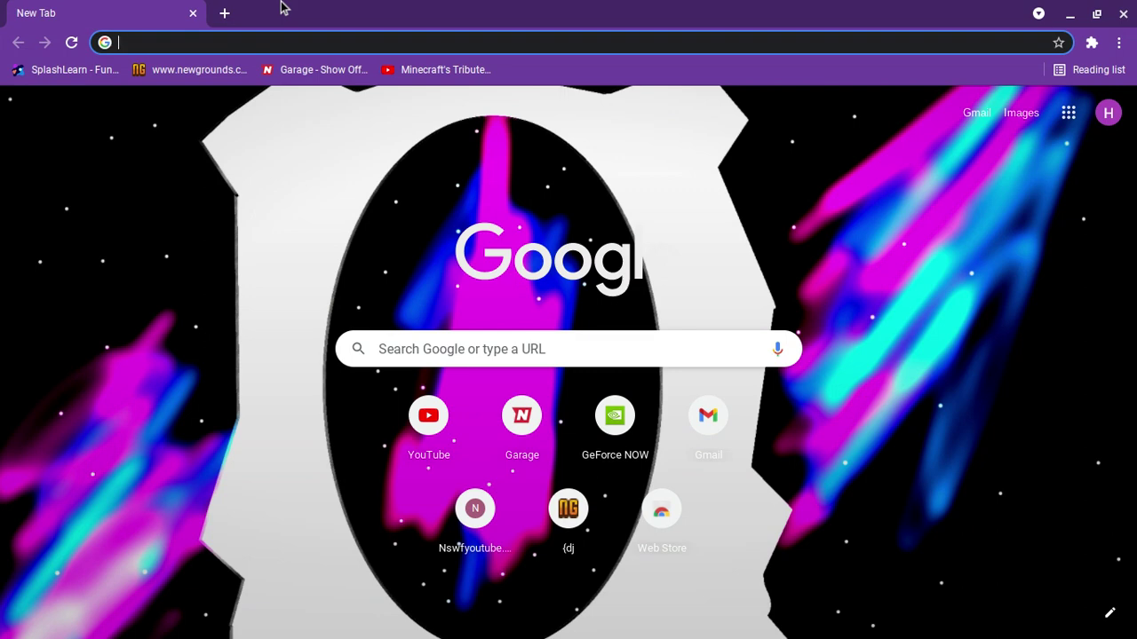
pyautogui.write('popular')
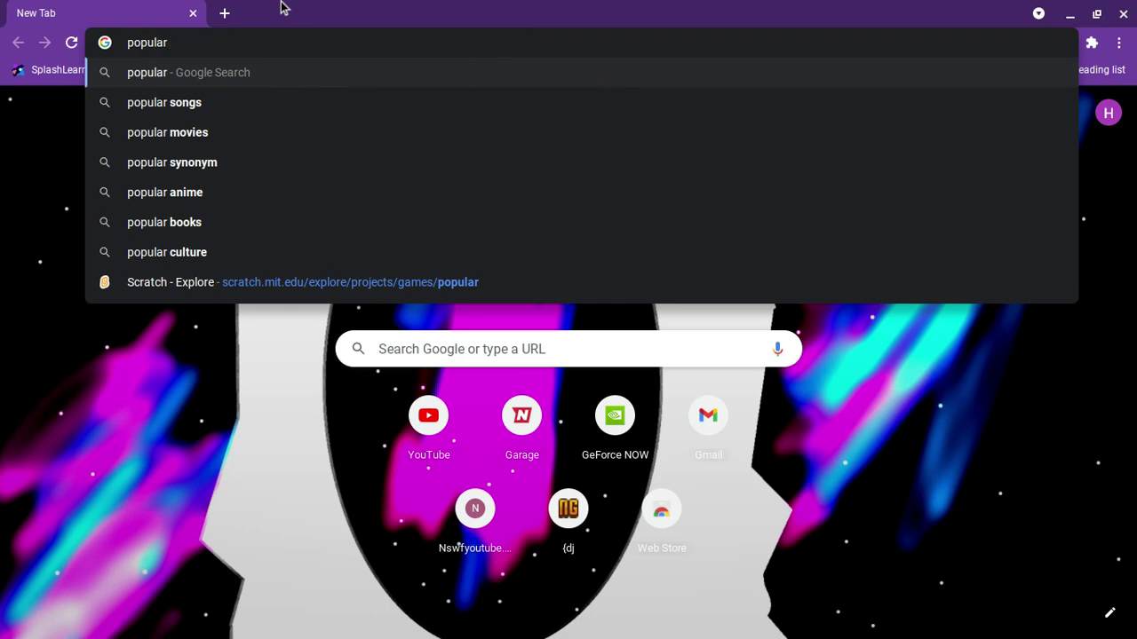
pyautogui.press('Return')
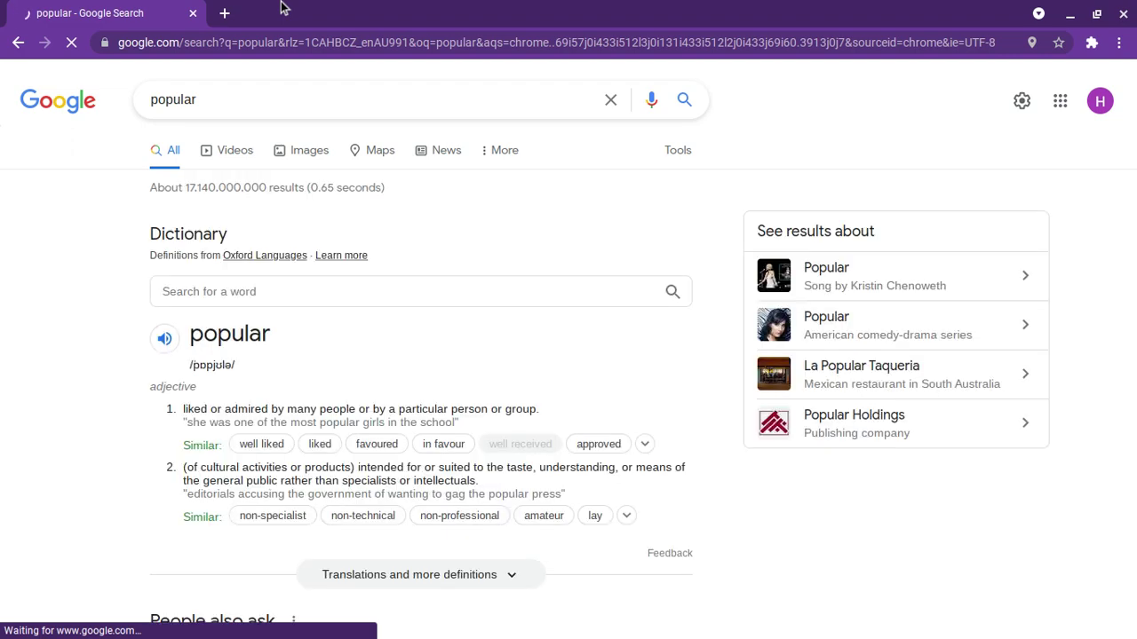
pyautogui.scroll(-3, 206, 226)
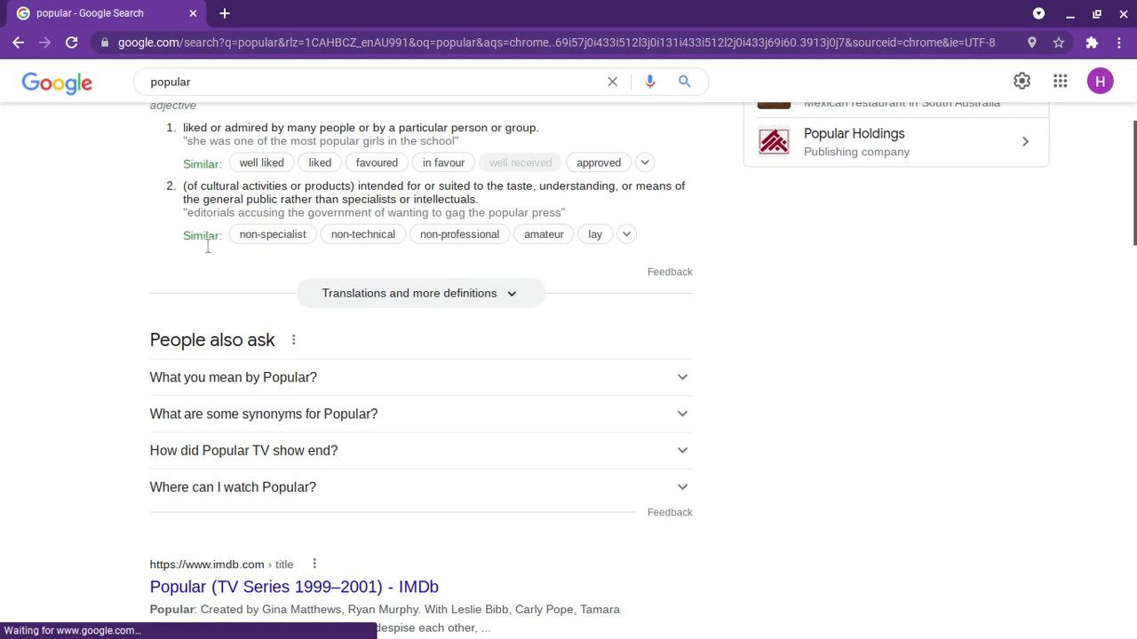
# Look through the video and image results for "popular", and close the browser.
pyautogui.scroll(4, 206, 246)
pyautogui.click(245, 157)
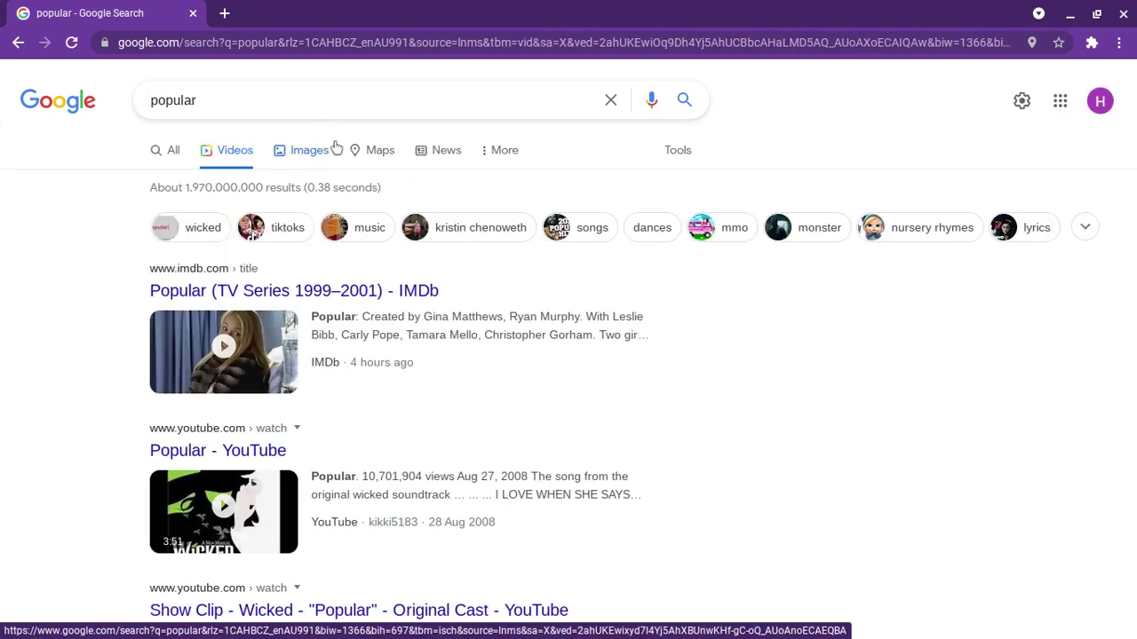
pyautogui.click(335, 146)
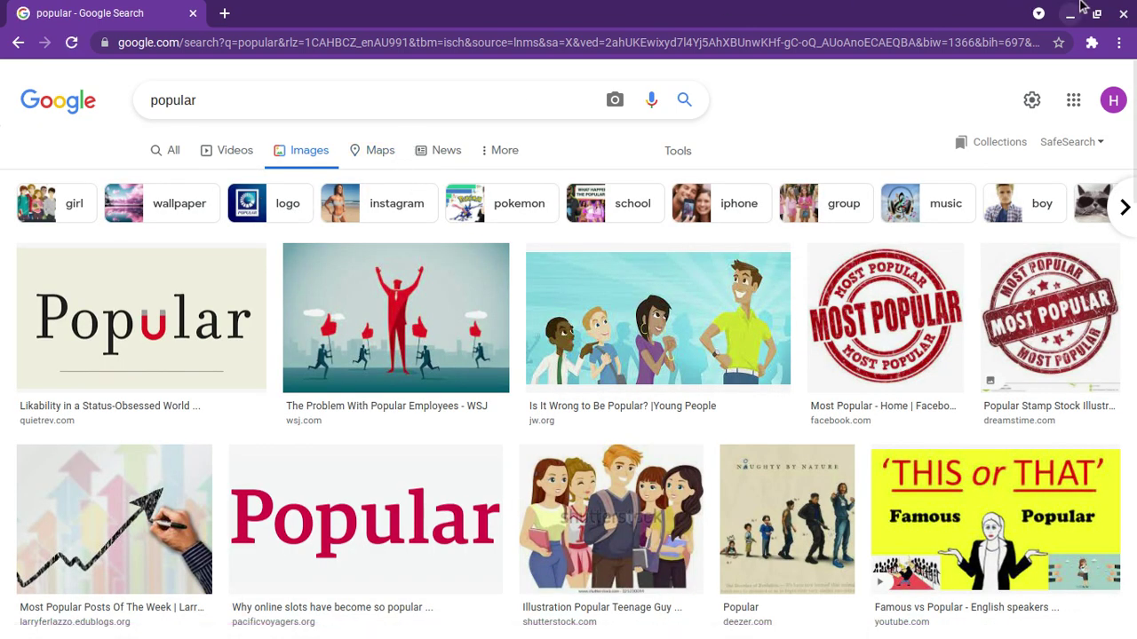
pyautogui.click(1124, 14)
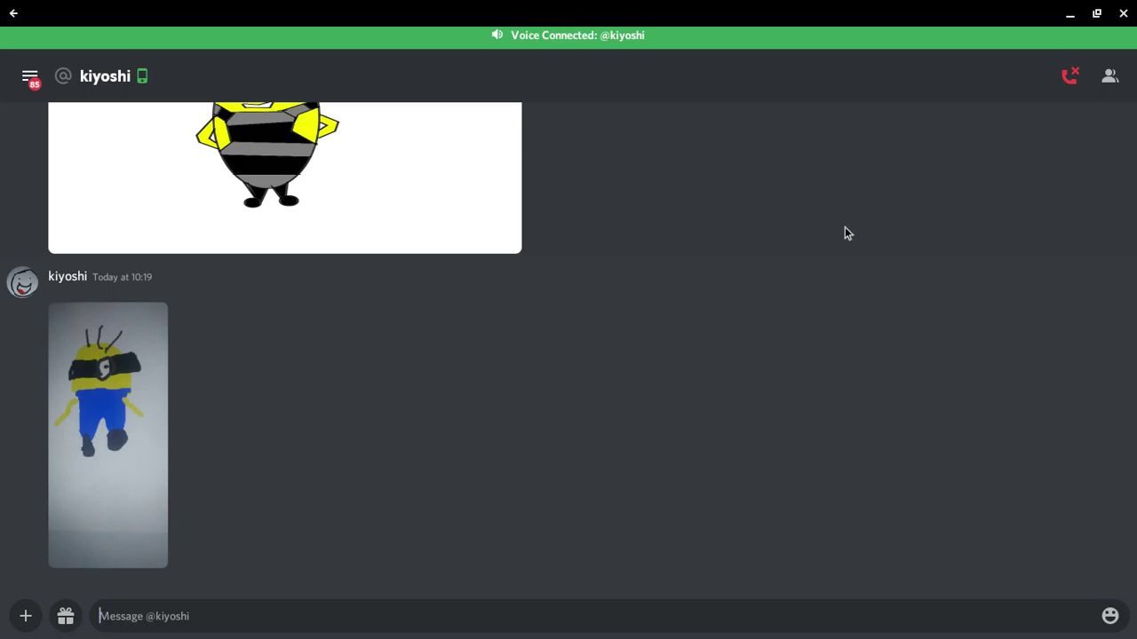
# Switch to Sketchbook and create a new 1366 × 768 sketch with proportions kept, discarding the current striped character sketch.
pyautogui.press('super')
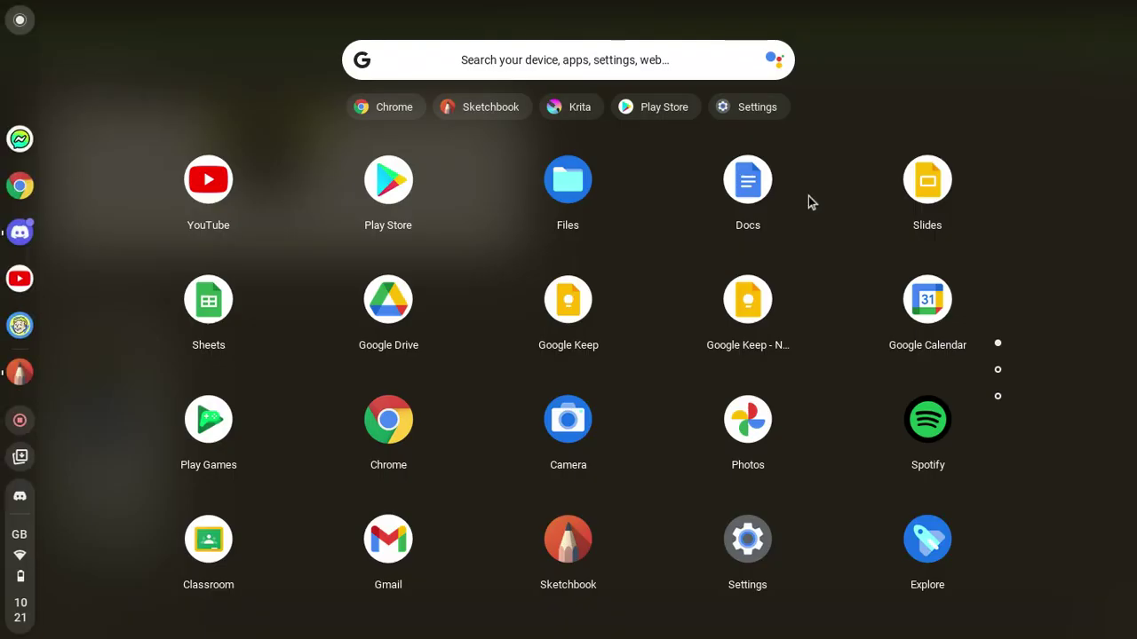
pyautogui.click(19, 374)
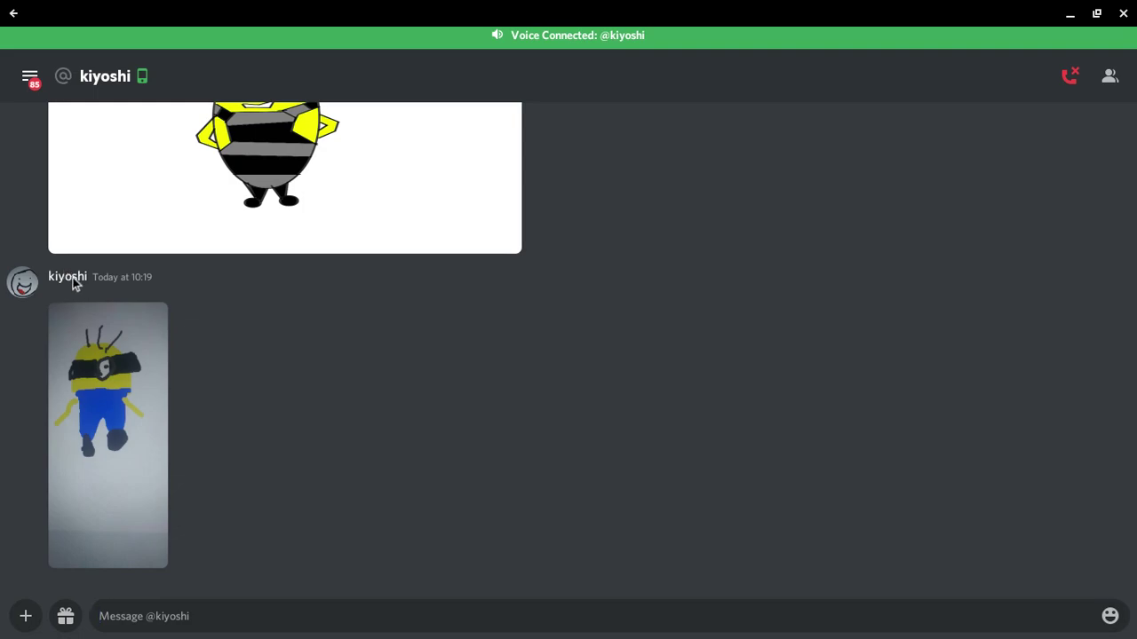
pyautogui.press('super')
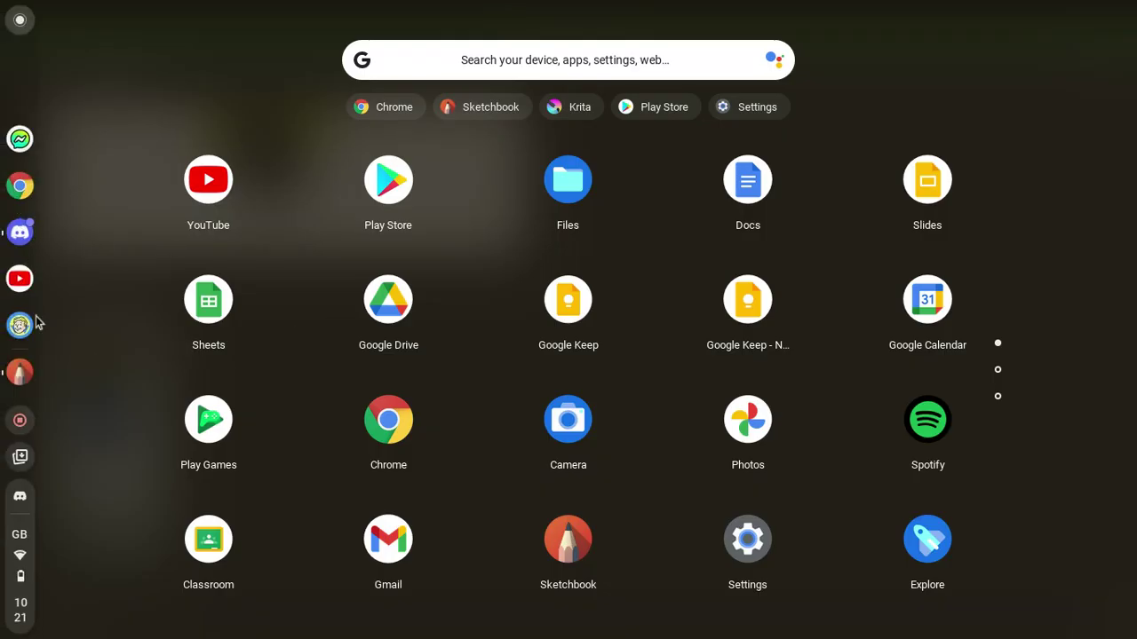
pyautogui.click(22, 373)
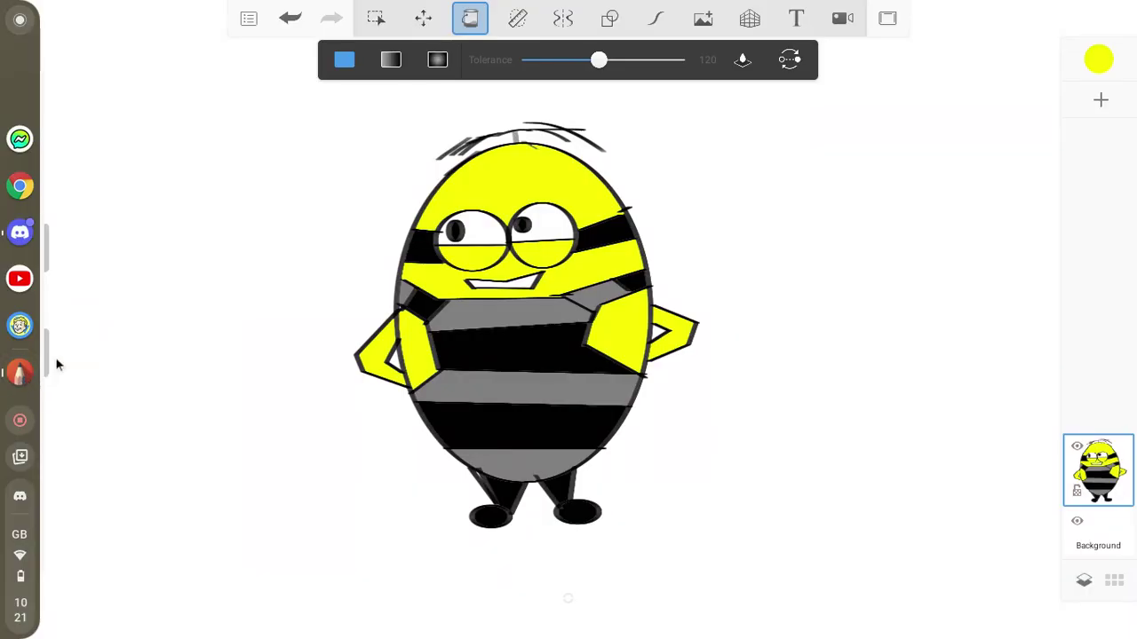
pyautogui.rightClick(507, 325)
pyautogui.click(537, 360)
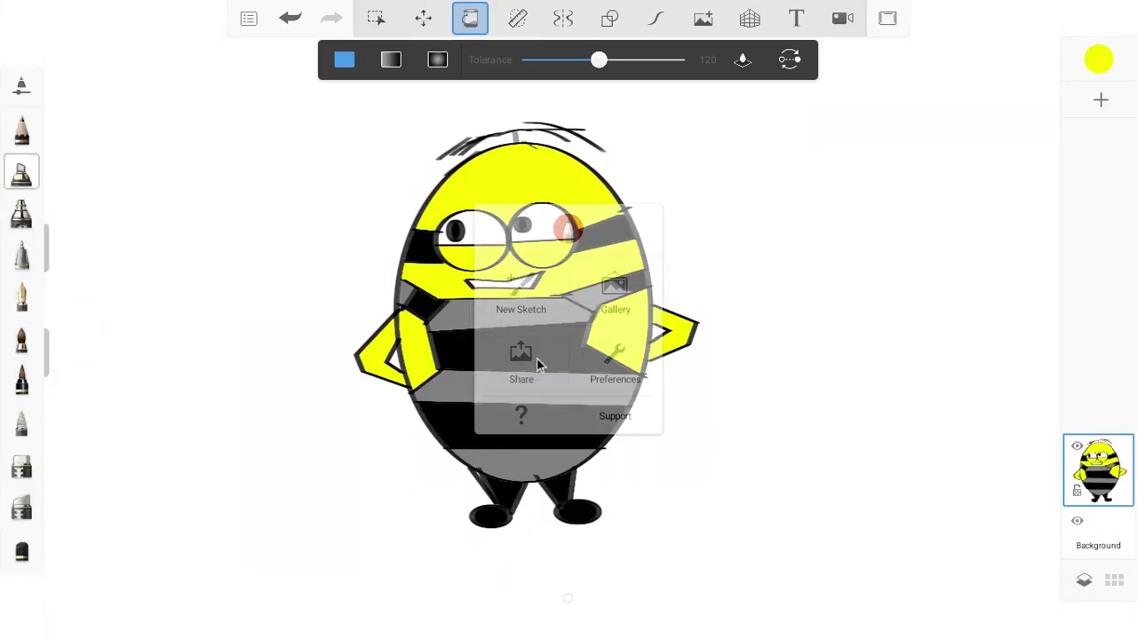
pyautogui.click(543, 264)
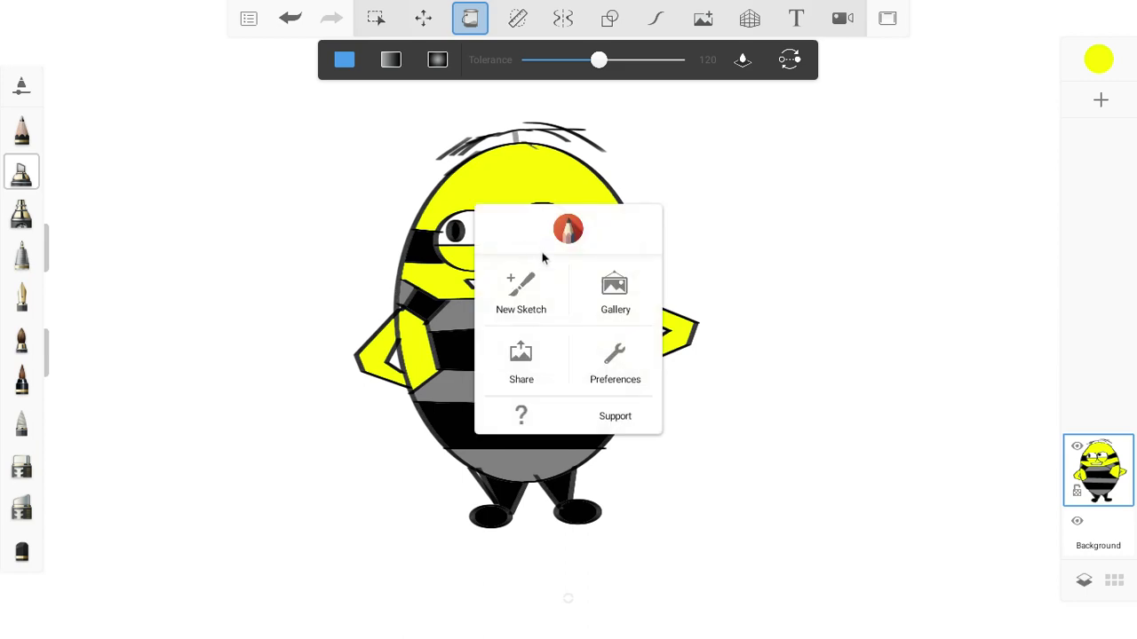
pyautogui.click(530, 287)
pyautogui.click(581, 337)
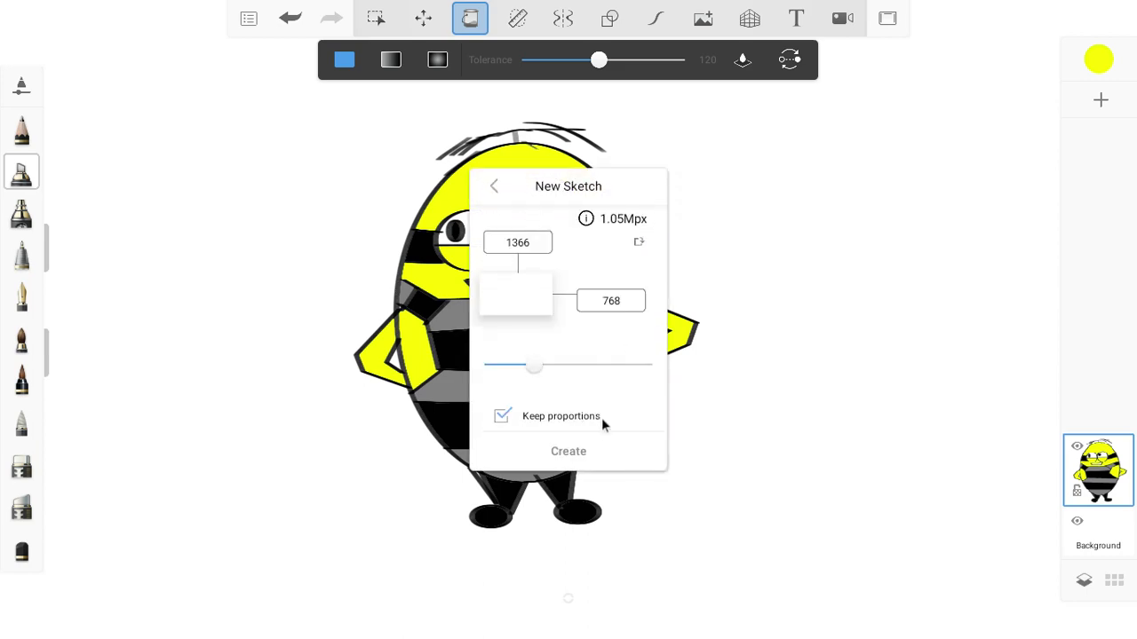
pyautogui.click(582, 448)
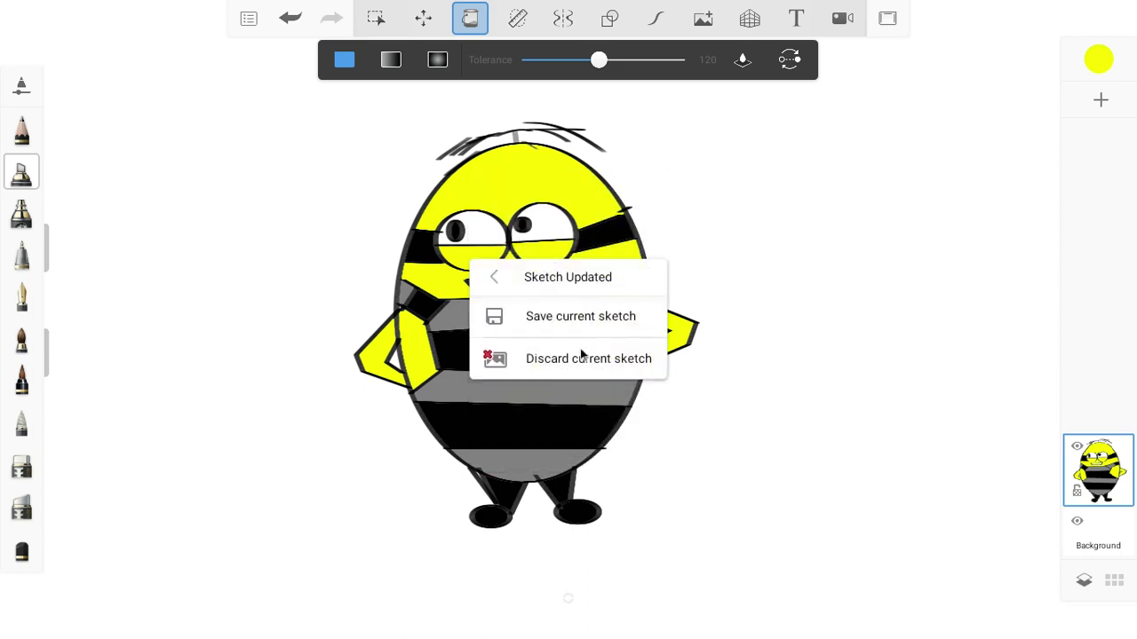
pyautogui.click(581, 356)
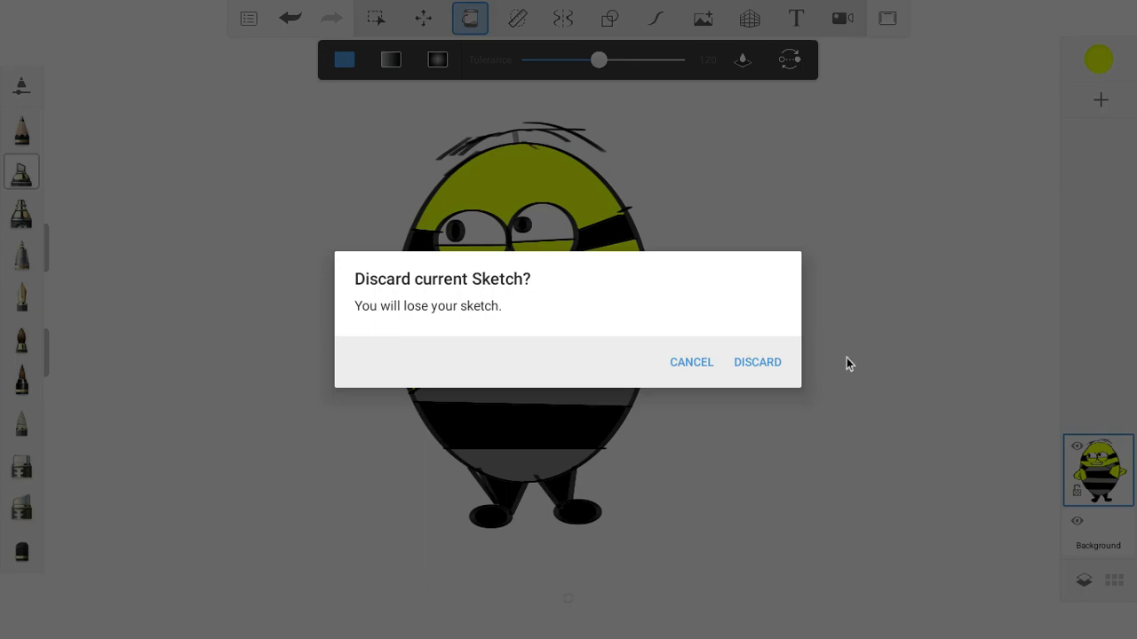
pyautogui.click(760, 362)
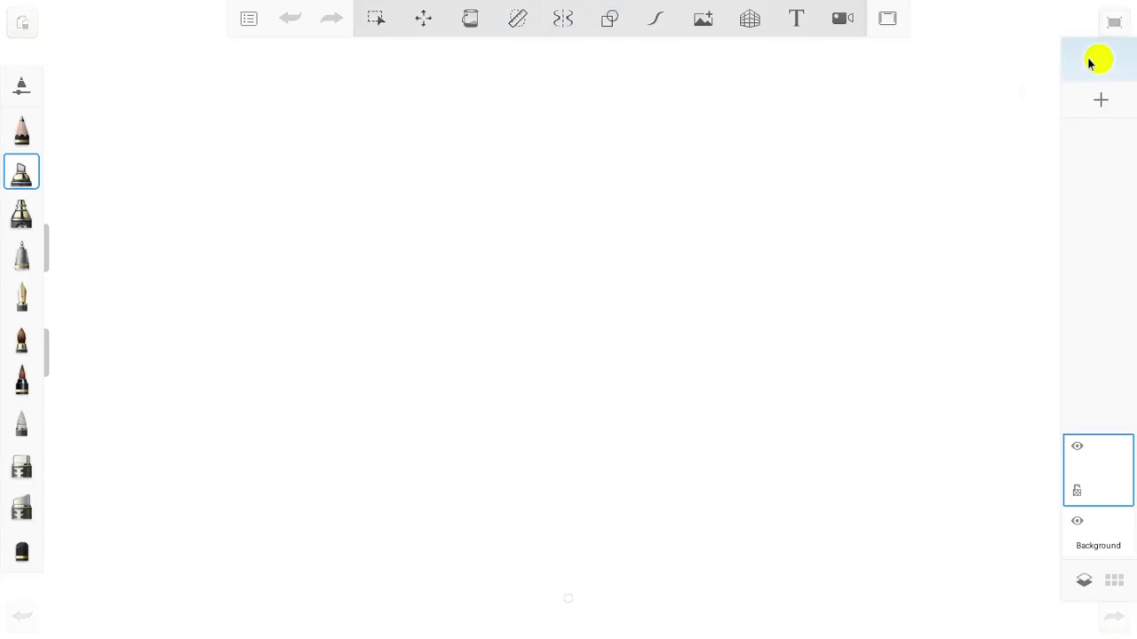
# Set the drawing colour to black (000000) and choose the Oval shape.
pyautogui.click(1090, 62)
pyautogui.click(929, 328)
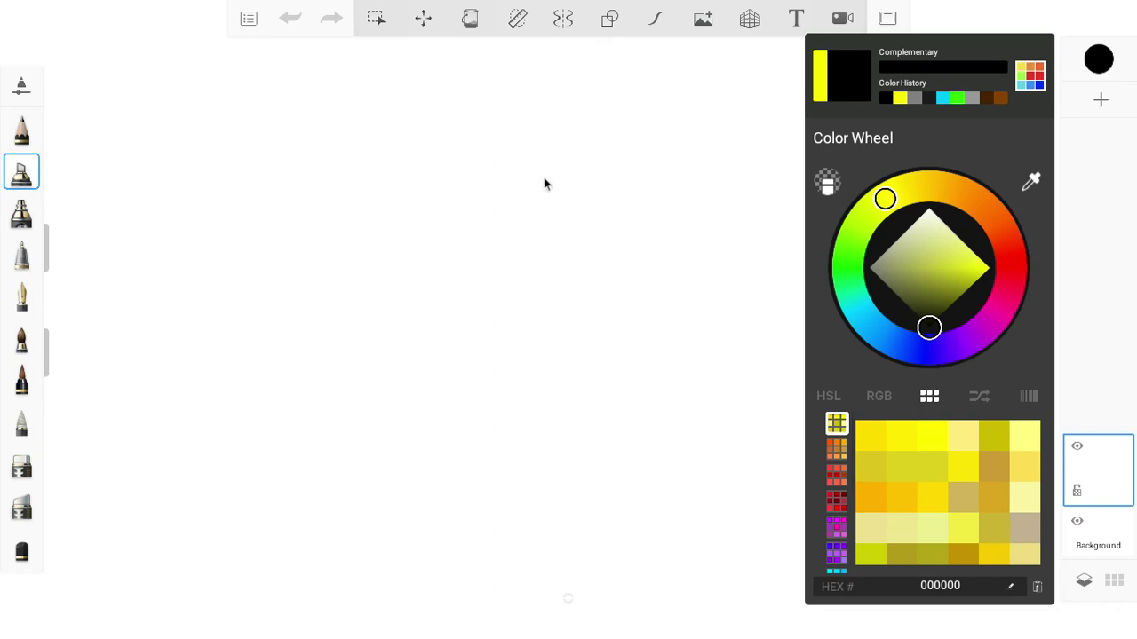
pyautogui.click(611, 18)
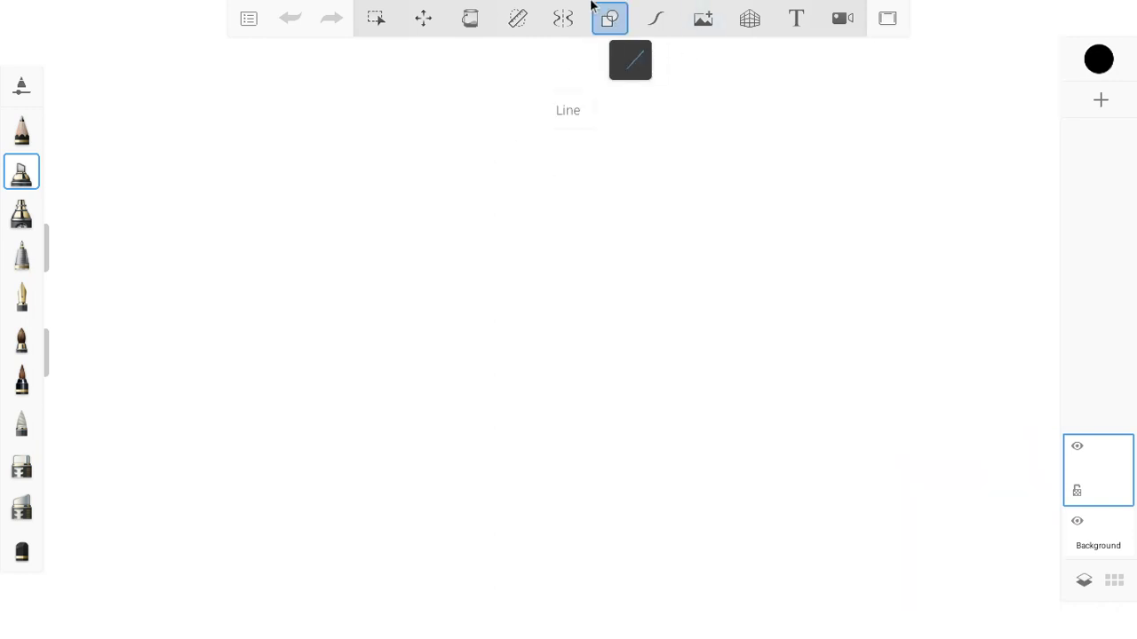
pyautogui.click(574, 69)
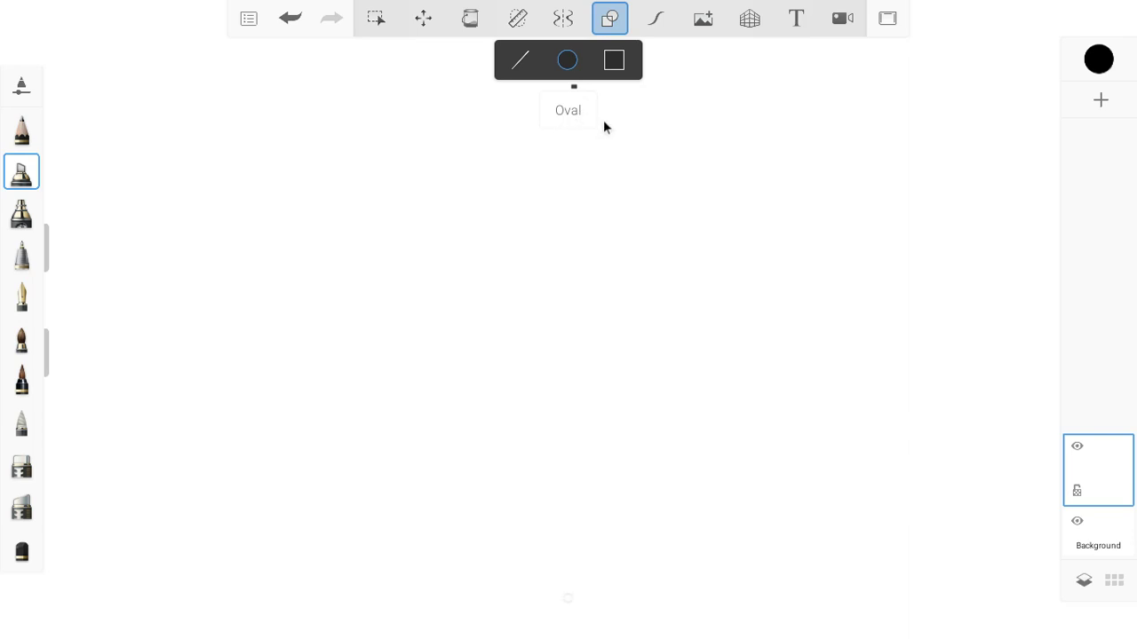
pyautogui.moveTo(548, 194); pyautogui.dragTo(584, 477)
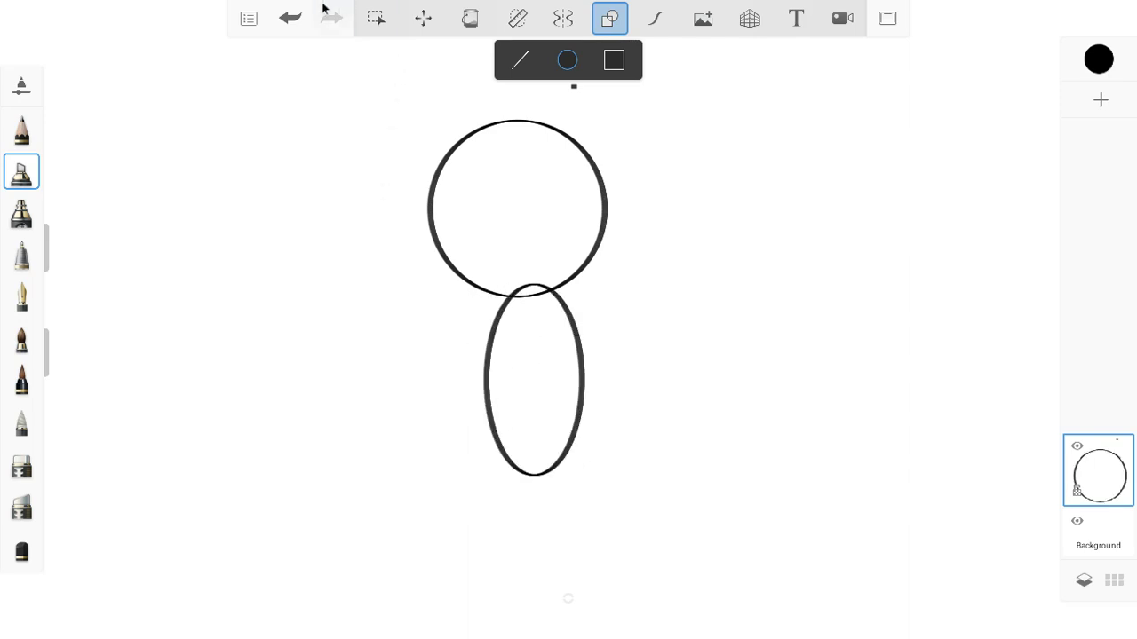
pyautogui.click(249, 18)
pyautogui.click(319, 62)
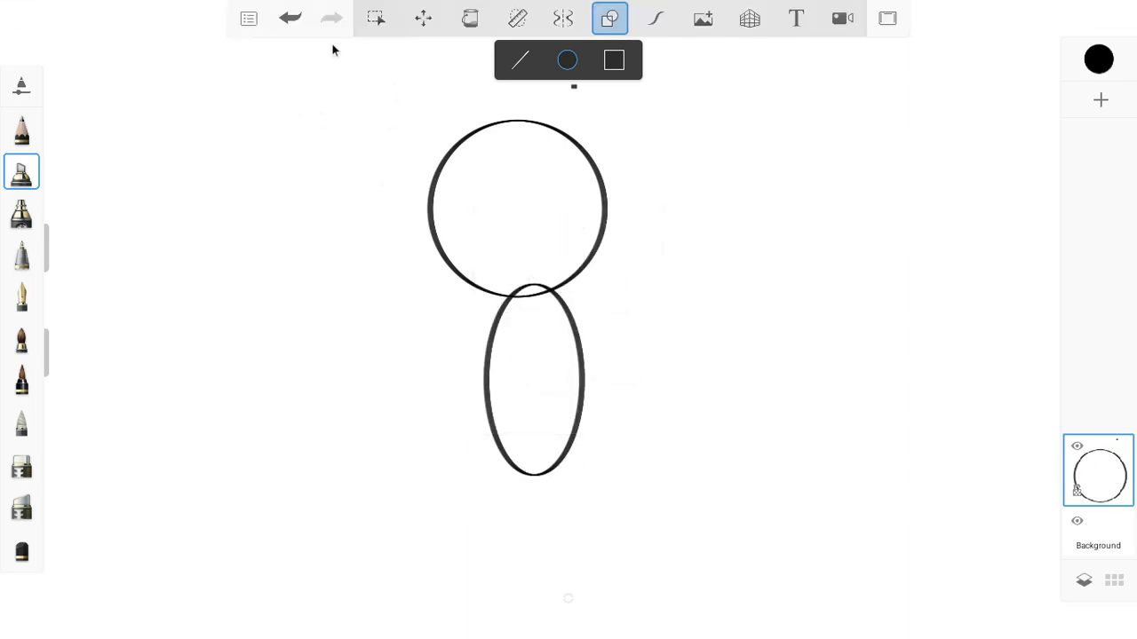
pyautogui.click(290, 16)
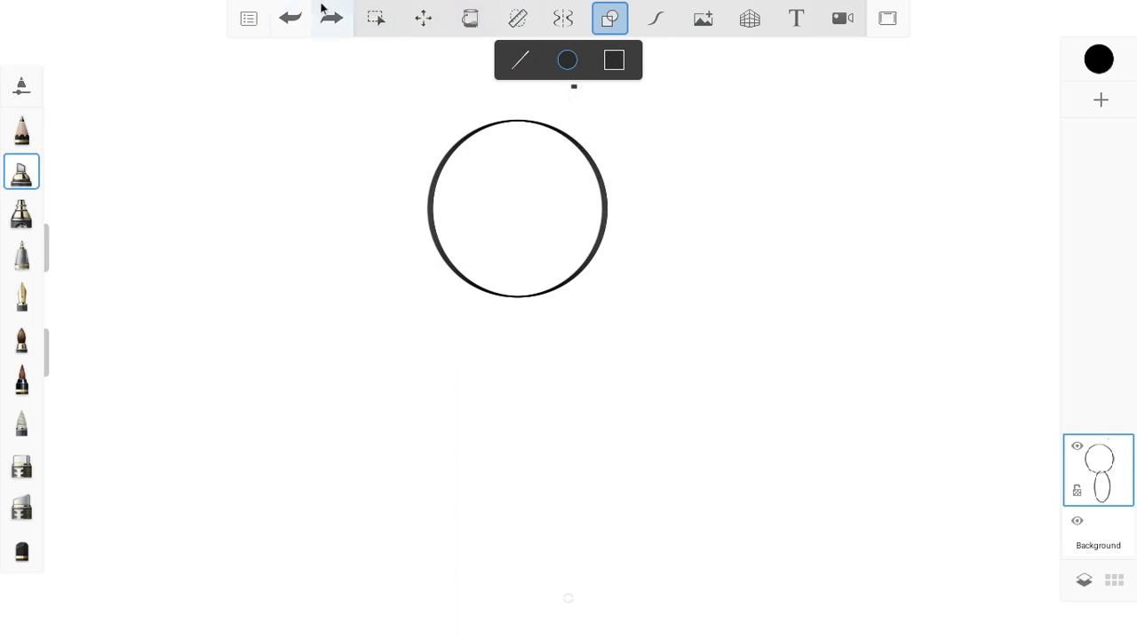
pyautogui.click(291, 17)
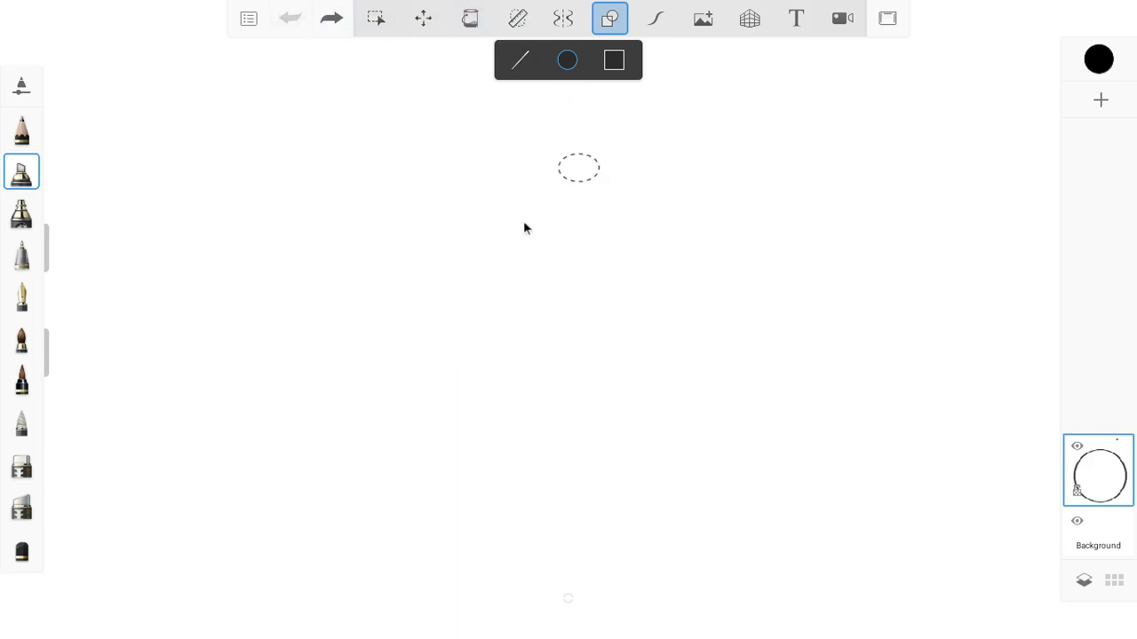
# Draw a circle for the head and outline a rounded-bottom body beneath it with straight lines.
pyautogui.moveTo(524, 228); pyautogui.dragTo(439, 311)
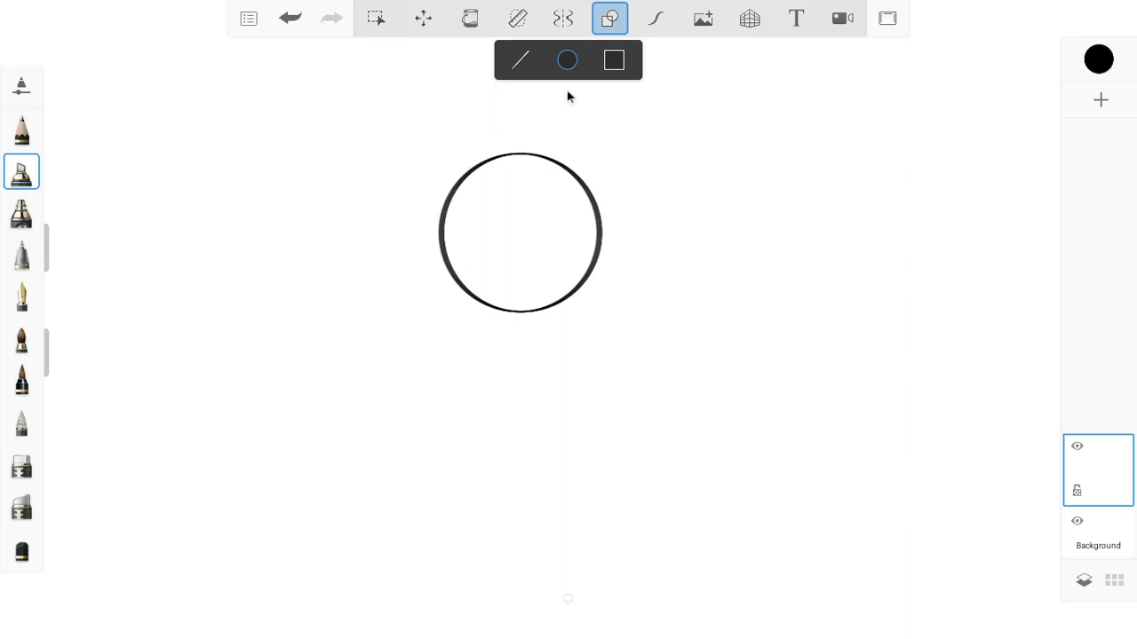
pyautogui.click(524, 60)
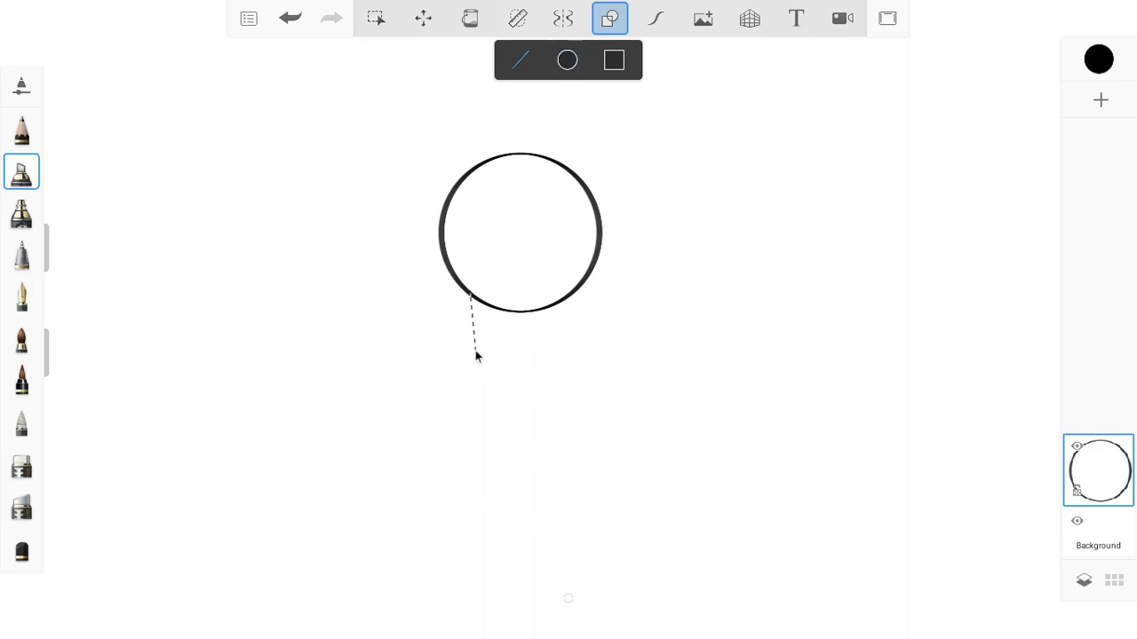
pyautogui.moveTo(476, 355); pyautogui.dragTo(475, 351)
pyautogui.moveTo(500, 404)
pyautogui.mouseDown()
pyautogui.moveTo(519, 417)
pyautogui.moveTo(552, 416)
pyautogui.moveTo(591, 368)
pyautogui.moveTo(583, 277)
pyautogui.mouseUp()
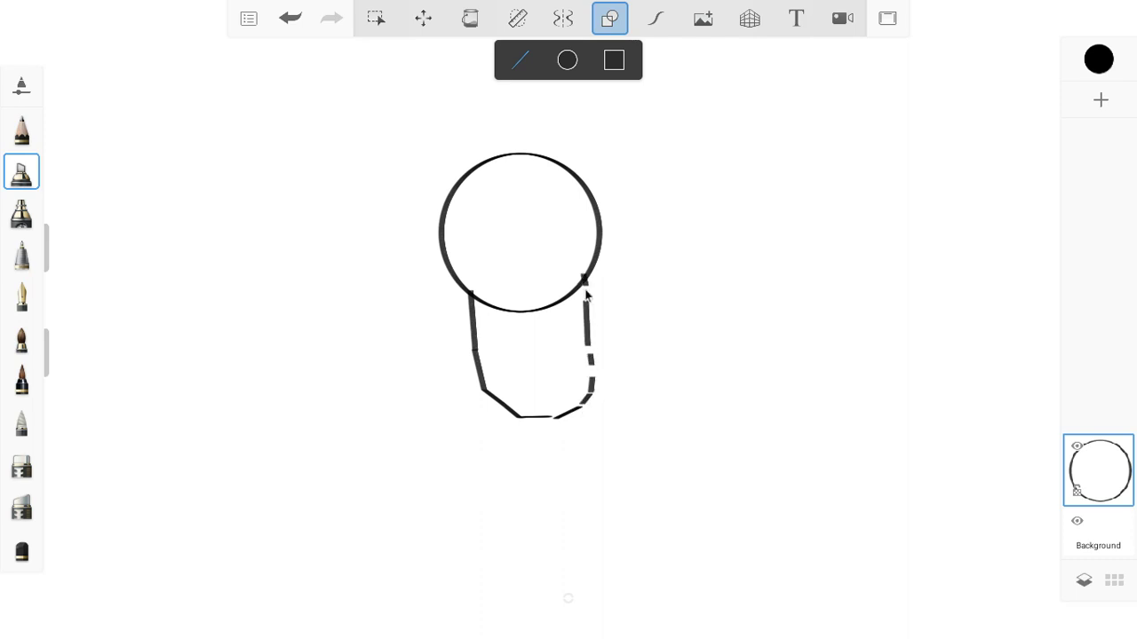
pyautogui.moveTo(592, 384)
pyautogui.mouseDown()
pyautogui.moveTo(592, 400)
pyautogui.moveTo(554, 416)
pyautogui.mouseUp()
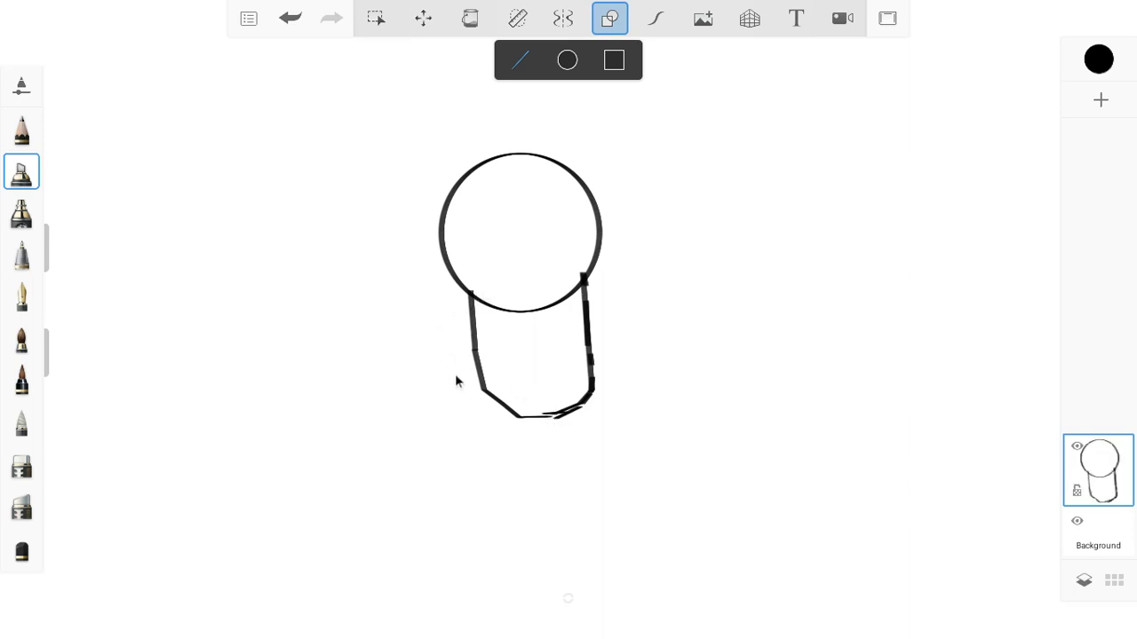
# Draw a zigzag tail on the left of the body and a long pointed left ear, redrawing the ear's lower edge.
pyautogui.moveTo(477, 371)
pyautogui.mouseDown()
pyautogui.moveTo(433, 369)
pyautogui.moveTo(455, 363)
pyautogui.moveTo(452, 382)
pyautogui.moveTo(439, 381)
pyautogui.moveTo(419, 361)
pyautogui.moveTo(388, 357)
pyautogui.moveTo(376, 336)
pyautogui.moveTo(329, 320)
pyautogui.moveTo(316, 339)
pyautogui.moveTo(308, 271)
pyautogui.moveTo(394, 287)
pyautogui.moveTo(403, 325)
pyautogui.moveTo(479, 375)
pyautogui.mouseUp()
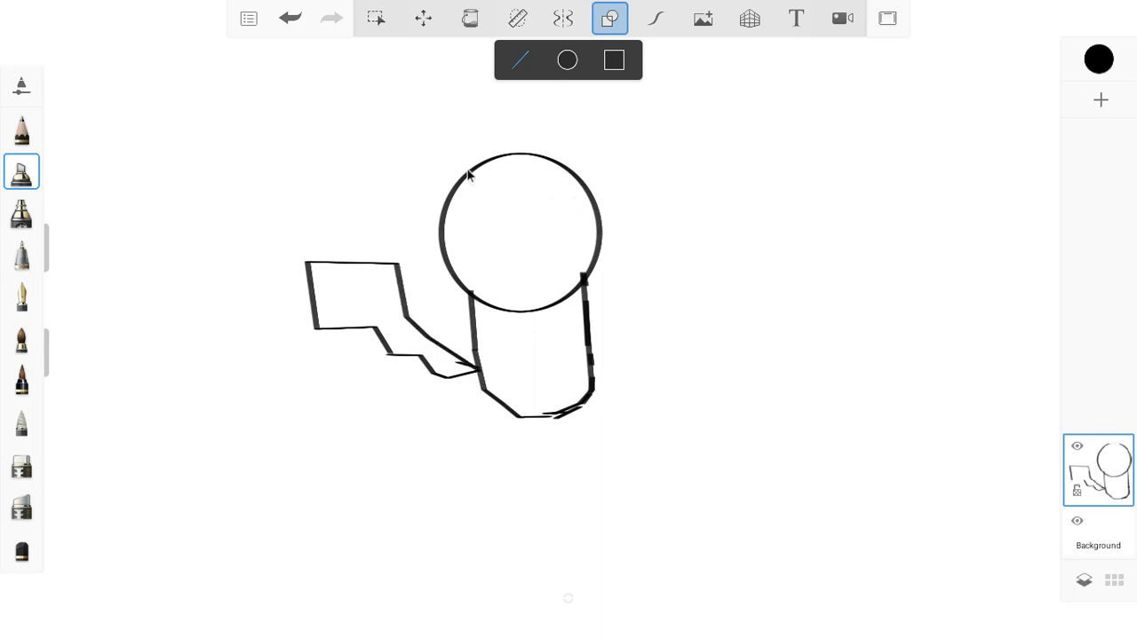
pyautogui.moveTo(471, 168)
pyautogui.mouseDown()
pyautogui.moveTo(406, 92)
pyautogui.moveTo(386, 101)
pyautogui.moveTo(457, 203)
pyautogui.mouseUp()
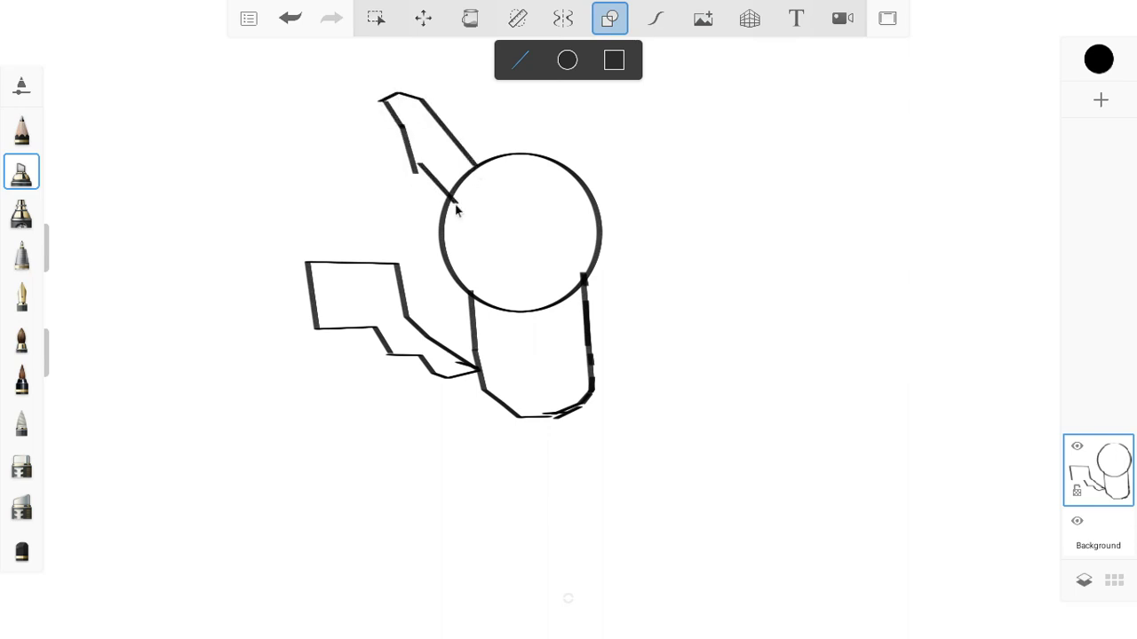
pyautogui.click(307, 10)
pyautogui.click(307, 10)
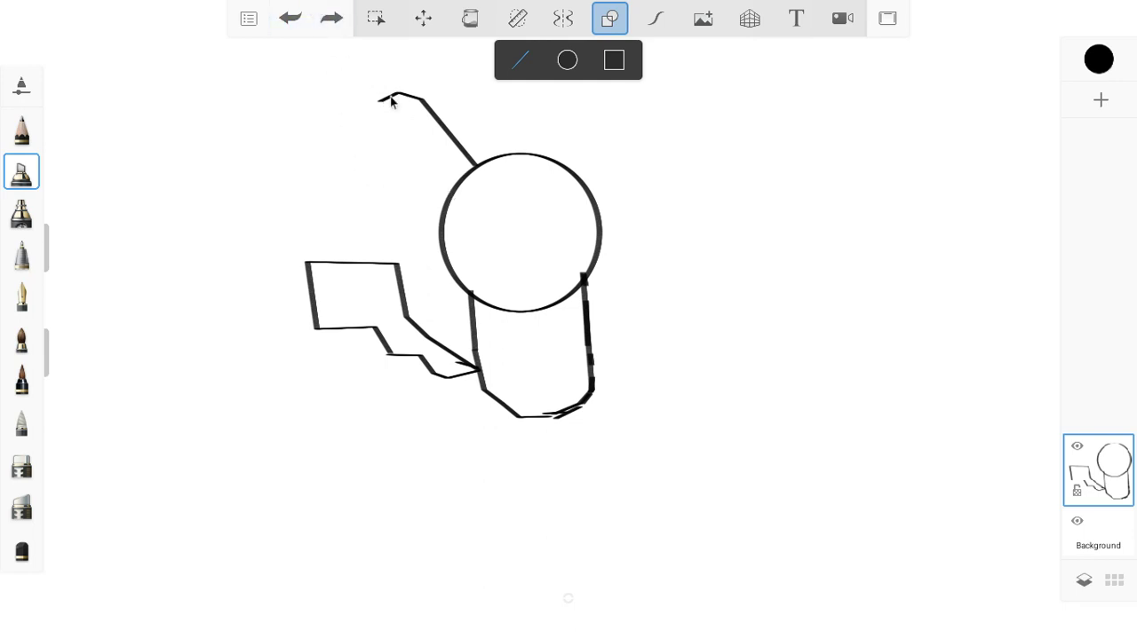
pyautogui.moveTo(391, 102); pyautogui.dragTo(412, 131)
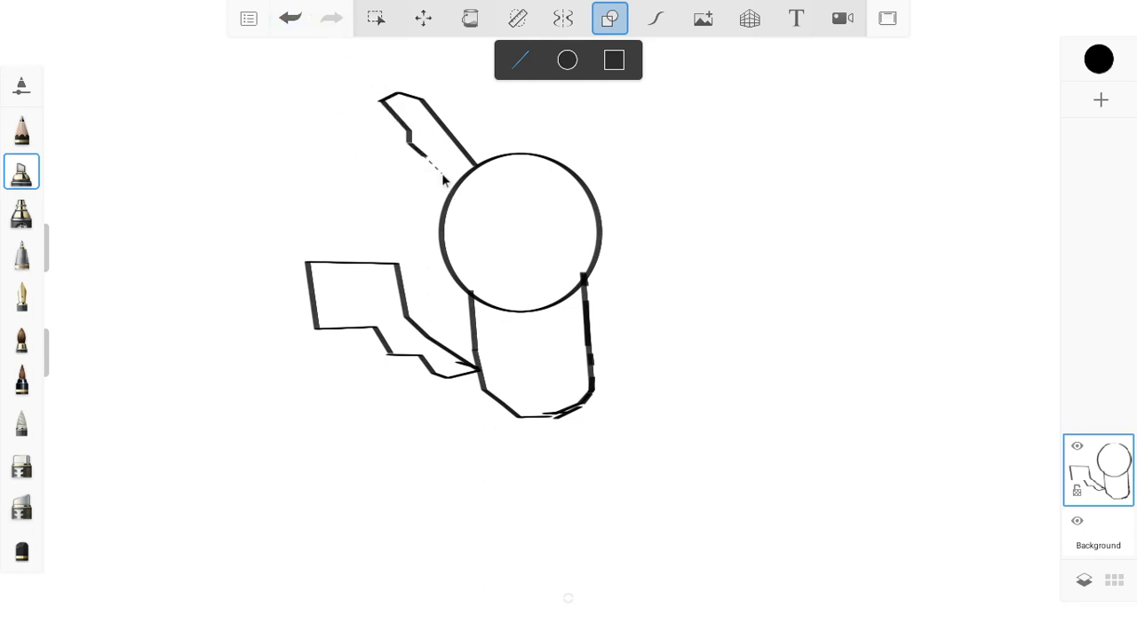
pyautogui.moveTo(446, 187); pyautogui.dragTo(457, 188)
# Draw a matching long pointed ear on the right of the head with straight lines.
pyautogui.moveTo(568, 177); pyautogui.dragTo(593, 142)
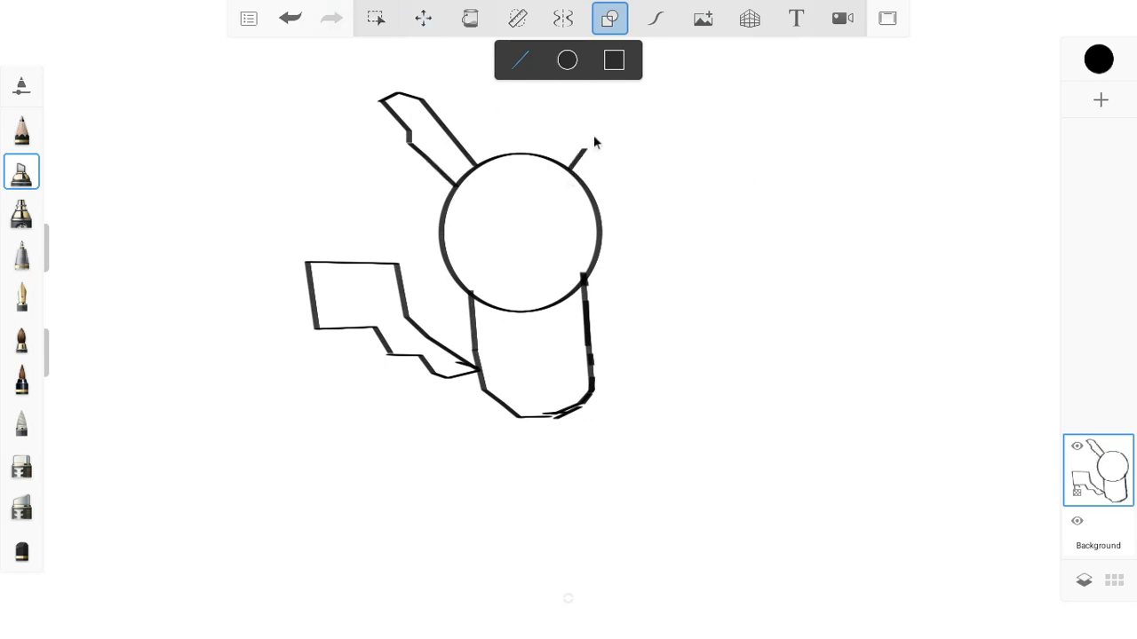
pyautogui.moveTo(623, 107)
pyautogui.mouseDown()
pyautogui.moveTo(661, 86)
pyautogui.moveTo(650, 122)
pyautogui.moveTo(587, 188)
pyautogui.mouseUp()
pyautogui.moveTo(590, 138); pyautogui.dragTo(575, 169)
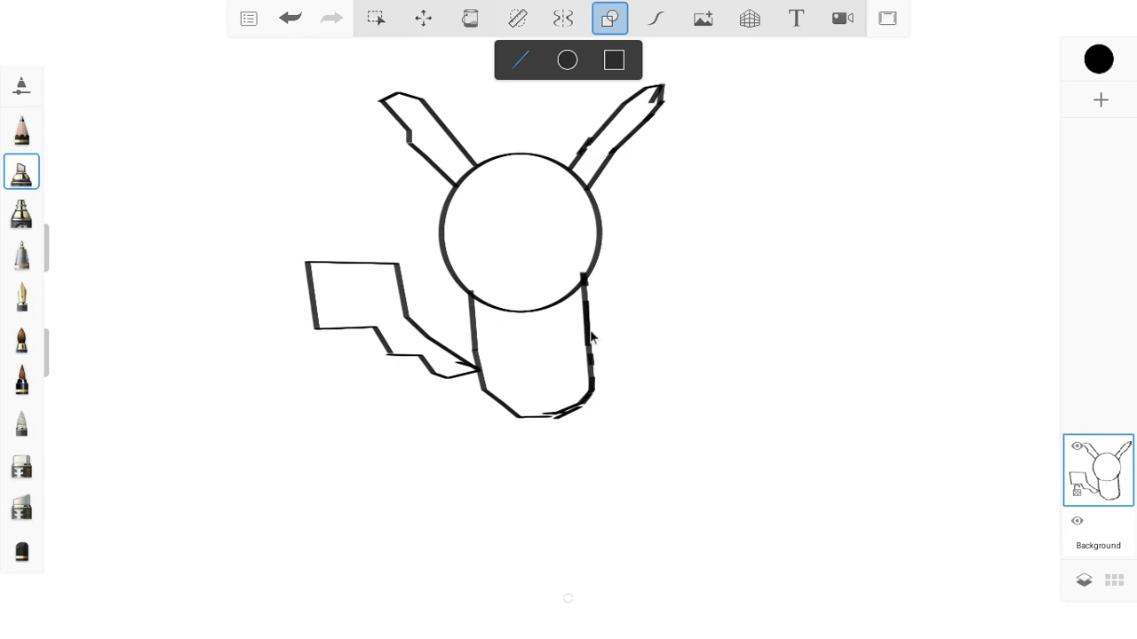
# Draw two short legs under the body and a small pointed arm on each side with straight lines.
pyautogui.moveTo(504, 410); pyautogui.dragTo(481, 449)
pyautogui.moveTo(493, 450)
pyautogui.mouseDown()
pyautogui.moveTo(535, 433)
pyautogui.moveTo(525, 437)
pyautogui.moveTo(531, 414)
pyautogui.moveTo(545, 450)
pyautogui.moveTo(568, 437)
pyautogui.moveTo(577, 447)
pyautogui.moveTo(586, 429)
pyautogui.moveTo(575, 411)
pyautogui.mouseUp()
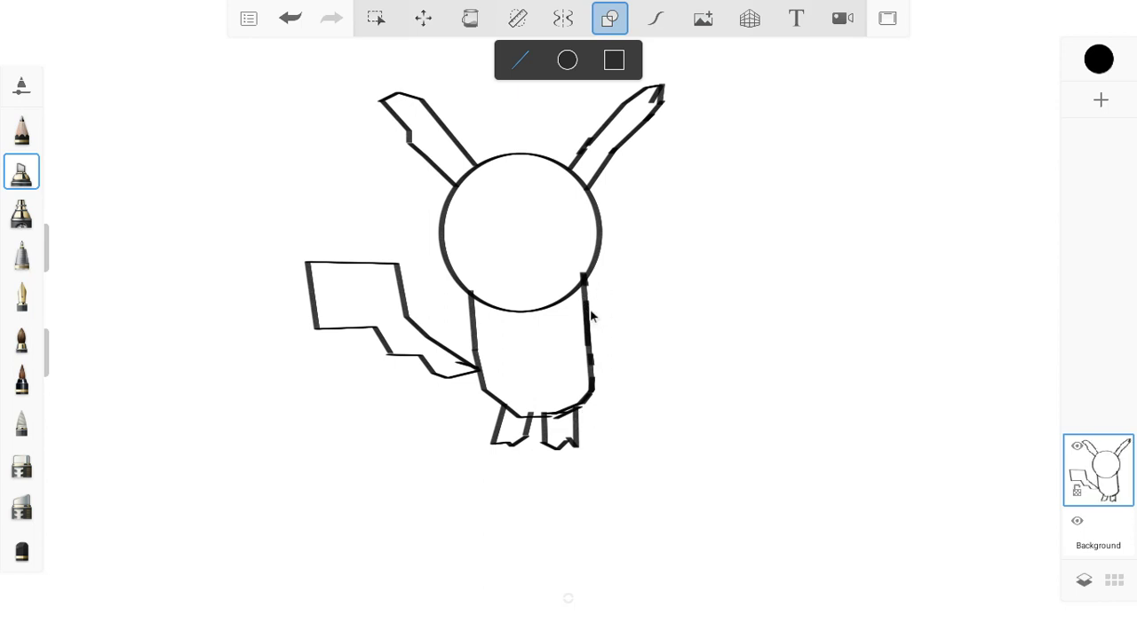
pyautogui.moveTo(589, 309)
pyautogui.mouseDown()
pyautogui.moveTo(611, 314)
pyautogui.moveTo(588, 334)
pyautogui.moveTo(582, 312)
pyautogui.mouseUp()
pyautogui.moveTo(471, 312)
pyautogui.mouseDown()
pyautogui.moveTo(452, 305)
pyautogui.moveTo(455, 321)
pyautogui.moveTo(446, 308)
pyautogui.moveTo(471, 316)
pyautogui.mouseUp()
# Draw the face with oval eyes, a small oval nose and a mouth made of straight lines.
pyautogui.click(568, 60)
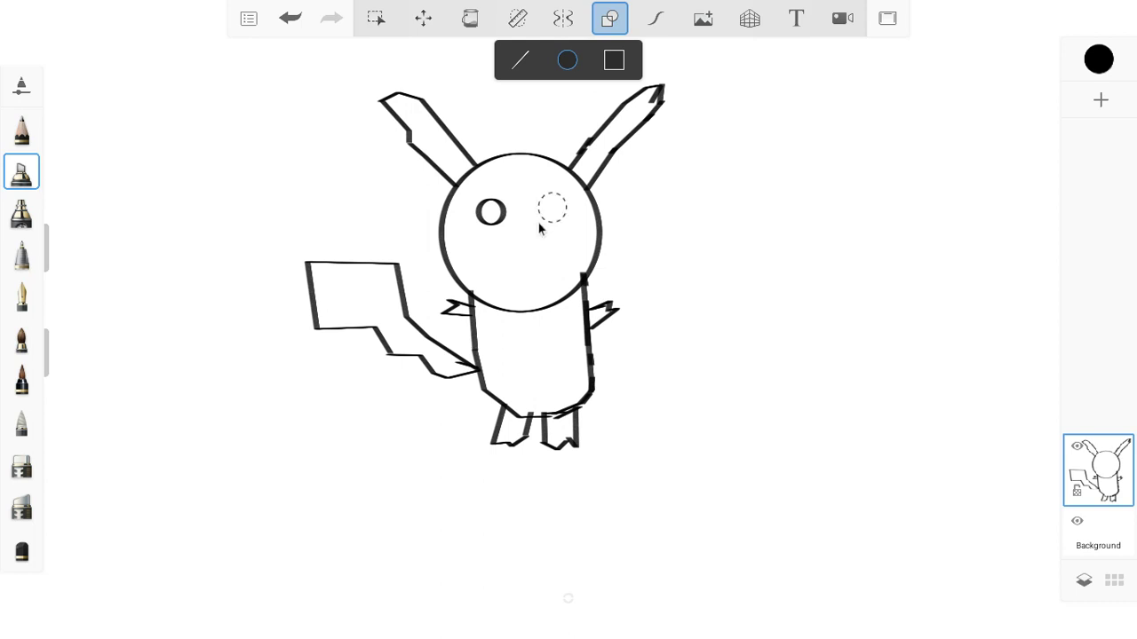
pyautogui.moveTo(538, 223); pyautogui.dragTo(540, 225)
pyautogui.click(521, 60)
pyautogui.moveTo(522, 263)
pyautogui.mouseDown()
pyautogui.moveTo(495, 259)
pyautogui.moveTo(560, 253)
pyautogui.mouseUp()
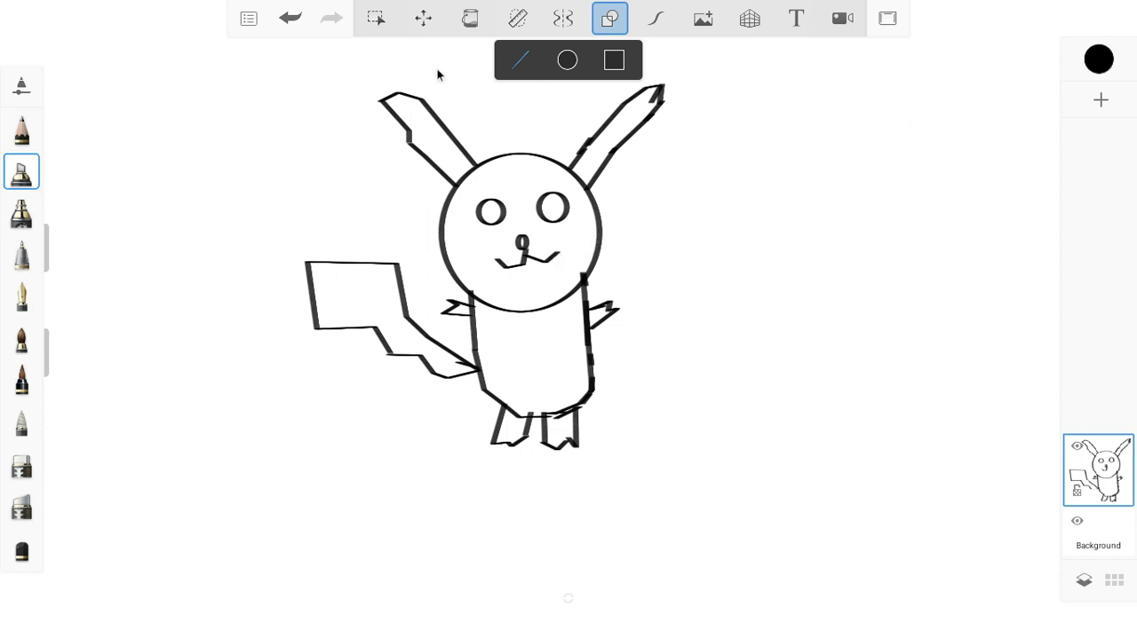
# Draw a dividing line across each ear near its end and fill both ear tips with solid black.
pyautogui.moveTo(429, 120); pyautogui.dragTo(429, 118)
pyautogui.moveTo(613, 108); pyautogui.dragTo(628, 135)
pyautogui.click(469, 18)
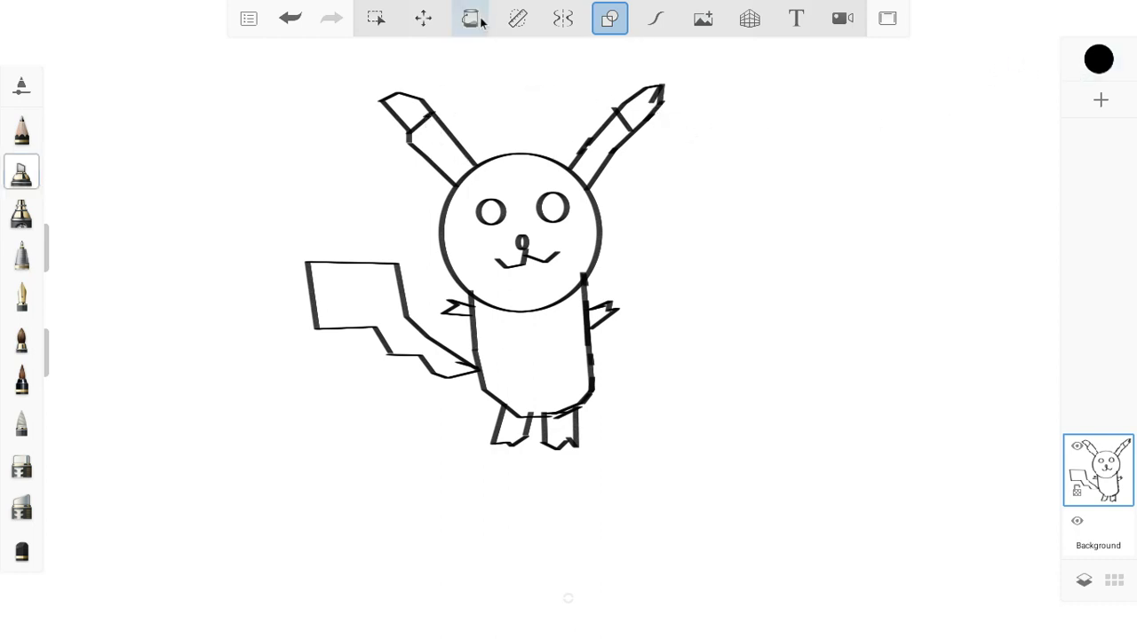
pyautogui.click(404, 109)
pyautogui.click(626, 110)
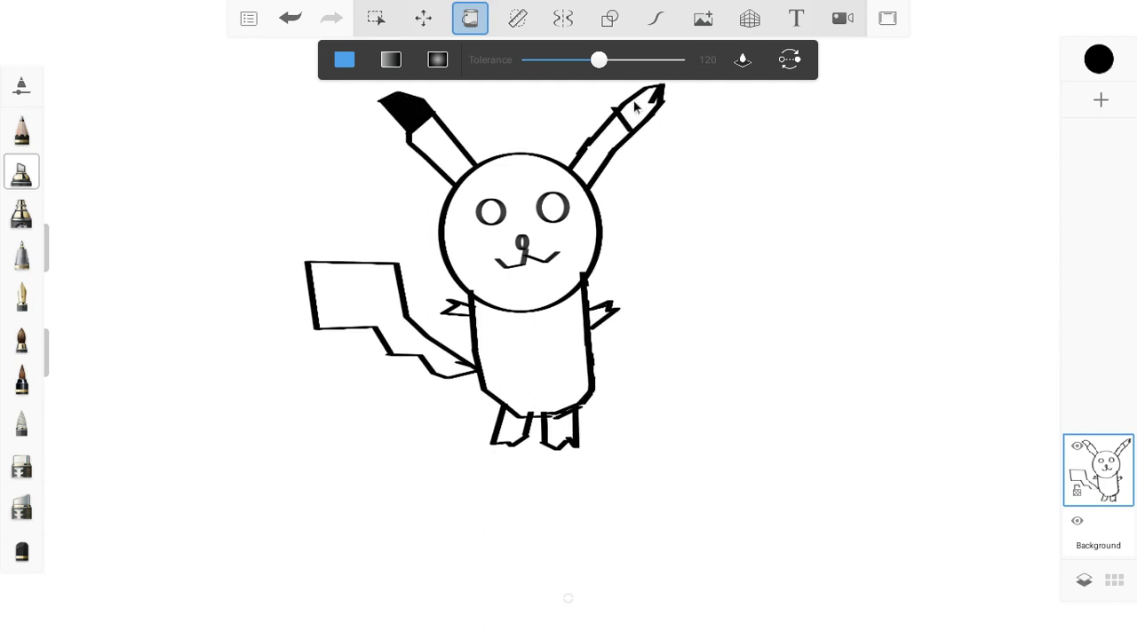
# Fill the right ear tip, both eyes and the nose with solid black.
pyautogui.click(629, 116)
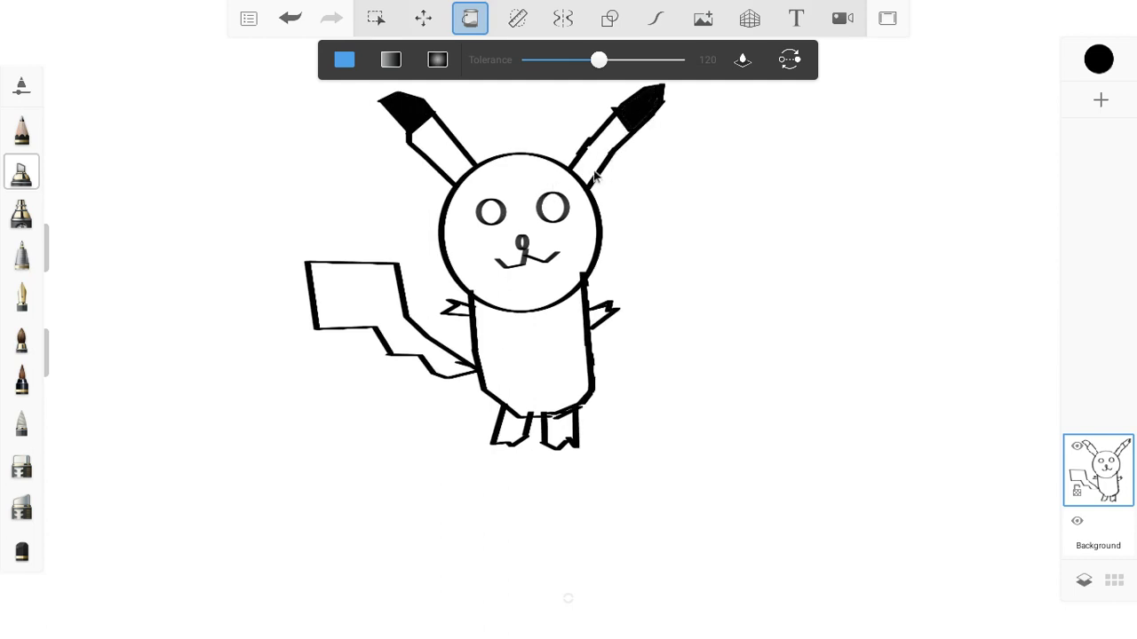
pyautogui.click(551, 208)
pyautogui.click(492, 217)
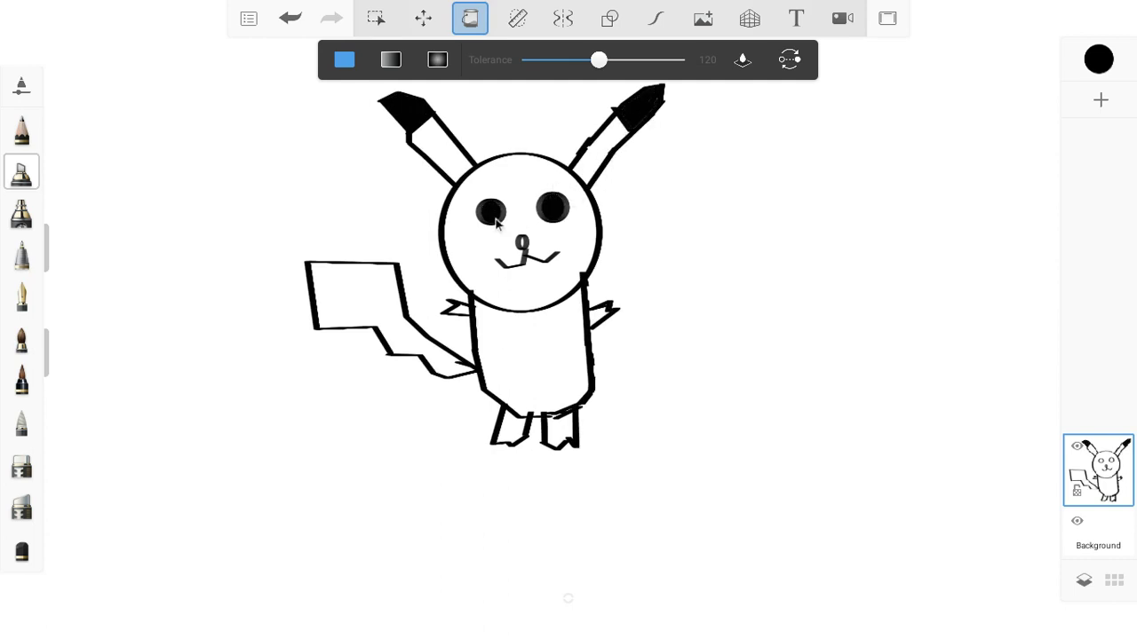
pyautogui.click(523, 245)
pyautogui.click(523, 245)
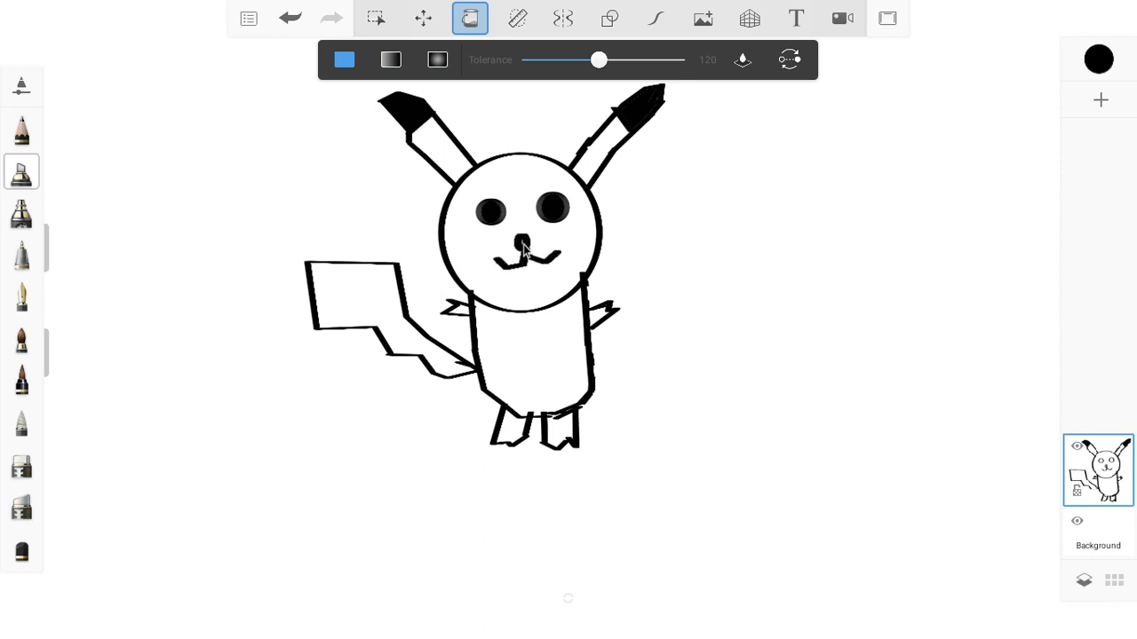
# Fill the character's head, body, arms and legs with solid yellow F8FF00.
pyautogui.click(1098, 59)
pyautogui.moveTo(963, 296); pyautogui.dragTo(988, 267)
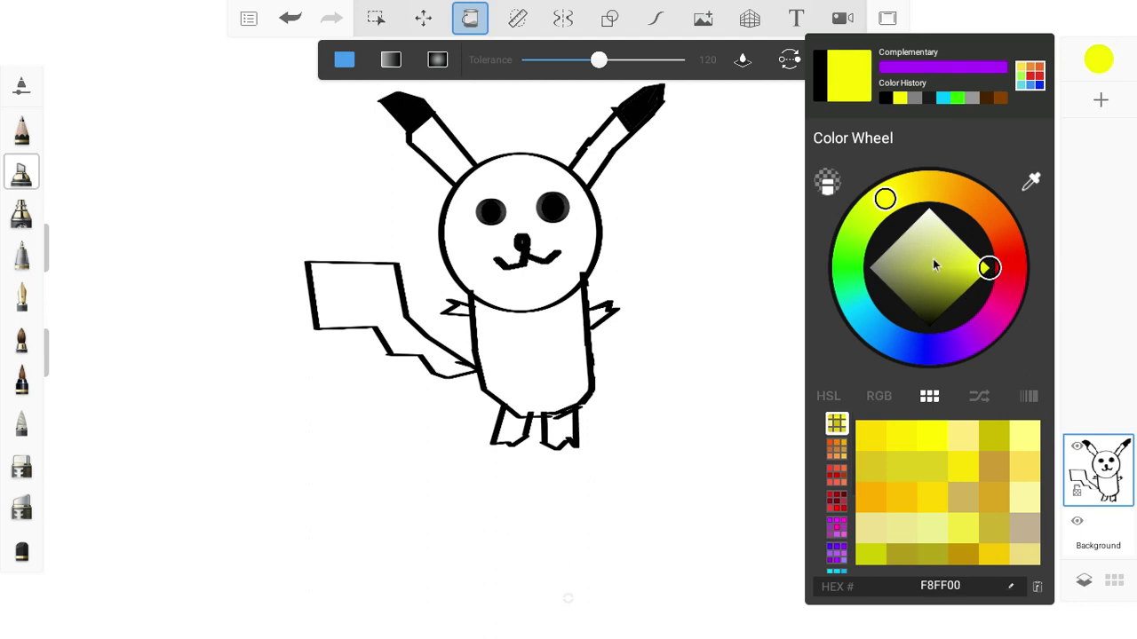
pyautogui.click(487, 240)
pyautogui.click(486, 238)
pyautogui.click(495, 327)
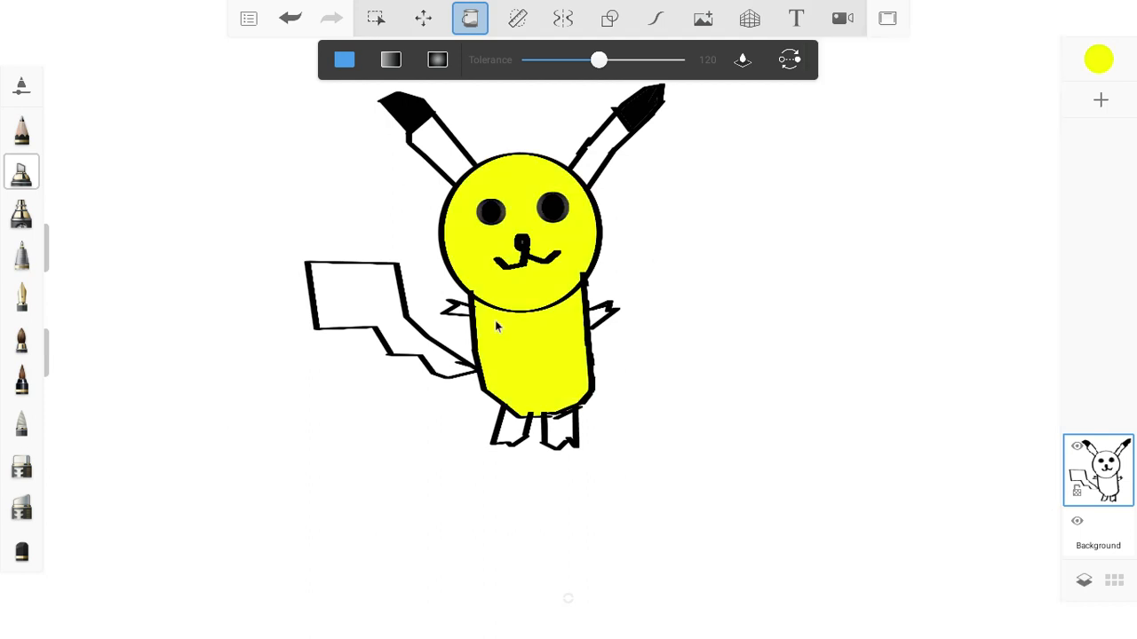
pyautogui.click(459, 309)
pyautogui.click(606, 314)
pyautogui.click(561, 439)
pyautogui.click(510, 432)
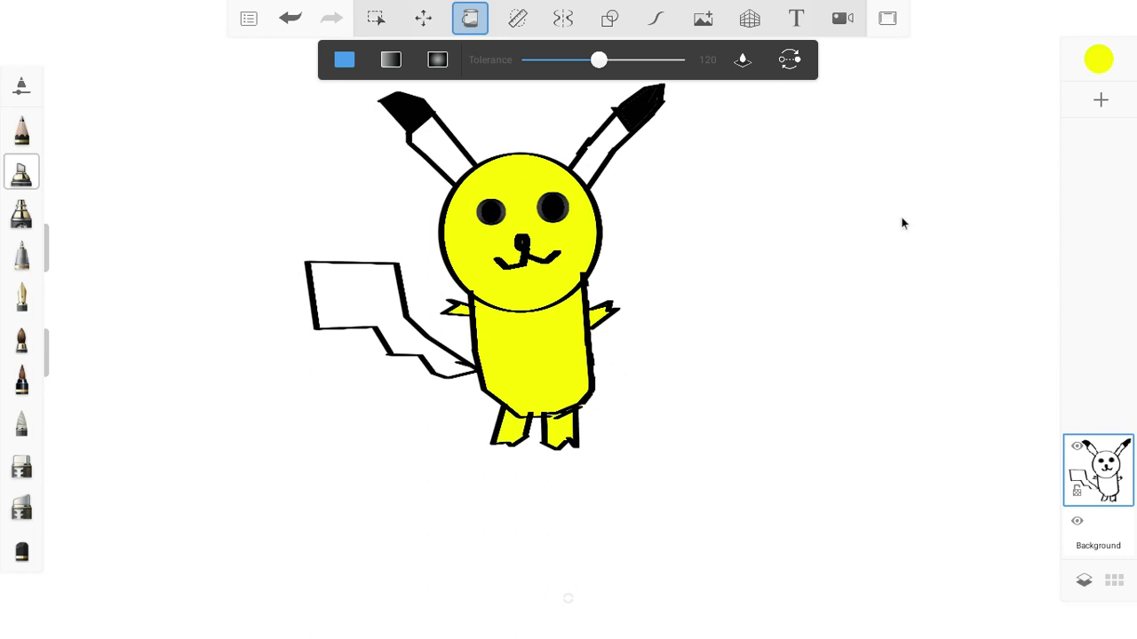
# Draw a short black dividing line across the tail near where it joins the body.
pyautogui.click(1109, 61)
pyautogui.moveTo(988, 268); pyautogui.dragTo(886, 440)
pyautogui.click(610, 18)
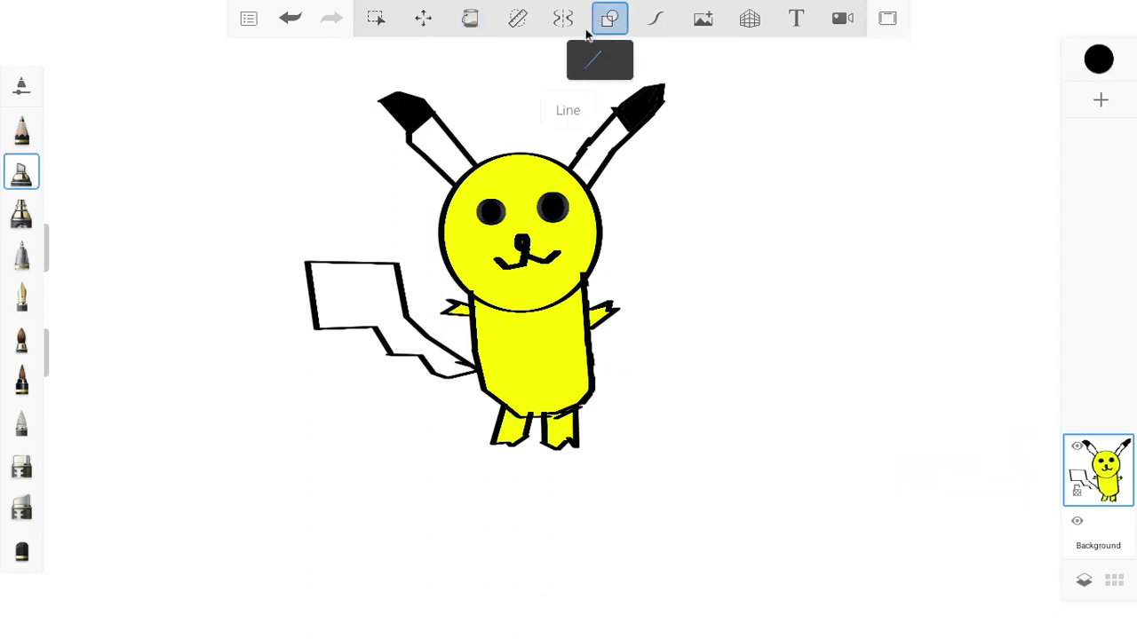
pyautogui.moveTo(442, 350); pyautogui.dragTo(437, 371)
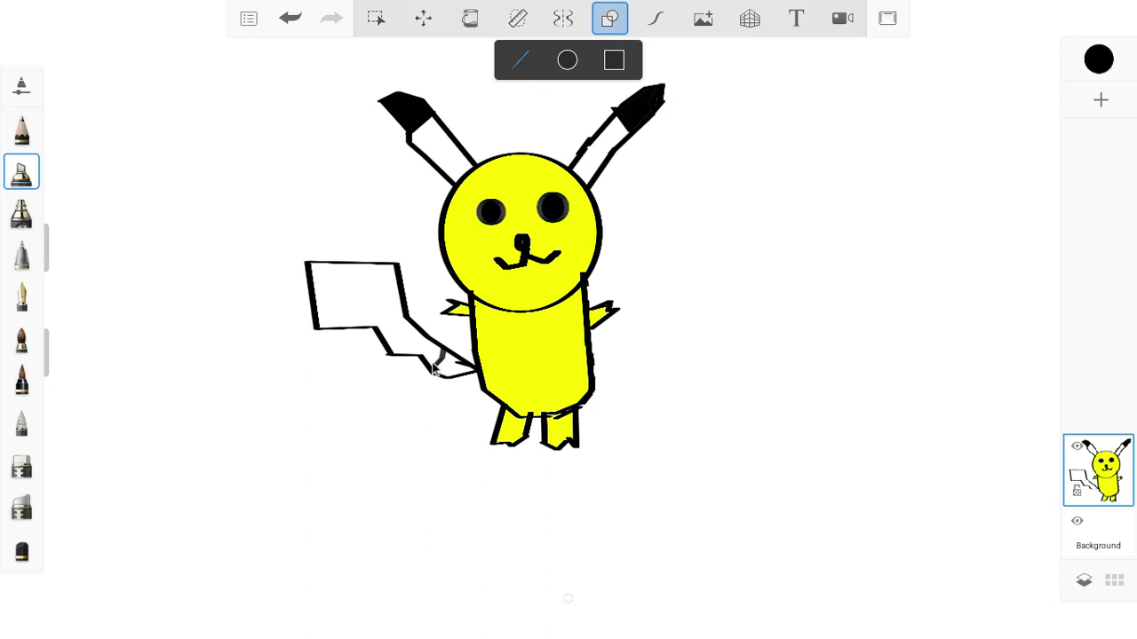
# Fill the main part of the tail and the lower part of both ears with solid yellow F8FF00.
pyautogui.click(1098, 59)
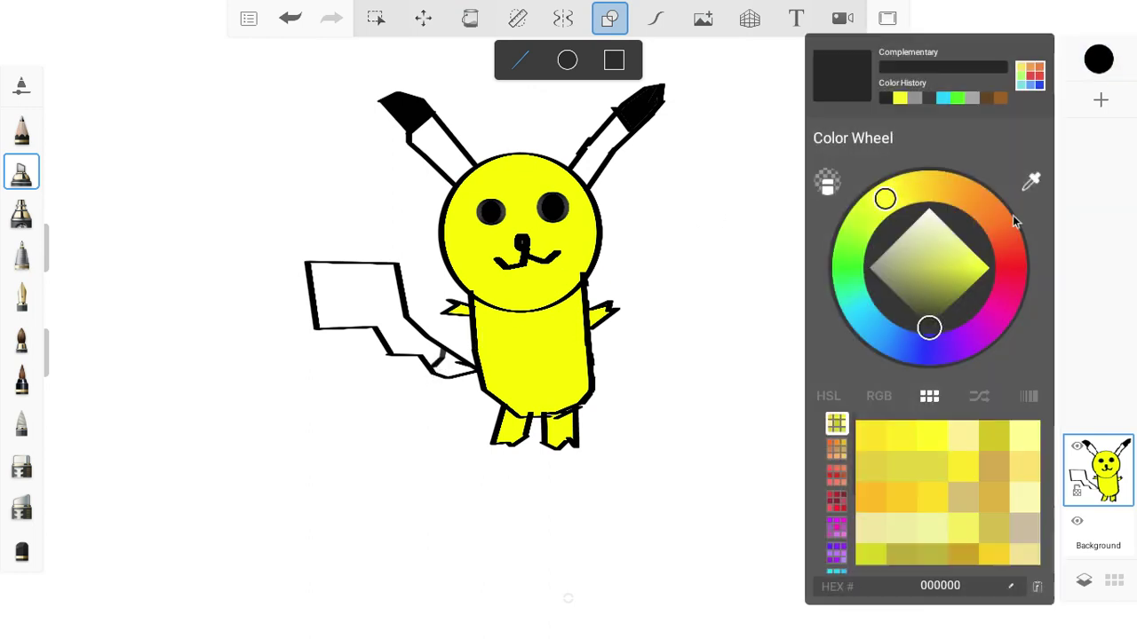
pyautogui.moveTo(932, 324); pyautogui.dragTo(1029, 247)
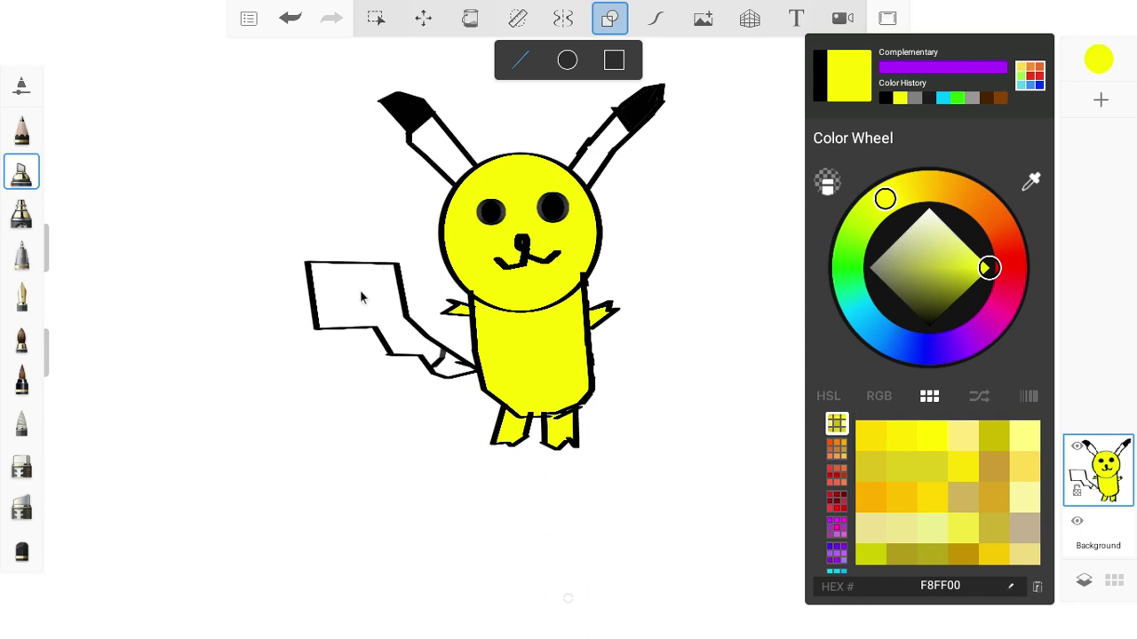
pyautogui.click(470, 18)
pyautogui.click(370, 284)
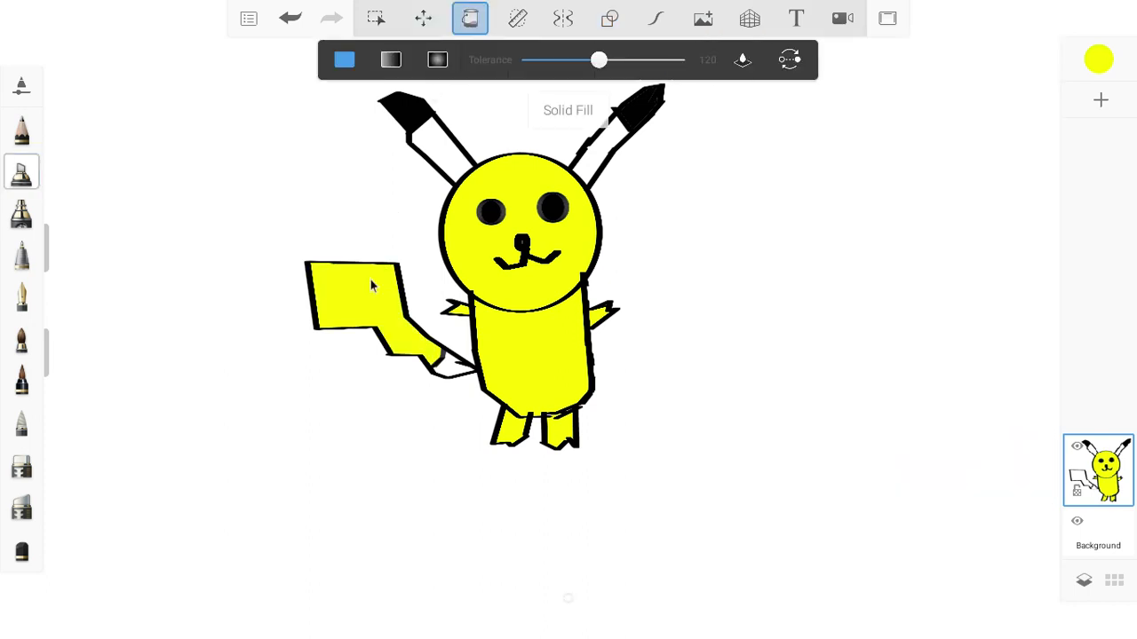
pyautogui.click(448, 151)
pyautogui.click(613, 142)
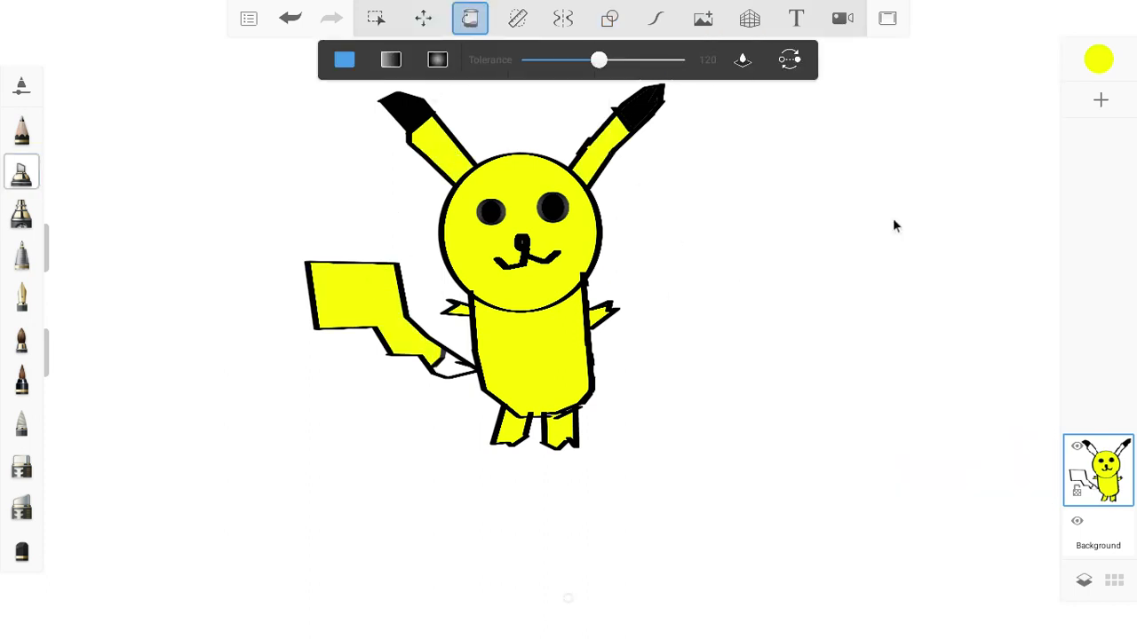
# Fill the tail base next to the body with solid brown 754200.
pyautogui.click(1100, 60)
pyautogui.moveTo(918, 238)
pyautogui.mouseDown()
pyautogui.moveTo(960, 258)
pyautogui.moveTo(969, 287)
pyautogui.moveTo(956, 300)
pyautogui.mouseUp()
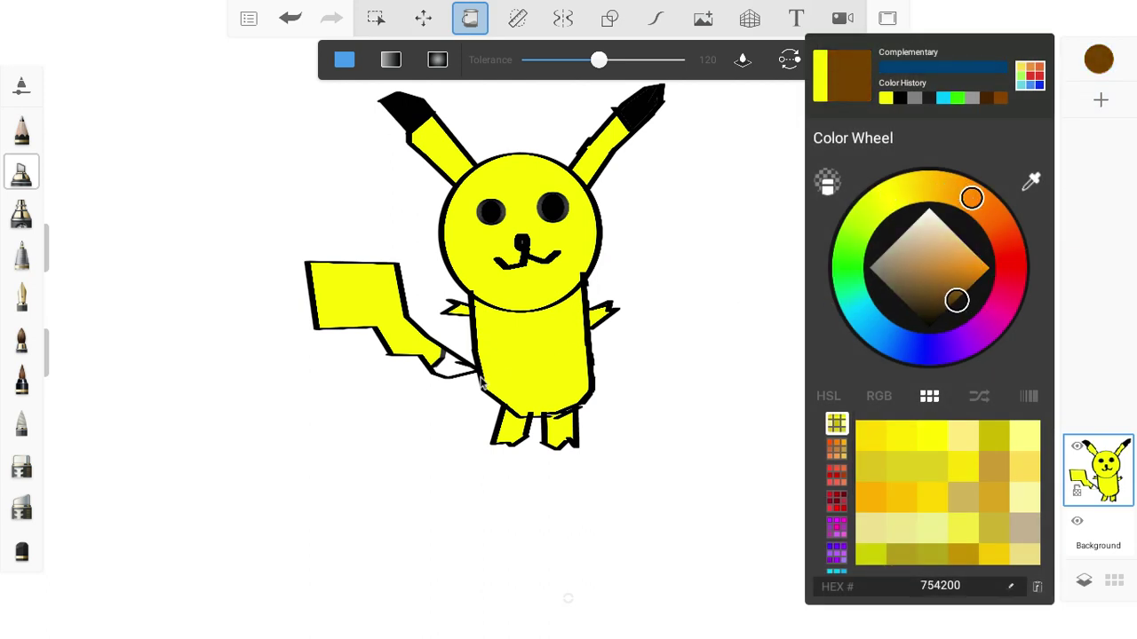
pyautogui.click(450, 366)
pyautogui.click(449, 364)
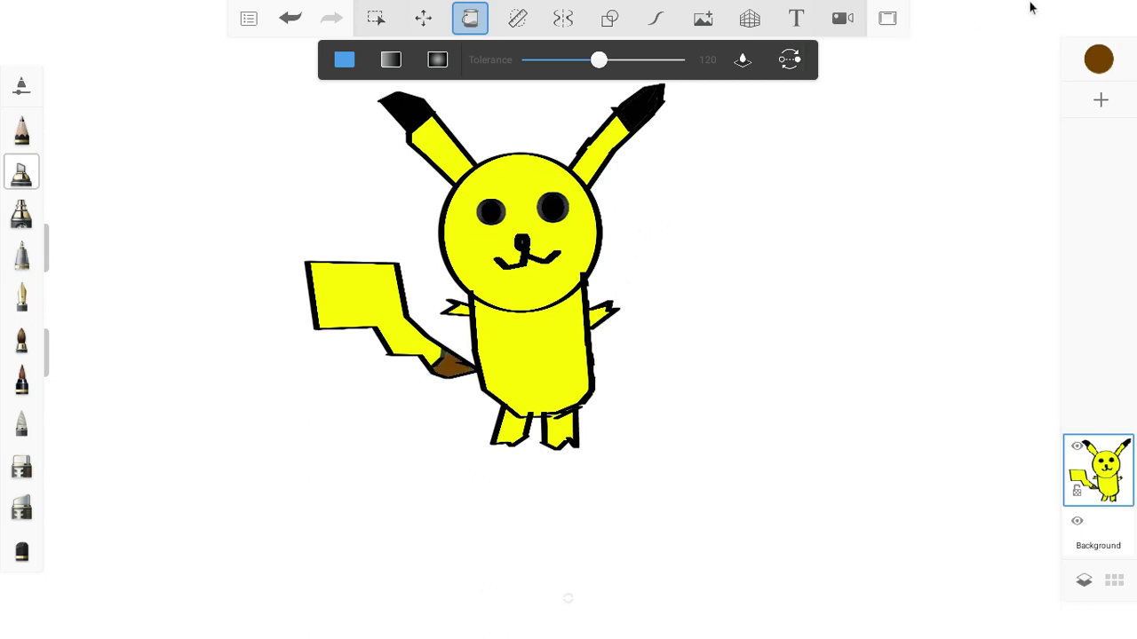
# Draw a black horizon line from each side of the lower body out to the canvas edge.
pyautogui.click(1099, 60)
pyautogui.moveTo(956, 300)
pyautogui.mouseDown()
pyautogui.moveTo(929, 328)
pyautogui.moveTo(914, 313)
pyautogui.moveTo(920, 373)
pyautogui.mouseUp()
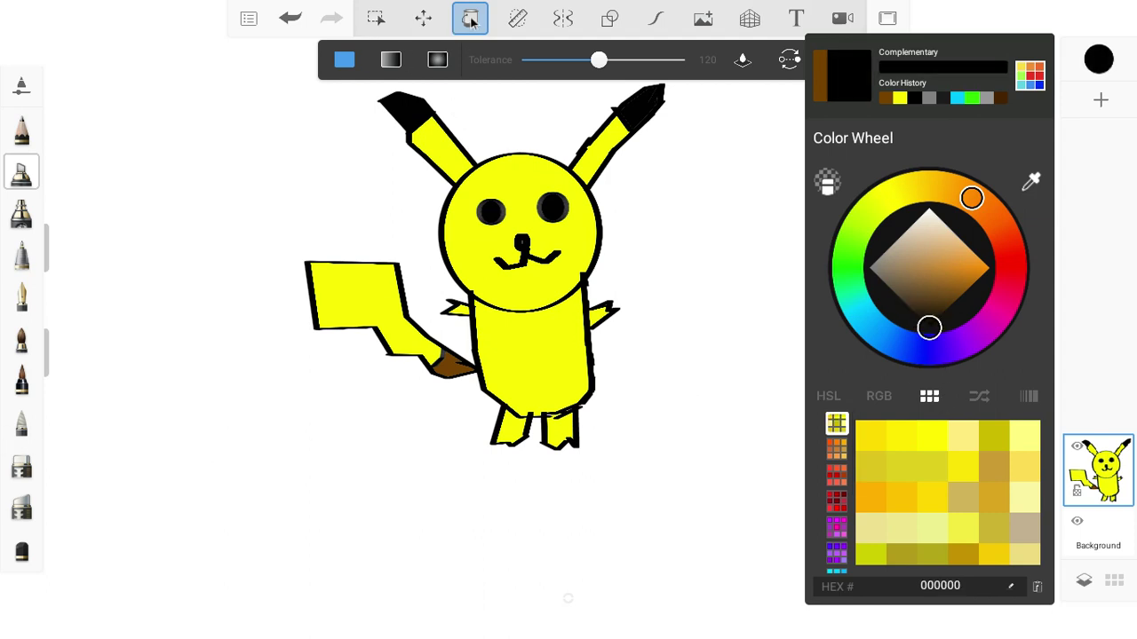
pyautogui.click(609, 18)
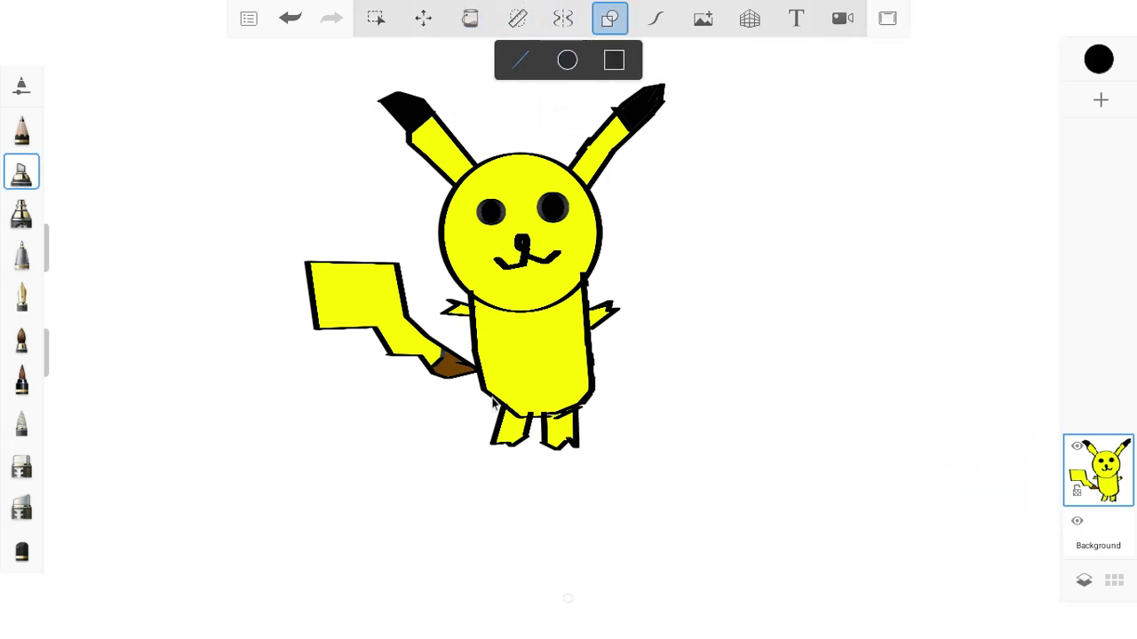
pyautogui.moveTo(374, 436); pyautogui.dragTo(2, 426)
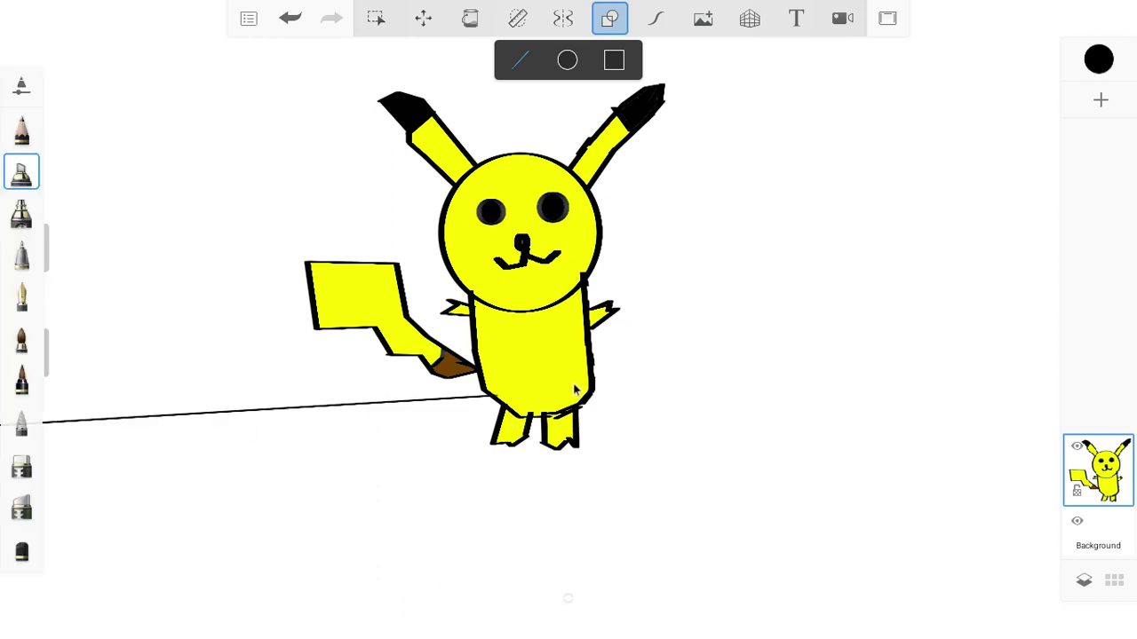
pyautogui.moveTo(593, 386); pyautogui.dragTo(1133, 408)
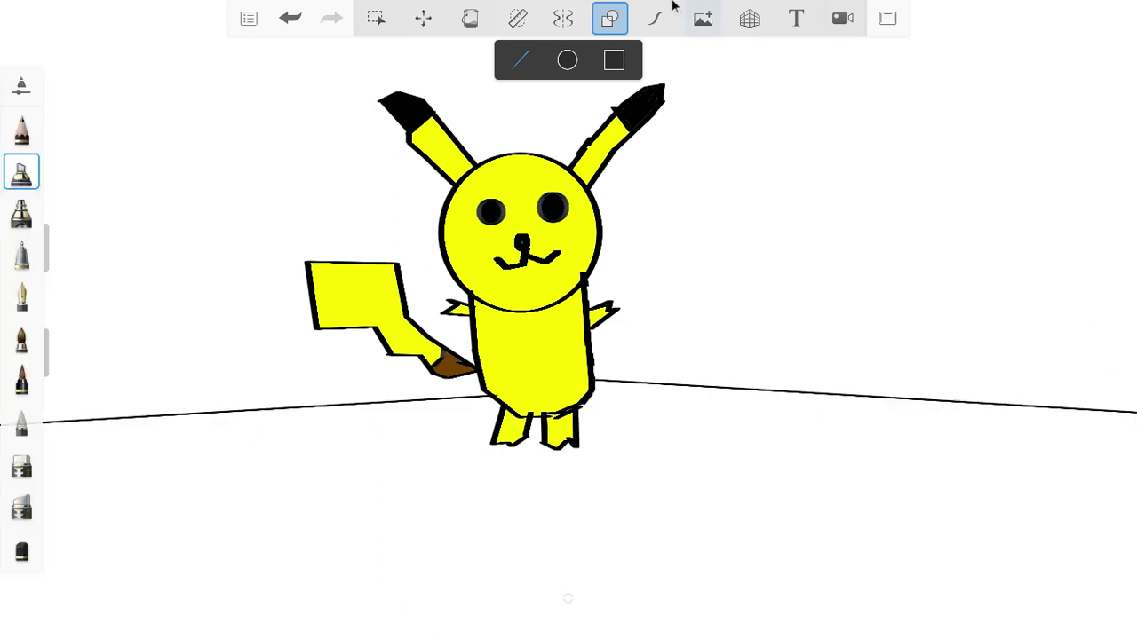
# Fill the ground below the horizon with solid green 4FFF00.
pyautogui.click(1098, 58)
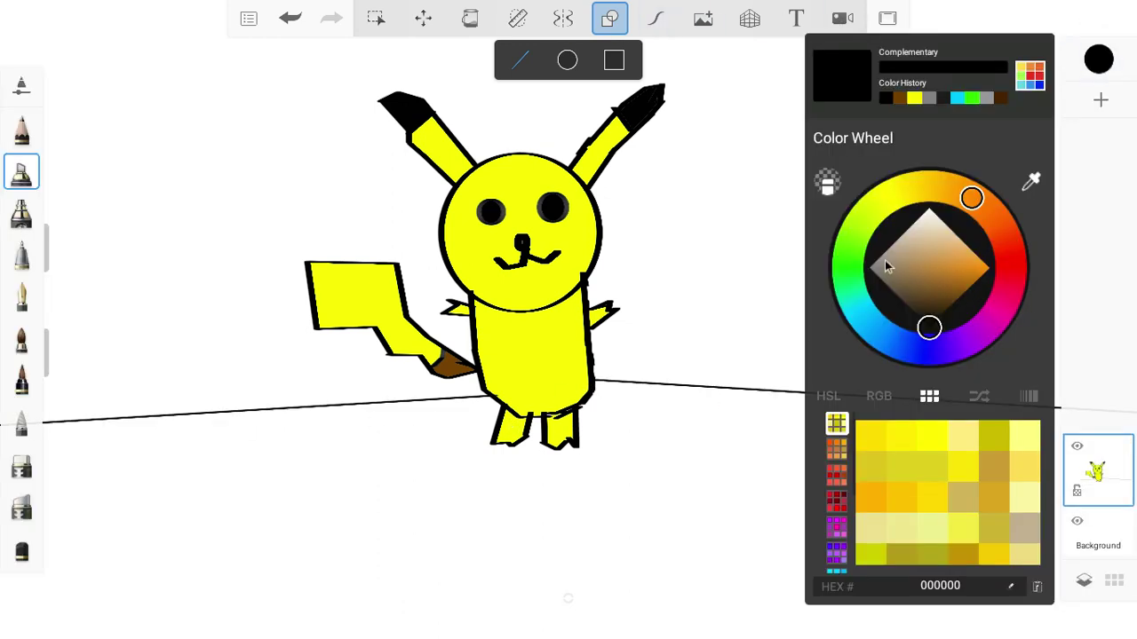
pyautogui.click(968, 98)
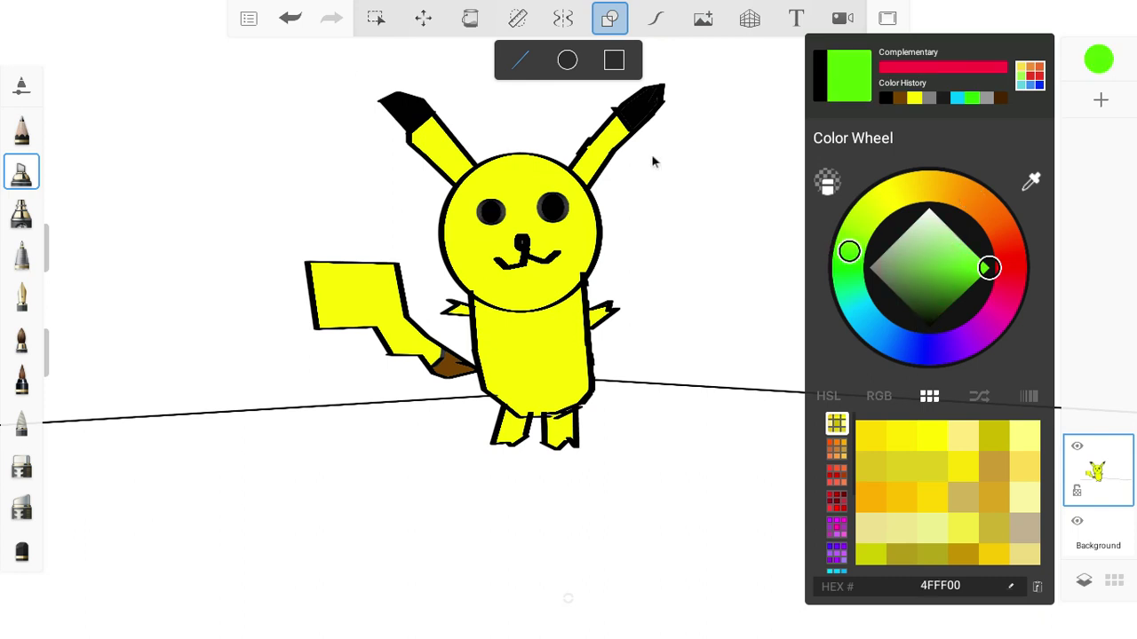
pyautogui.click(470, 19)
pyautogui.click(441, 547)
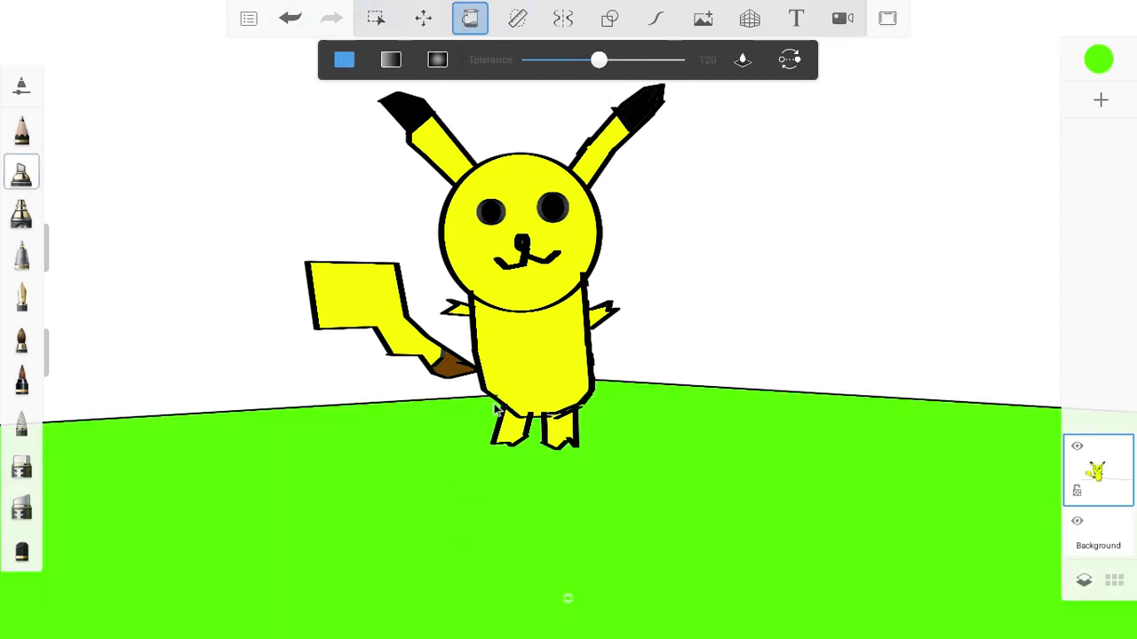
# Fill the sky above the horizon with solid light blue 00DCFF.
pyautogui.click(1098, 59)
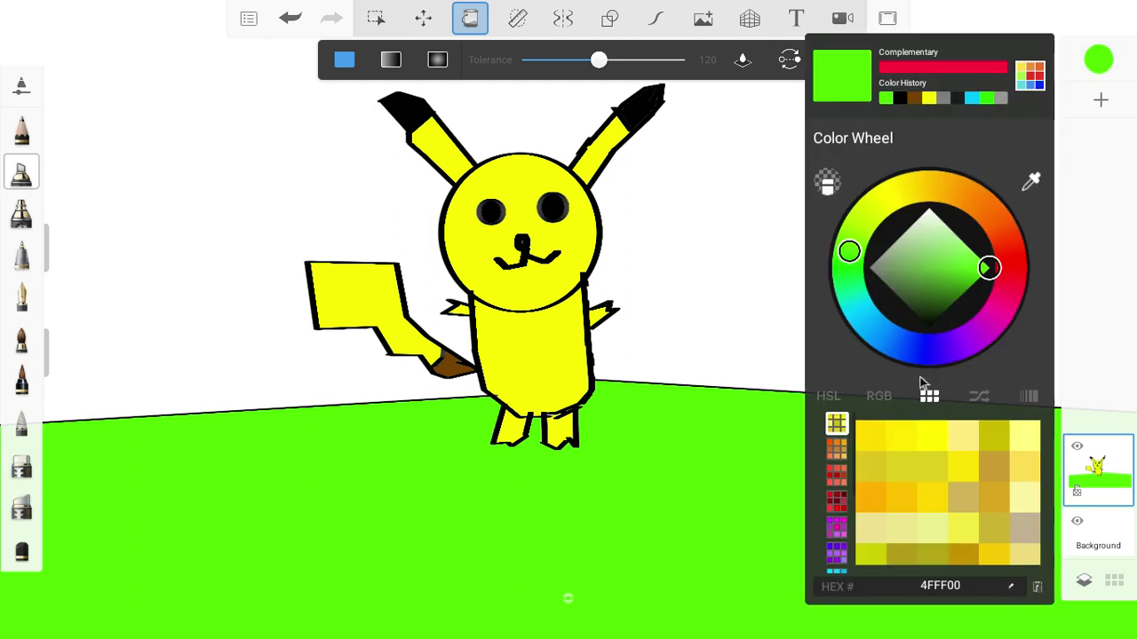
pyautogui.click(858, 306)
pyautogui.click(749, 220)
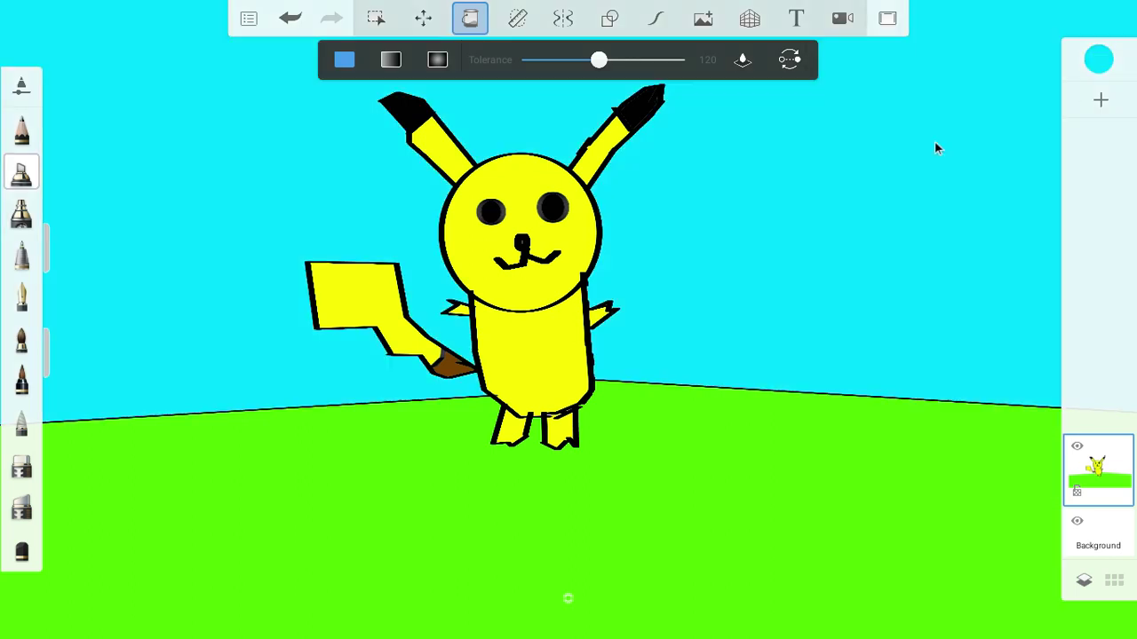
# Draw a large oval sun in the upper right of the sky and fill it with yellow F4FF00.
pyautogui.click(1099, 59)
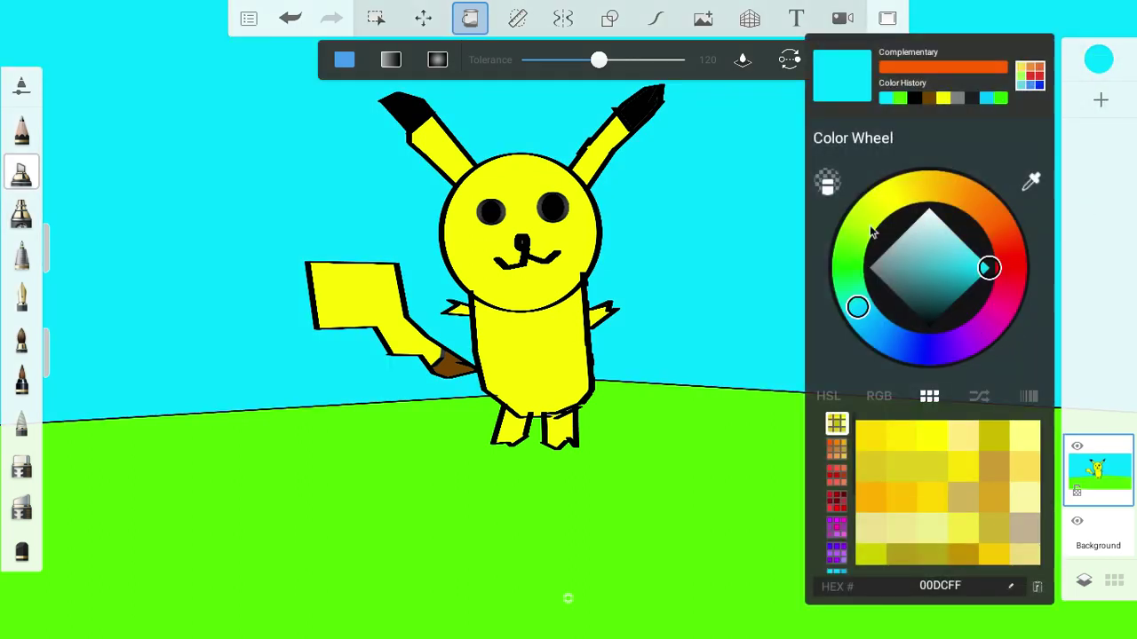
pyautogui.moveTo(870, 233); pyautogui.dragTo(873, 188)
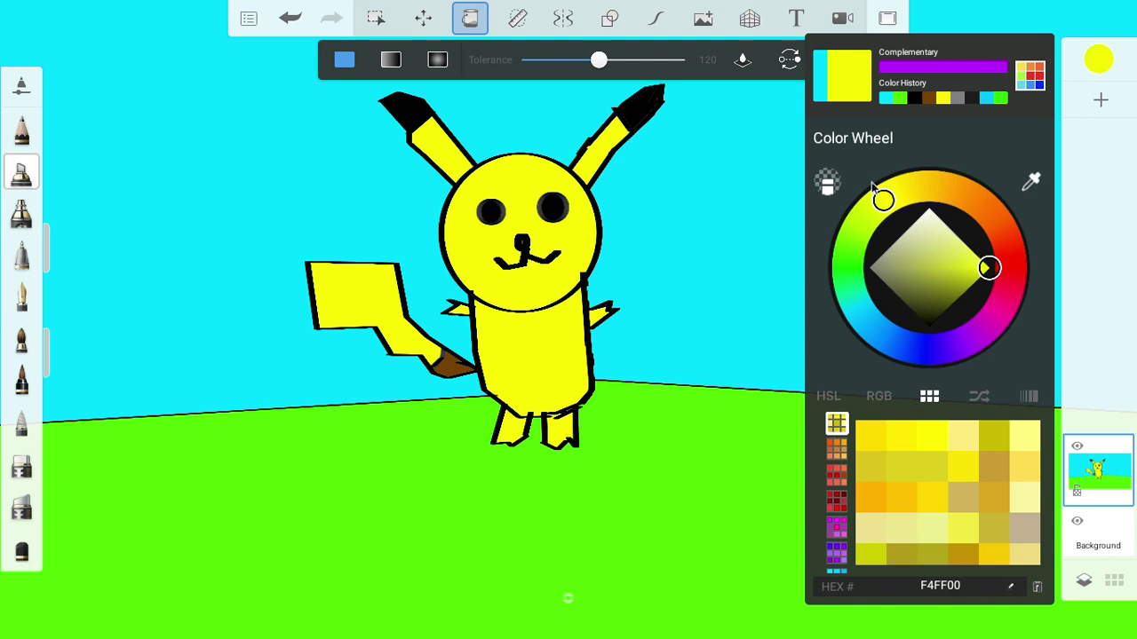
pyautogui.click(610, 25)
pyautogui.click(566, 60)
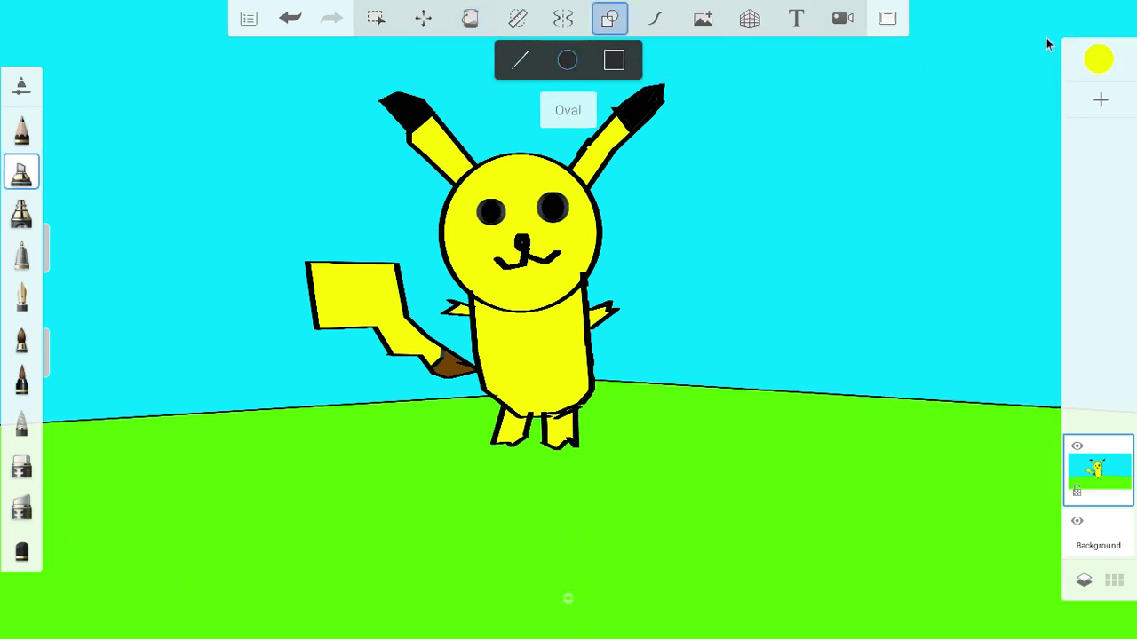
pyautogui.moveTo(1030, 34); pyautogui.dragTo(881, 168)
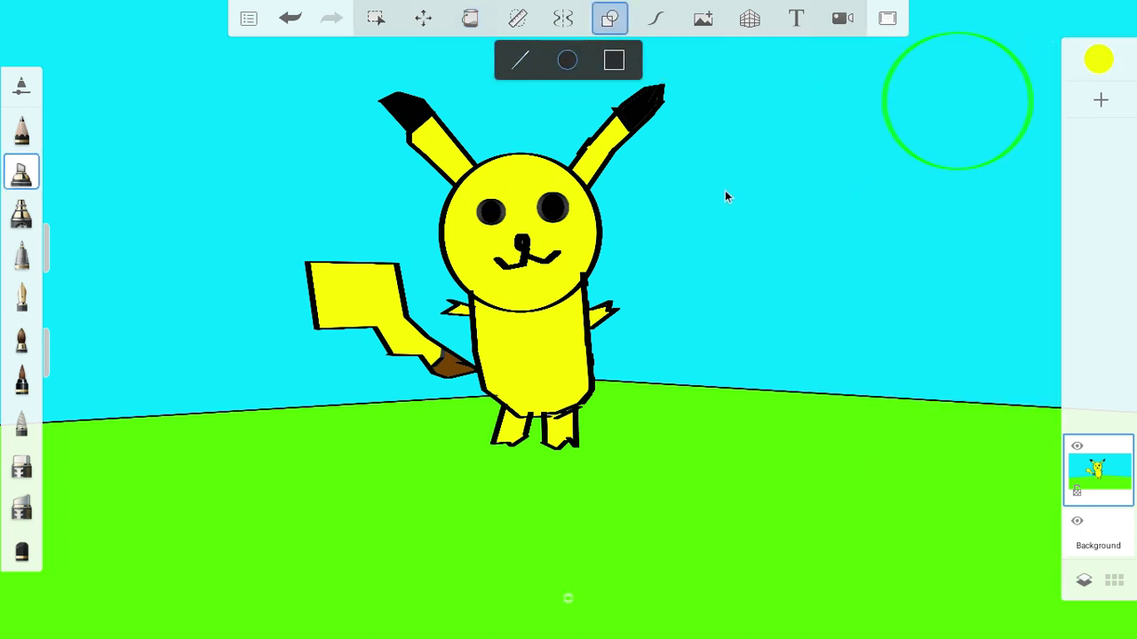
pyautogui.click(470, 20)
pyautogui.click(999, 113)
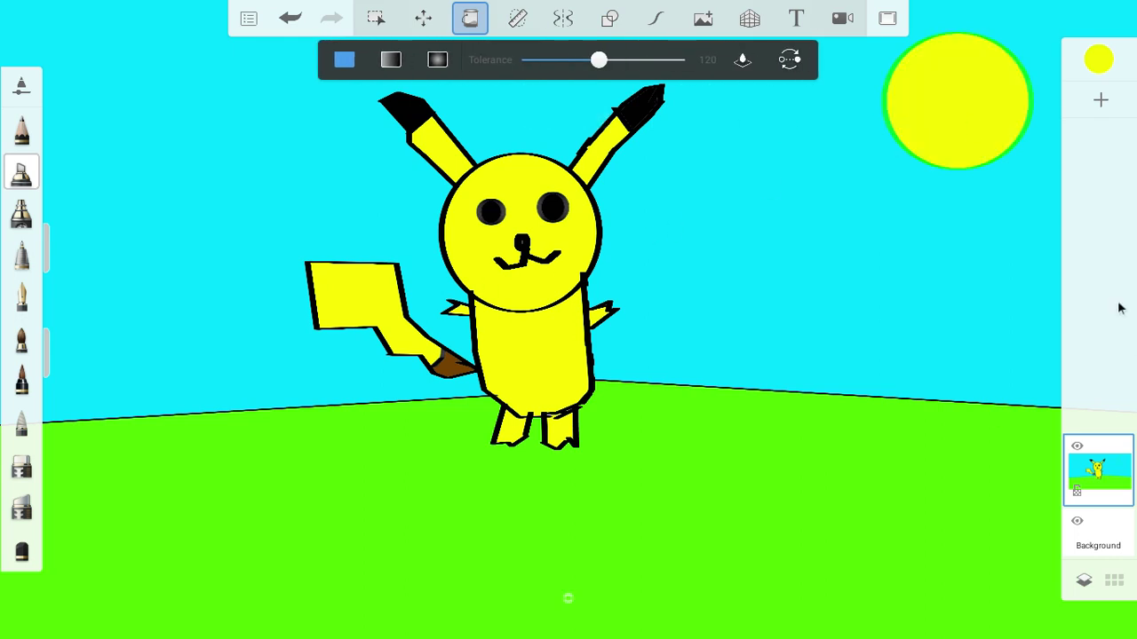
# Save the finished drawing to the device's Downloads folder as sketch1658364935641.png.
pyautogui.press('Menu')
pyautogui.click(491, 347)
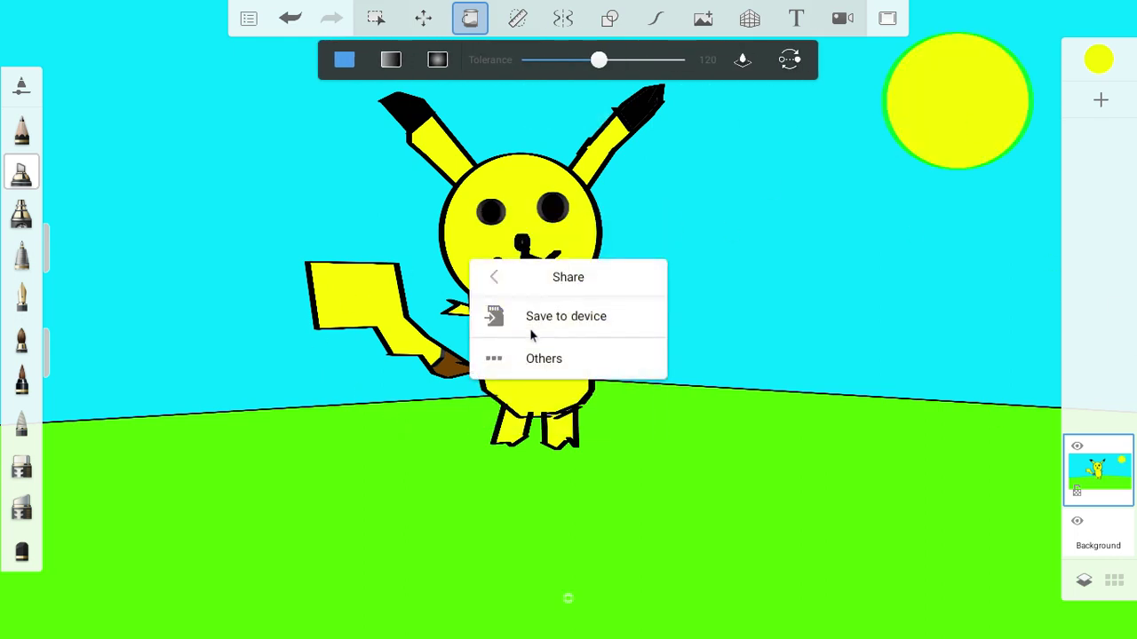
pyautogui.click(533, 322)
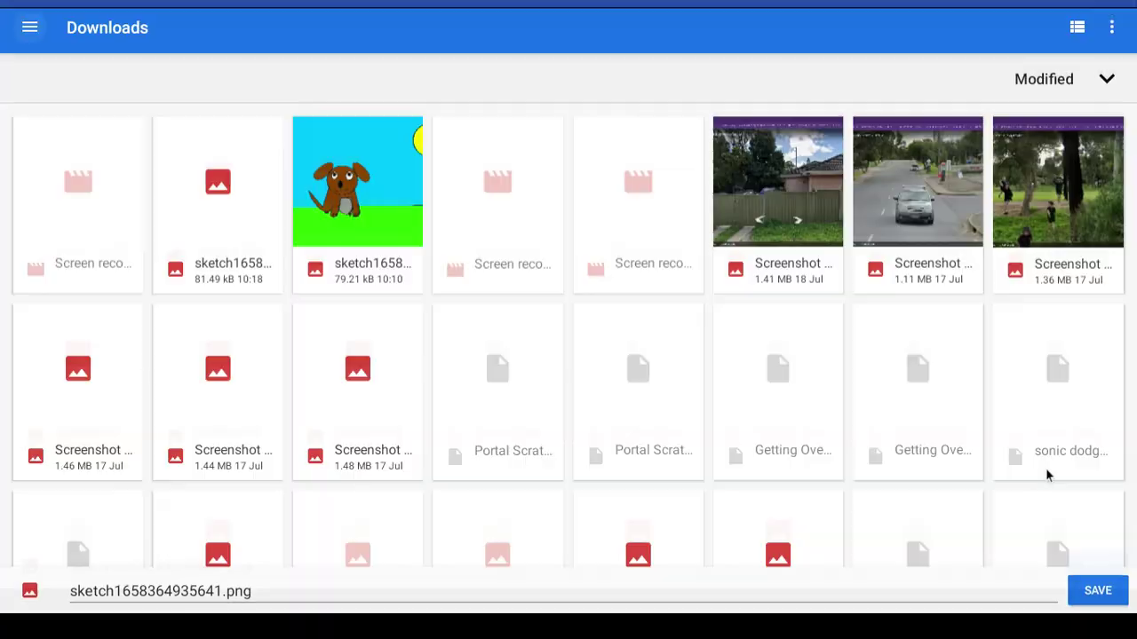
pyautogui.click(1095, 600)
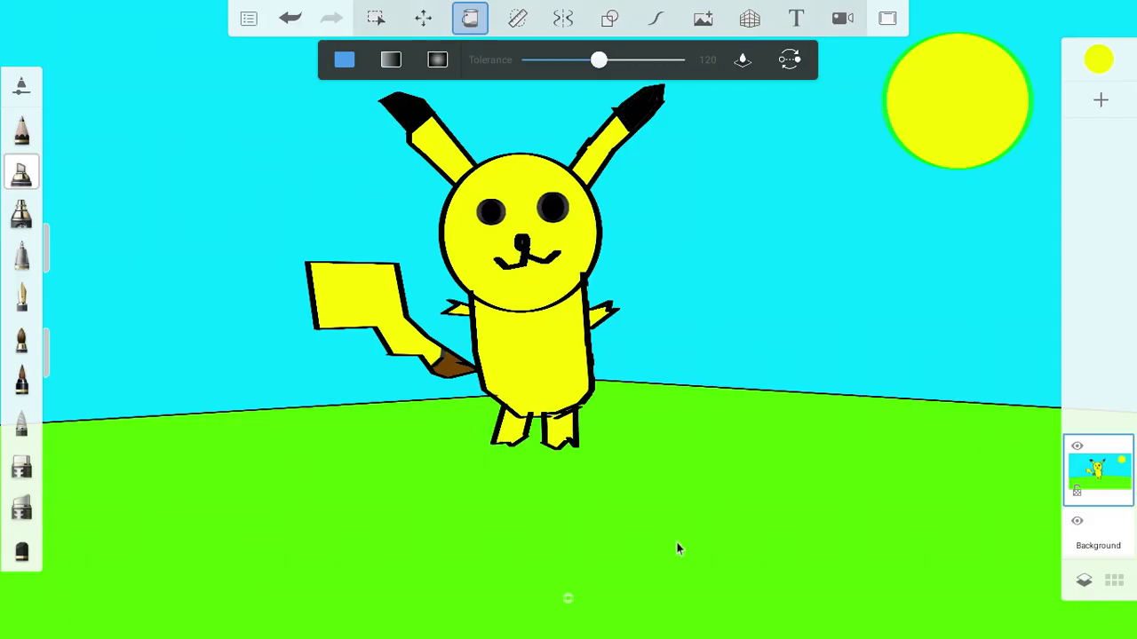
# Switch to Discord and attach the newly saved character drawing to the open direct message chat.
pyautogui.press('super')
pyautogui.click(24, 227)
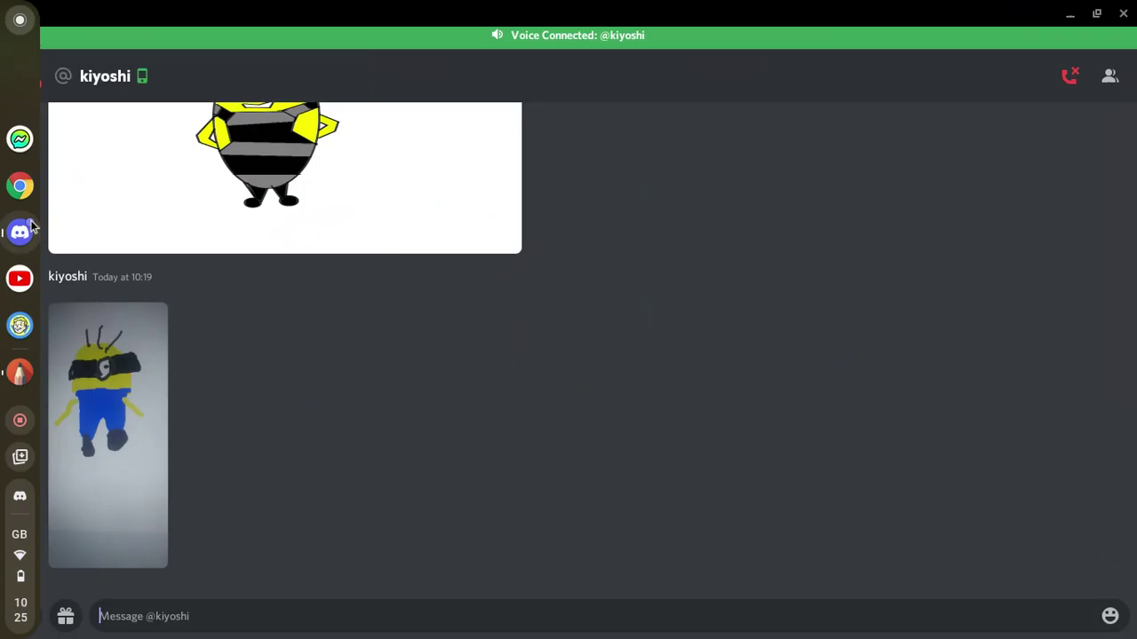
pyautogui.click(25, 616)
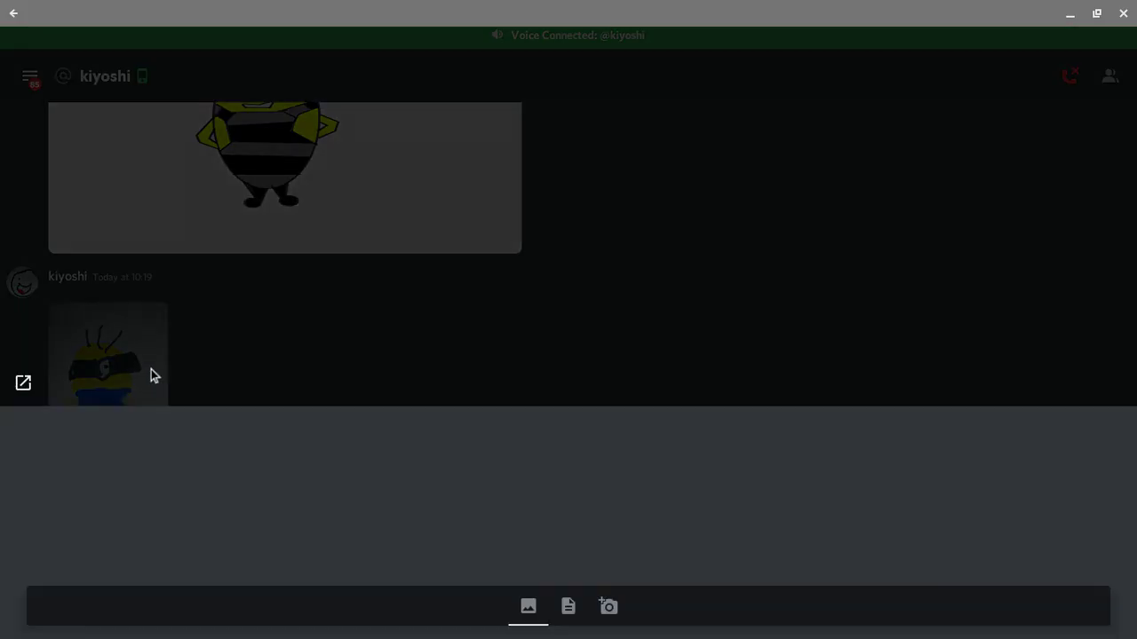
pyautogui.click(257, 505)
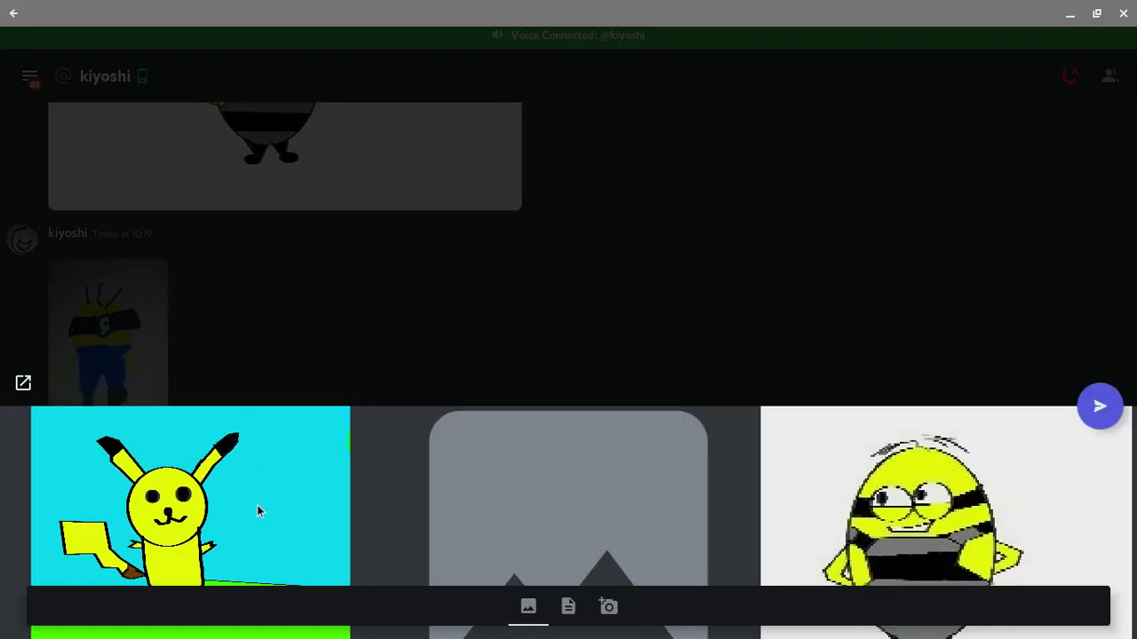
pyautogui.click(272, 499)
pyautogui.click(272, 503)
pyautogui.click(1109, 382)
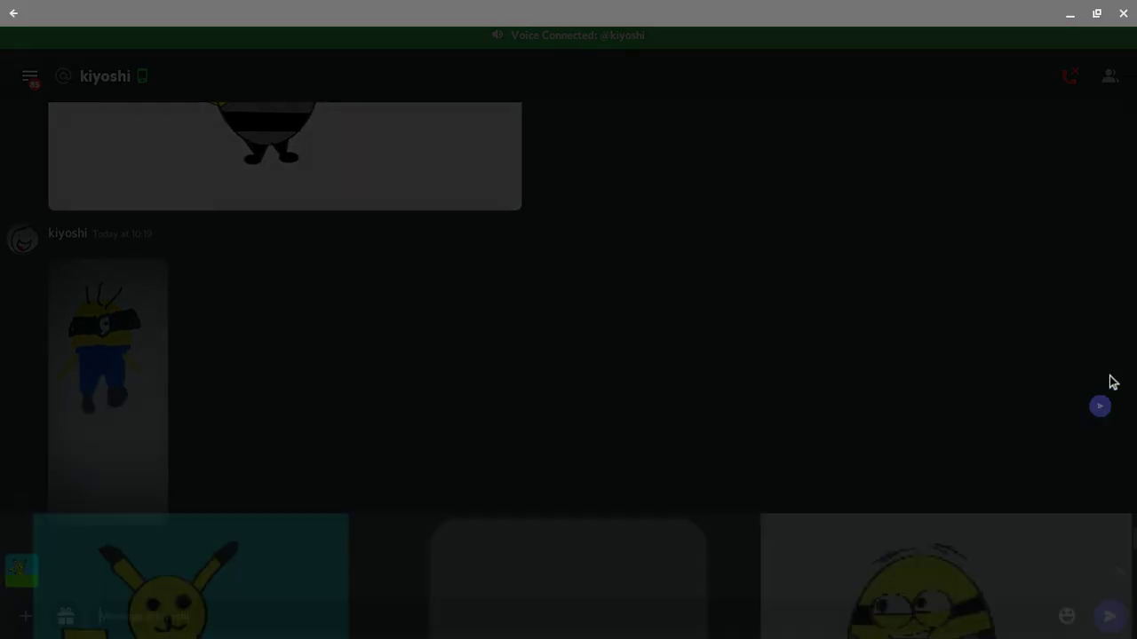
# Check the ongoing voice call's full view and return to the direct message chat.
pyautogui.press('super')
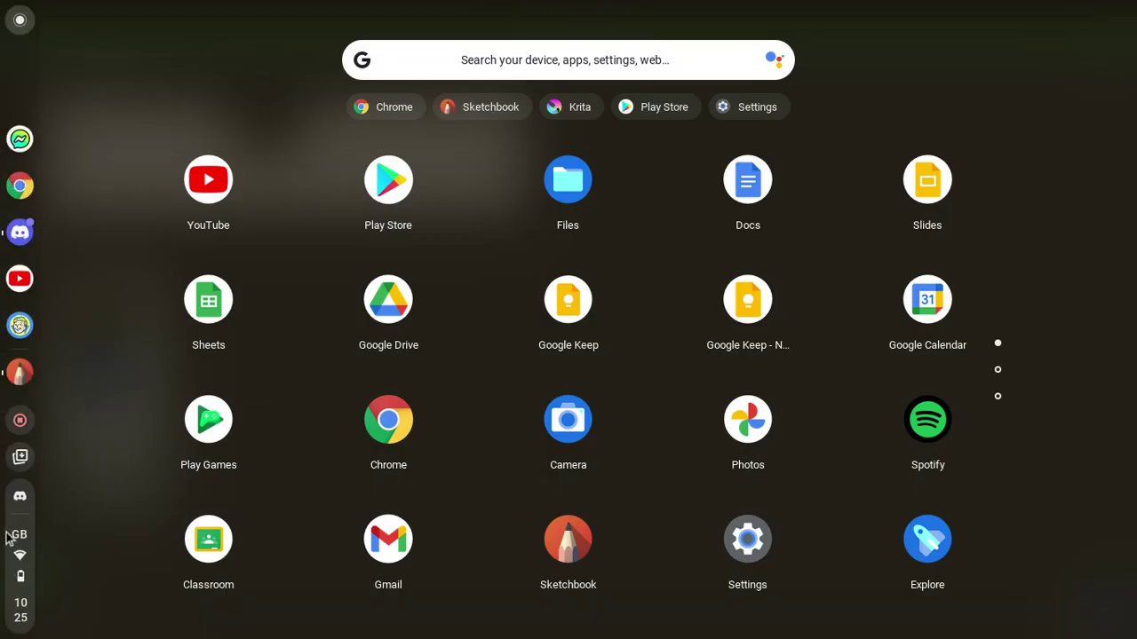
pyautogui.click(20, 499)
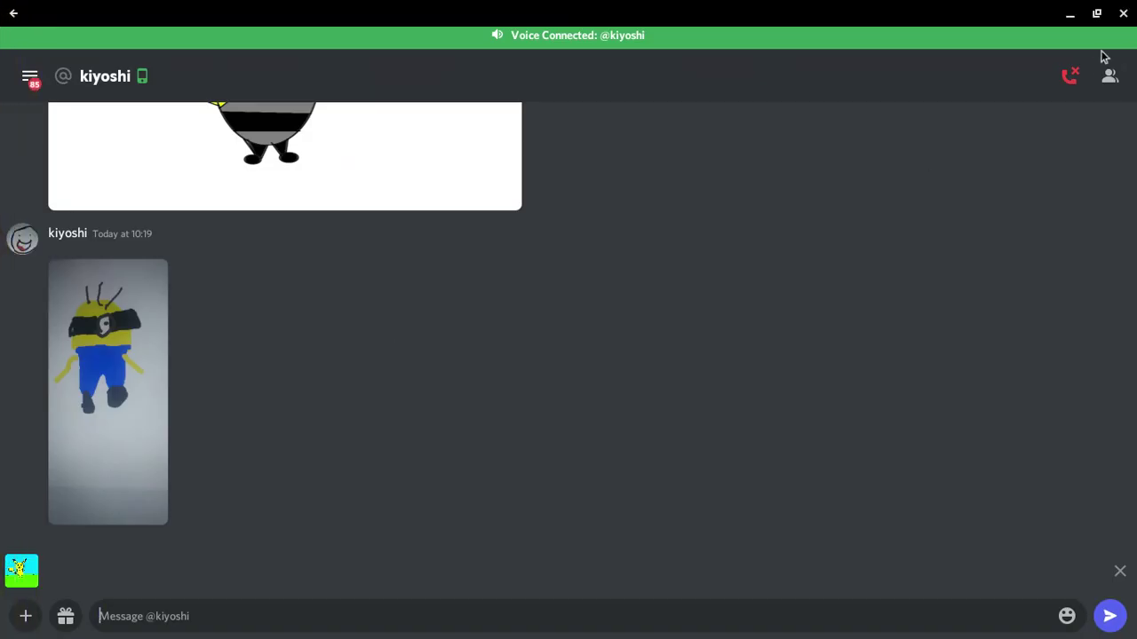
pyautogui.click(810, 37)
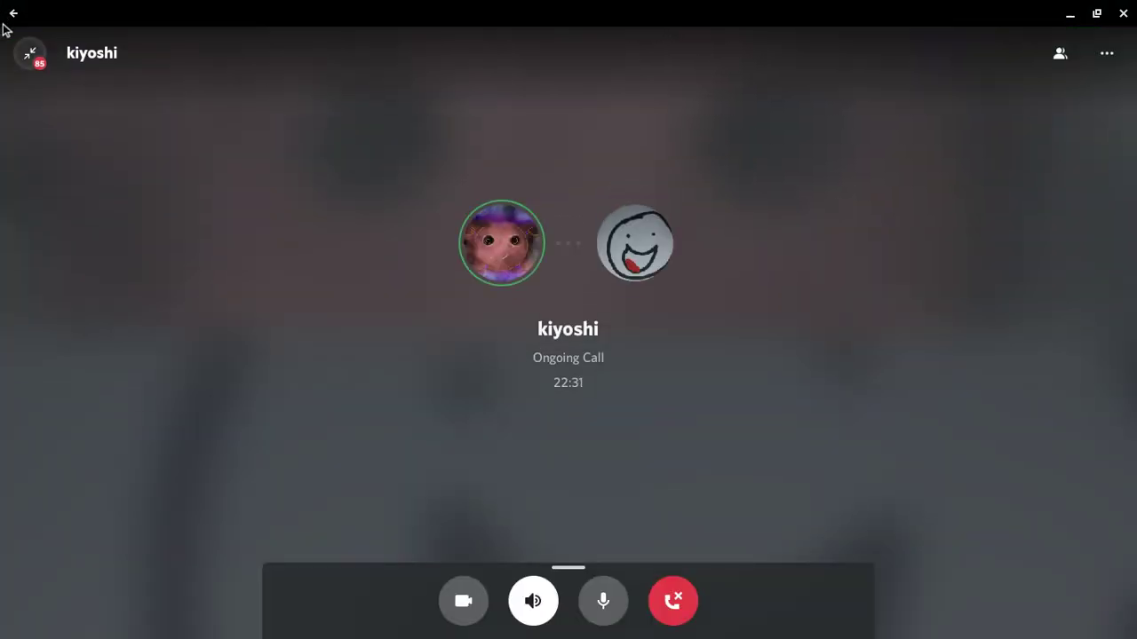
pyautogui.click(30, 55)
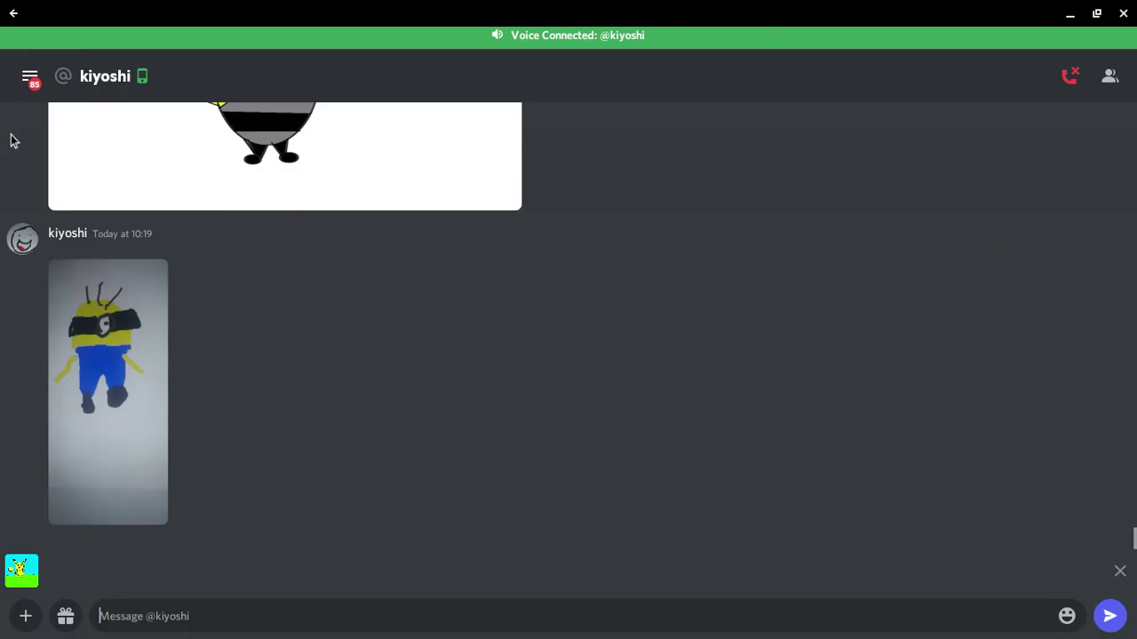
# Send the attached yellow character drawing in the direct message chat.
pyautogui.scroll(3, 125, 477)
pyautogui.scroll(2, 124, 477)
pyautogui.scroll(-4, 77, 548)
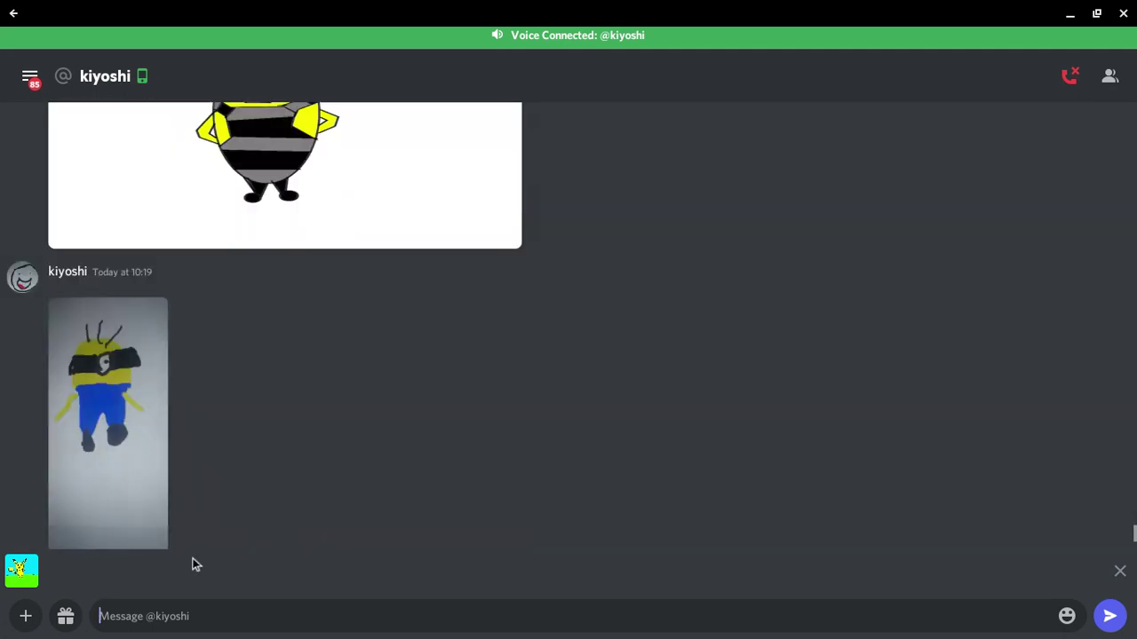
pyautogui.click(1119, 571)
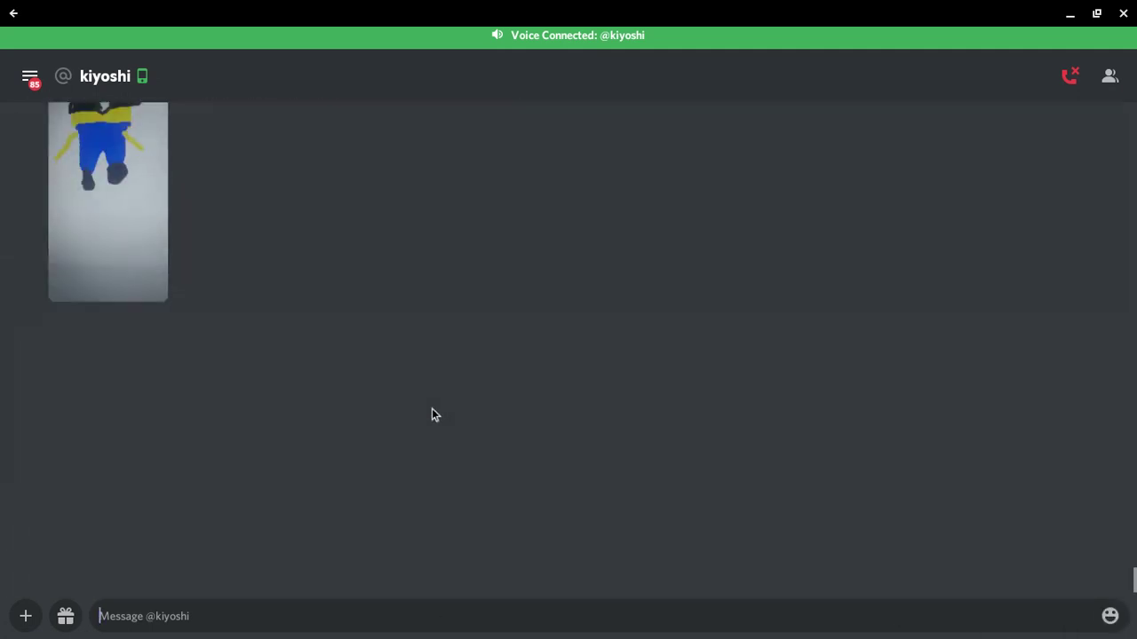